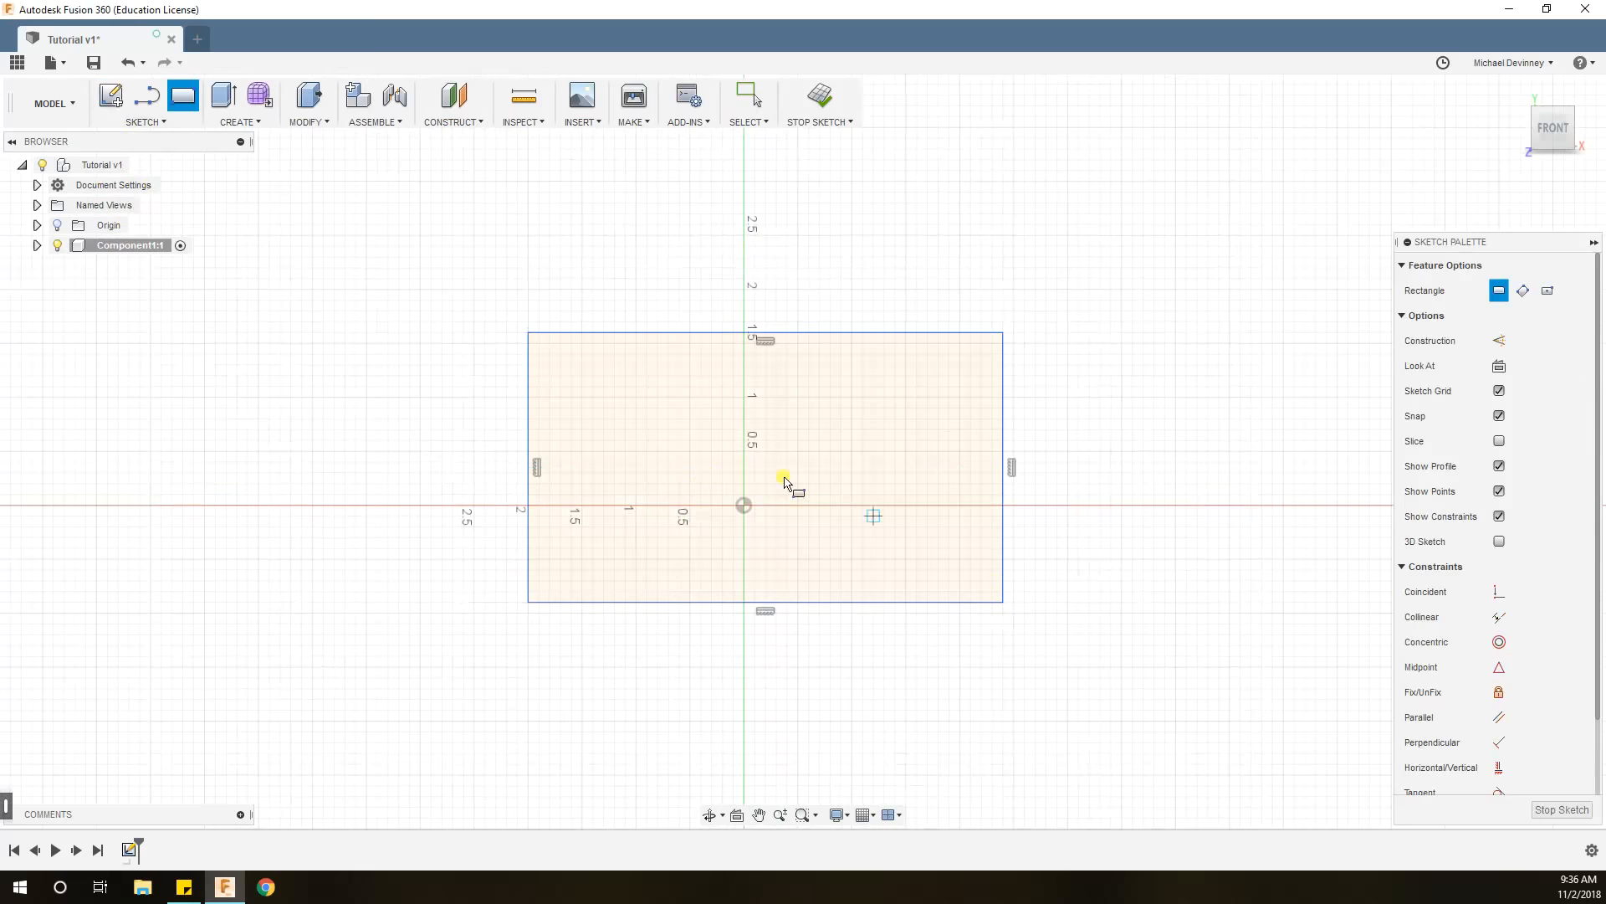
Sketch three circles inside the rectangle: a small one near the upper left, one near the upper right, and a large one at lower left.
key(c)
click(593, 374)
click(595, 369)
click(862, 407)
click(877, 391)
click(636, 547)
click(646, 499)
Sketch a smaller rectangle in the lower-right area of the plate outline.
key(r)
click(776, 473)
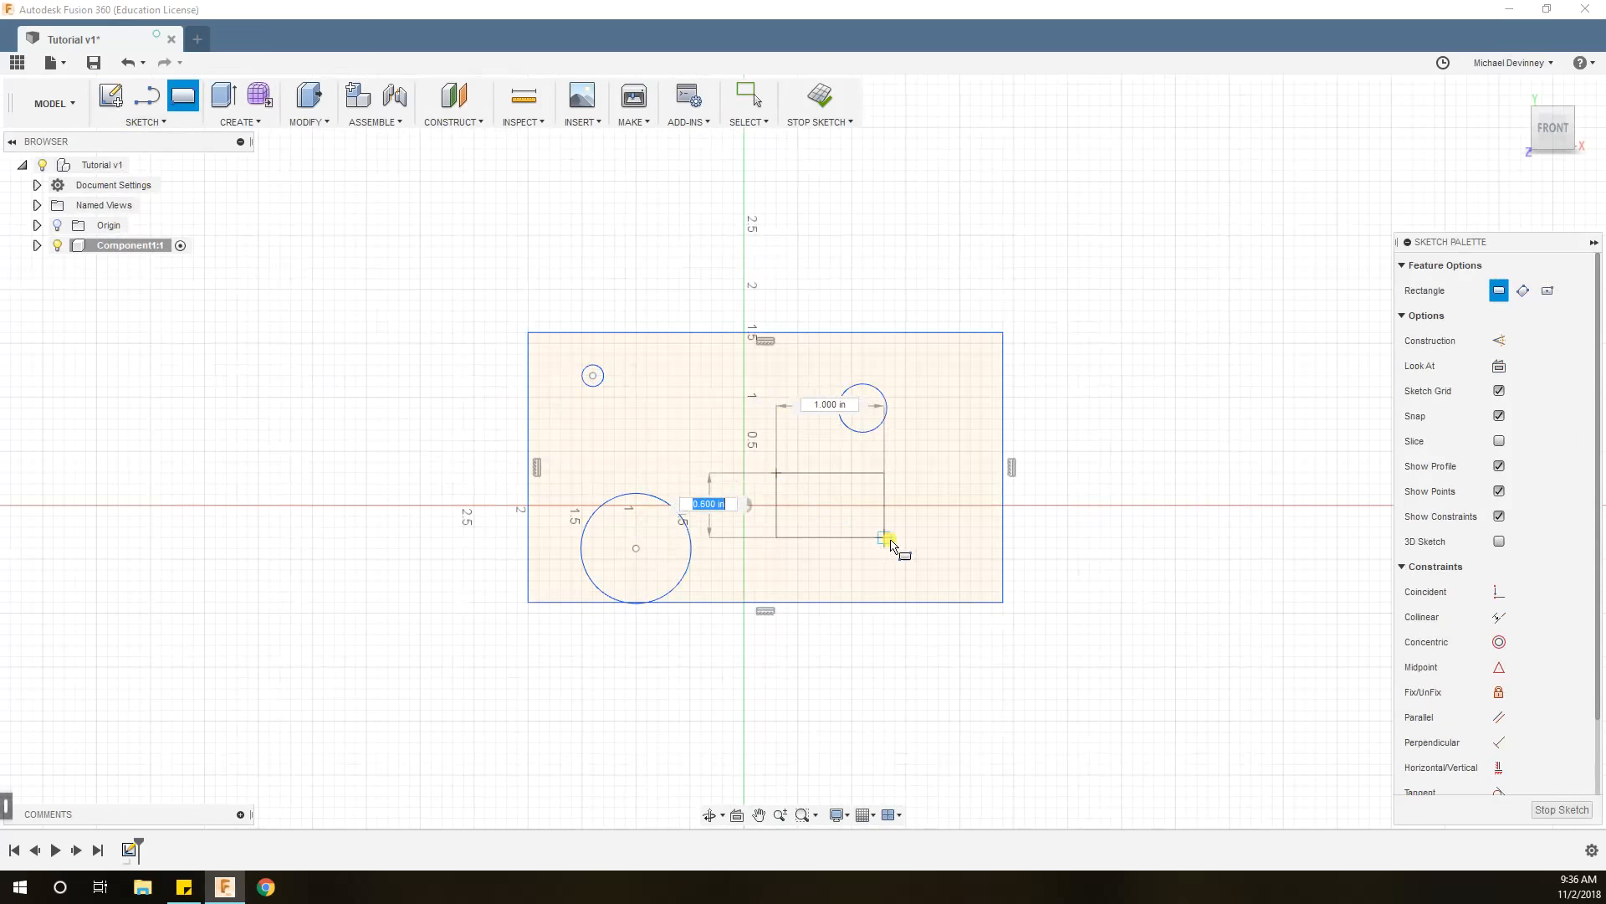
click(938, 570)
key(Escape)
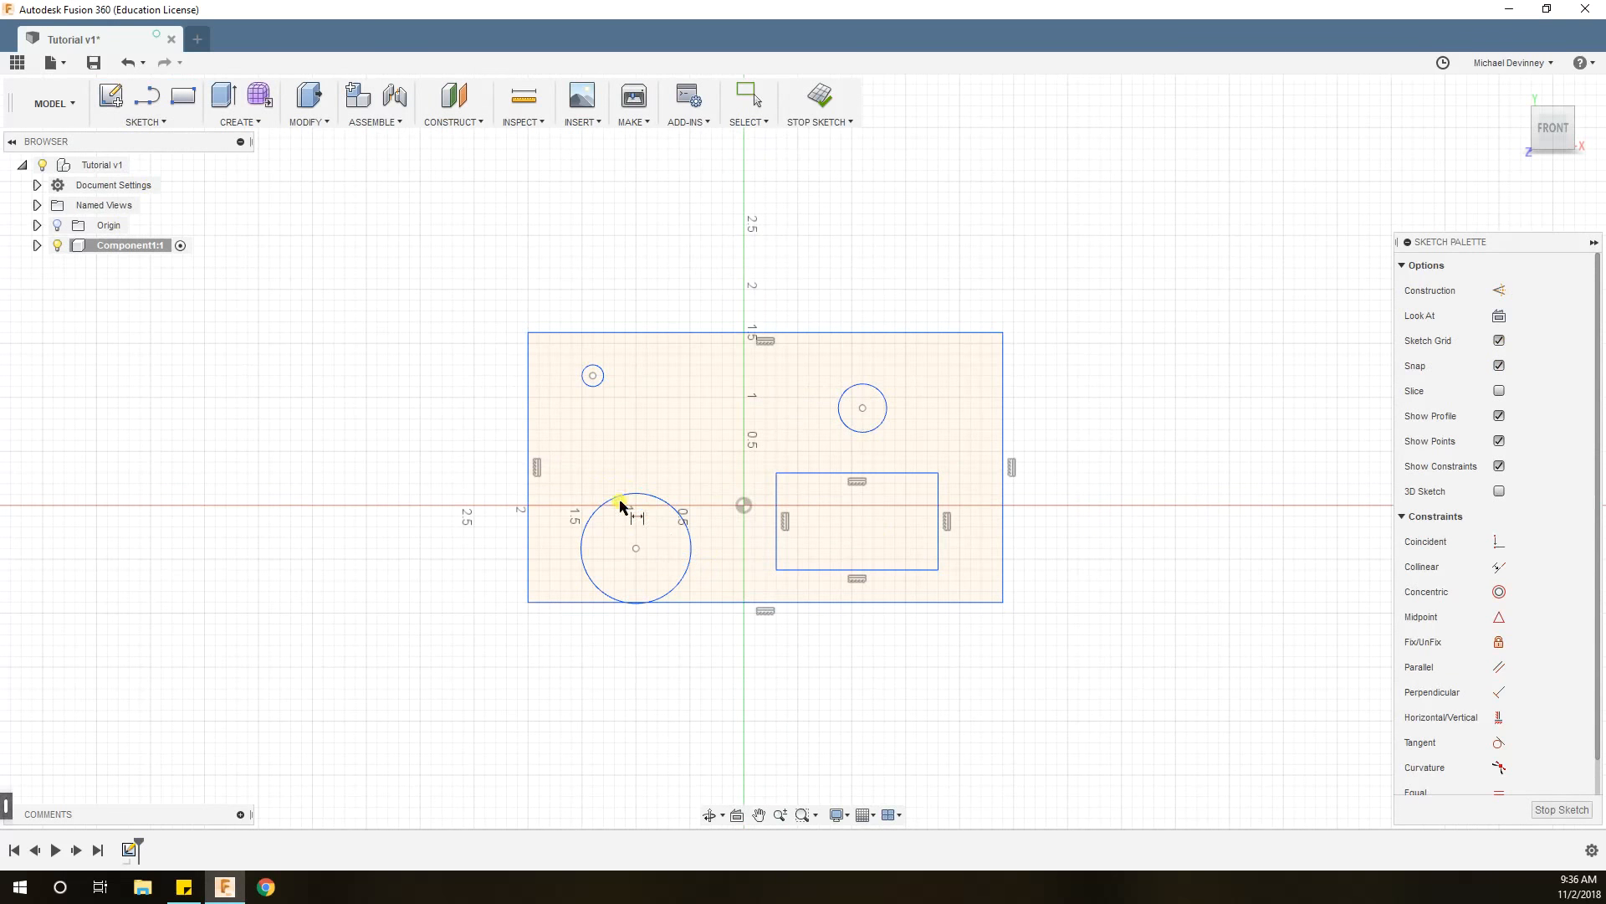
Dimension the large lower-left circle to a 0.75 in diameter and the small upper-left circle to 0.125 in.
click(642, 461)
text(.75)
key(Return)
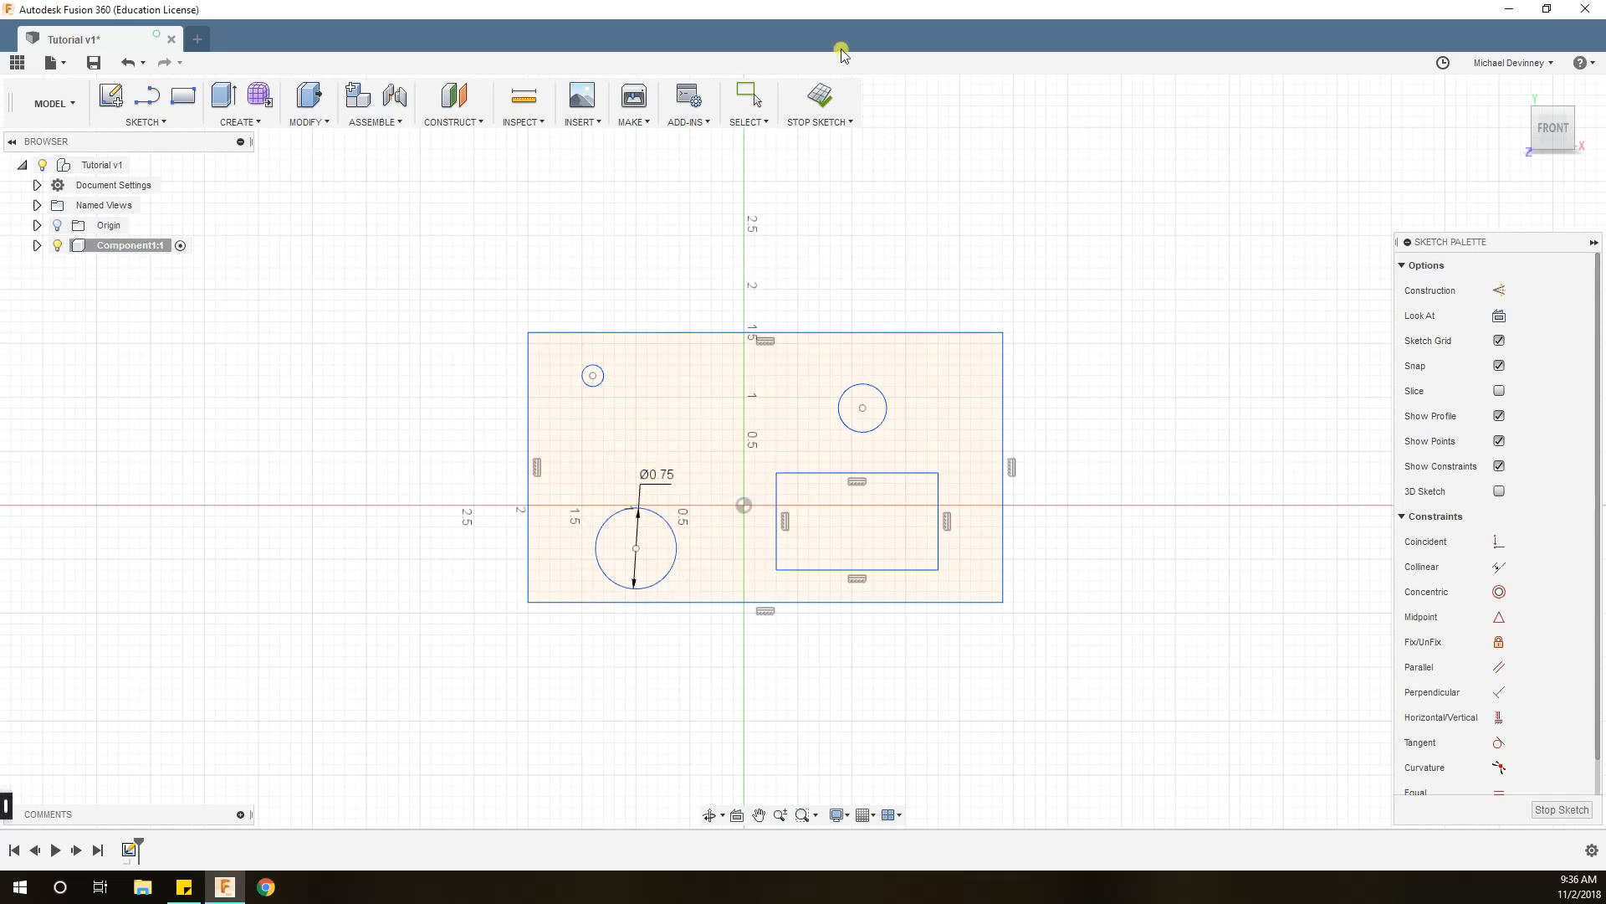
click(591, 366)
click(636, 373)
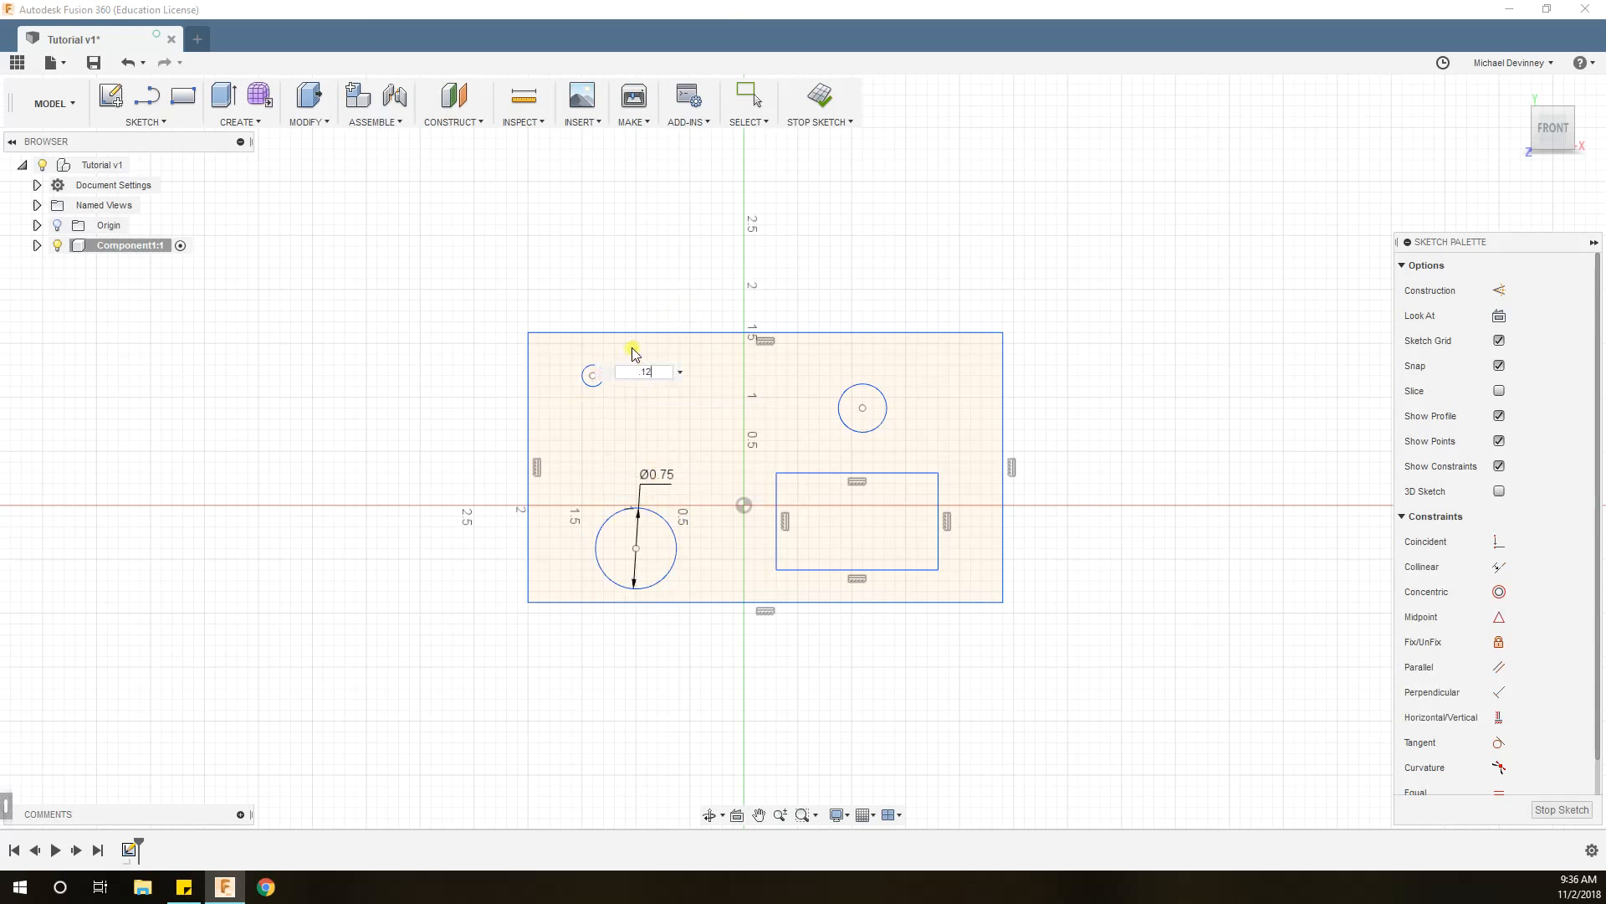
text(.125)
key(Return)
Dimension the upper-right circle to a diameter of 0.165 in.
click(848, 387)
click(818, 361)
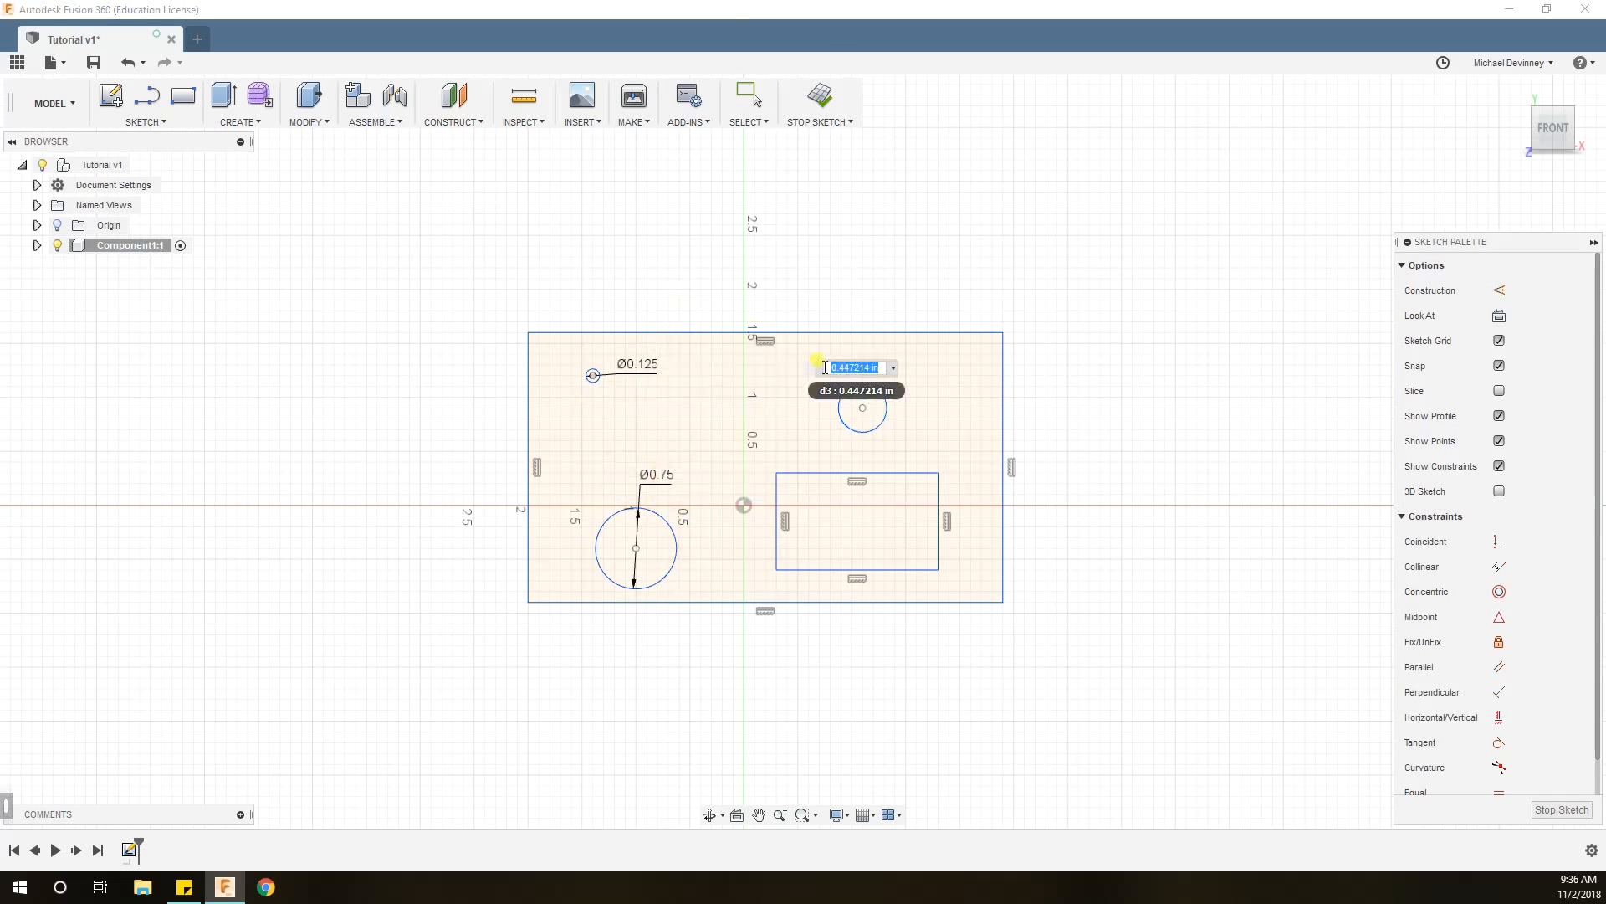
key(BackSpace)
text(.165)
key(Return)
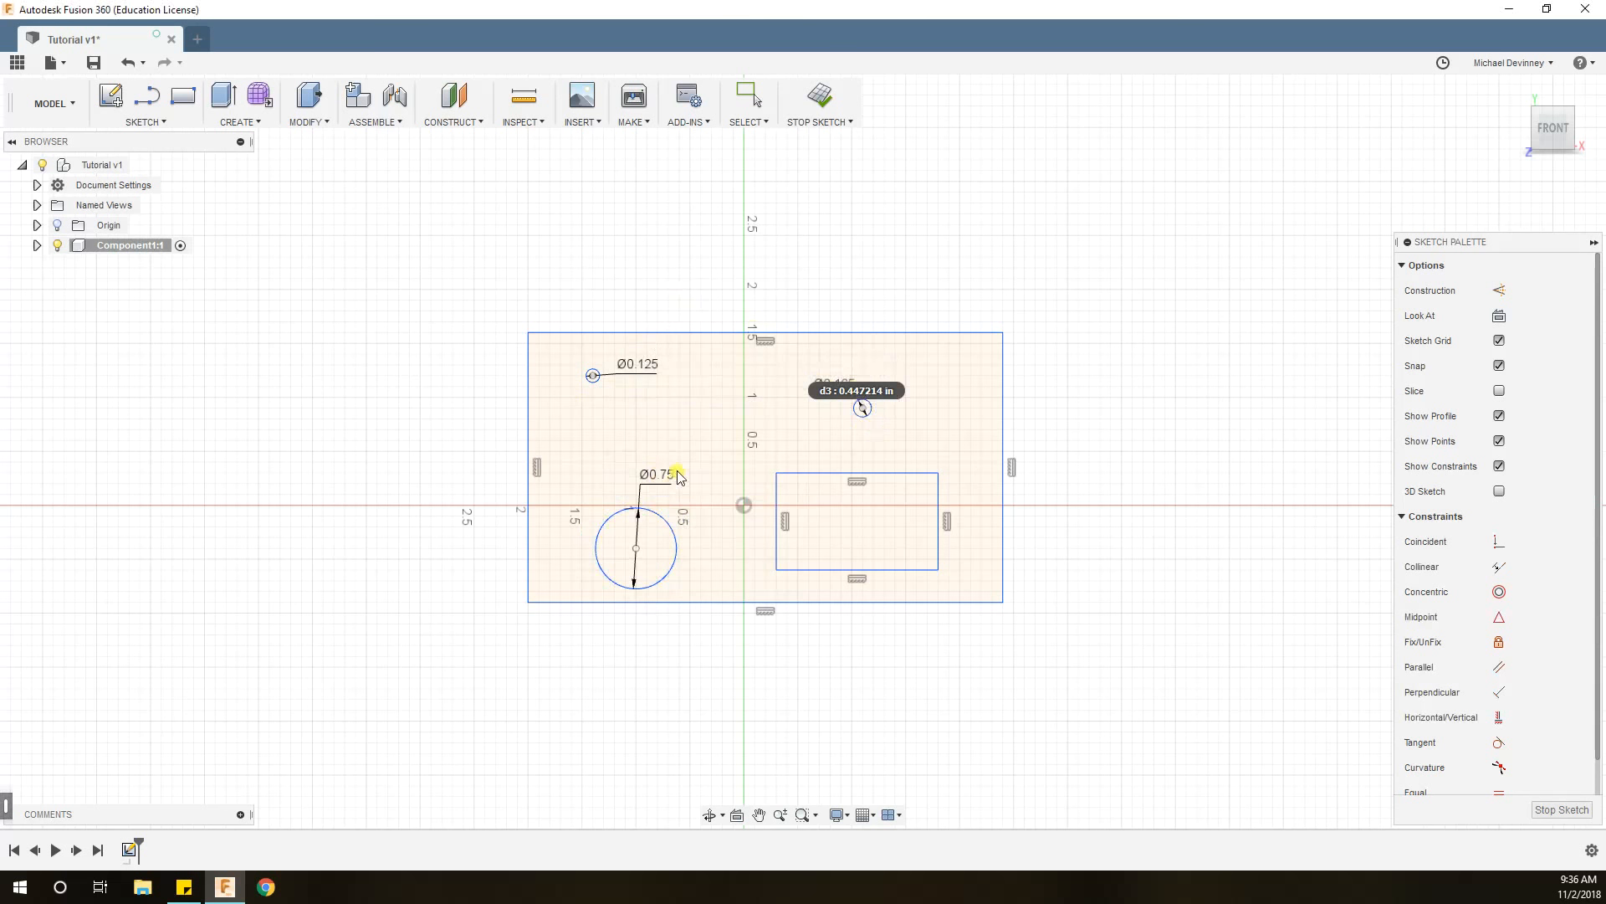
key(Escape)
Move the 0.75 in circle up so its center lies on the horizontal axis.
click(735, 429)
click(778, 273)
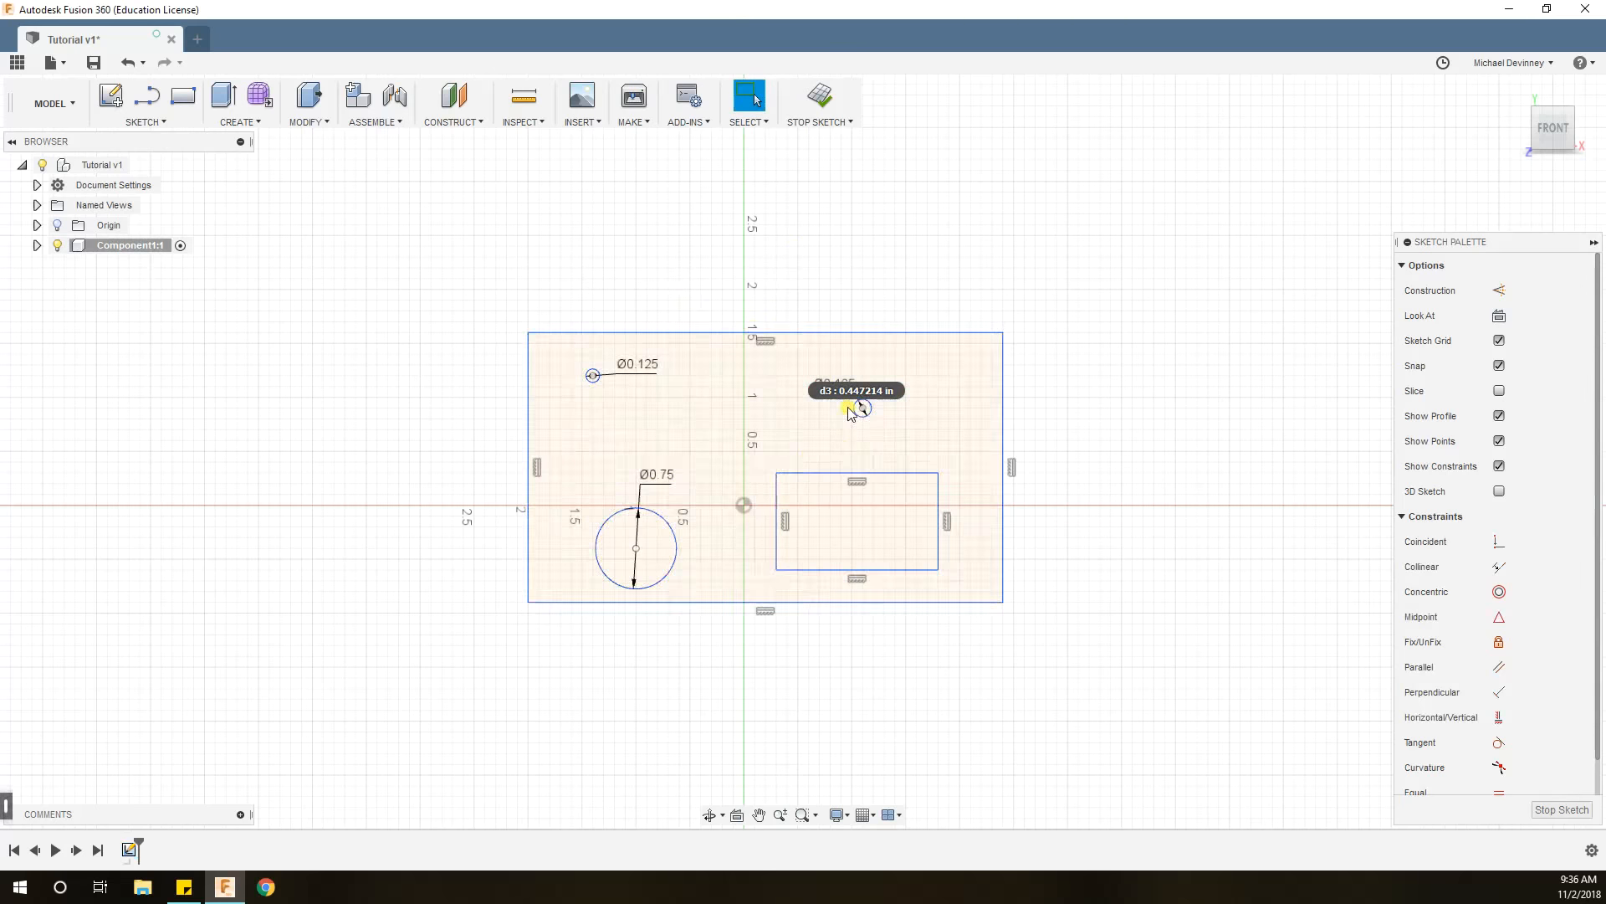
click(658, 517)
mouse_move(658, 516)
mouse_down()
mouse_move(688, 419)
mouse_move(674, 458)
mouse_up()
Narrow the outer rectangle by moving its left and right edges inward, and raise the inner rectangle's top edge slightly.
drag(530, 423, 568, 427)
drag(1001, 454, 975, 457)
drag(870, 473, 865, 465)
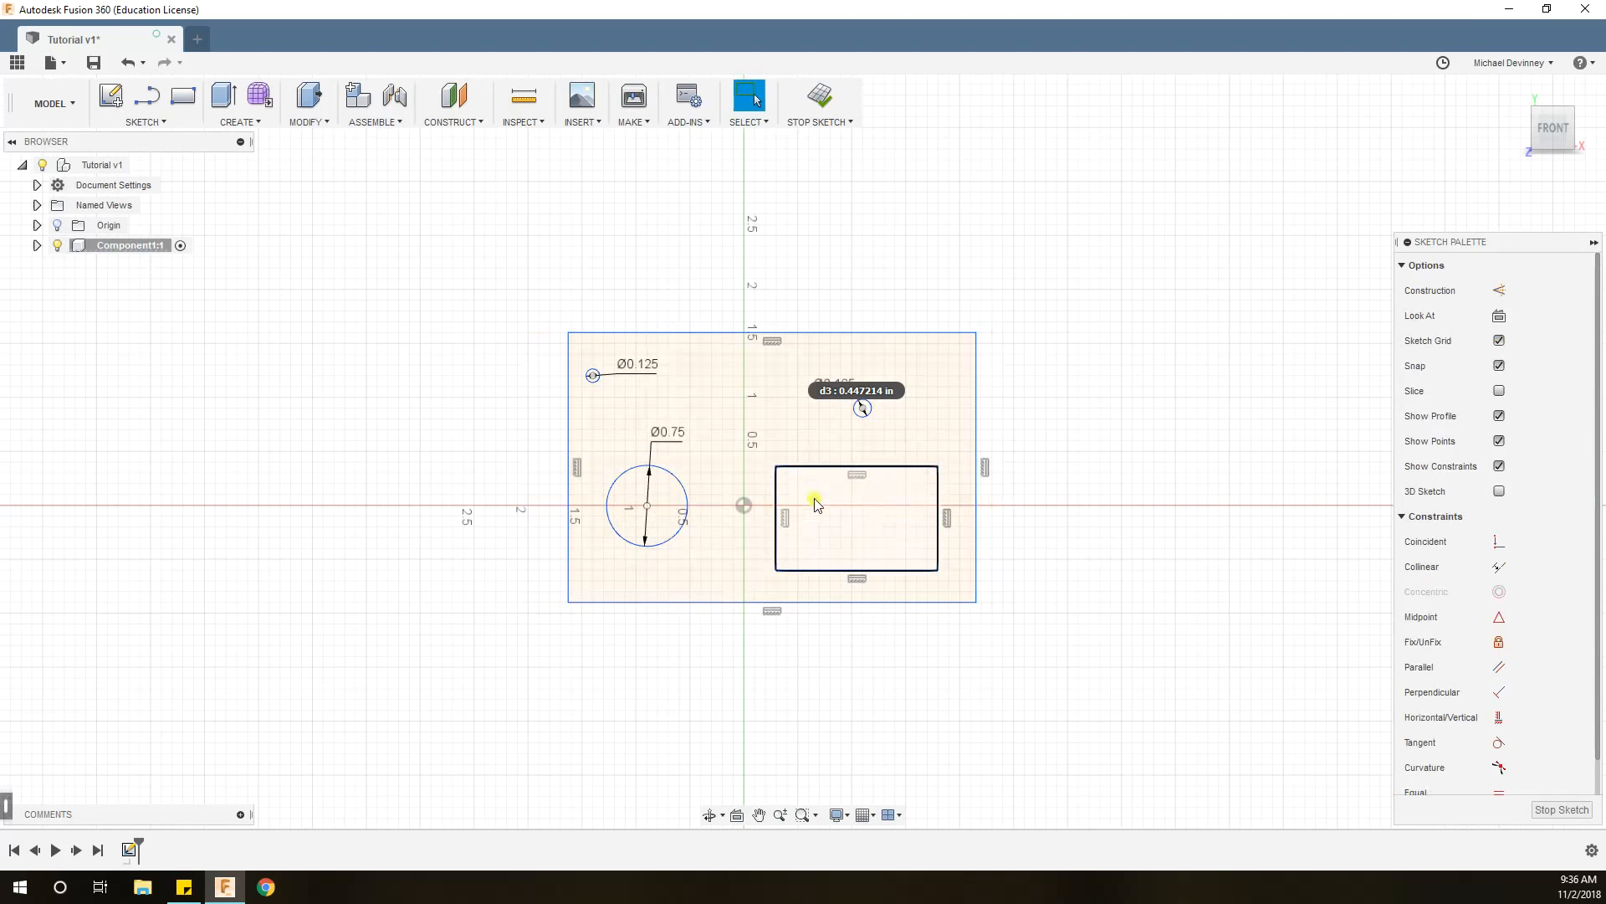
Fillet all four corners of the inner rectangle with a 0.20 in radius.
click(144, 123)
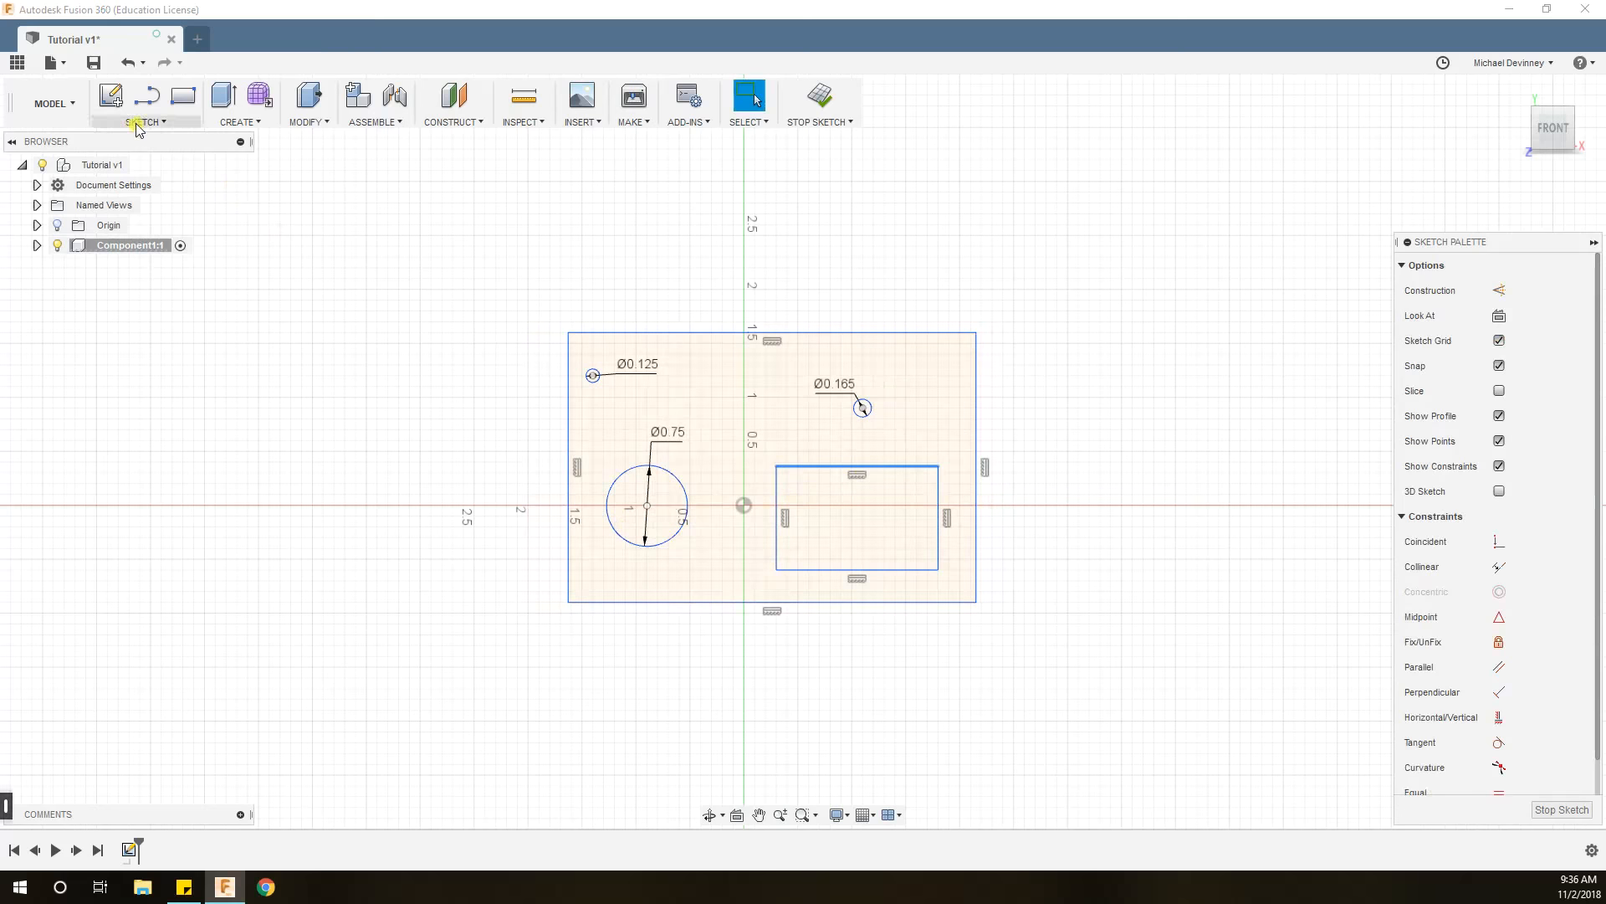
click(123, 333)
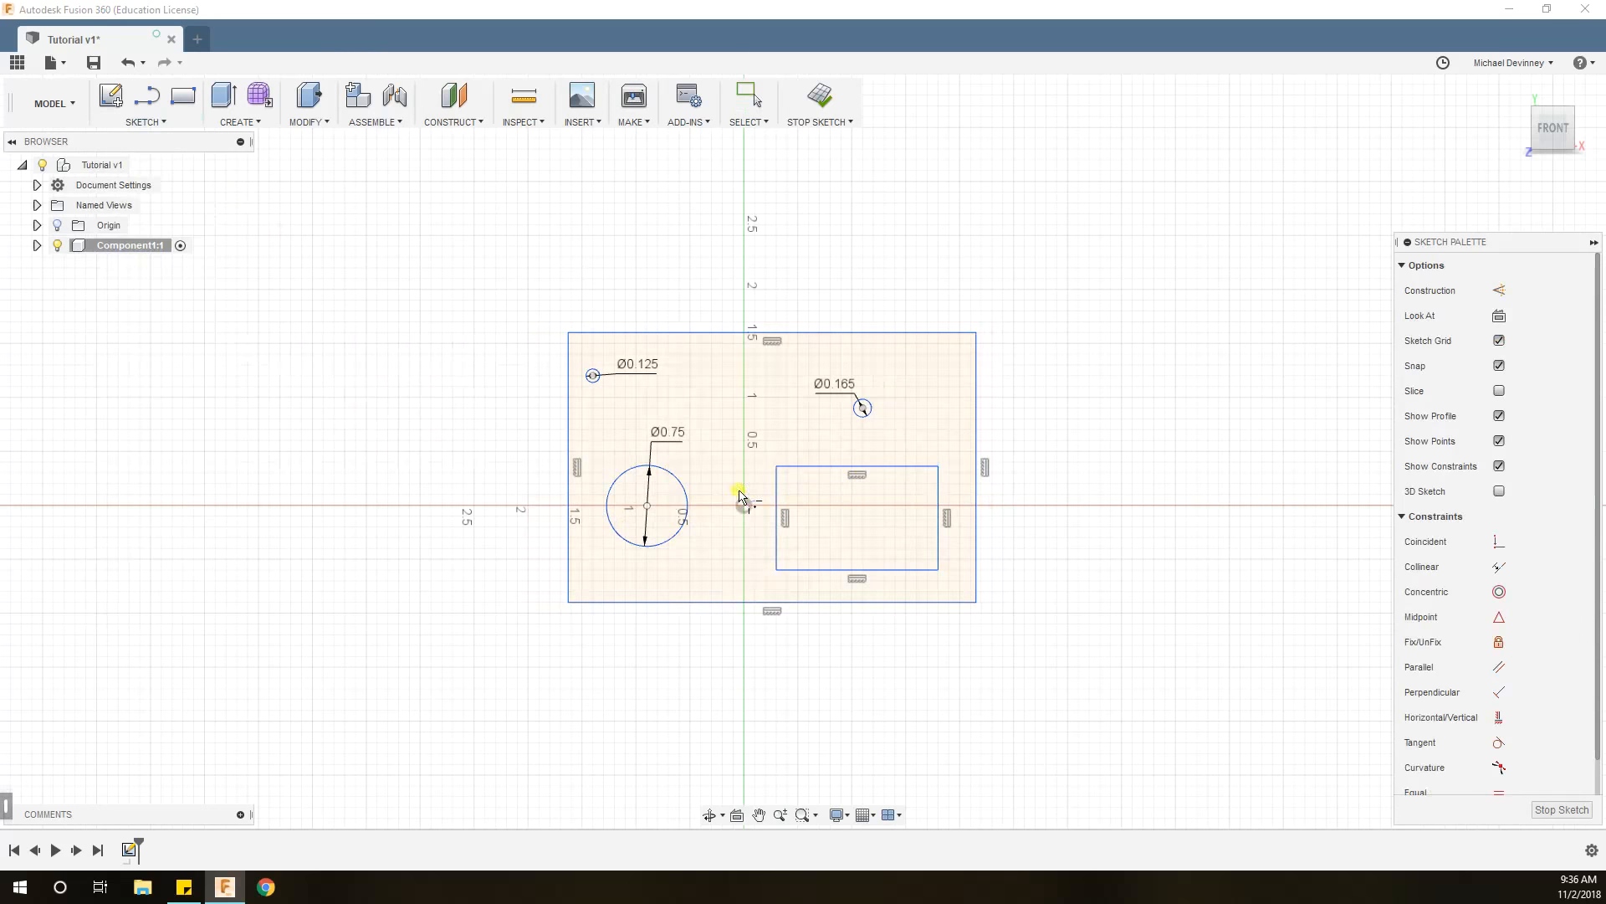
click(776, 494)
click(812, 466)
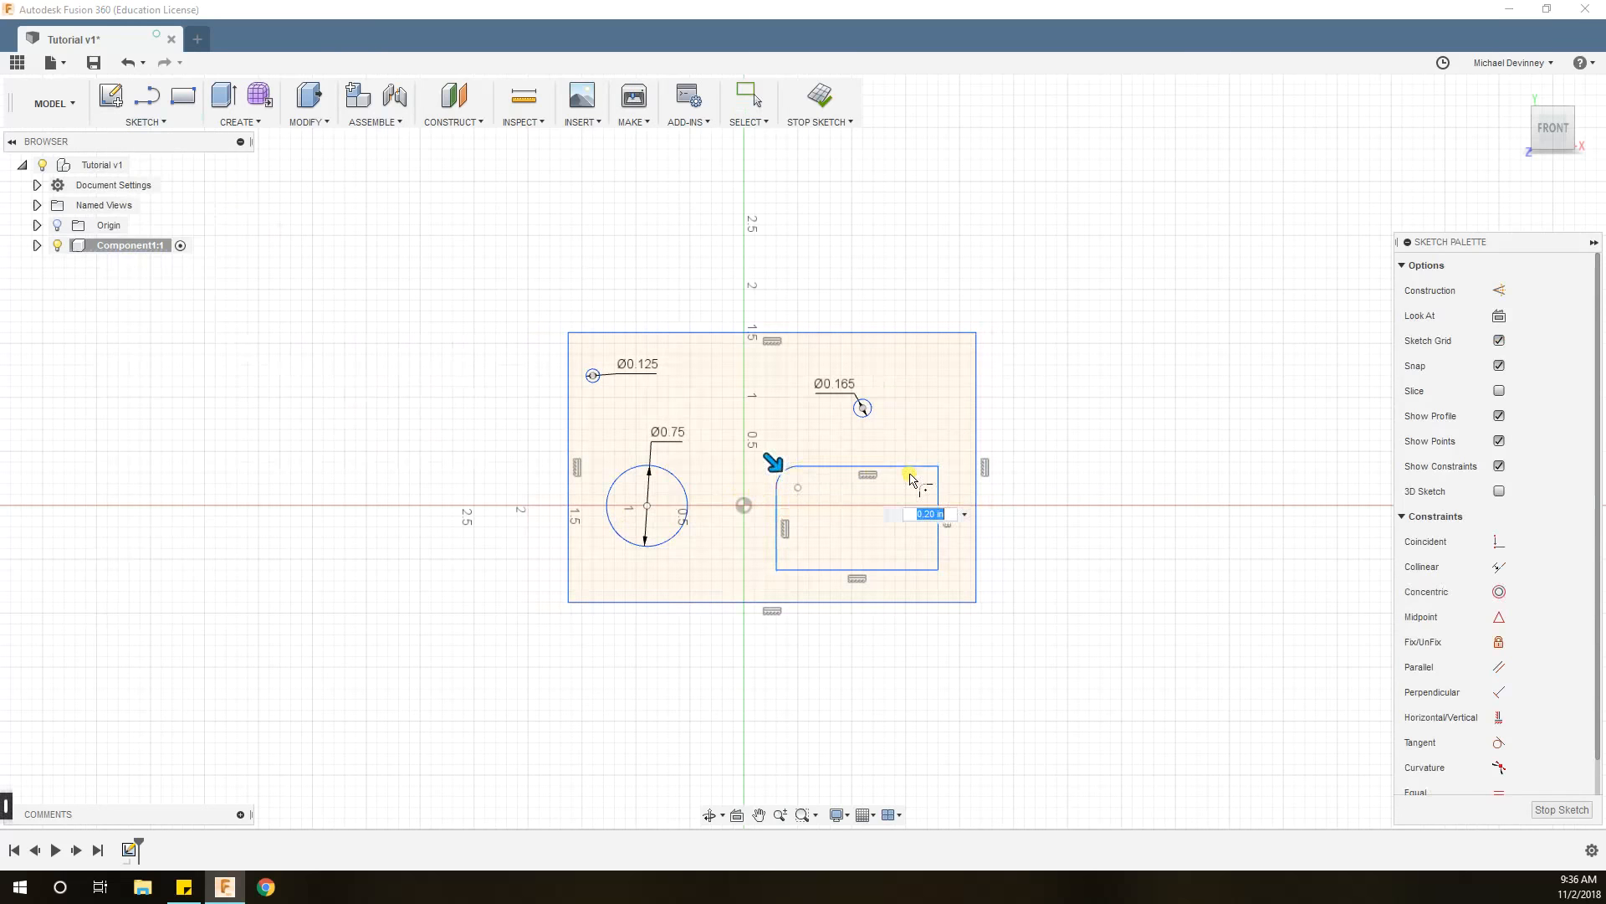
click(935, 477)
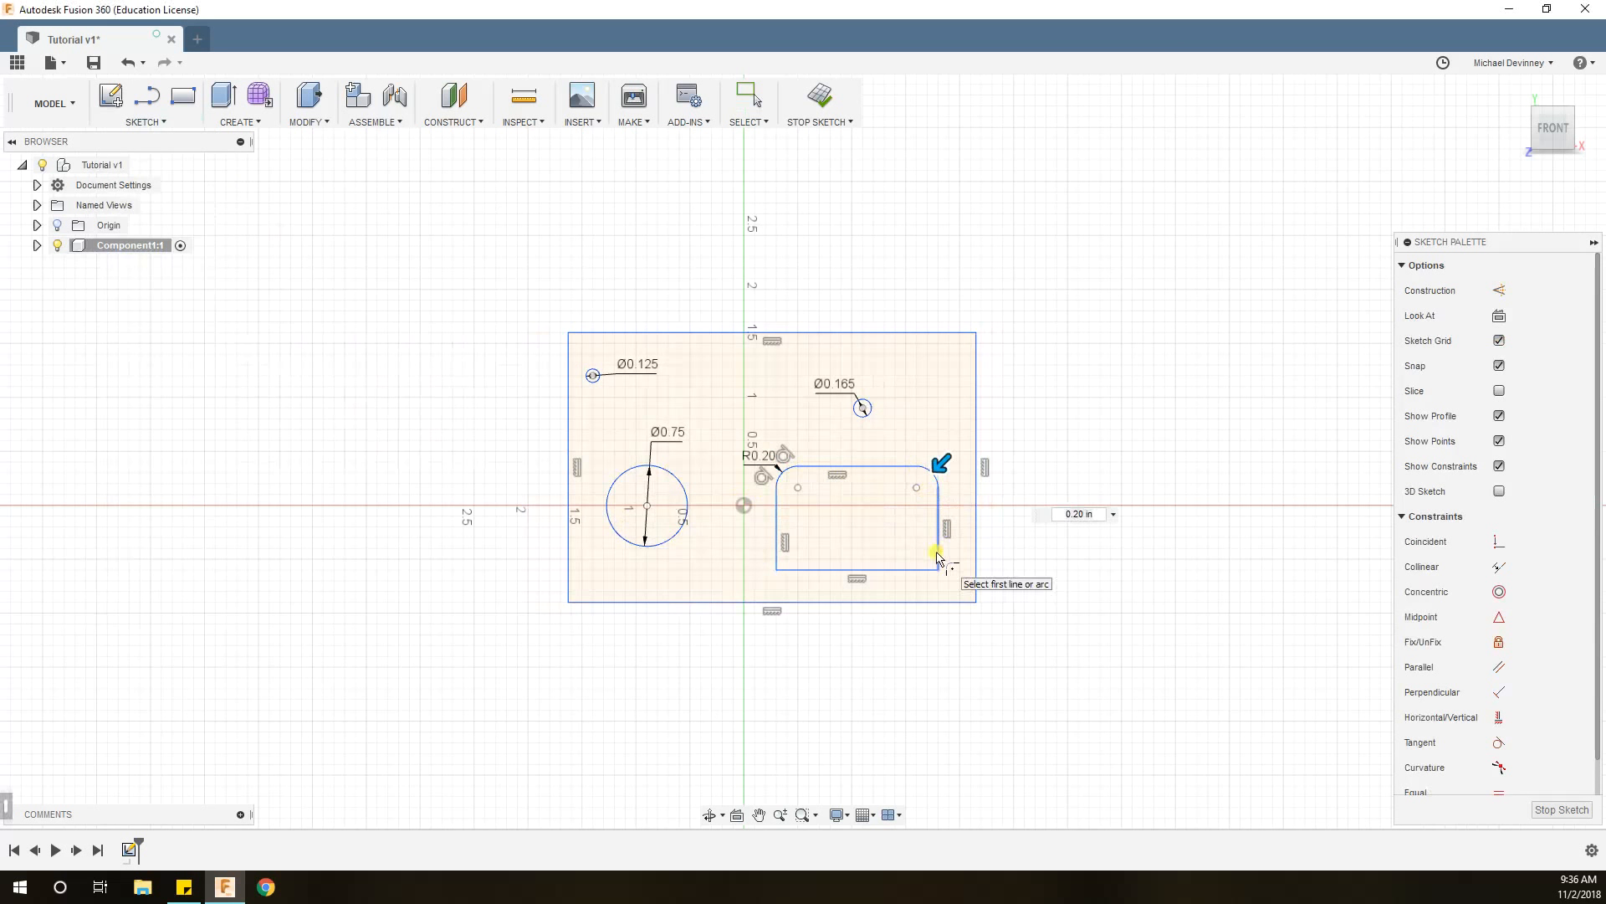
click(912, 572)
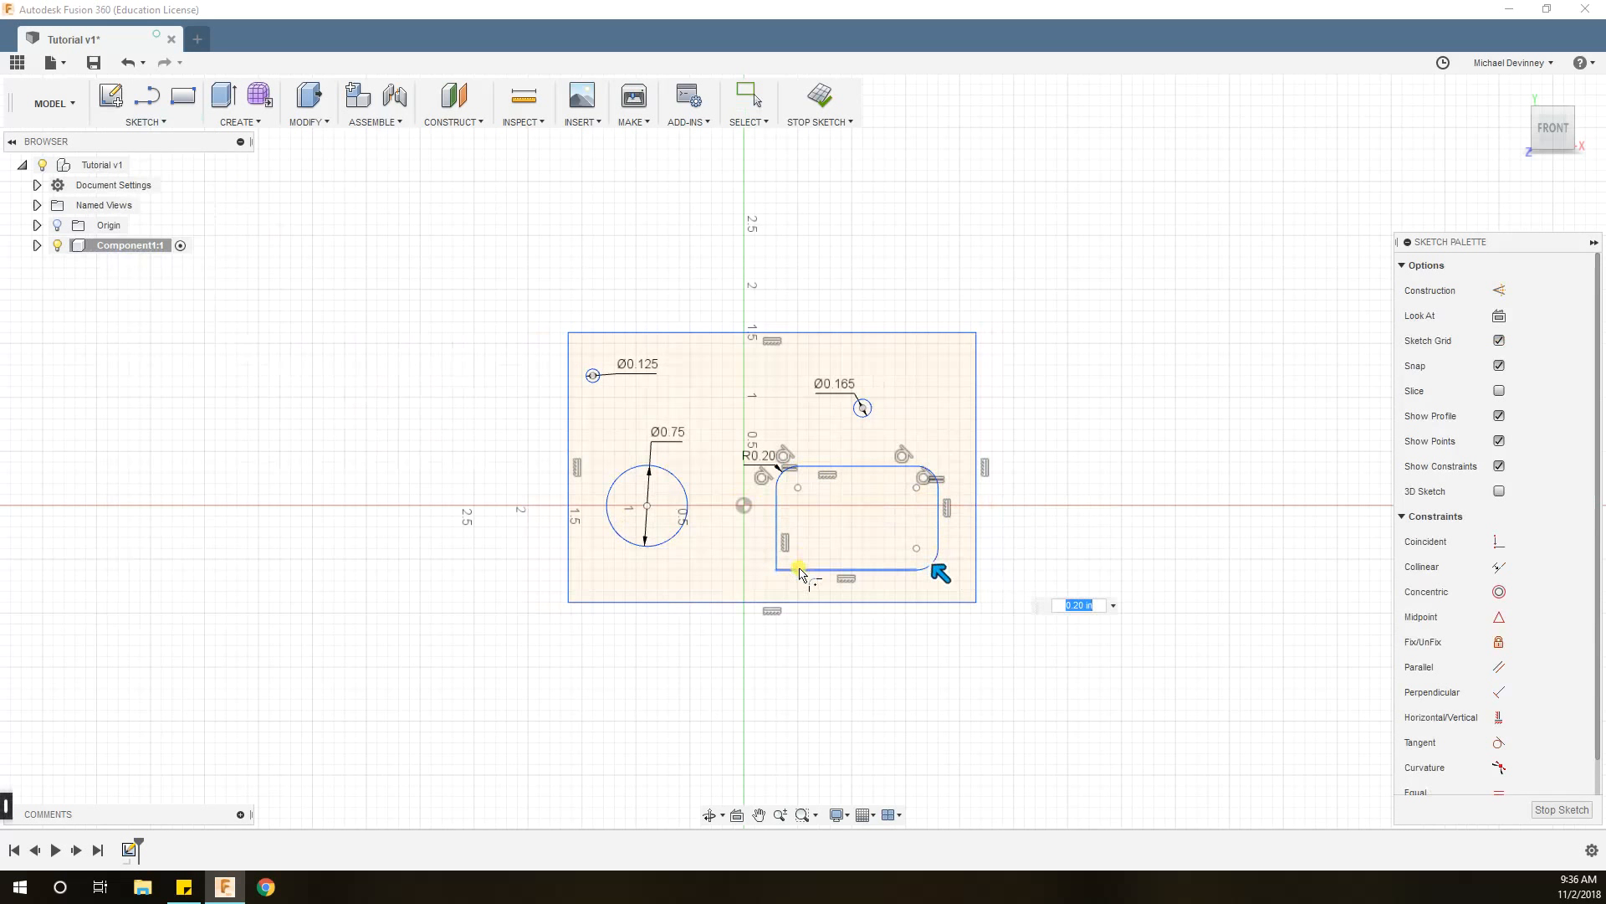
click(777, 556)
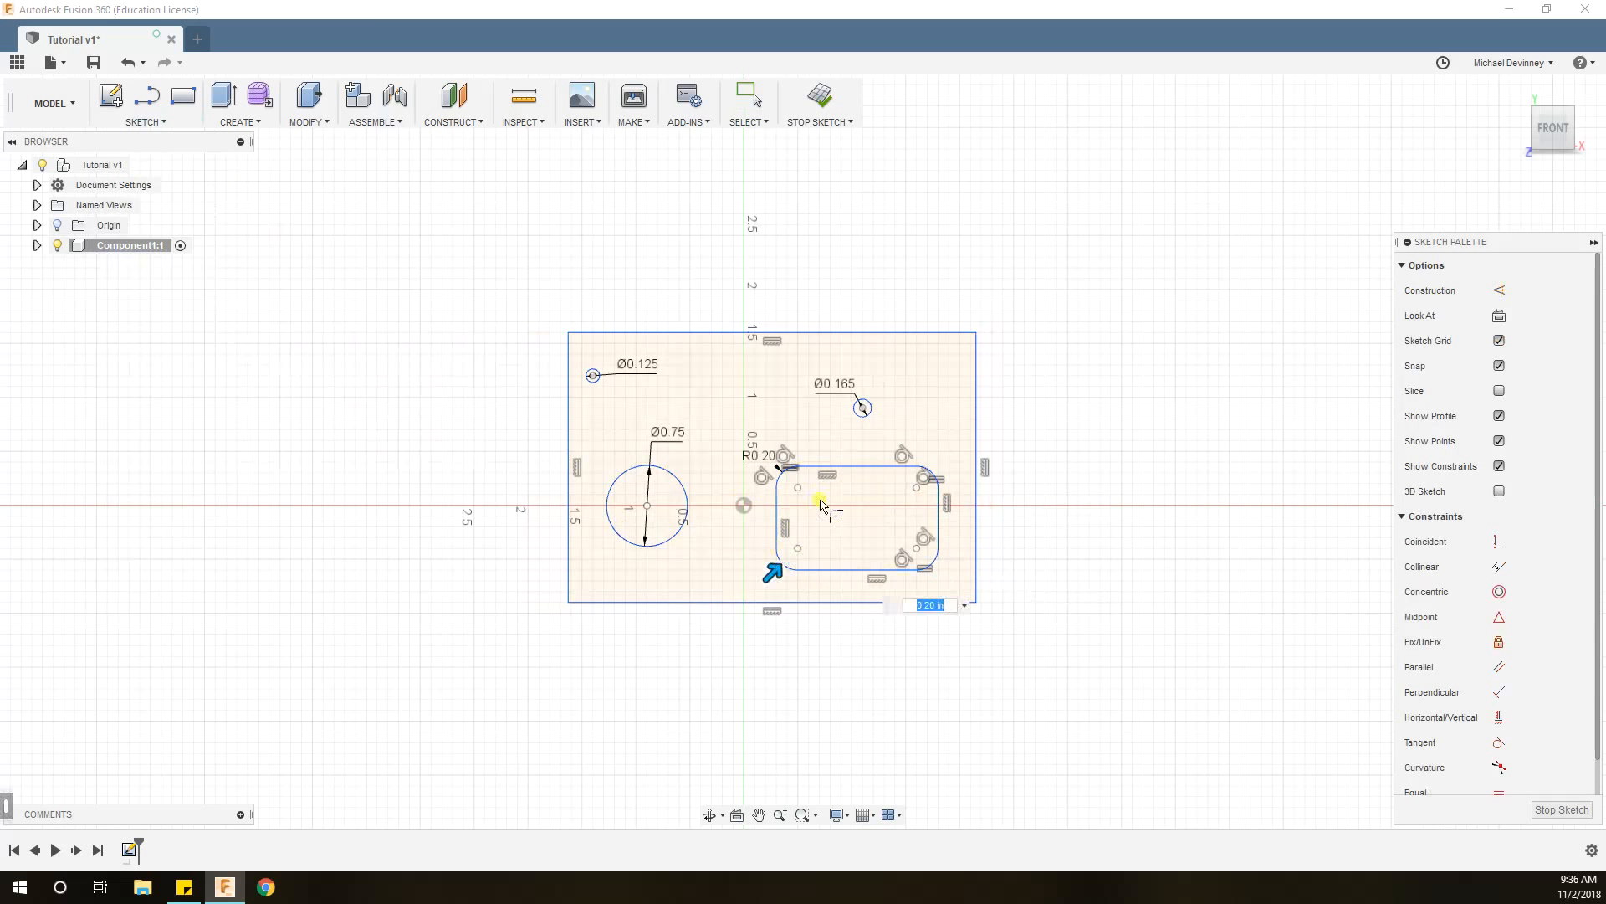
key(Escape)
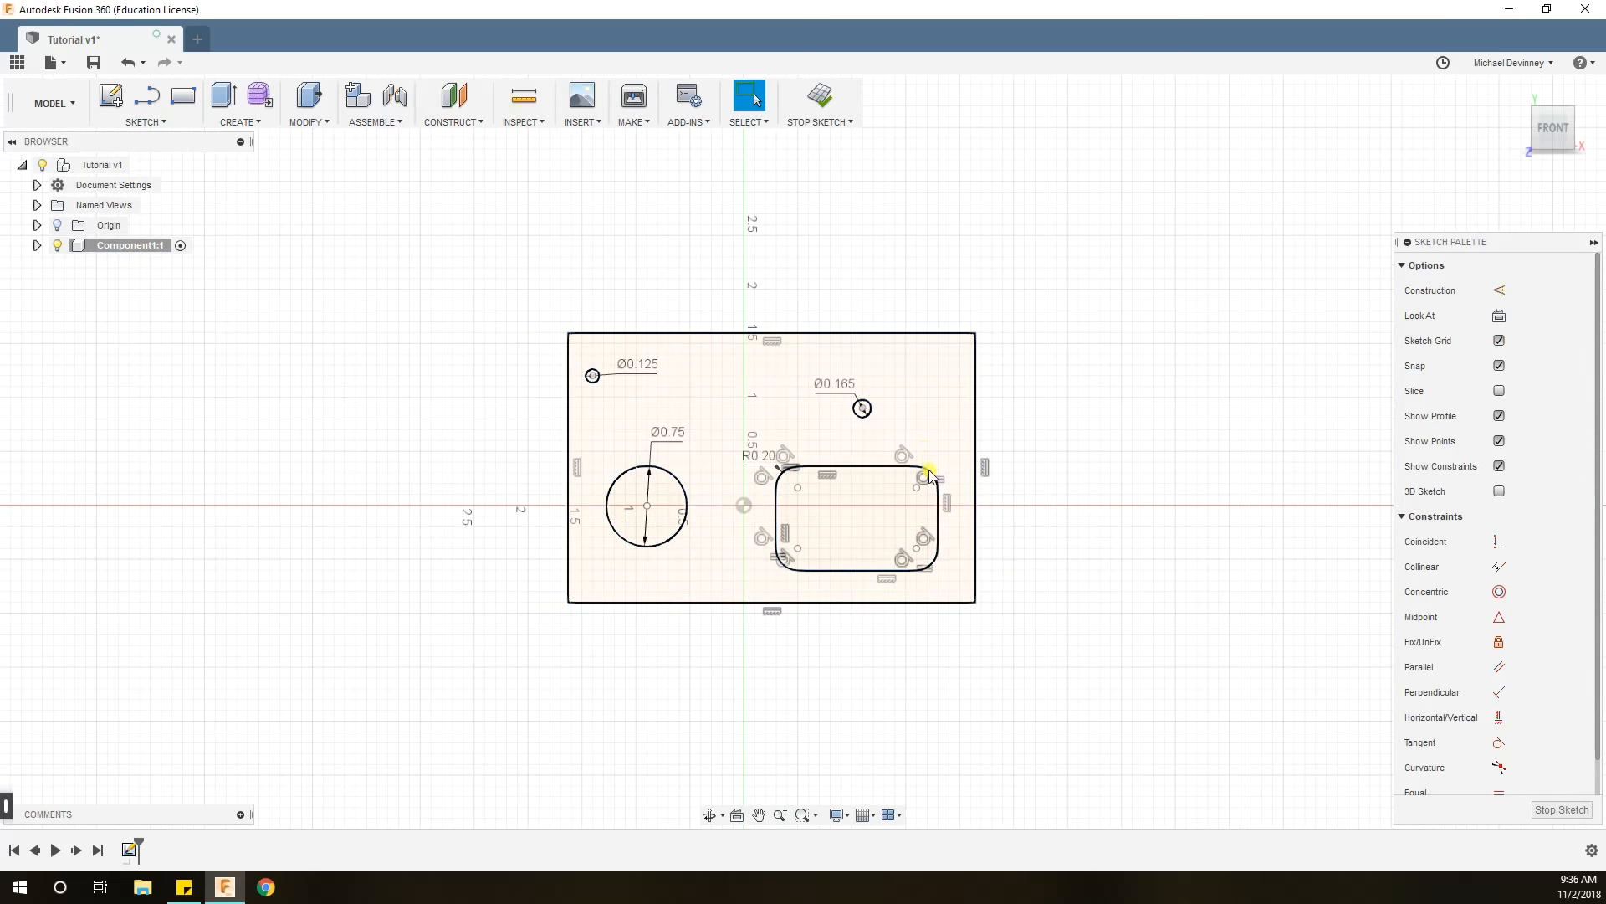
Extrude the plate profile around the holes and rounded cutout by 0.125 in as a new body.
mouse_move(900, 451)
shift+middle_down()
mouse_move(876, 413)
mouse_move(918, 424)
shift+middle_up()
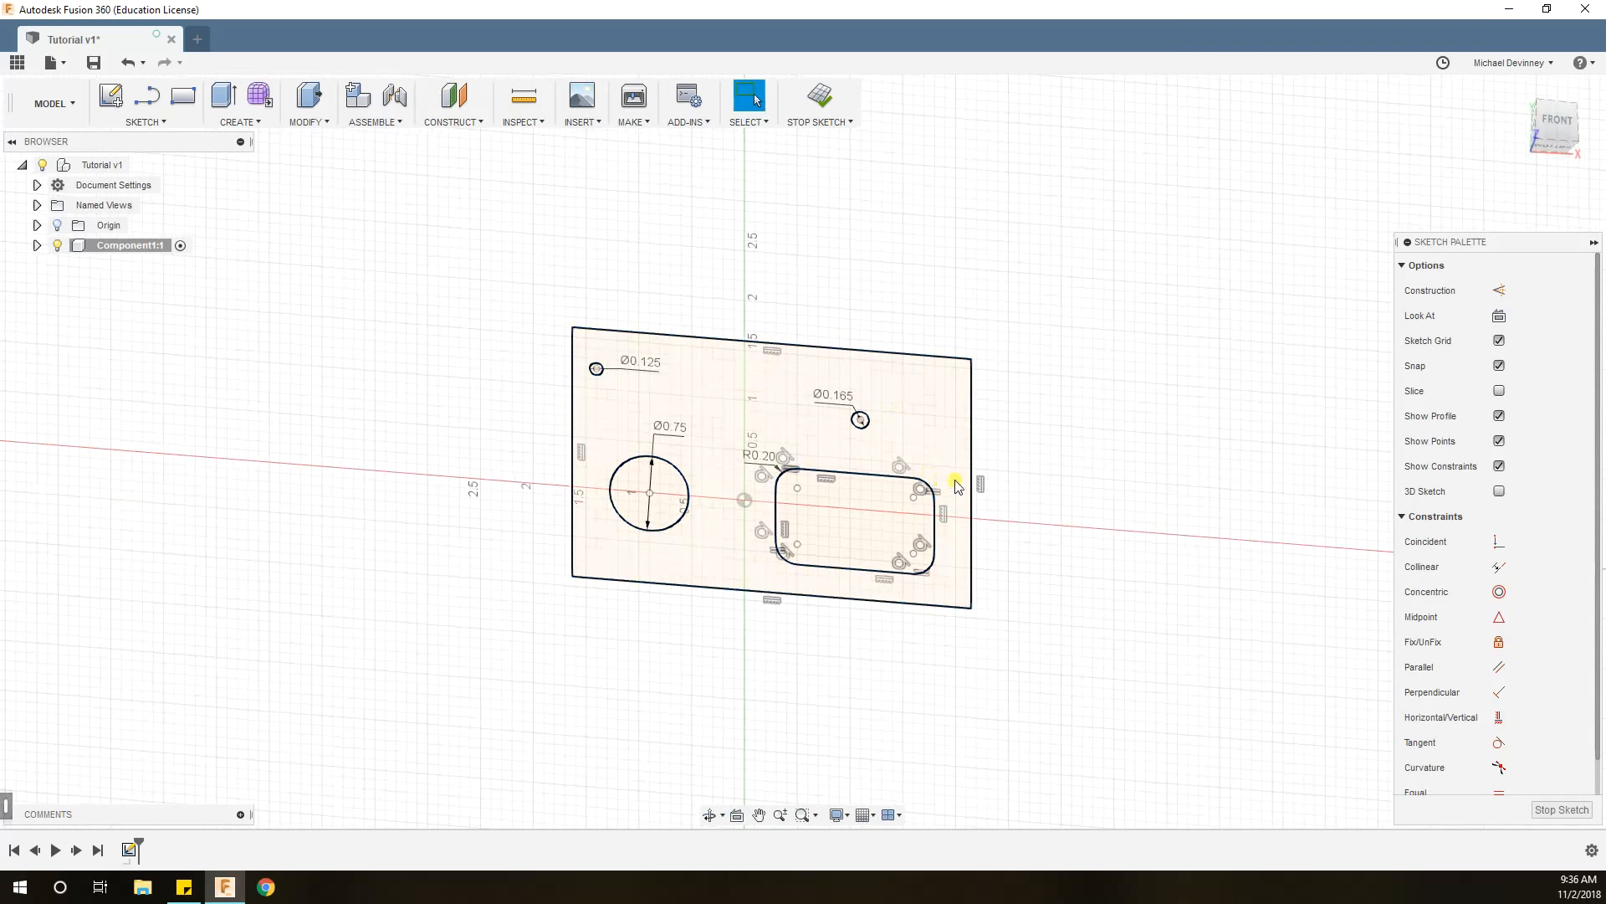
key(e)
click(764, 388)
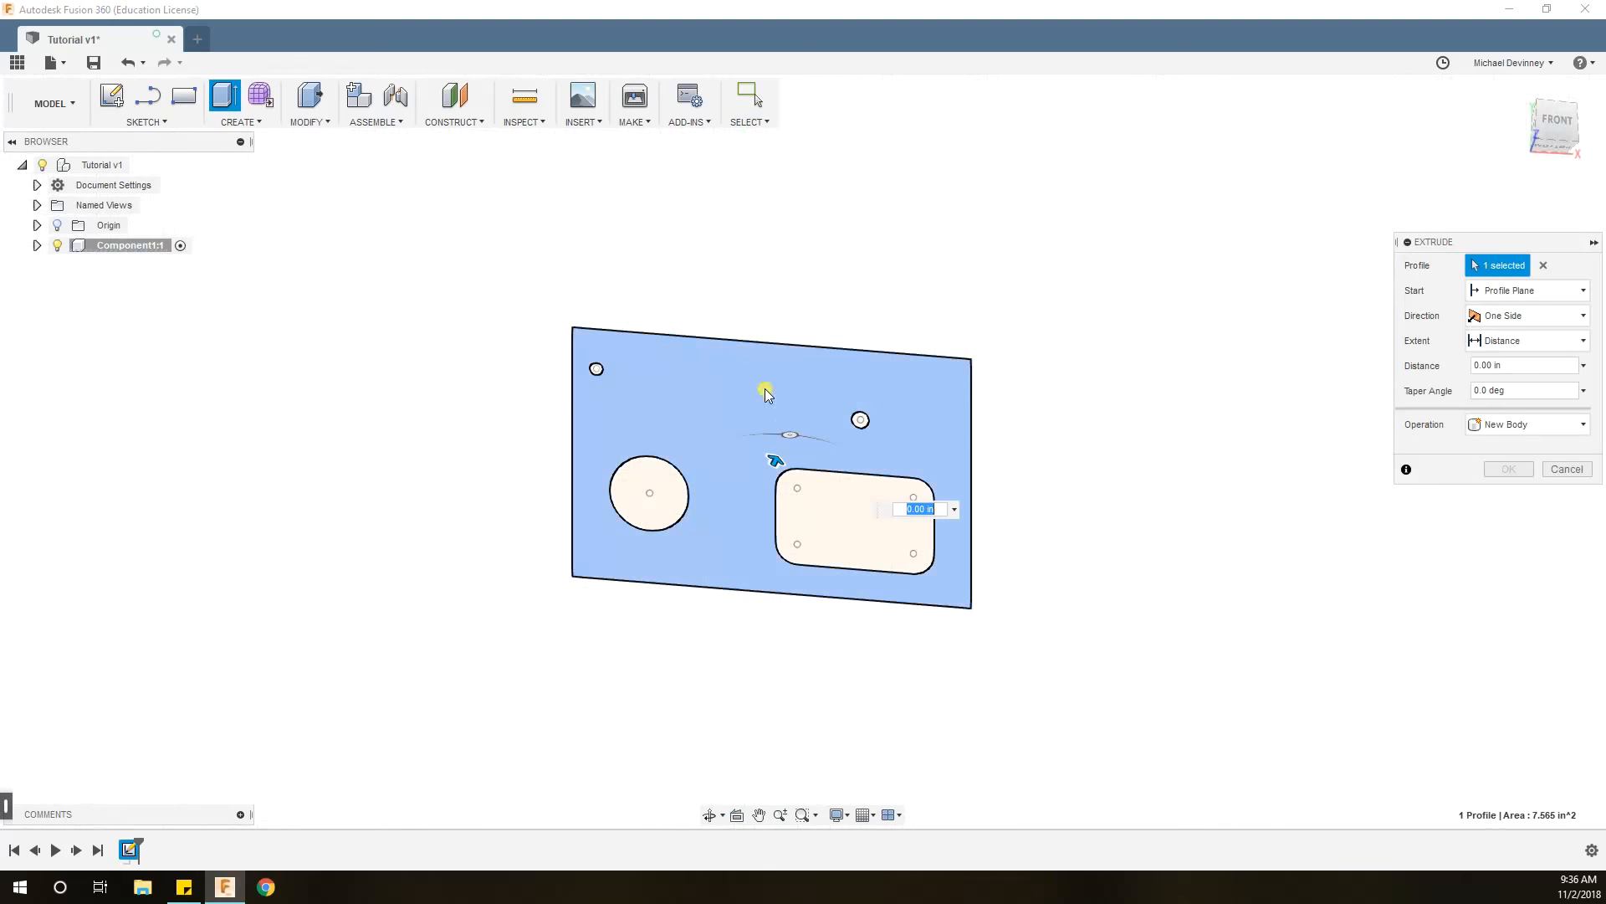
shift+middle_drag(849, 328, 856, 426)
text(.125)
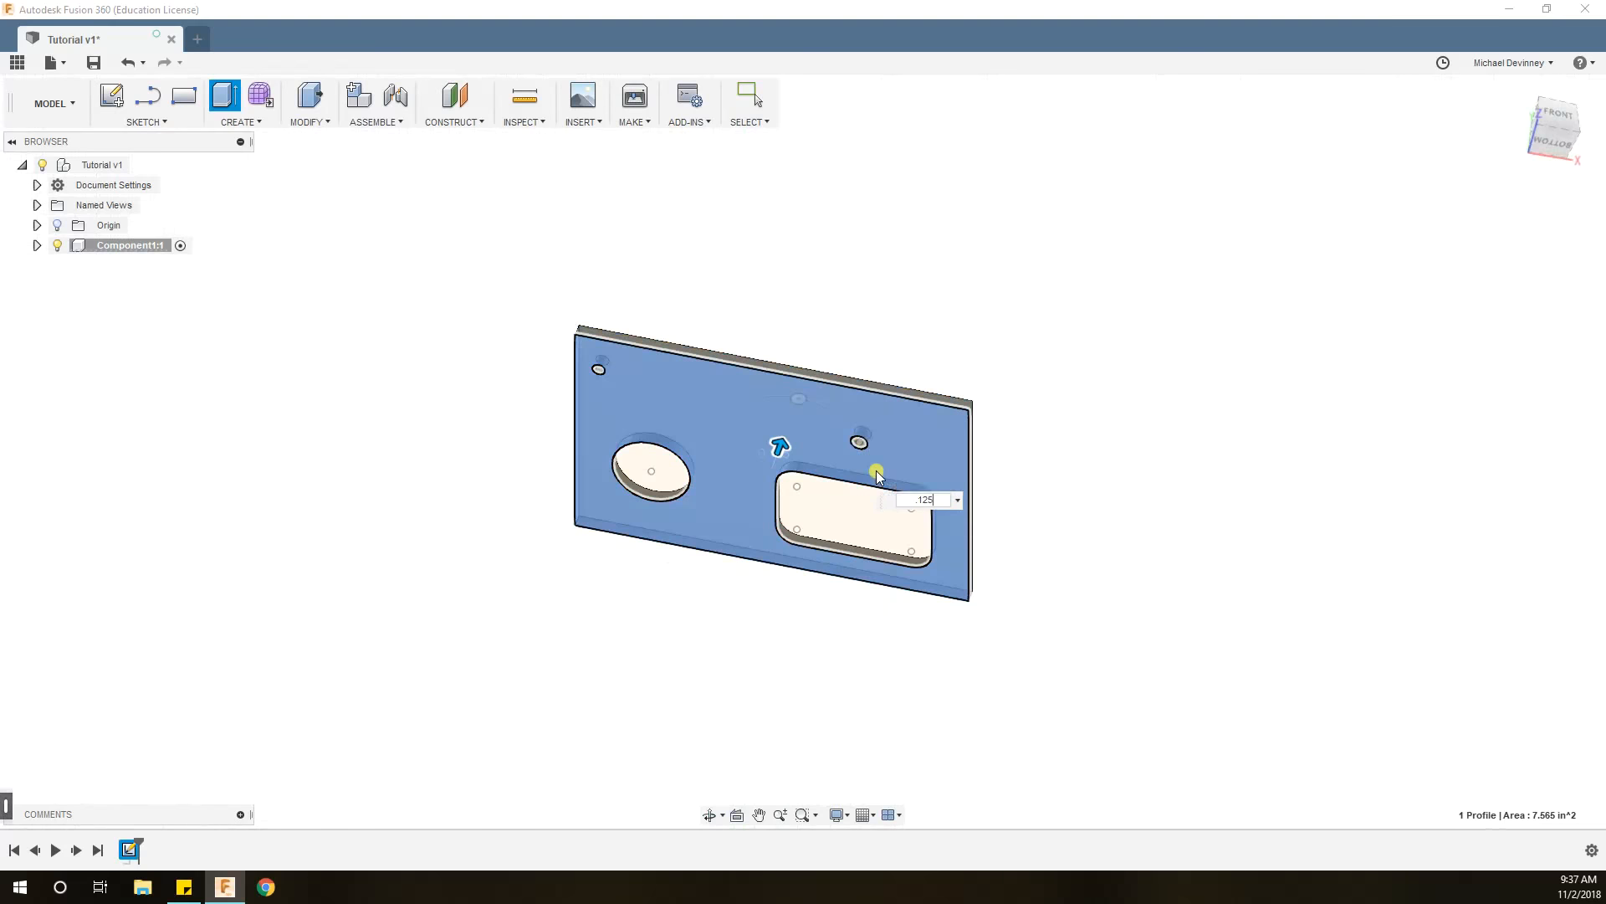
key(Return)
Examine the extruded plate, its round holes and the rounded rectangular cutout from several angles.
shift+middle_drag(745, 323, 742, 262)
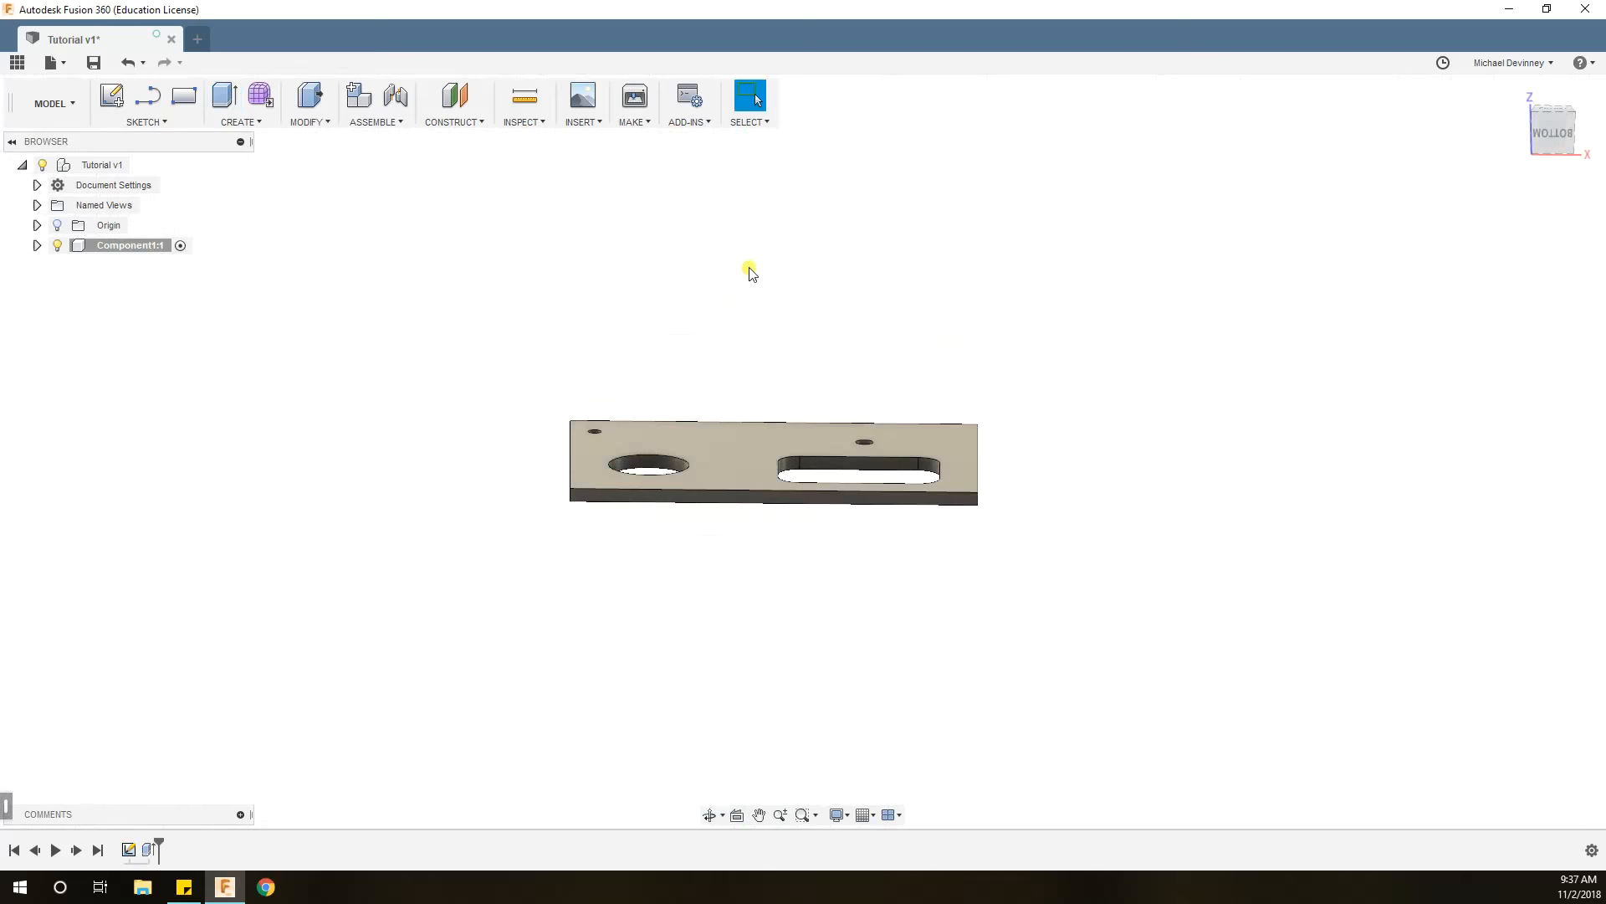
shift+middle_drag(724, 383, 580, 460)
scroll(581, 461, up, 5)
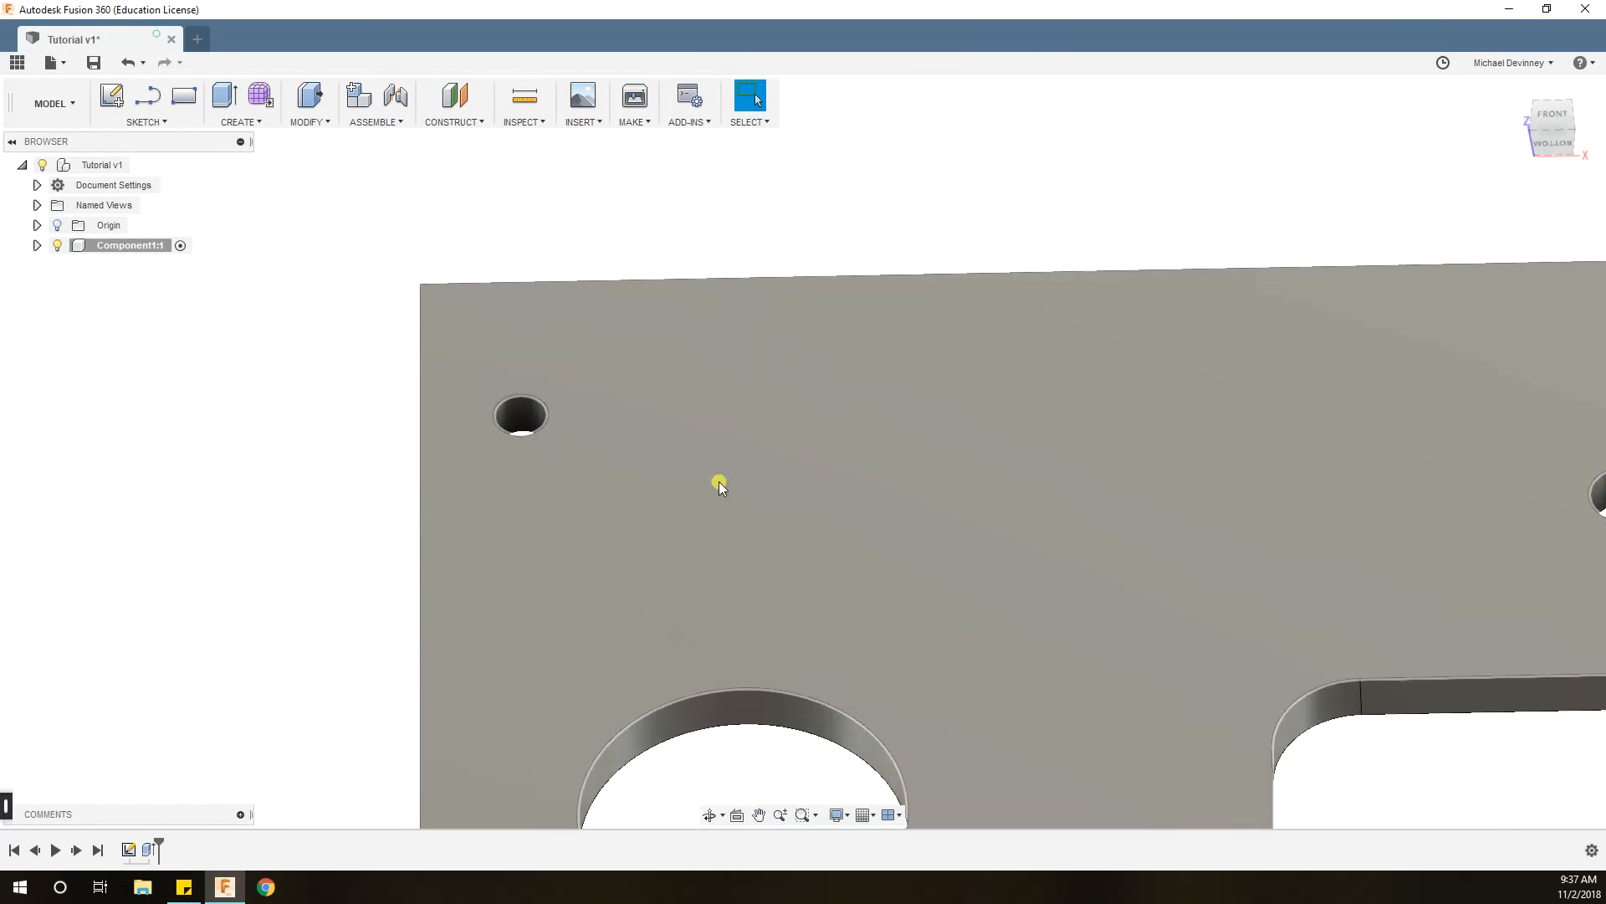
middle_drag(906, 514, 580, 387)
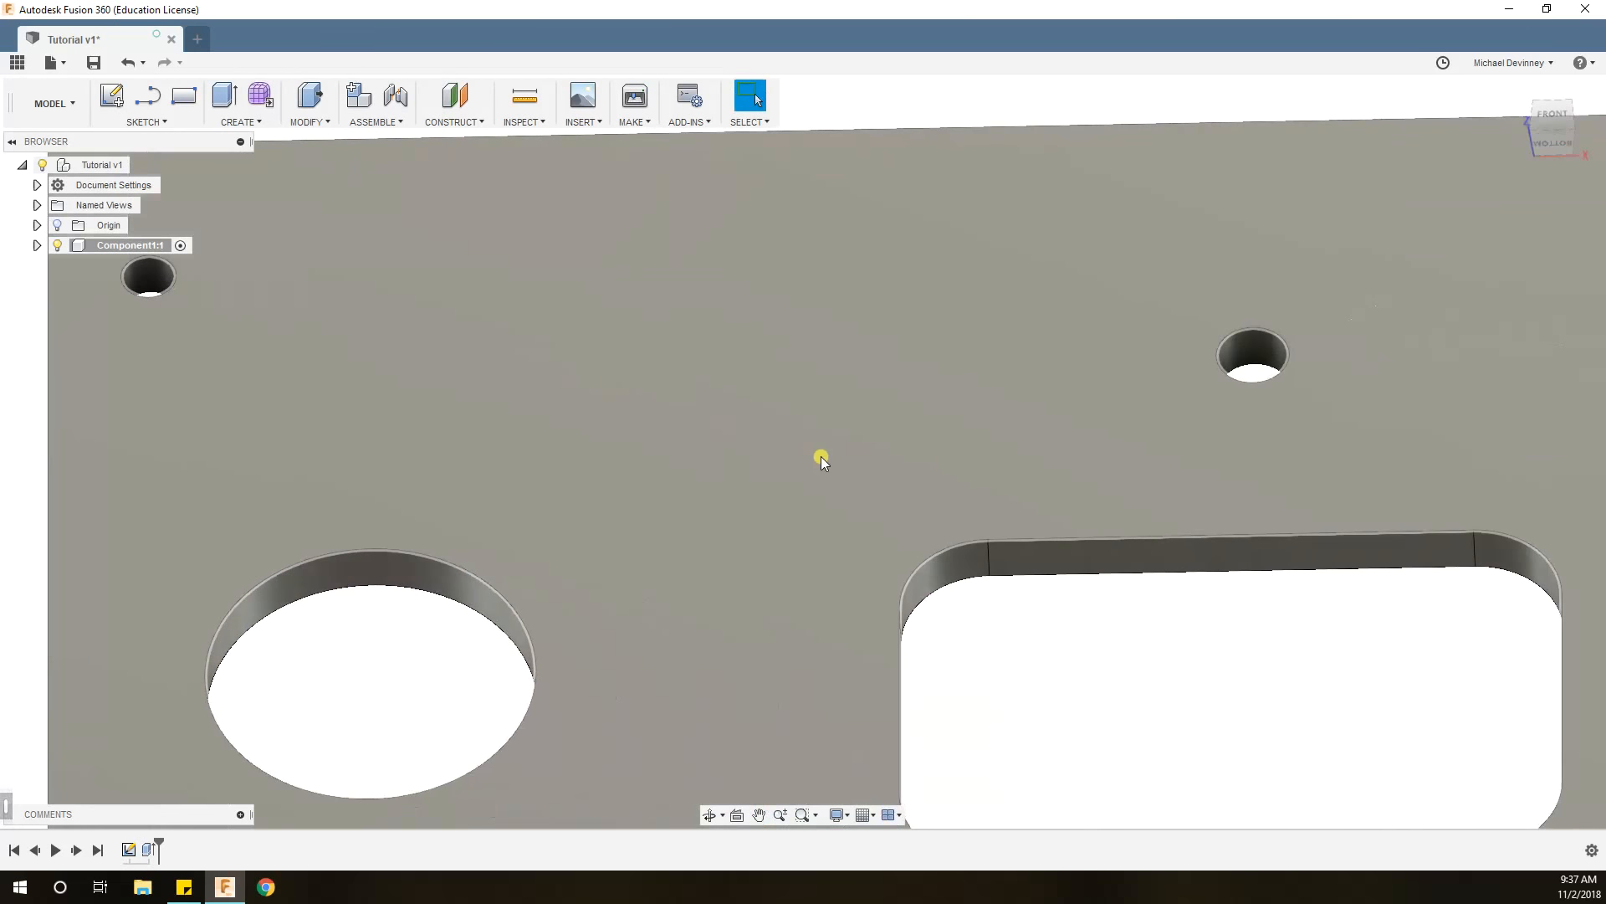
scroll(821, 456, up, 2)
scroll(727, 449, down, 5)
shift+middle_drag(775, 466, 795, 366)
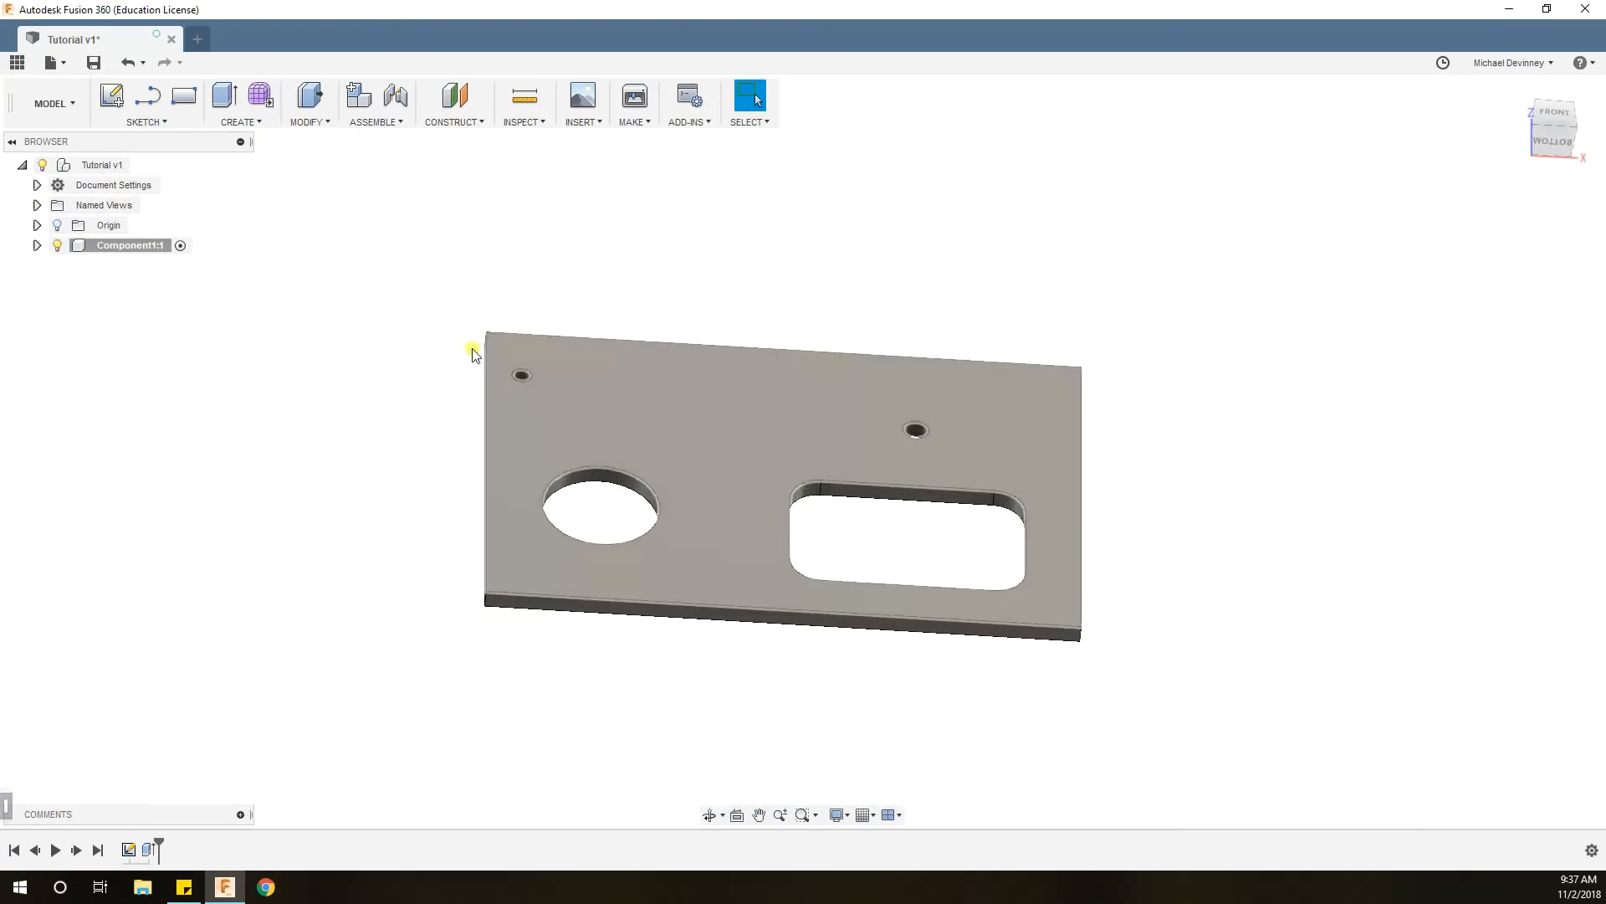
Switch to the CAM workspace and start a new milling setup for the plate.
click(79, 104)
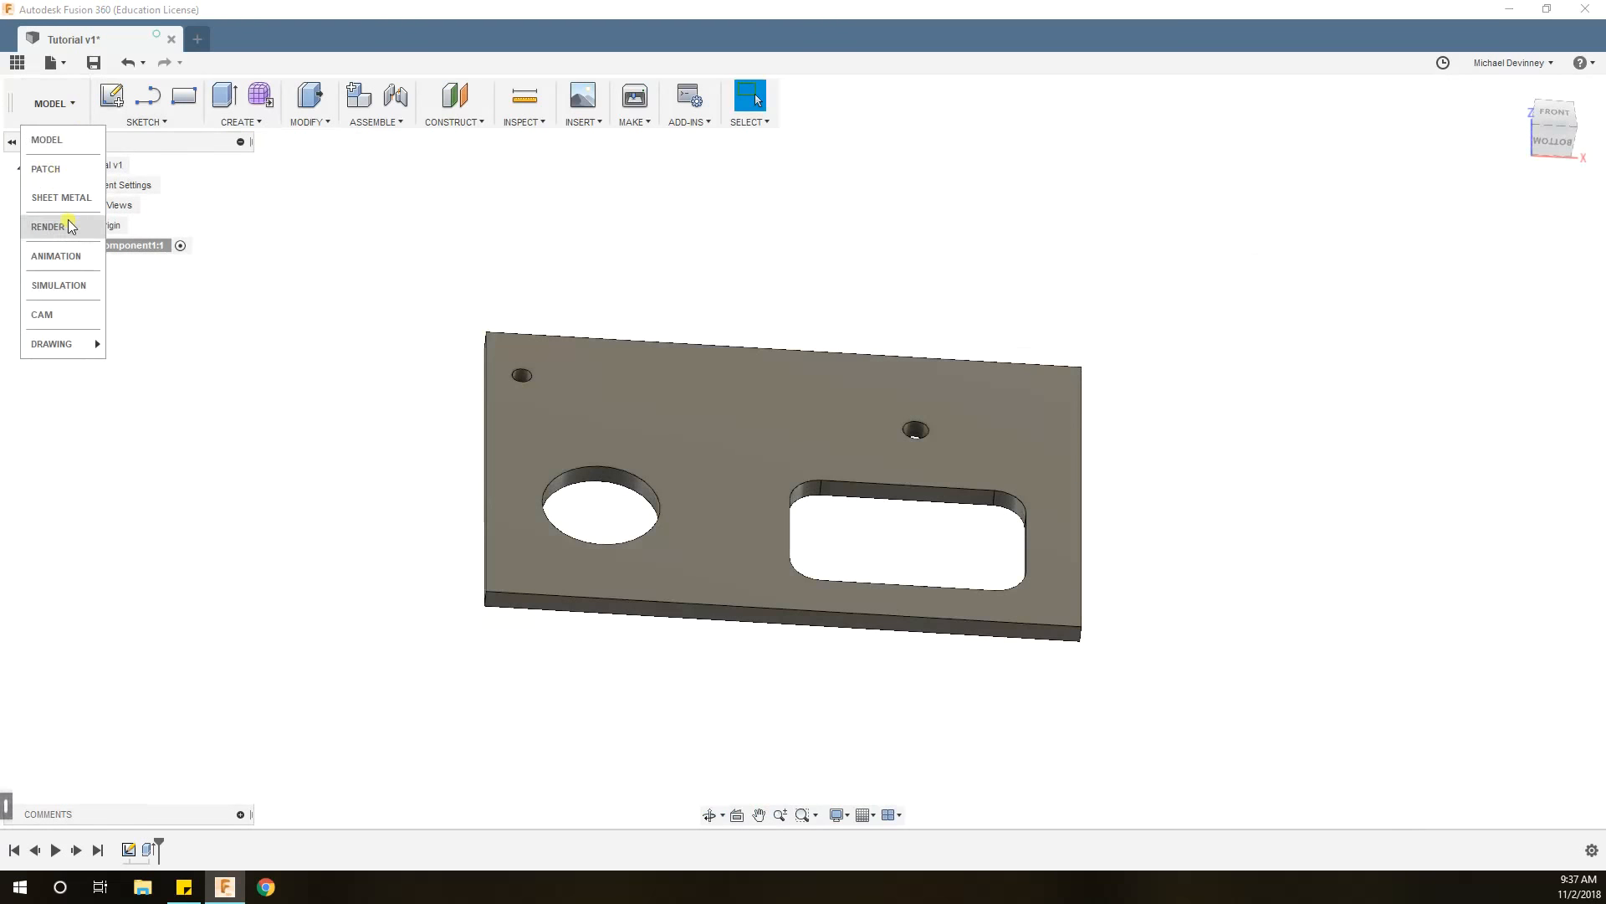
click(59, 315)
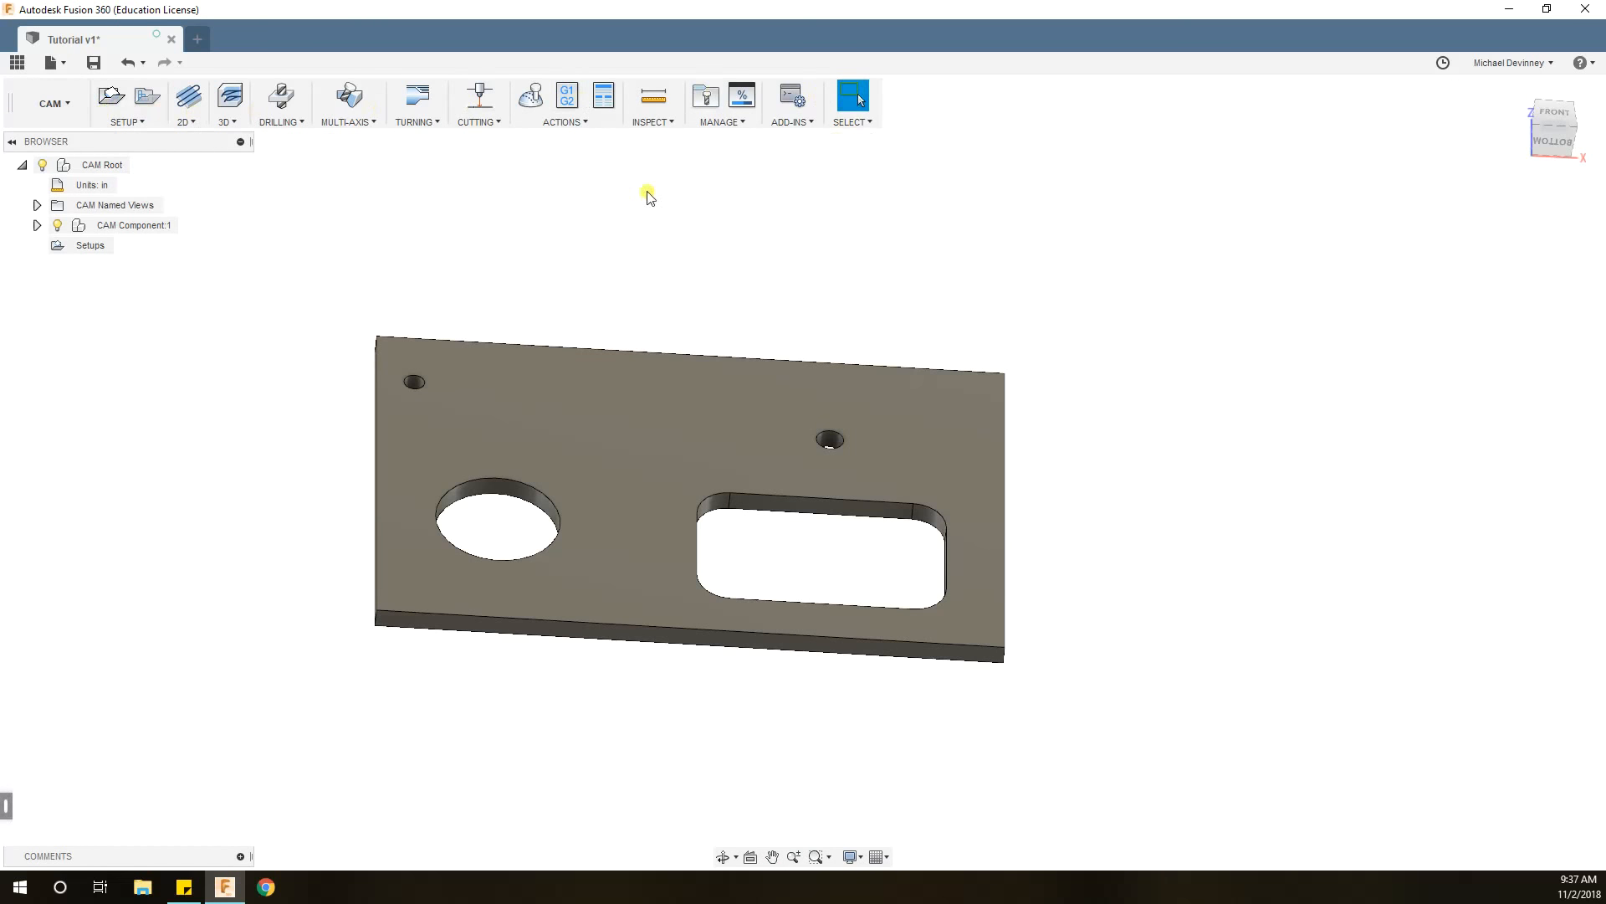
click(143, 127)
click(128, 141)
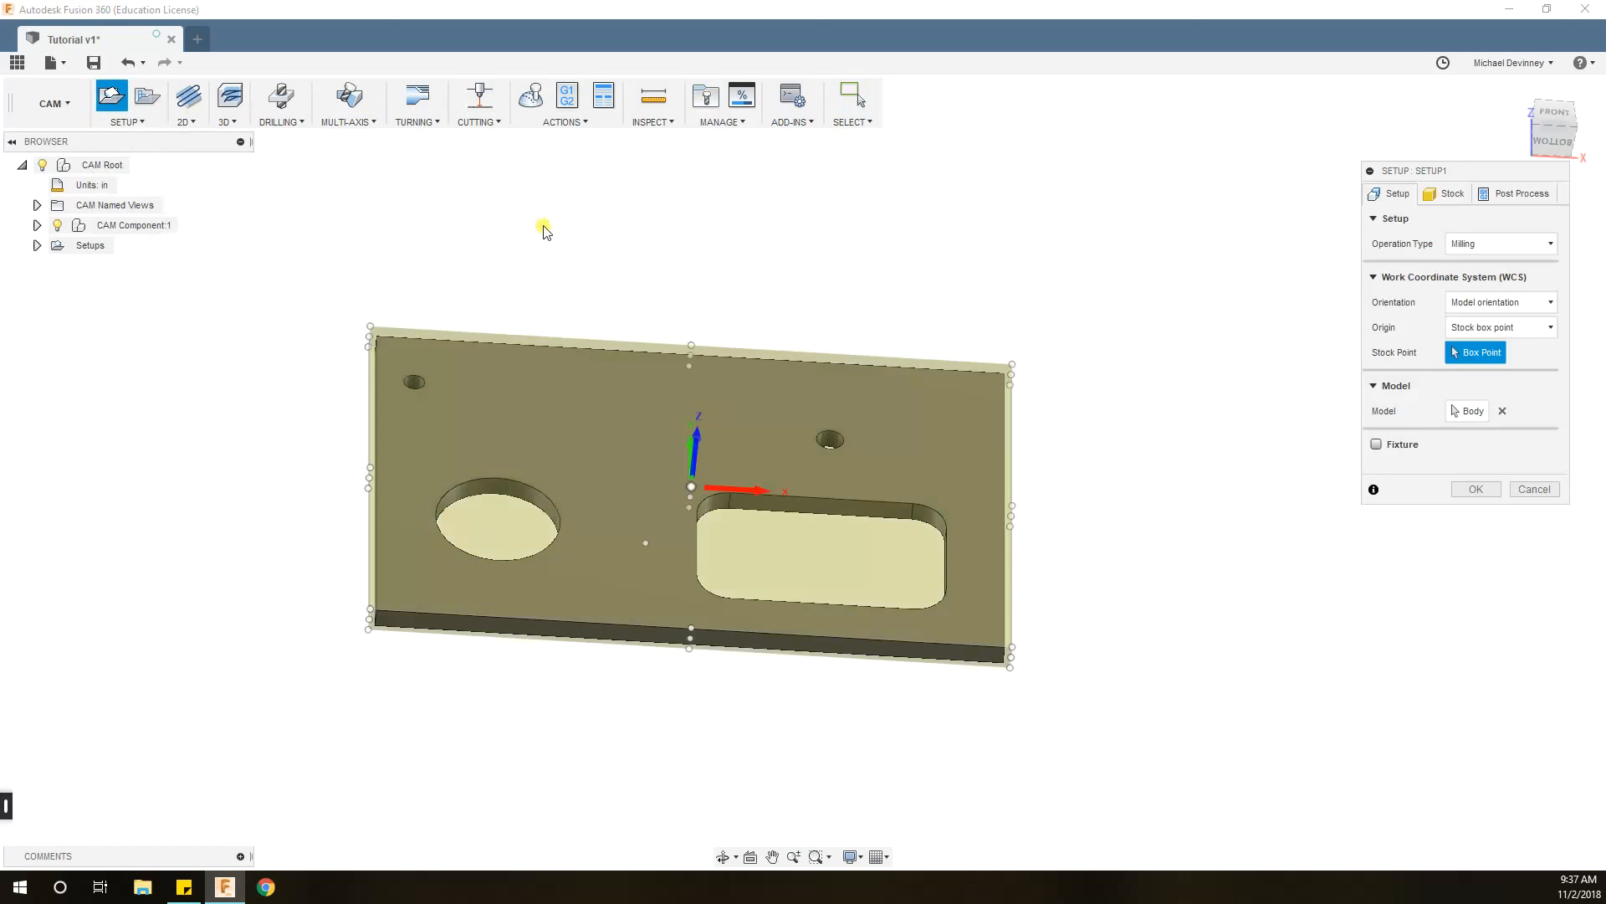
drag(1464, 175, 1271, 168)
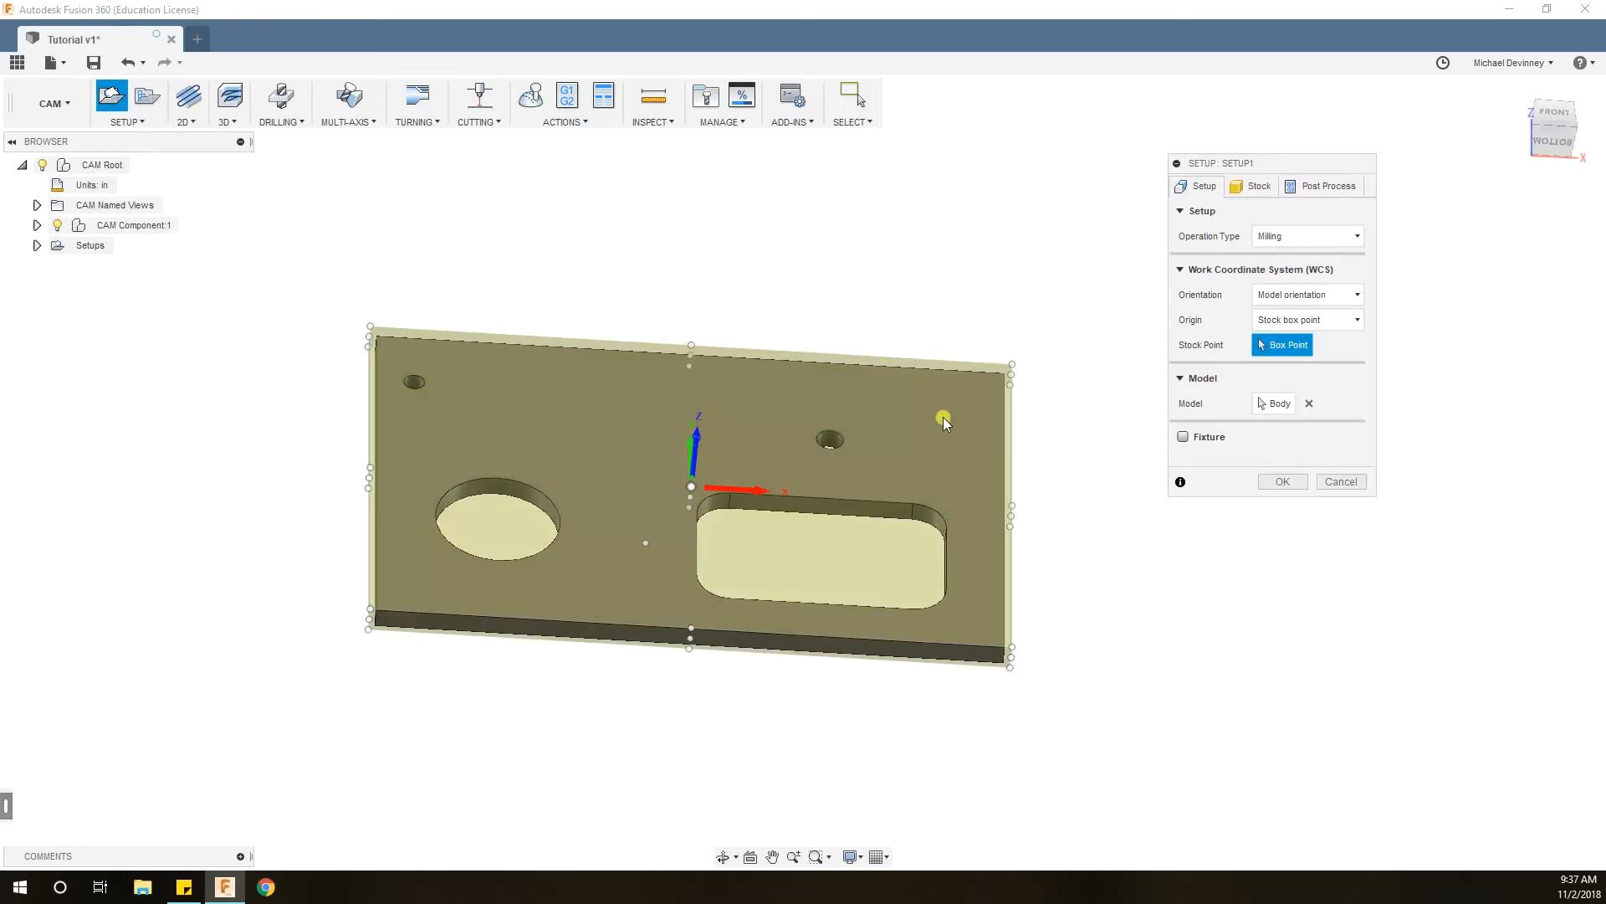
Set the setup's stock point to the lower-left corner on the upper Z face of the stock box.
shift+middle_drag(900, 385, 731, 460)
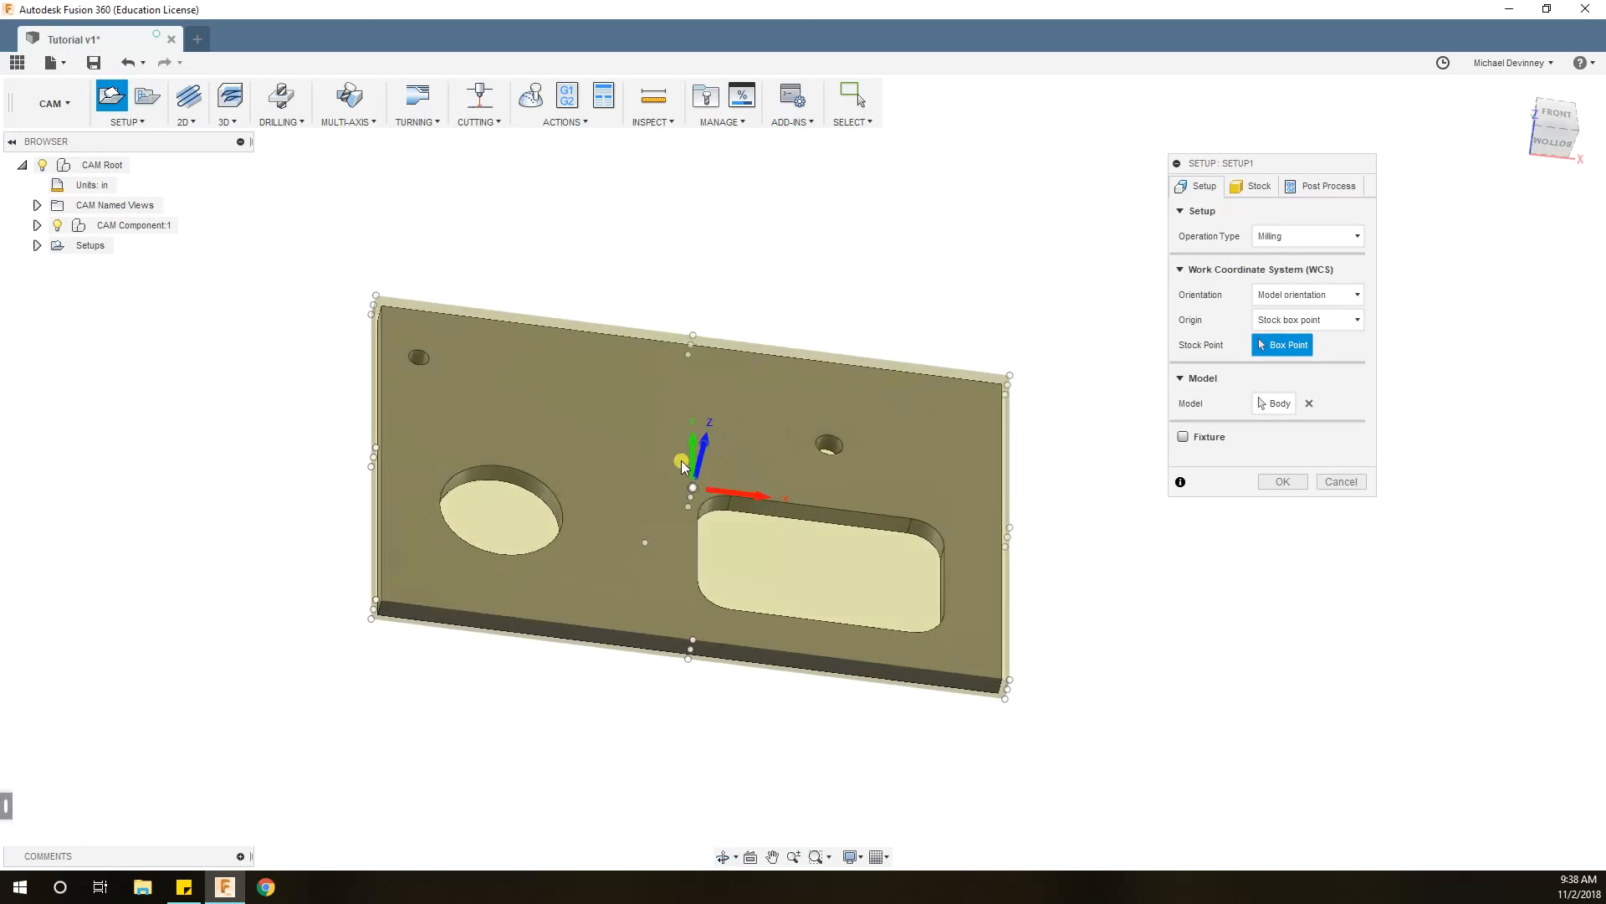
click(703, 458)
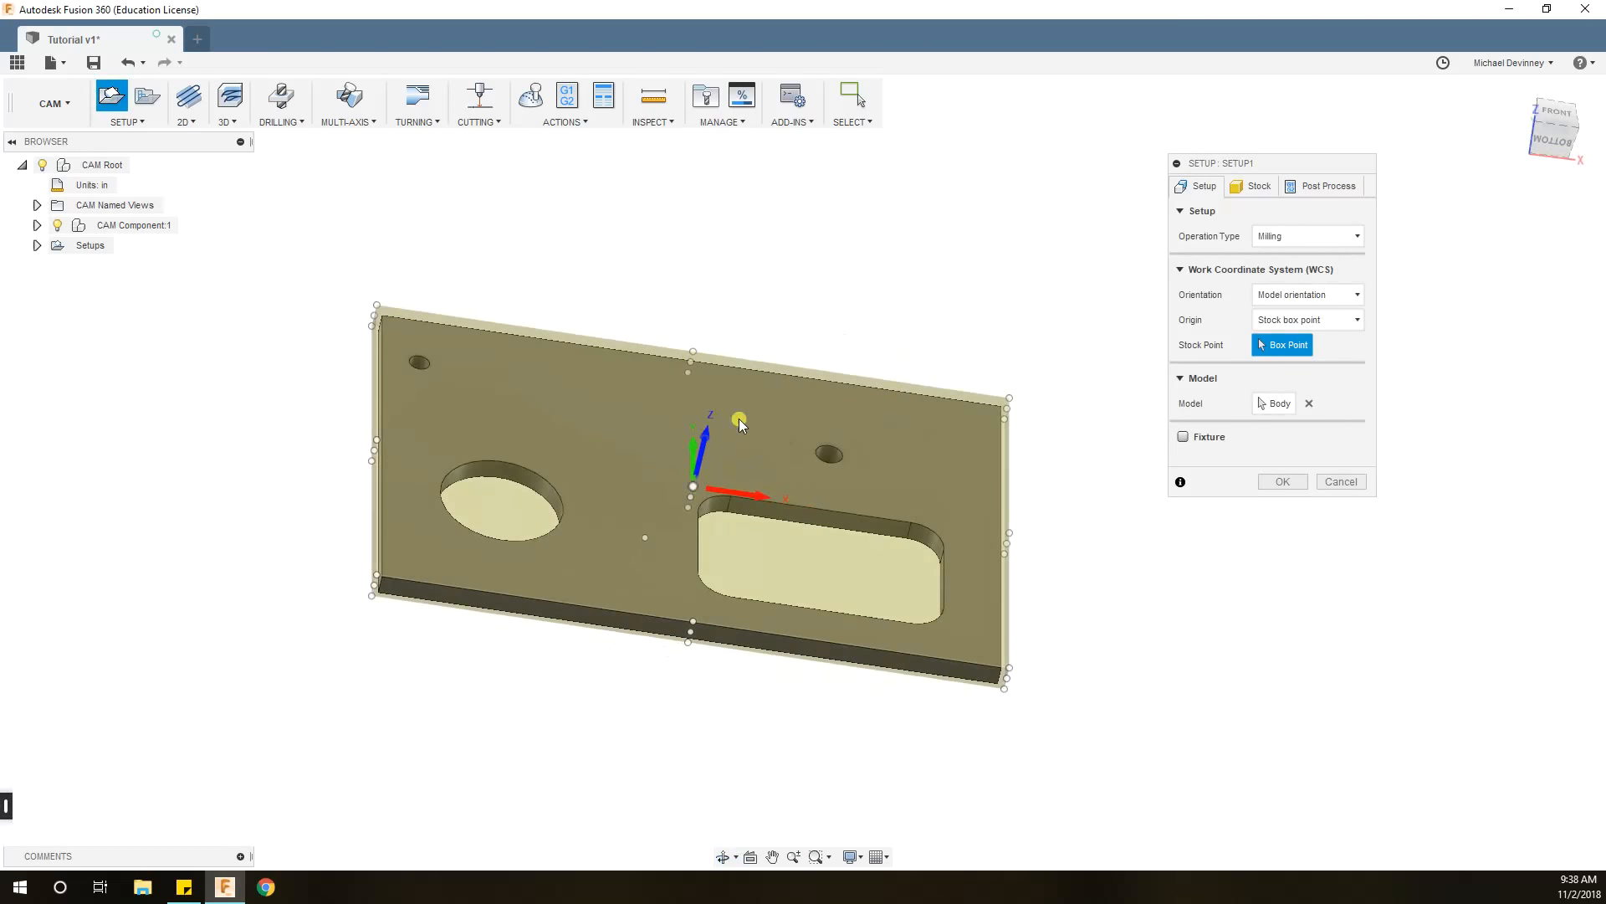
mouse_move(750, 415)
shift+middle_down()
mouse_move(738, 394)
mouse_move(736, 407)
shift+middle_up()
middle_drag(780, 353, 760, 379)
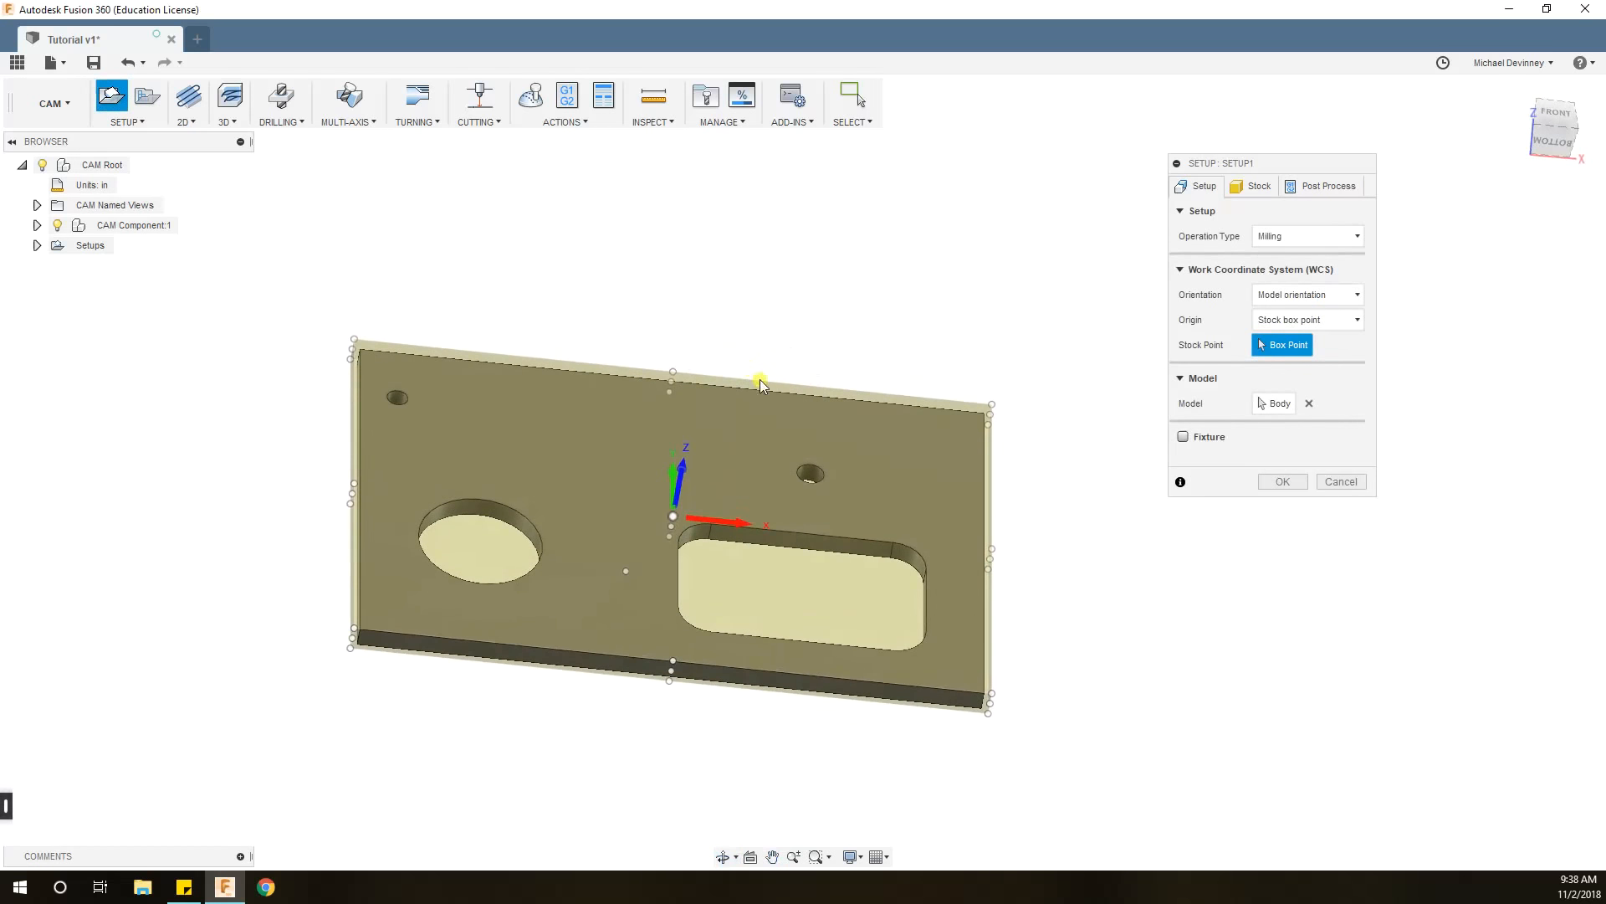
drag(683, 485, 677, 517)
mouse_move(809, 337)
middle_down()
mouse_move(775, 283)
mouse_move(798, 339)
mouse_move(821, 336)
middle_up()
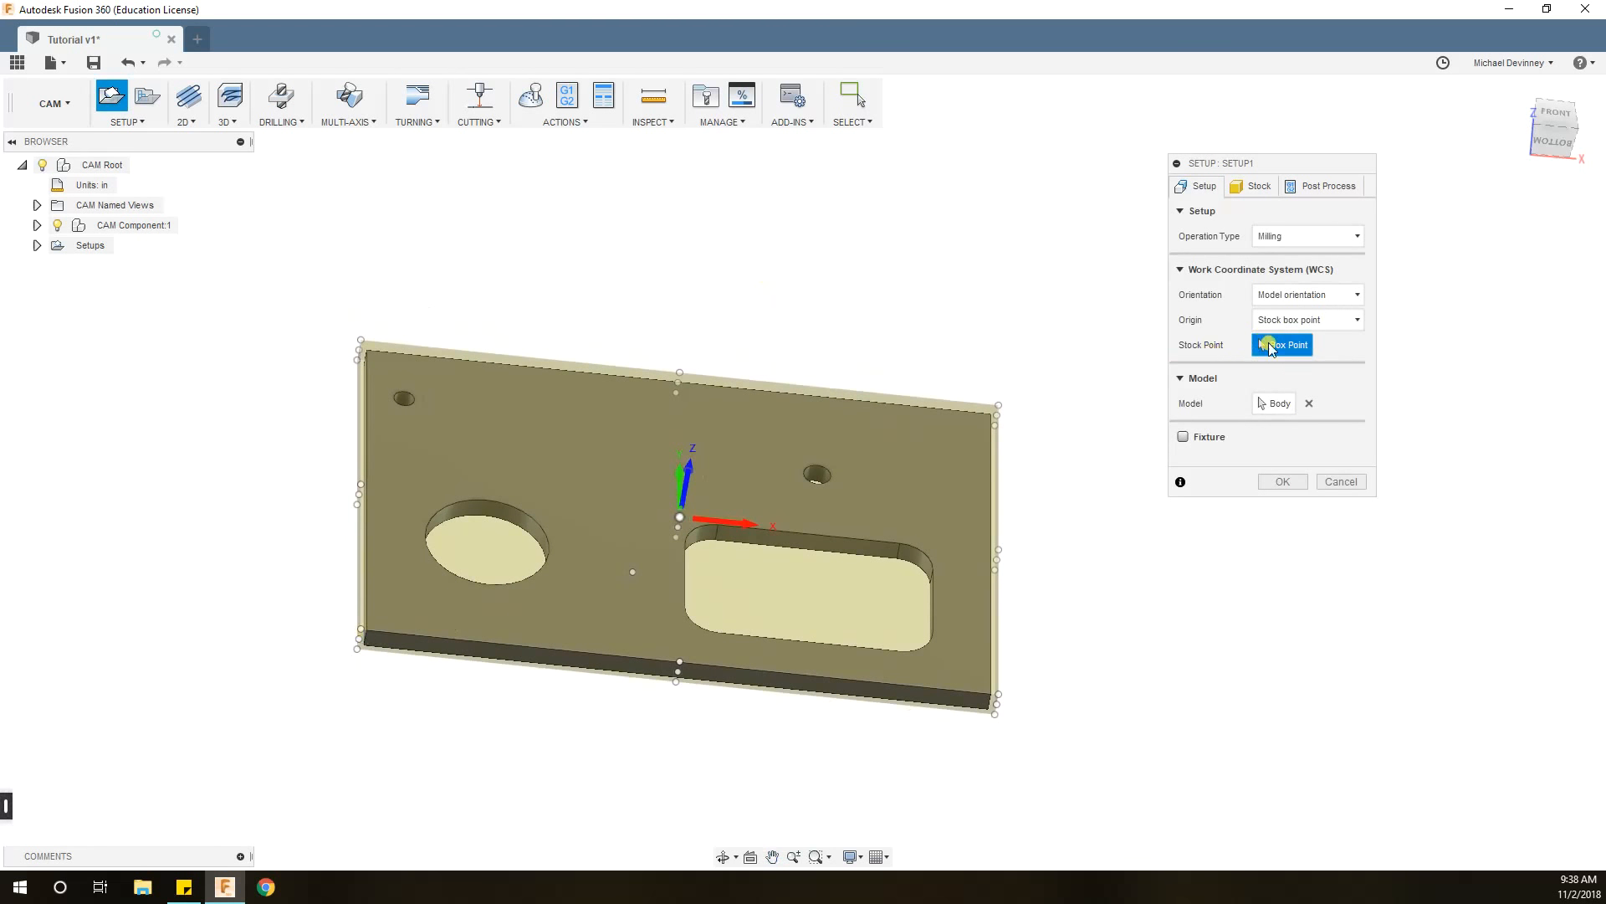
click(360, 633)
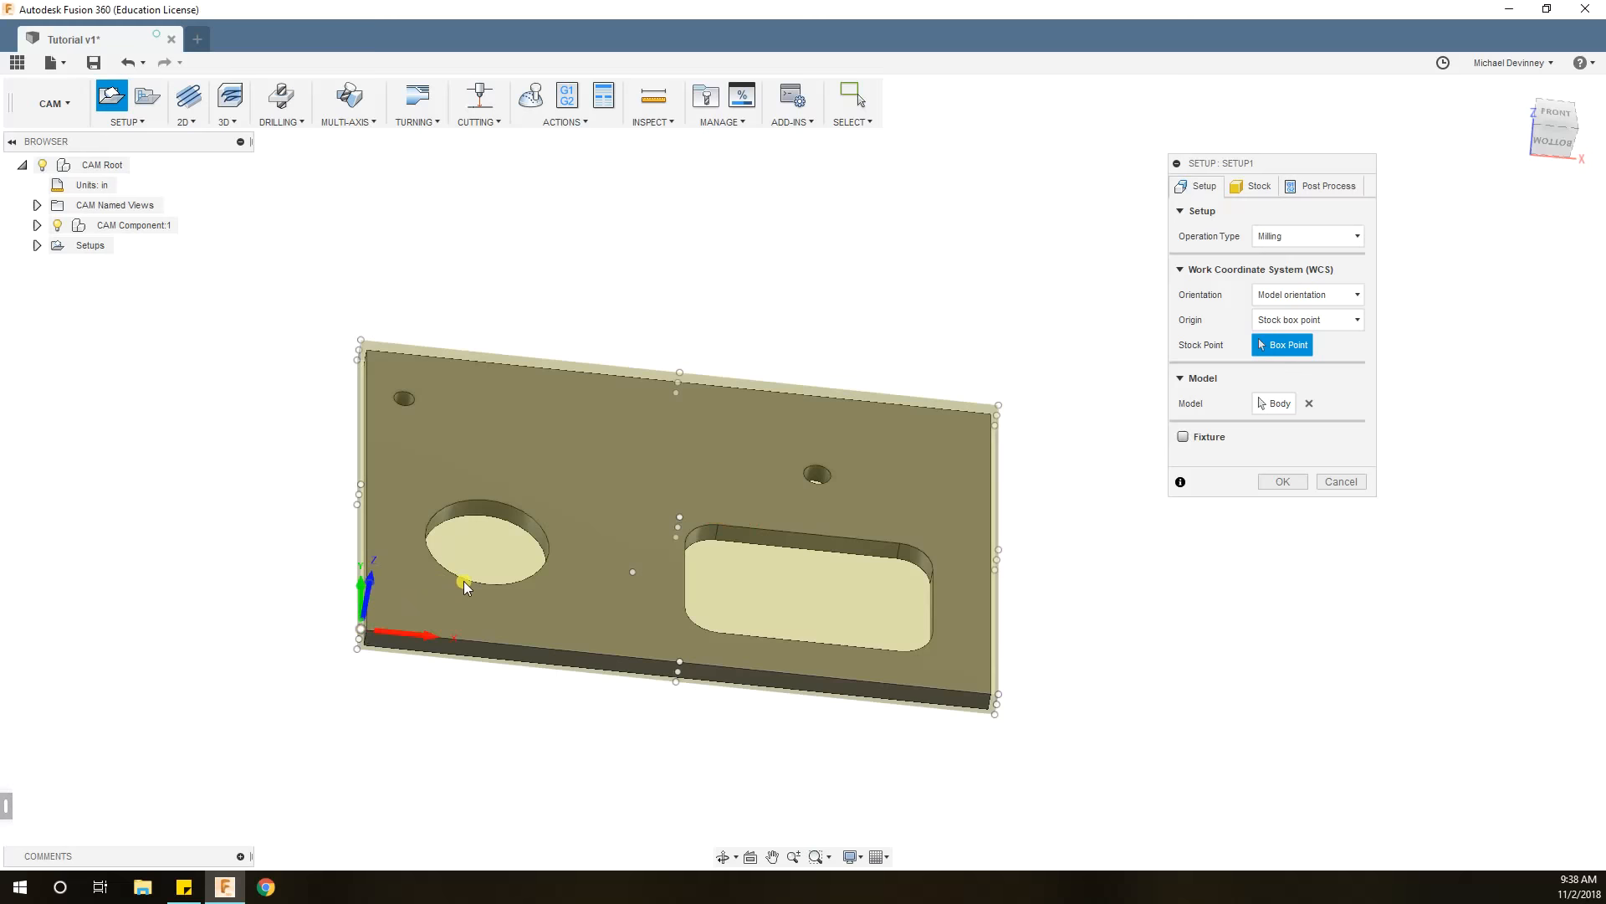
Examine the plate's position inside the stock and the stock box points from the Bottom view.
click(1553, 139)
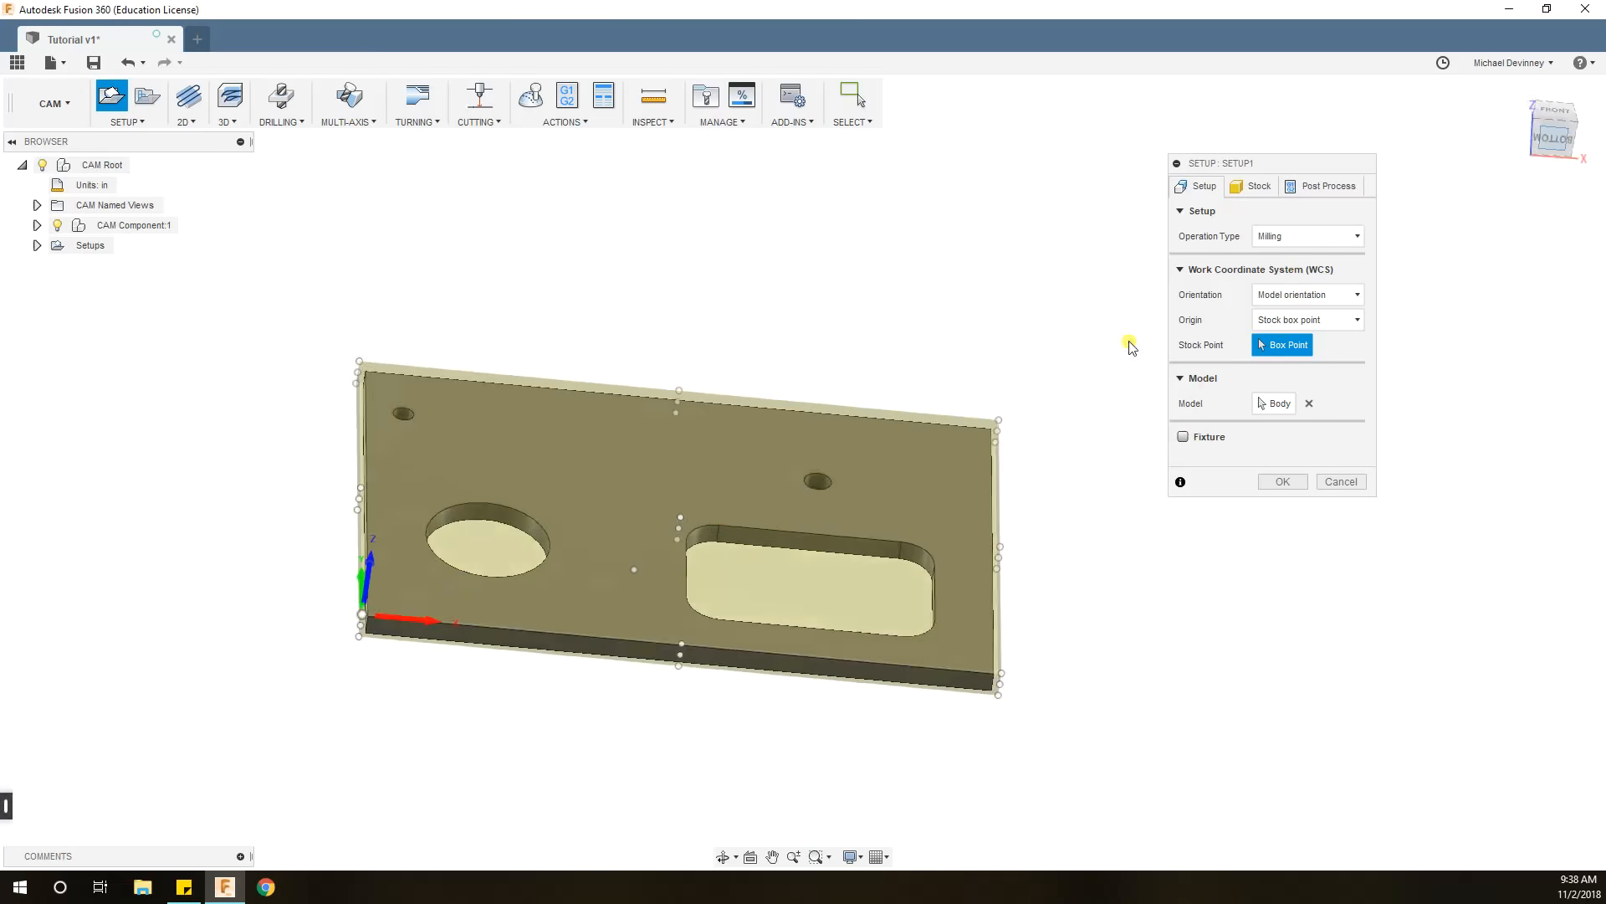
scroll(701, 499, up, 6)
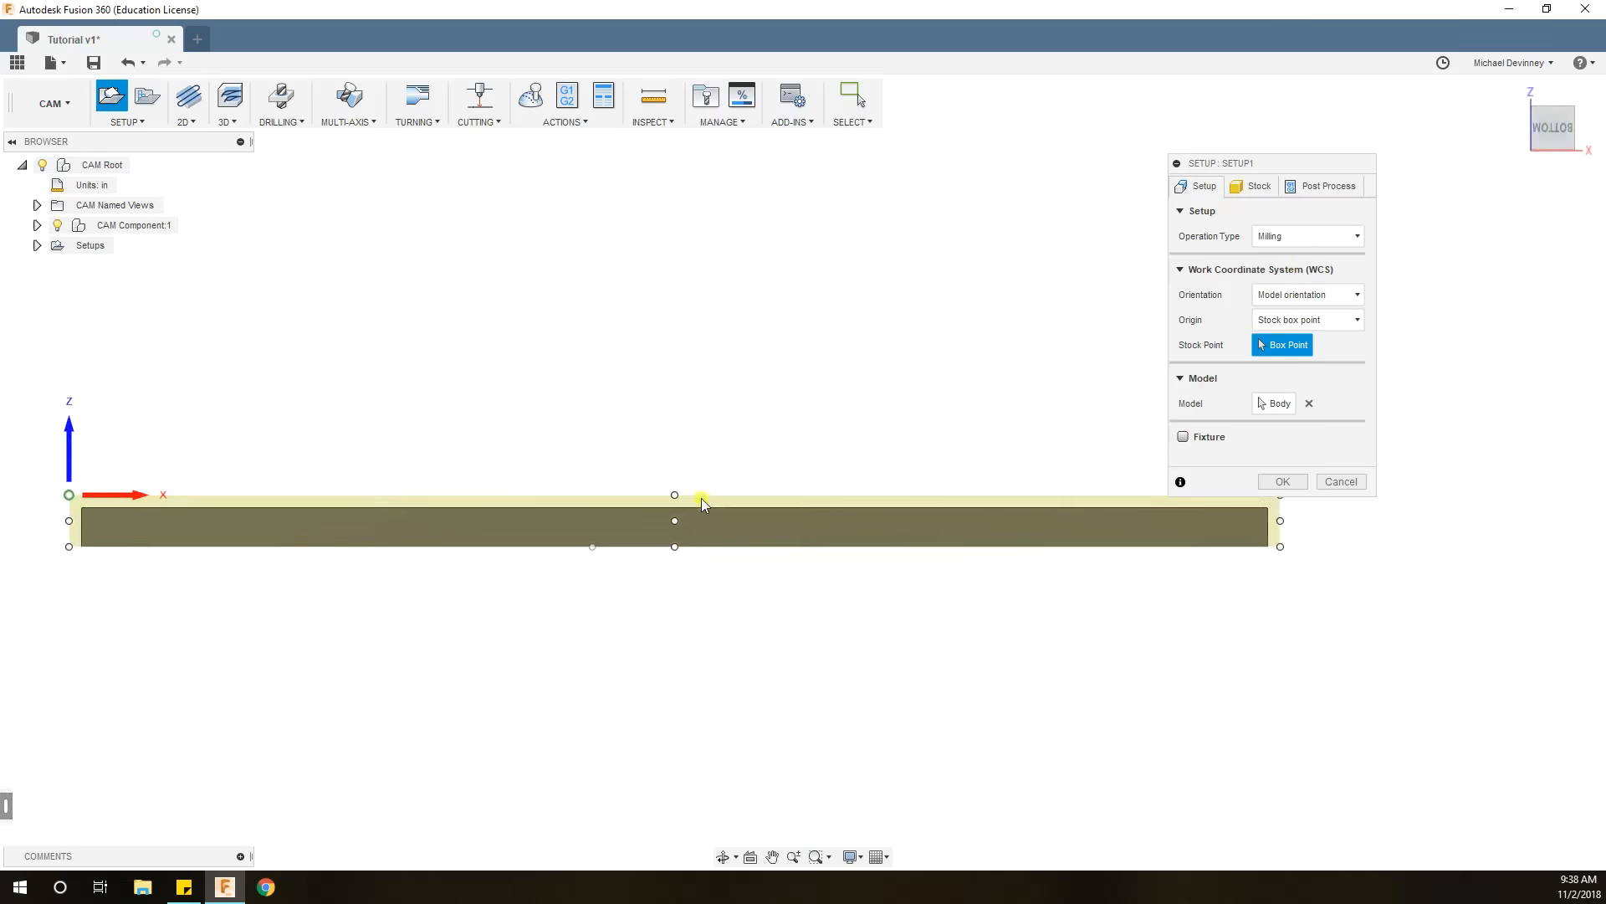
mouse_move(674, 504)
shift+middle_down()
mouse_move(680, 438)
mouse_move(689, 527)
shift+middle_up()
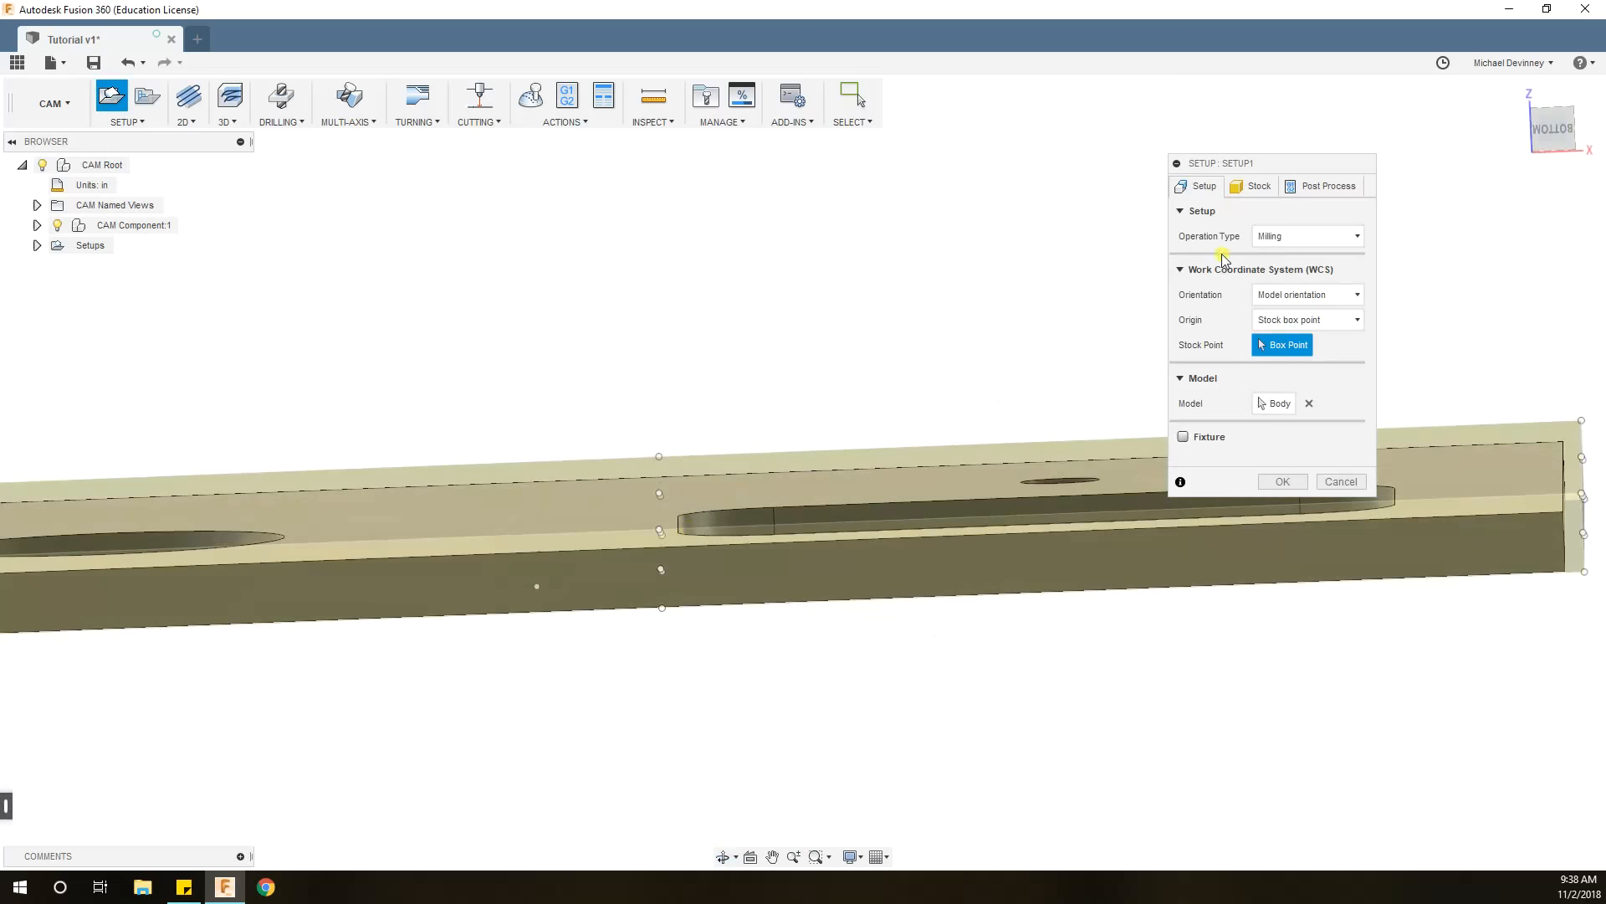
click(1552, 128)
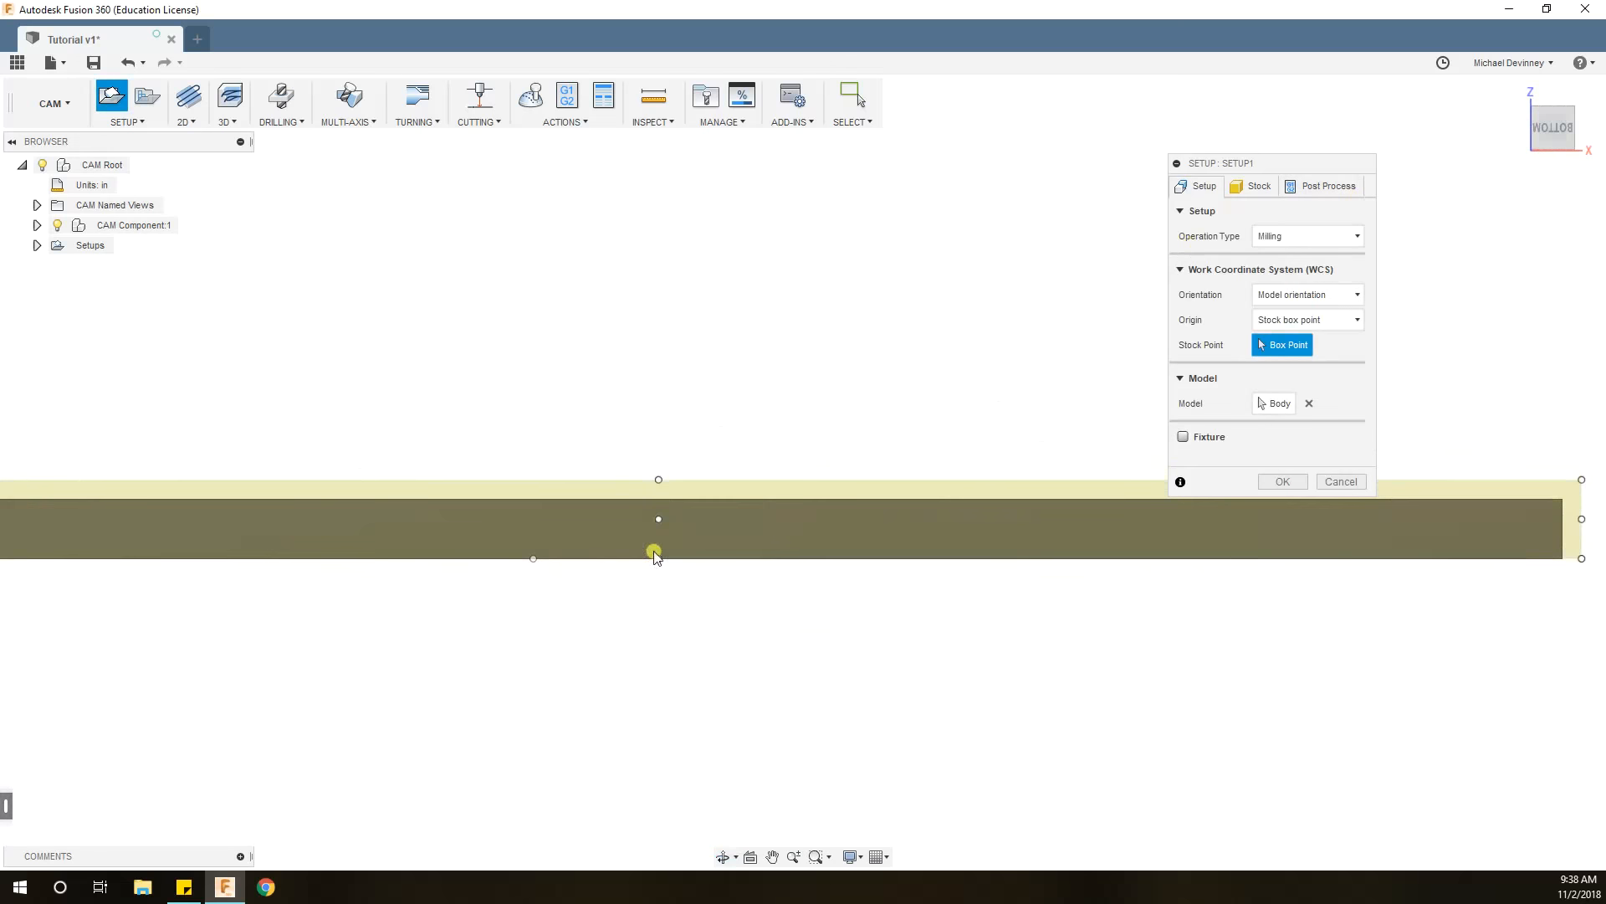
Change the stock to a fixed size box and set its height (Z) to 0.125 in.
middle_drag(467, 501, 759, 510)
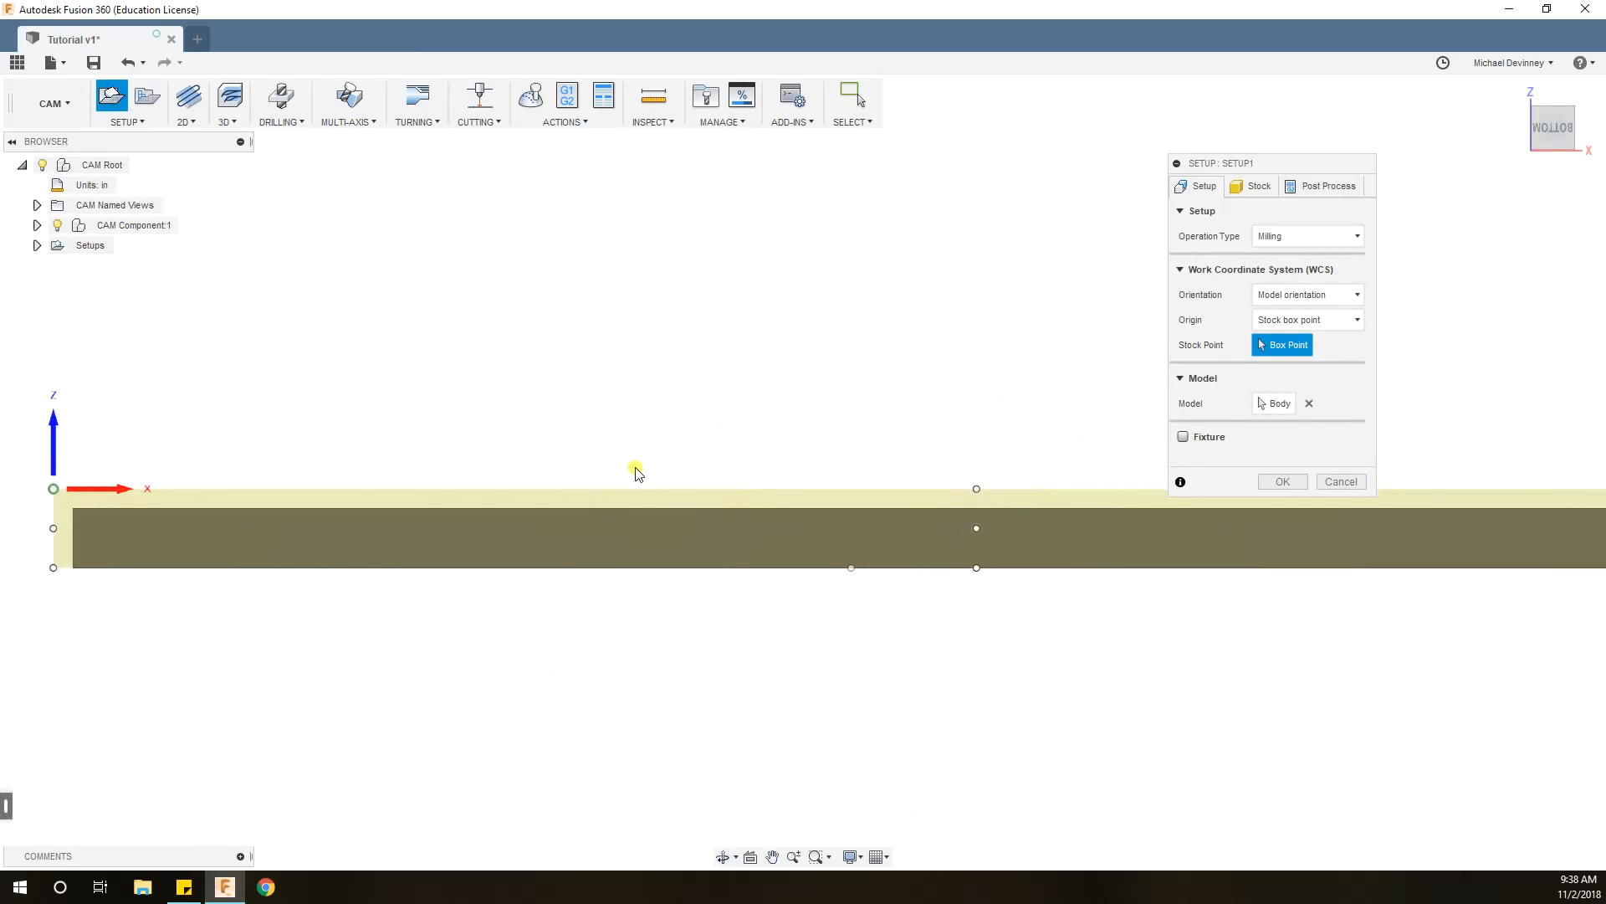
click(1258, 188)
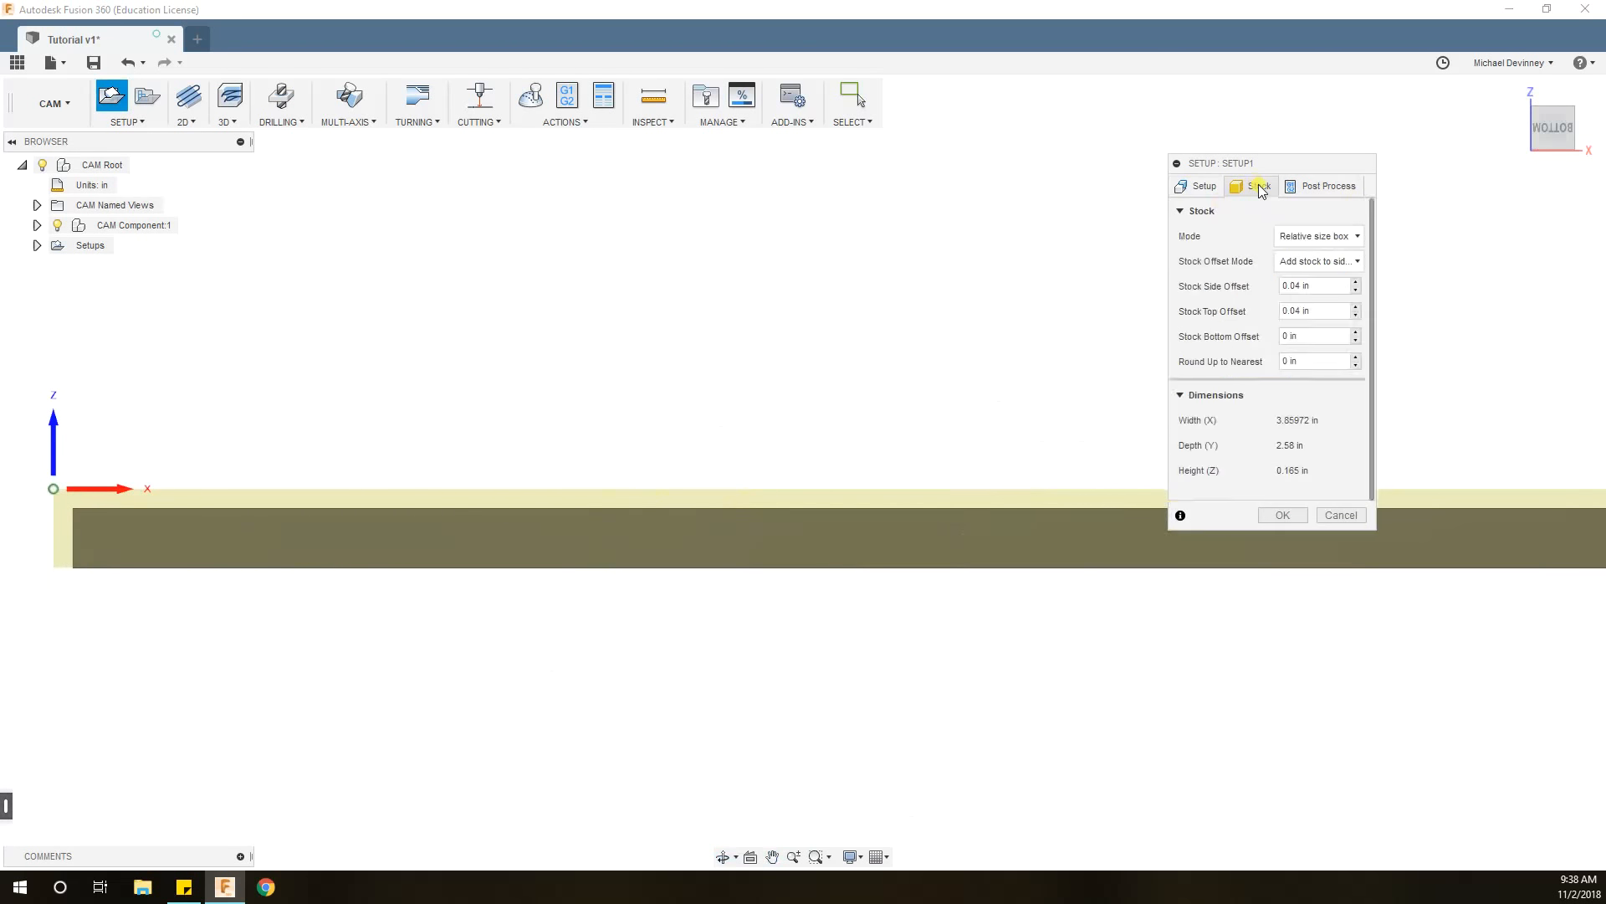
click(1318, 239)
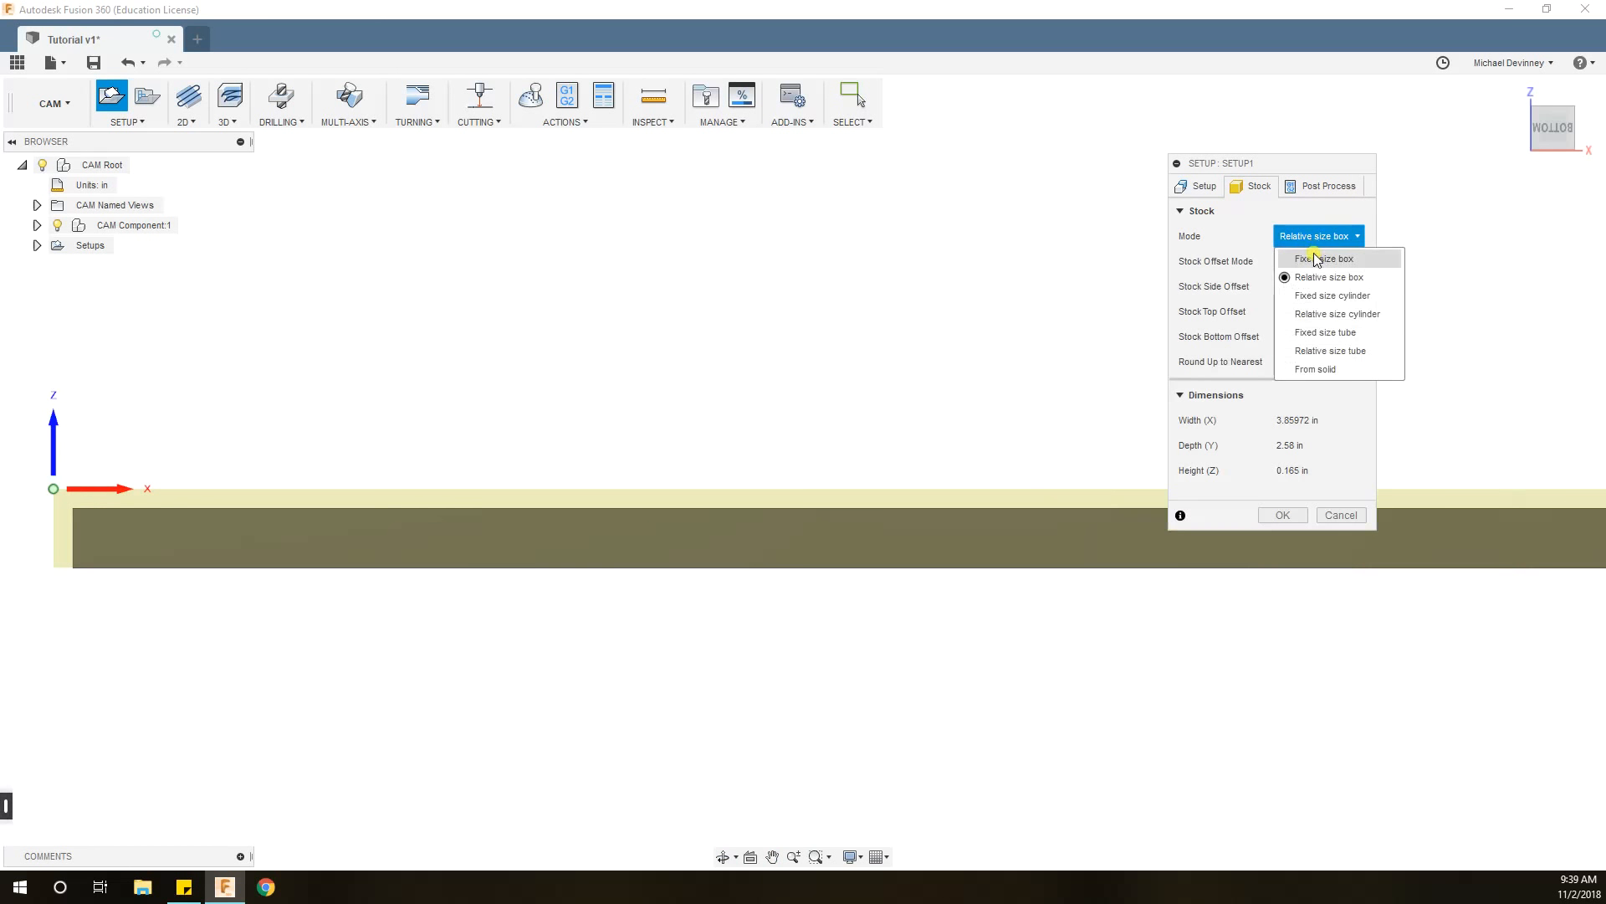
click(1317, 260)
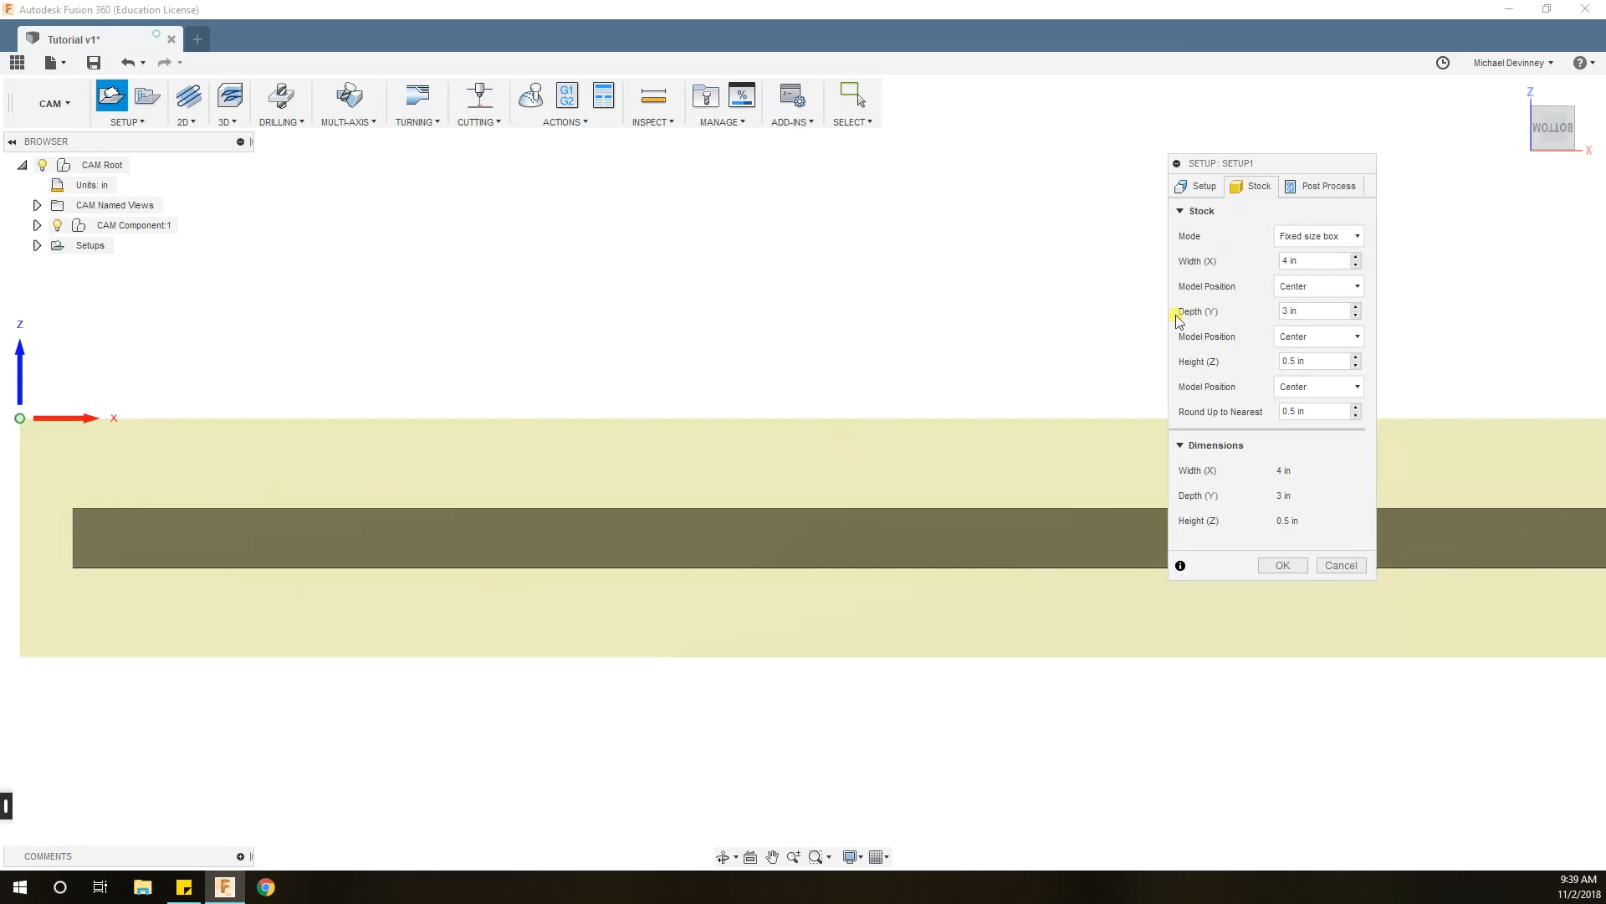
click(1289, 361)
double_click(1293, 361)
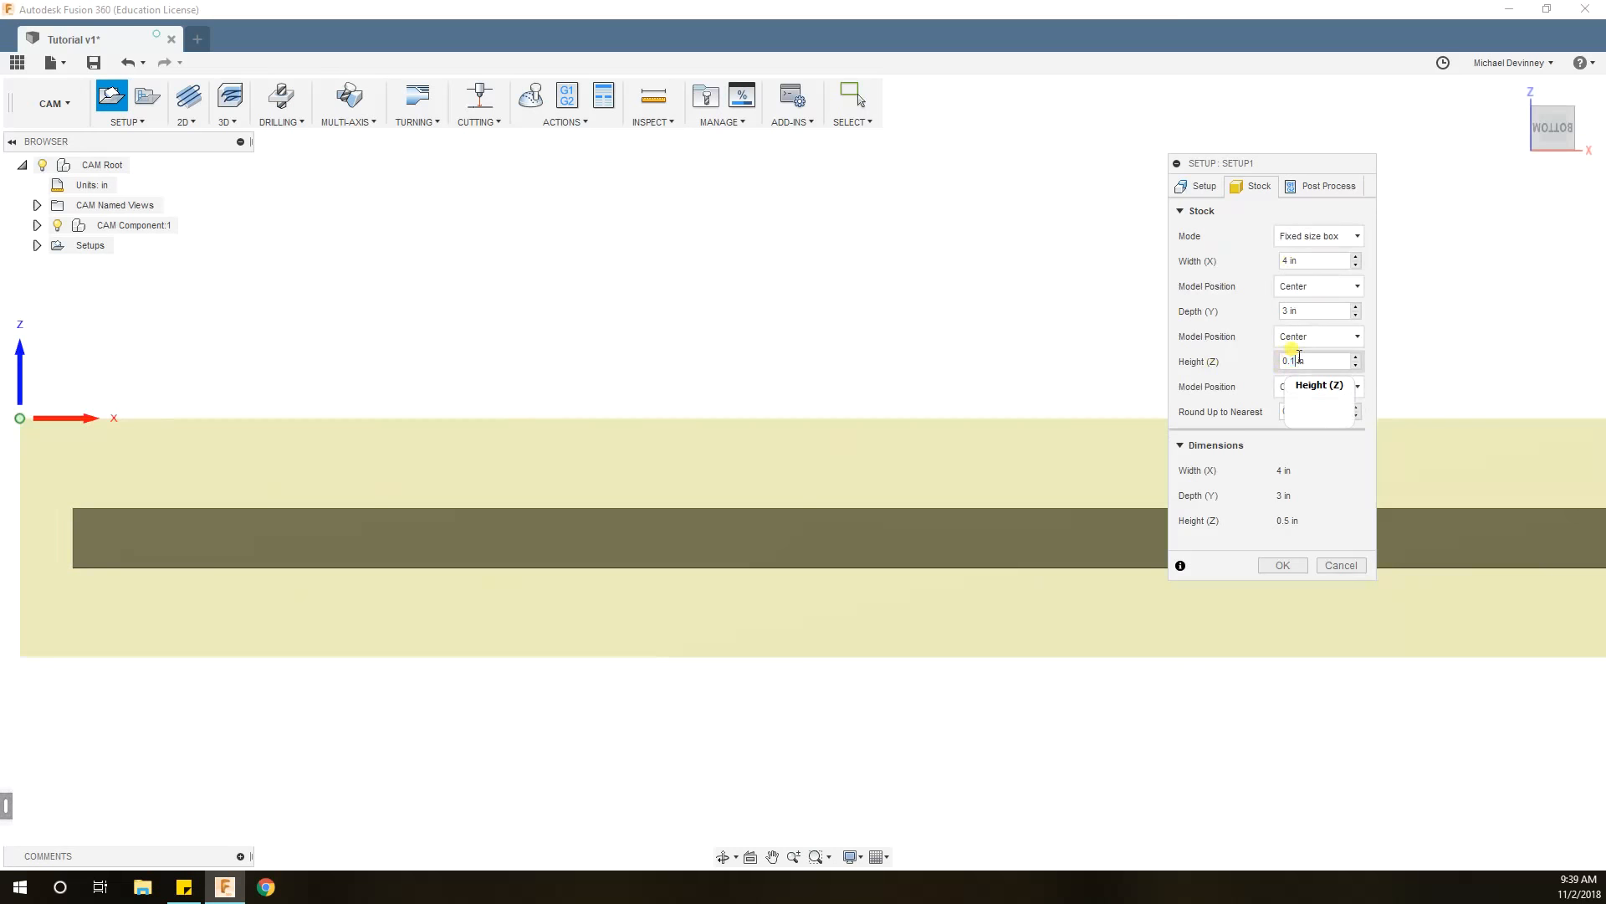
Set the stock's width (X) to 5 in and its depth (Y) to 4 in, and accept the setup.
shift+middle_drag(405, 533, 398, 531)
shift+middle_drag(625, 410, 619, 445)
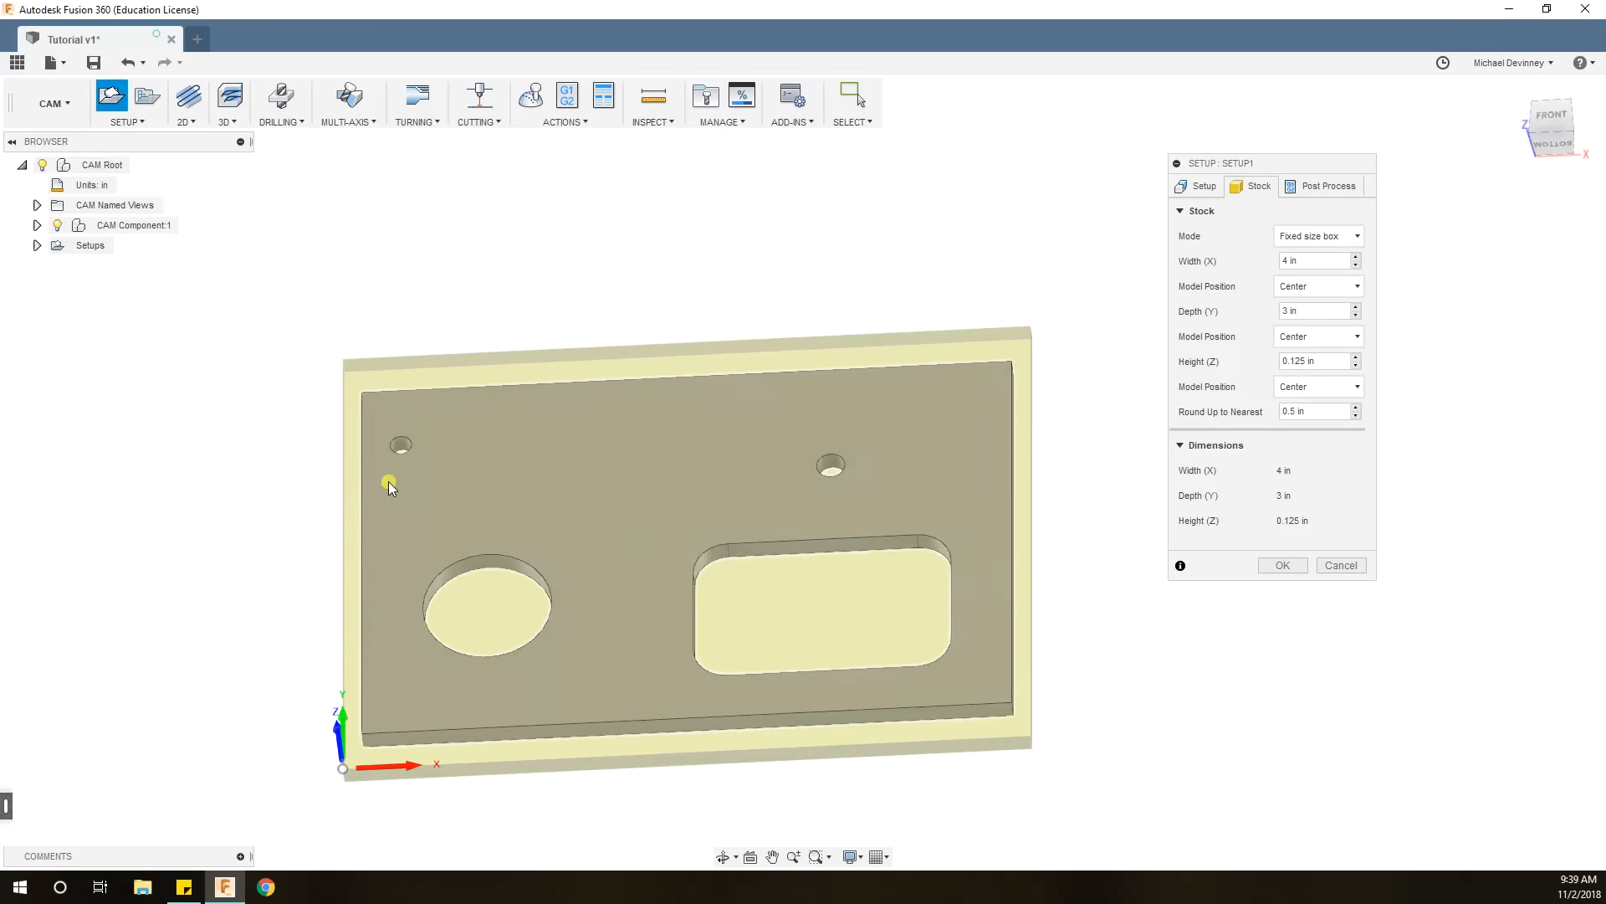
middle_drag(747, 345, 696, 358)
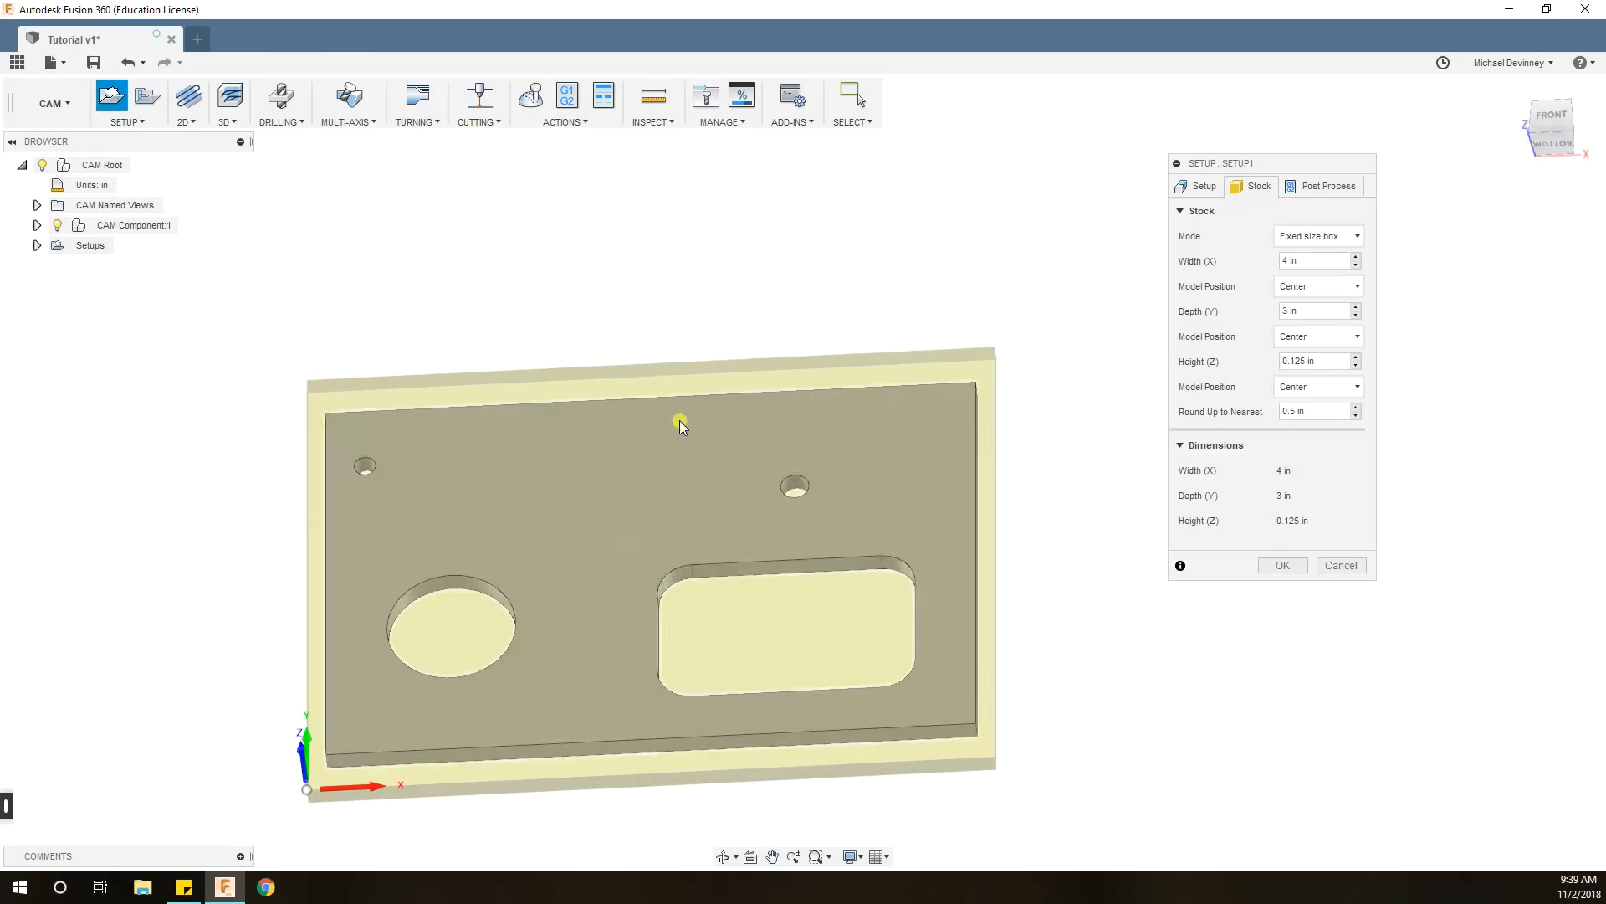
click(1284, 260)
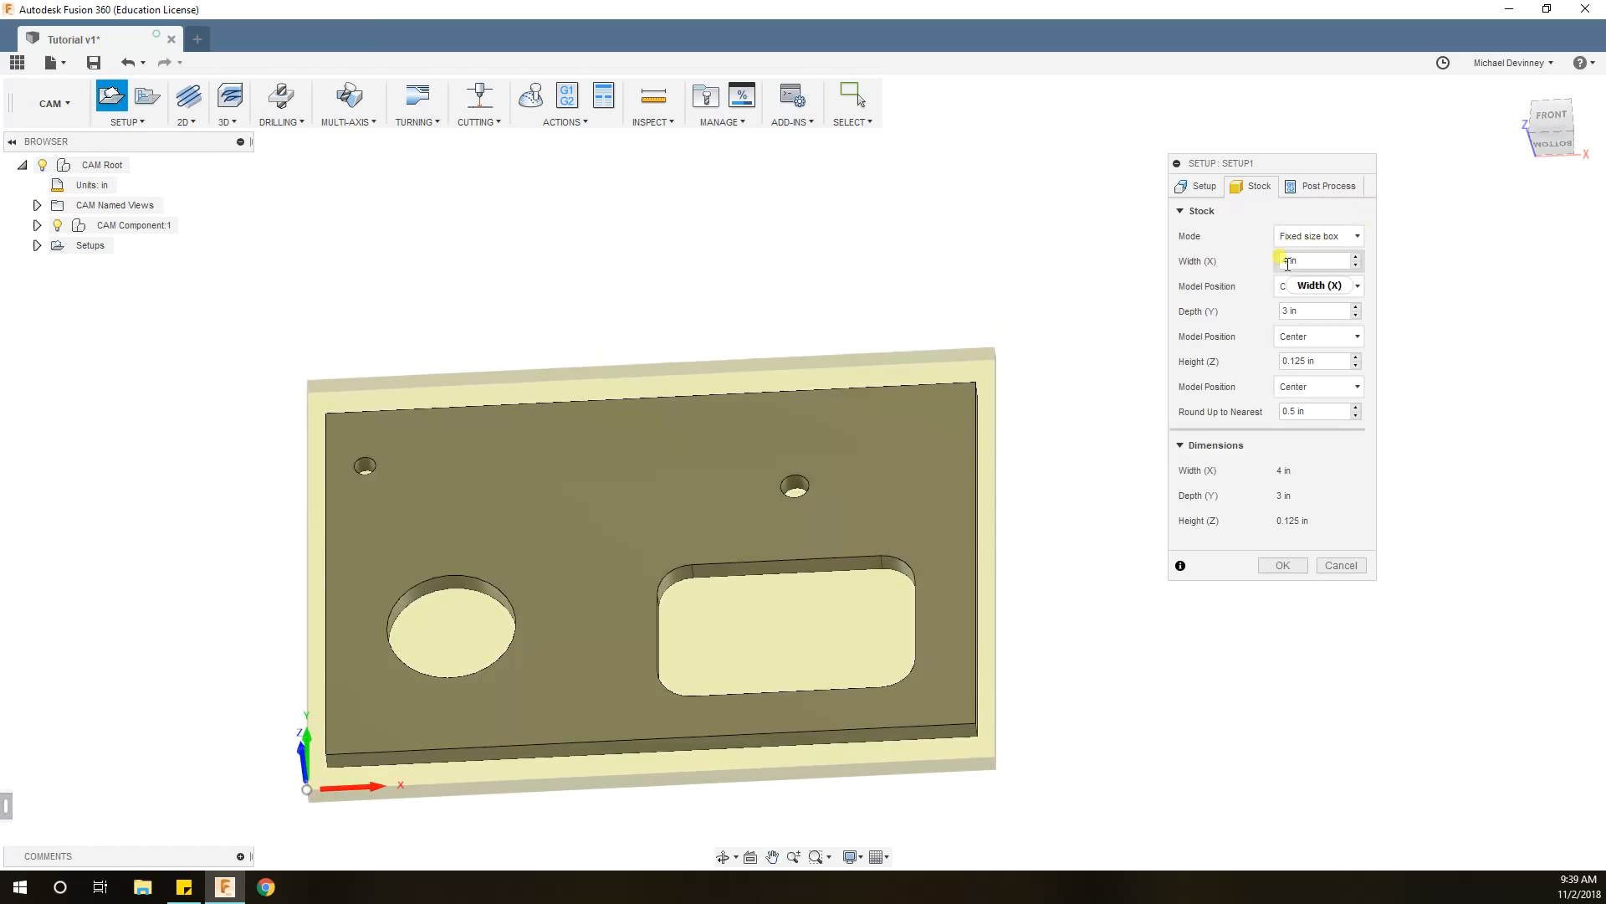
text(5)
key(Tab)
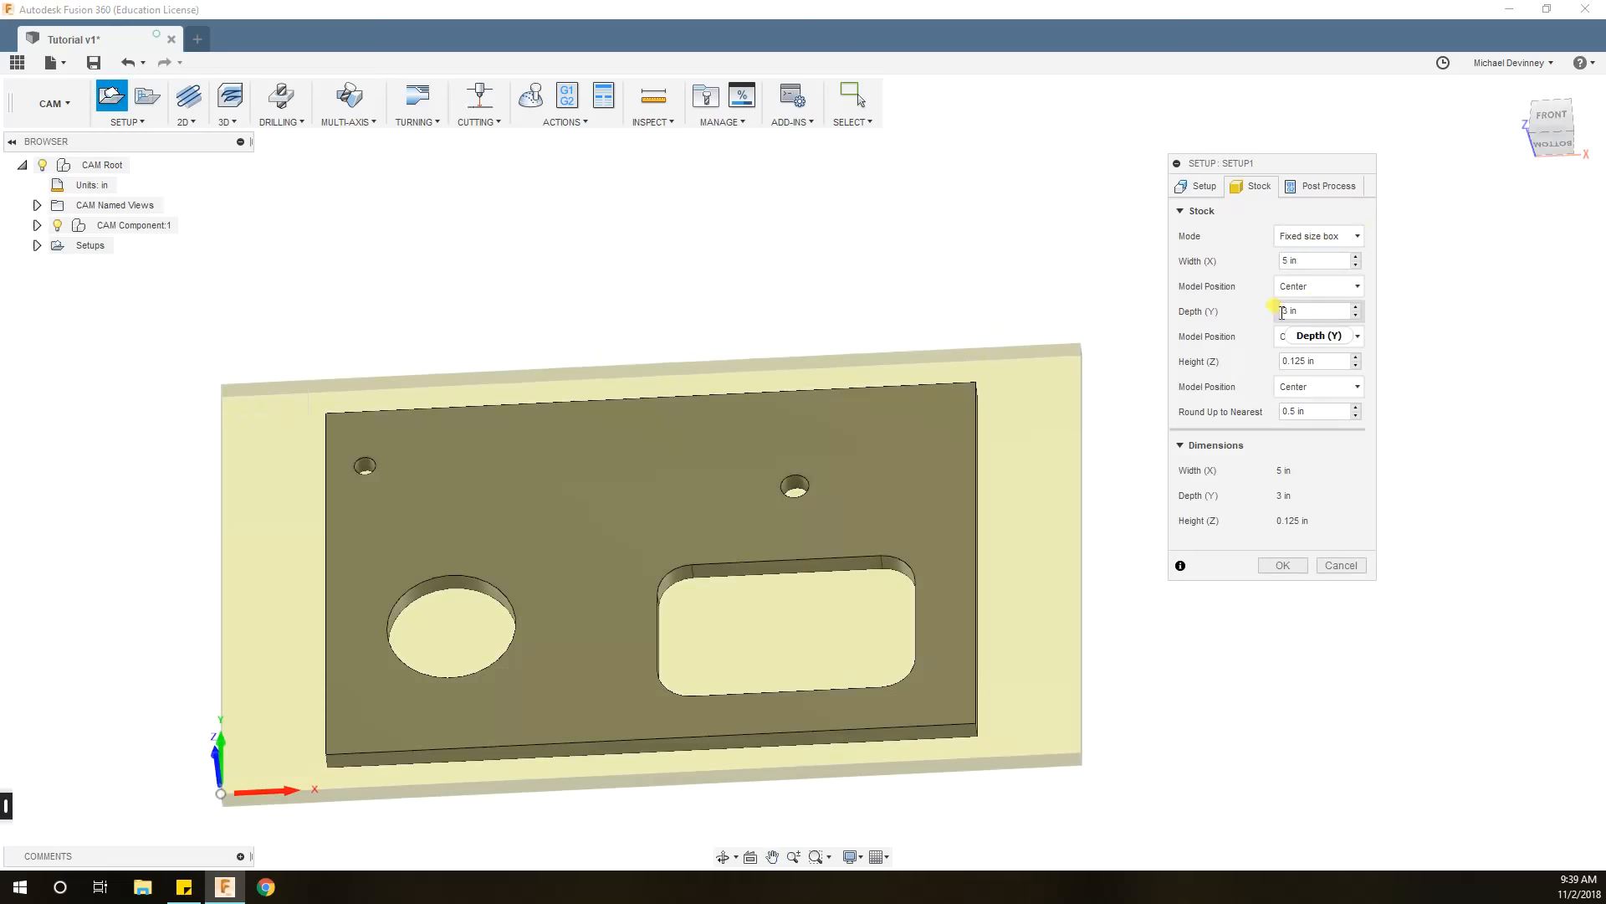
text(4)
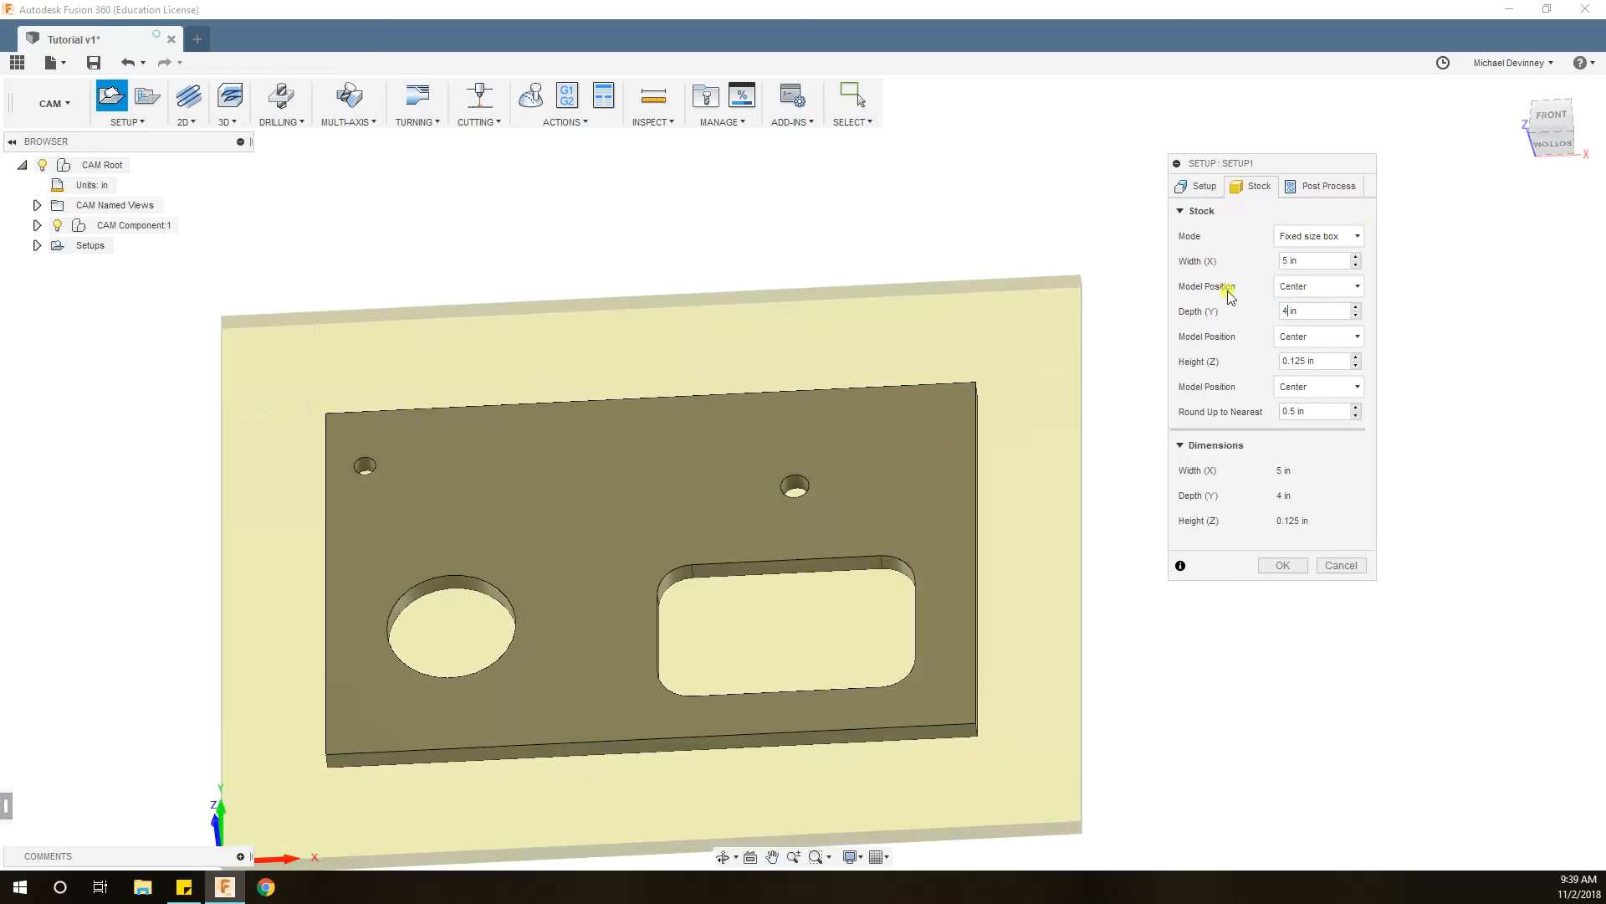
shift+middle_drag(675, 359, 644, 414)
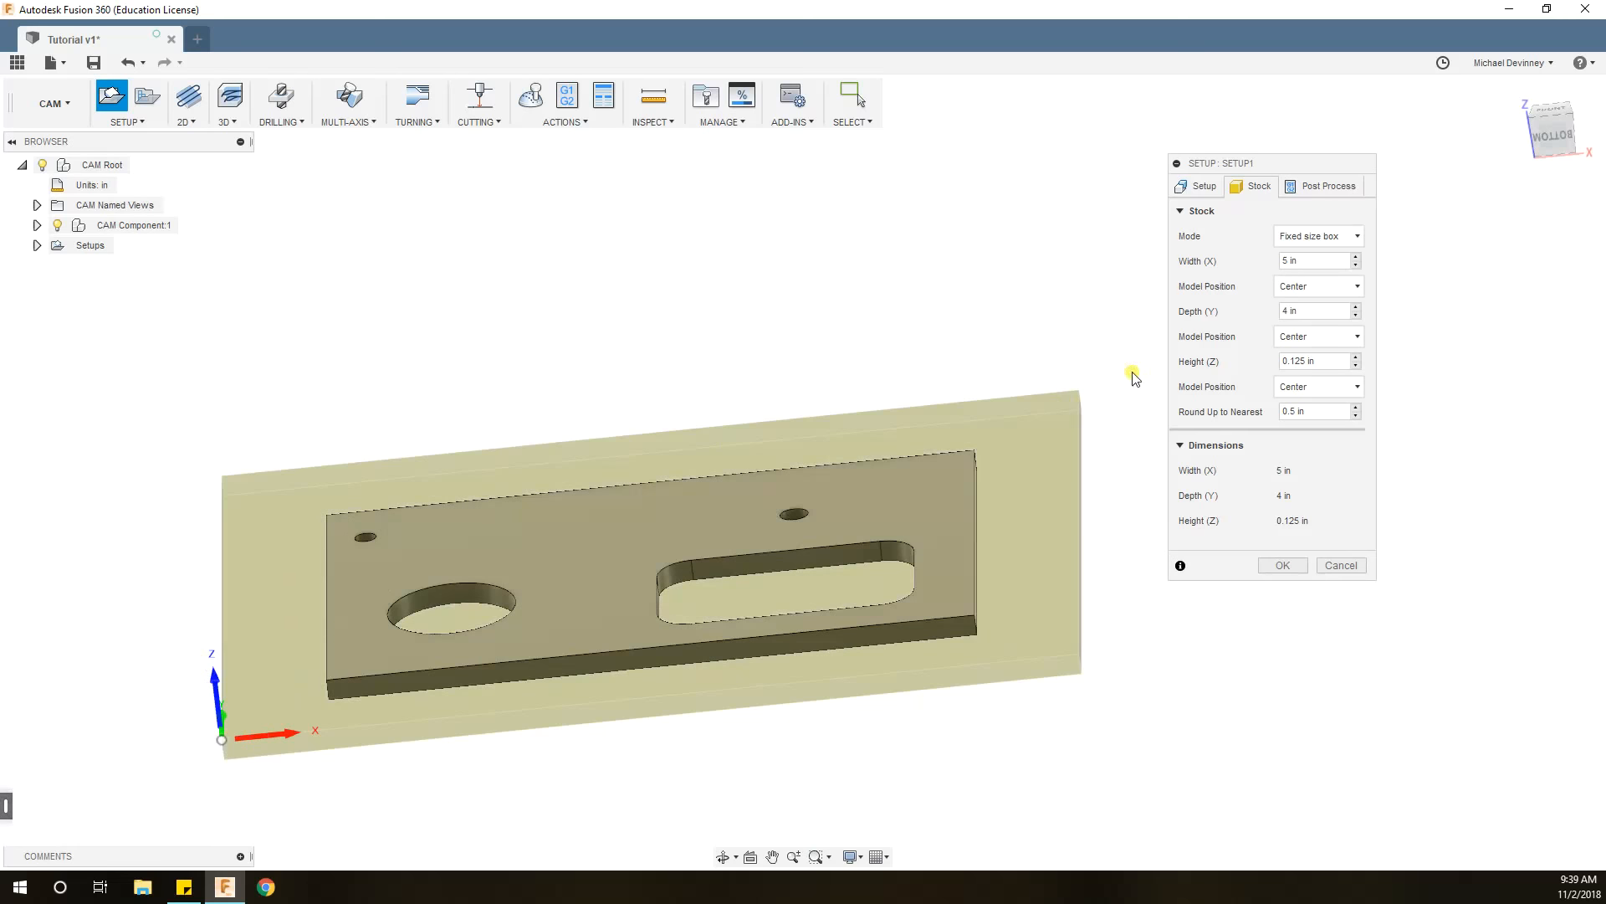
click(1283, 564)
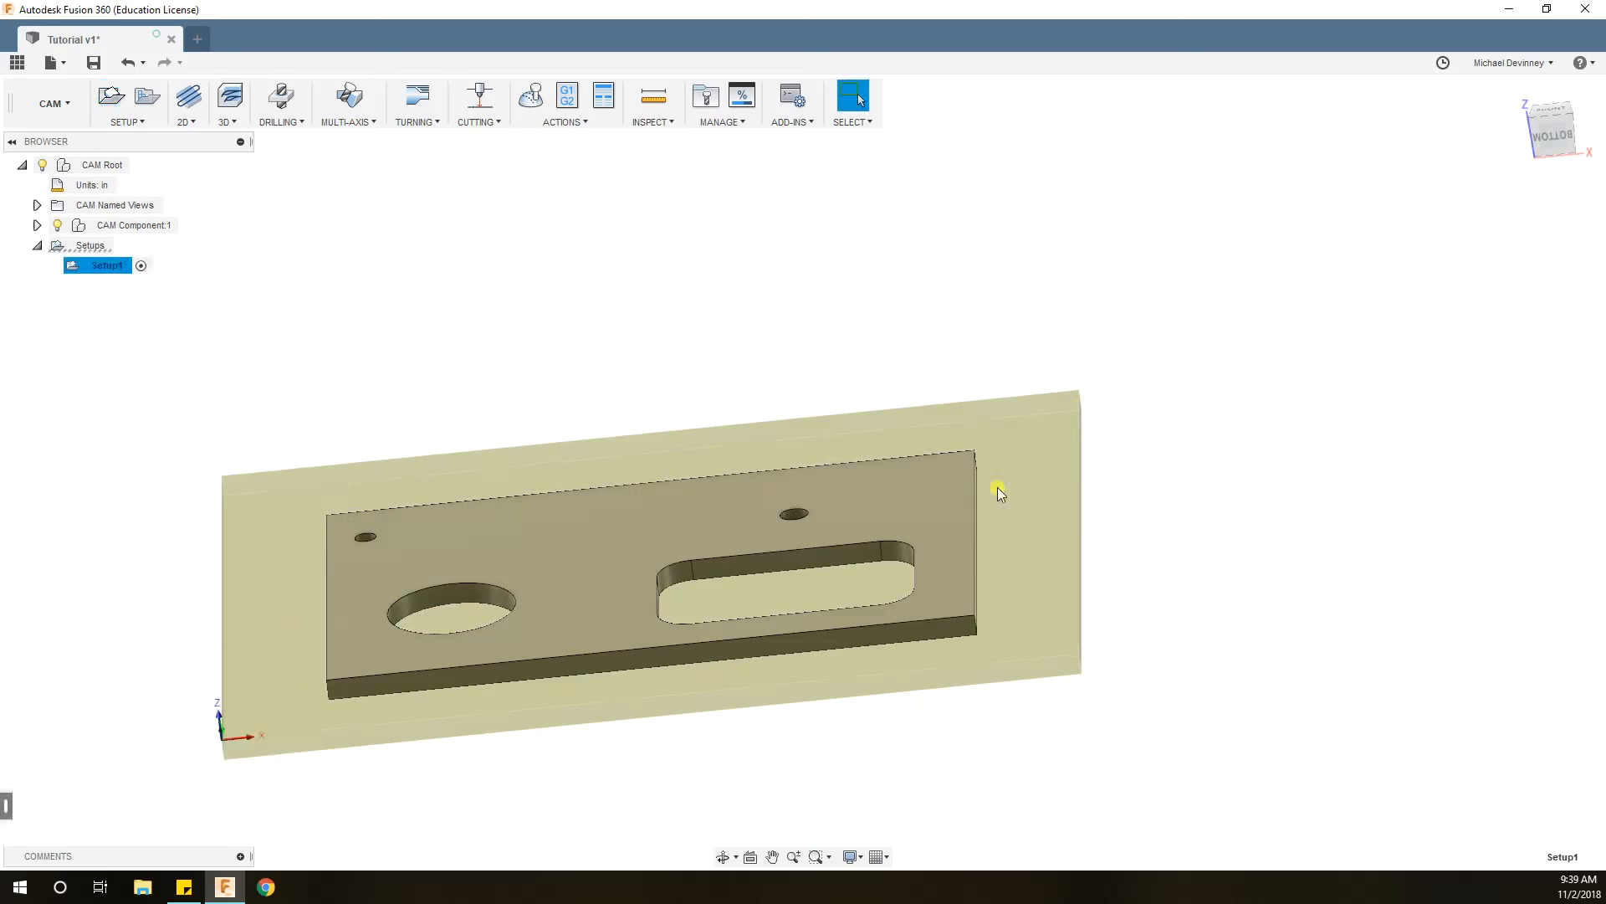
Add operations to Setup1 from the template STOCK__6061AL_eighth_inch__BIT_eighth_inch_carbide.f3dhsm-template in Router_templates and expand the setup to list them.
shift+middle_drag(617, 279, 588, 323)
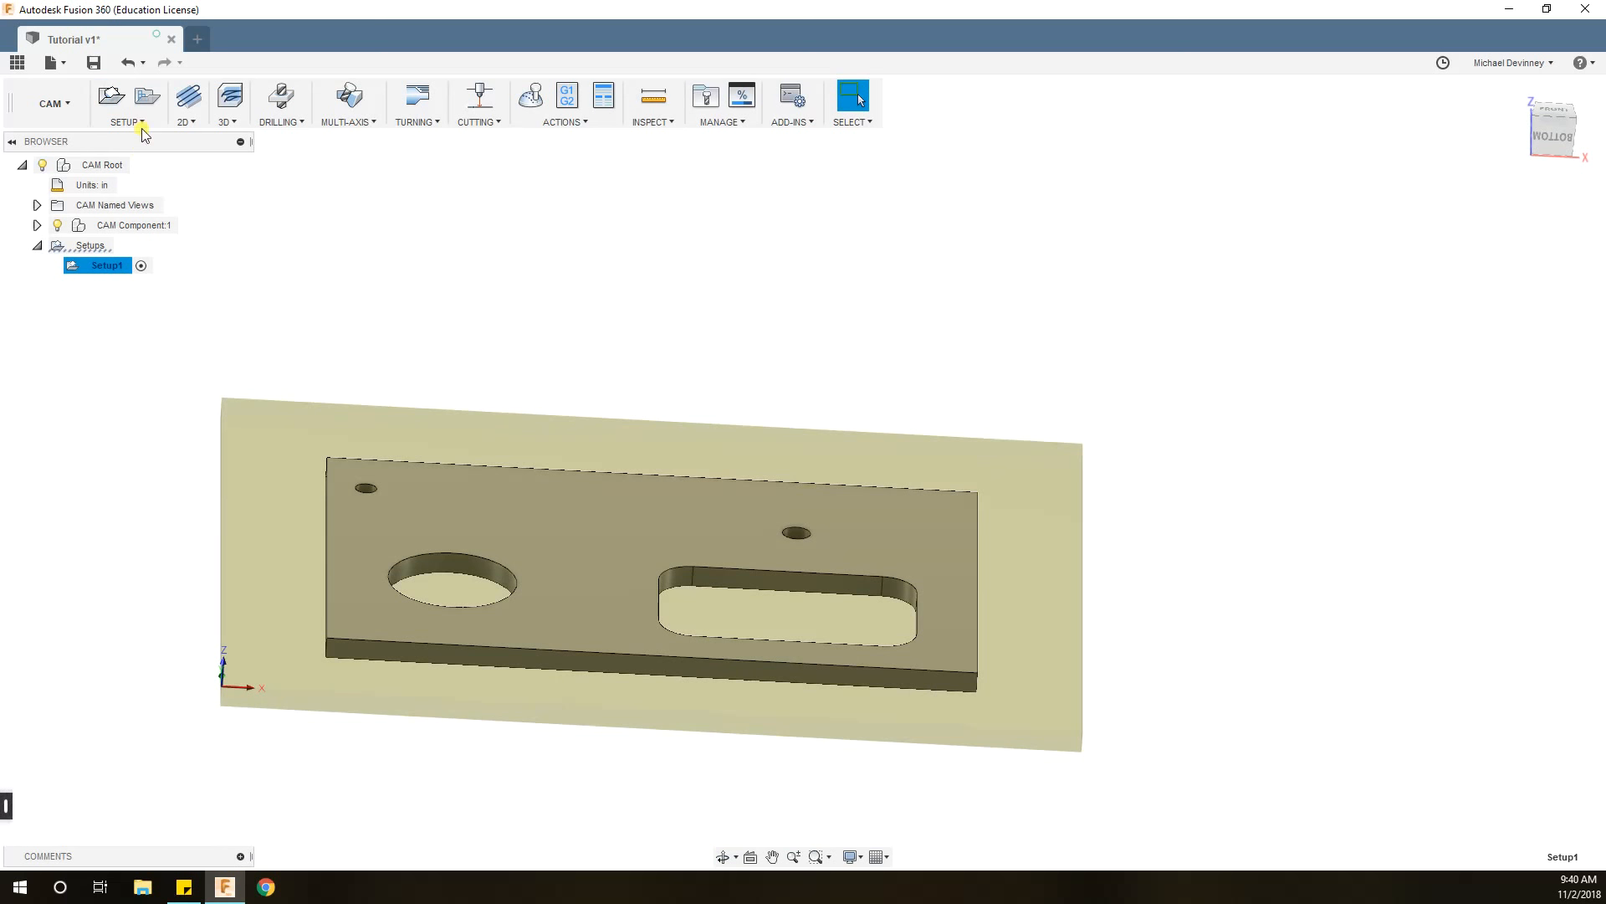
right_click(110, 266)
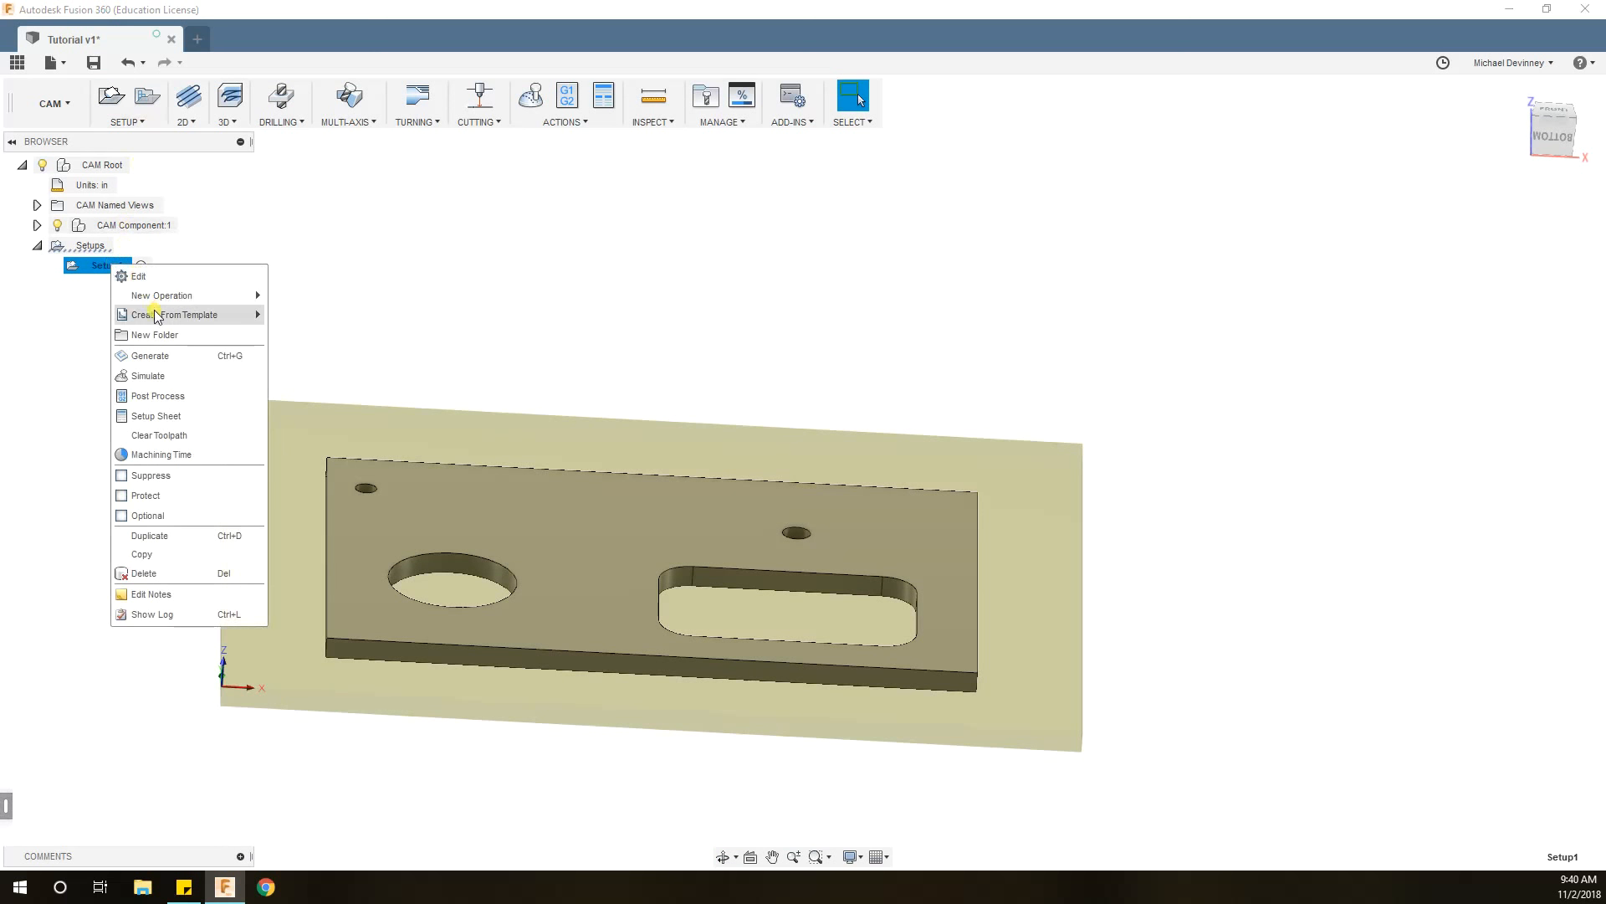
mouse_move(157, 318)
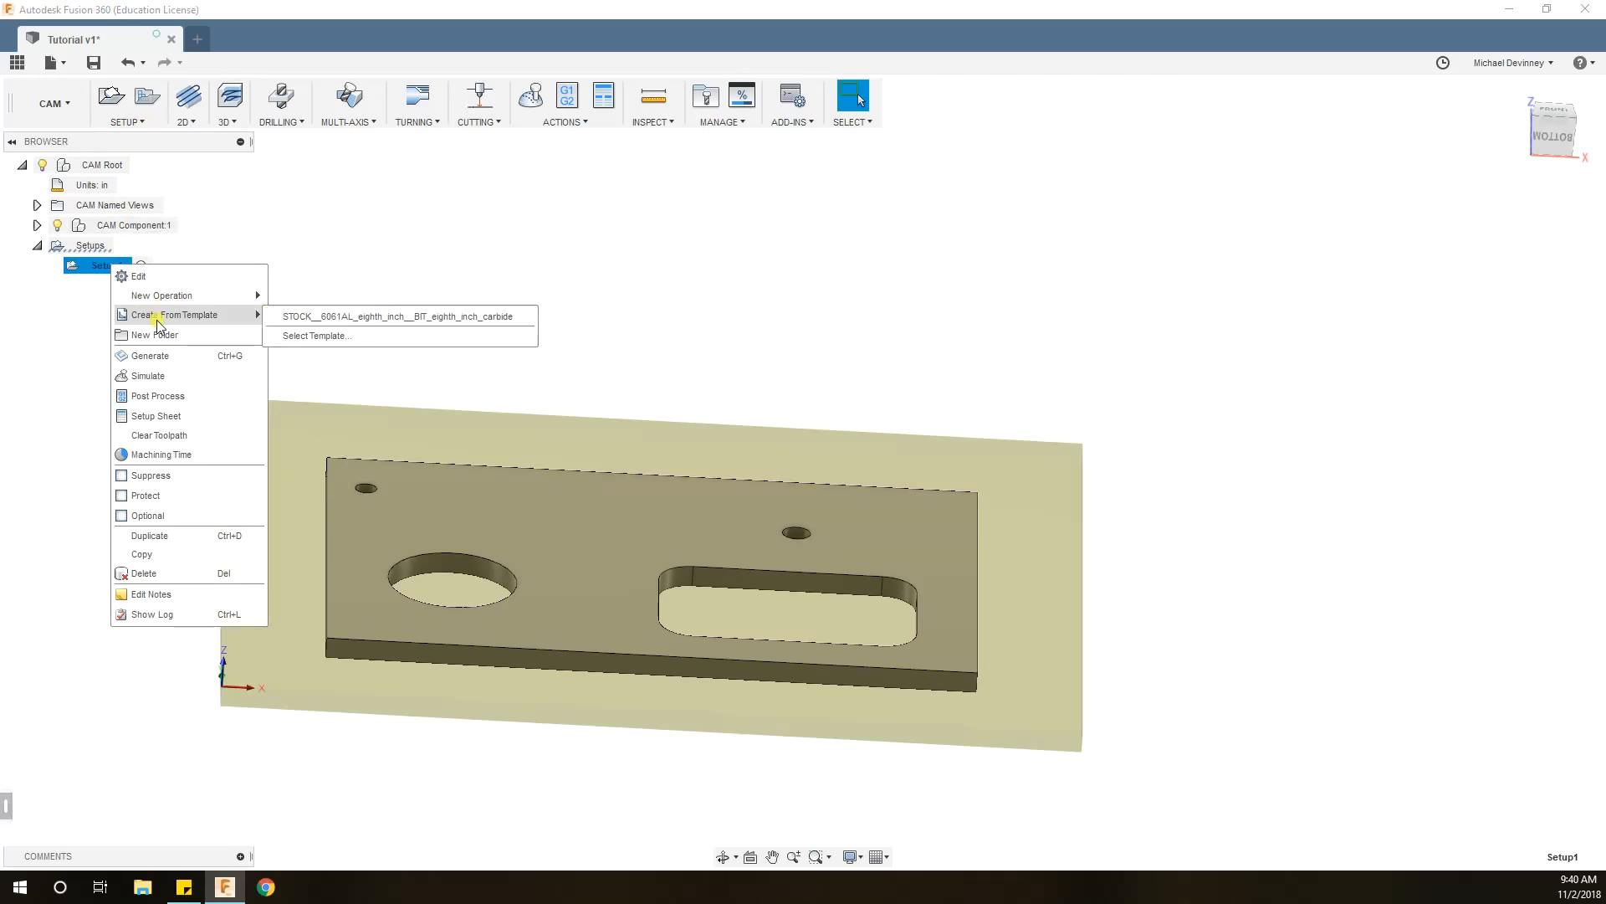
click(314, 334)
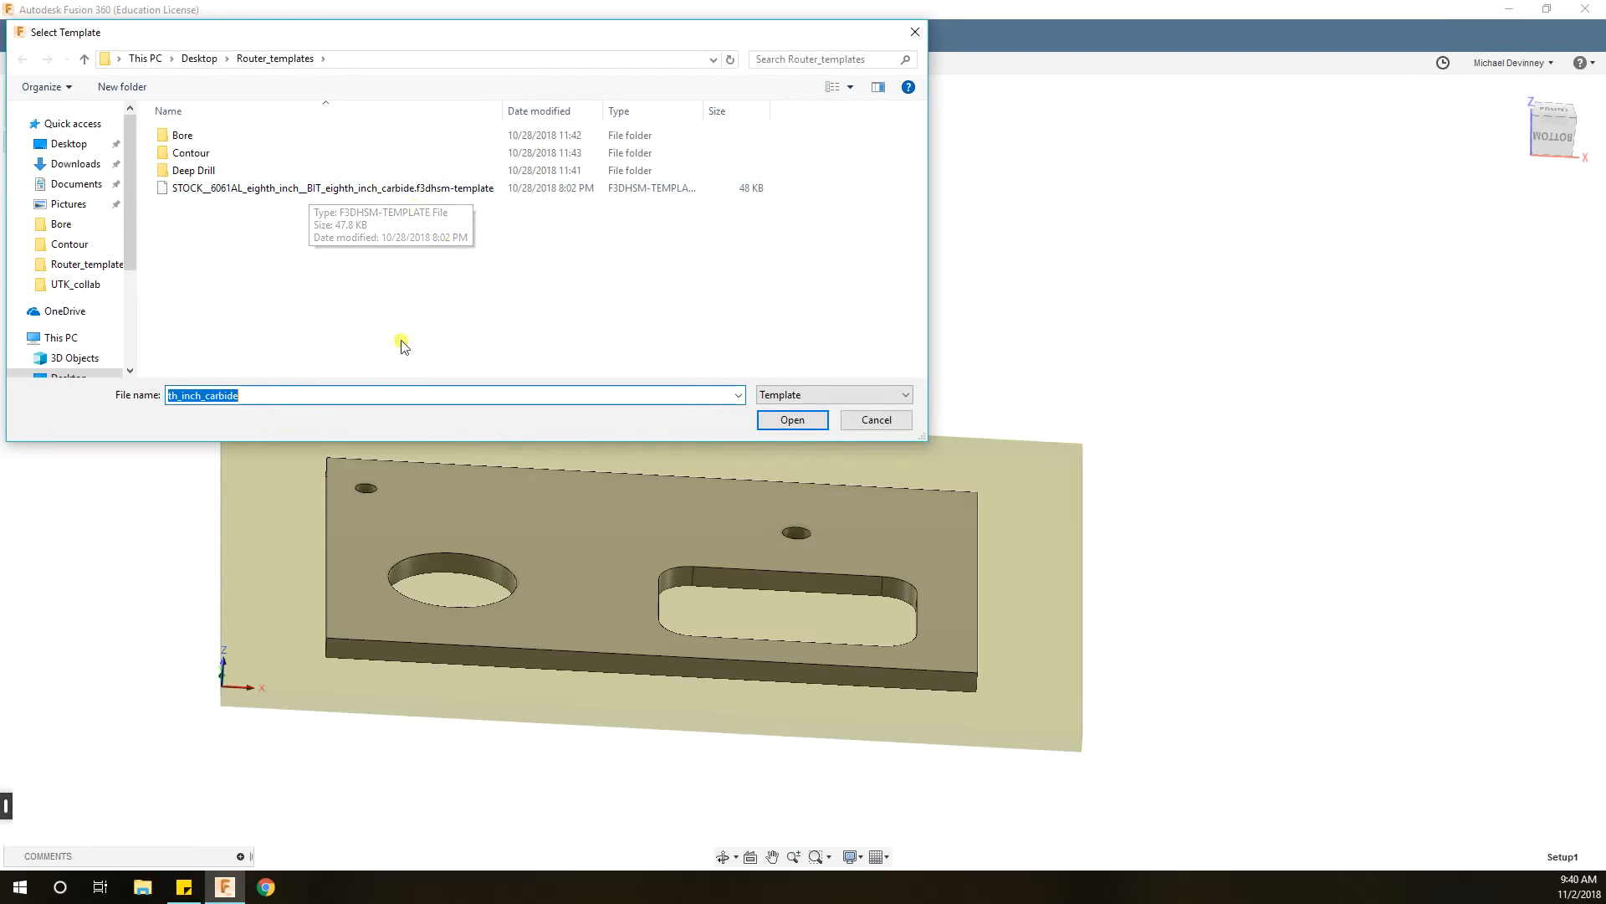
click(216, 189)
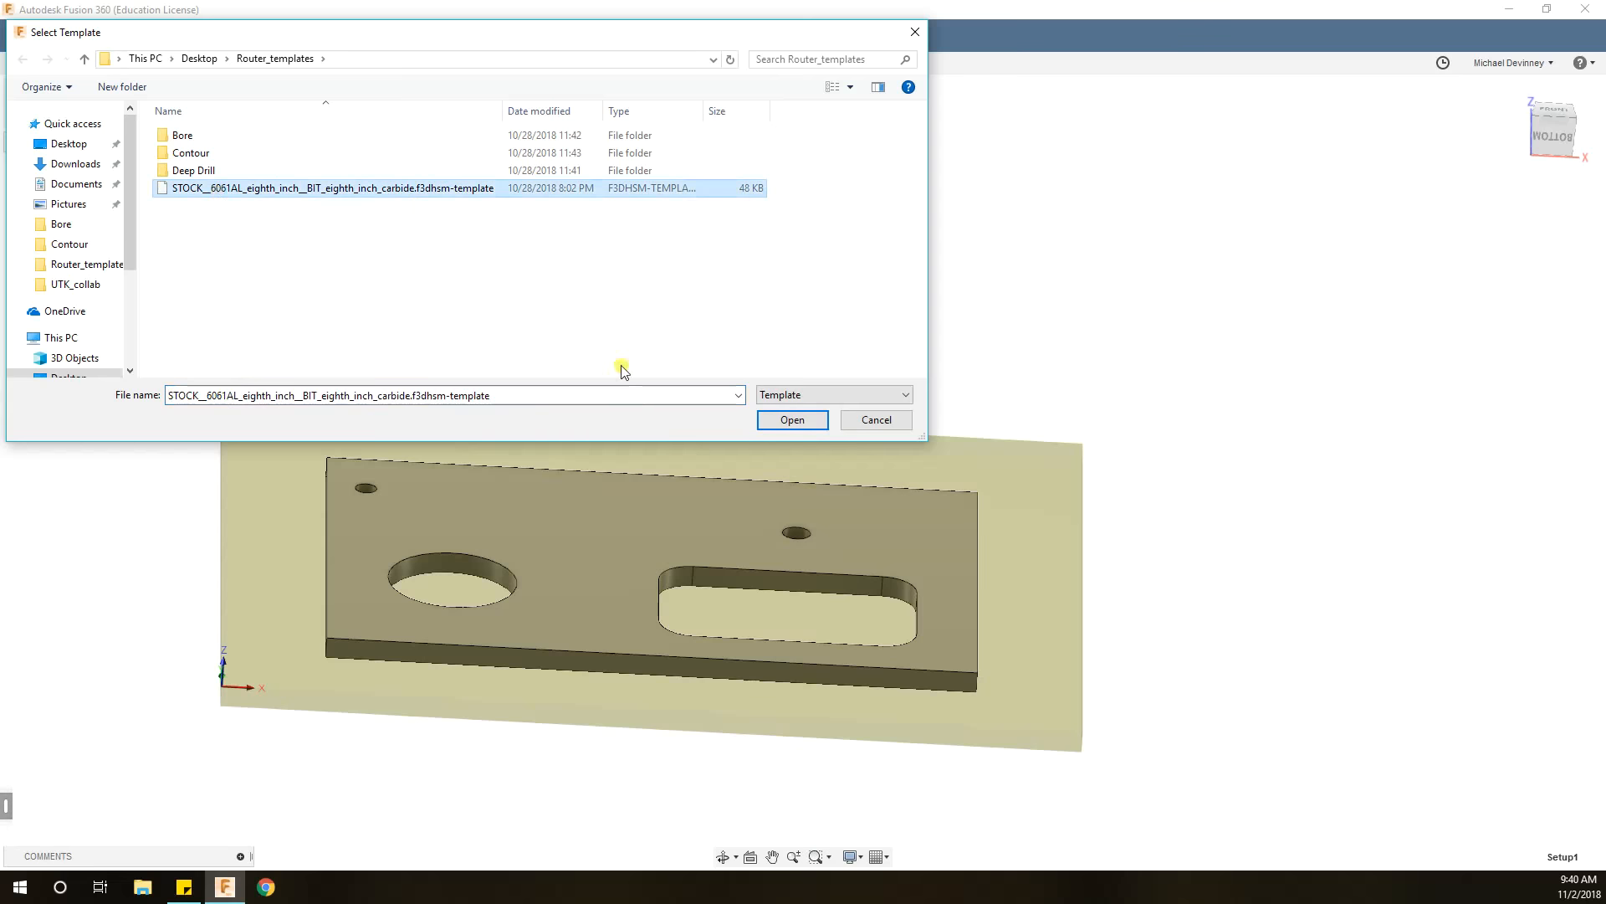
click(786, 421)
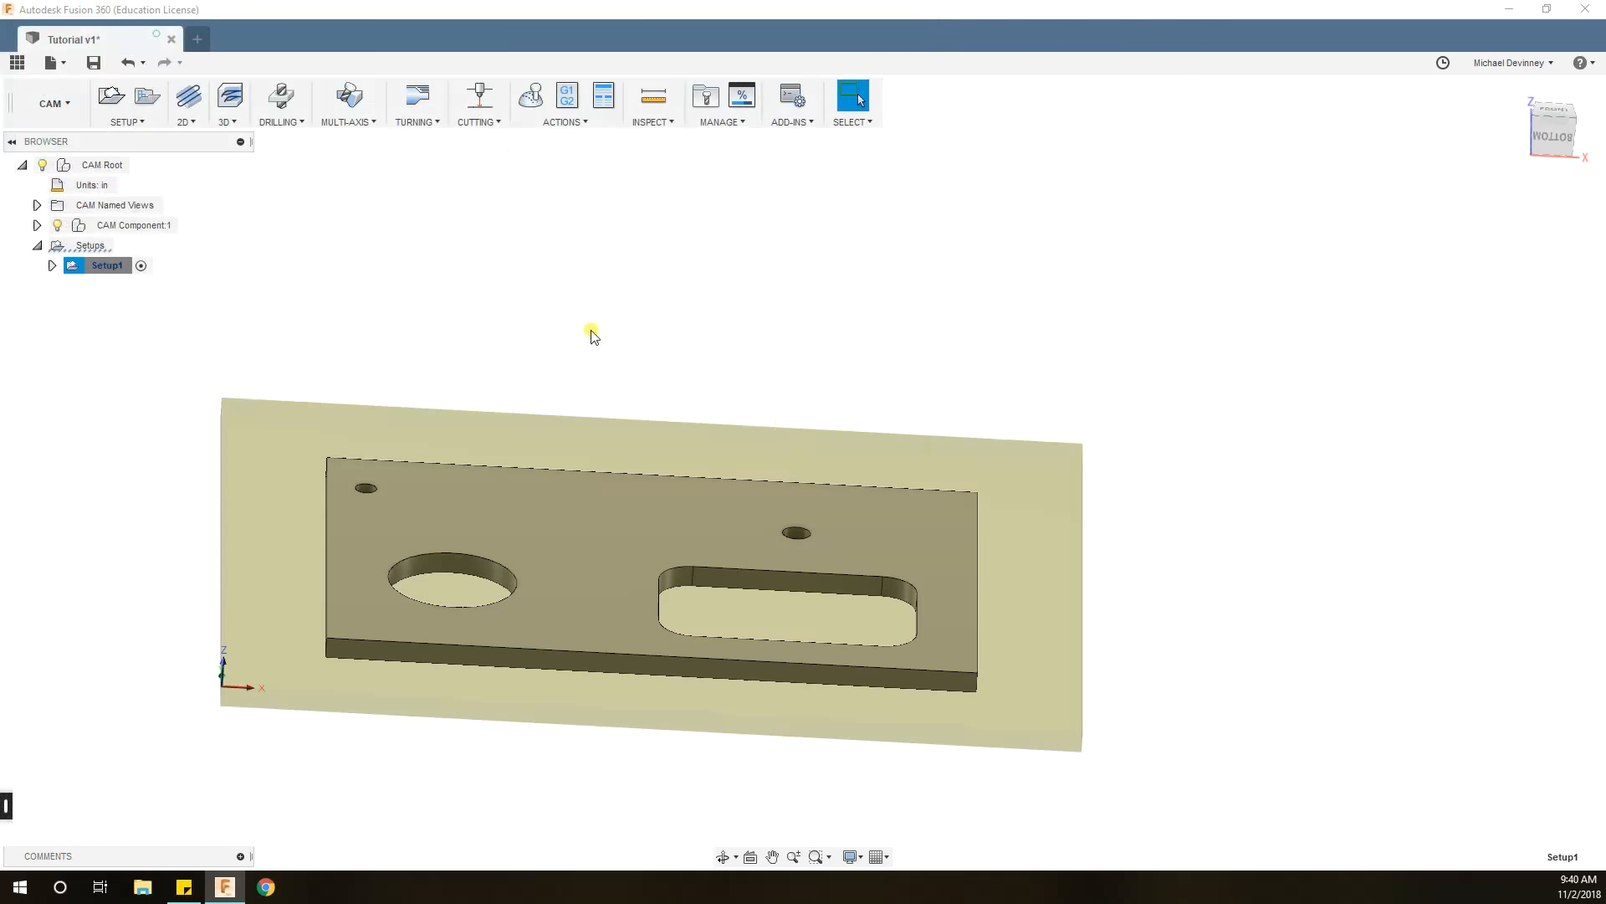
click(52, 267)
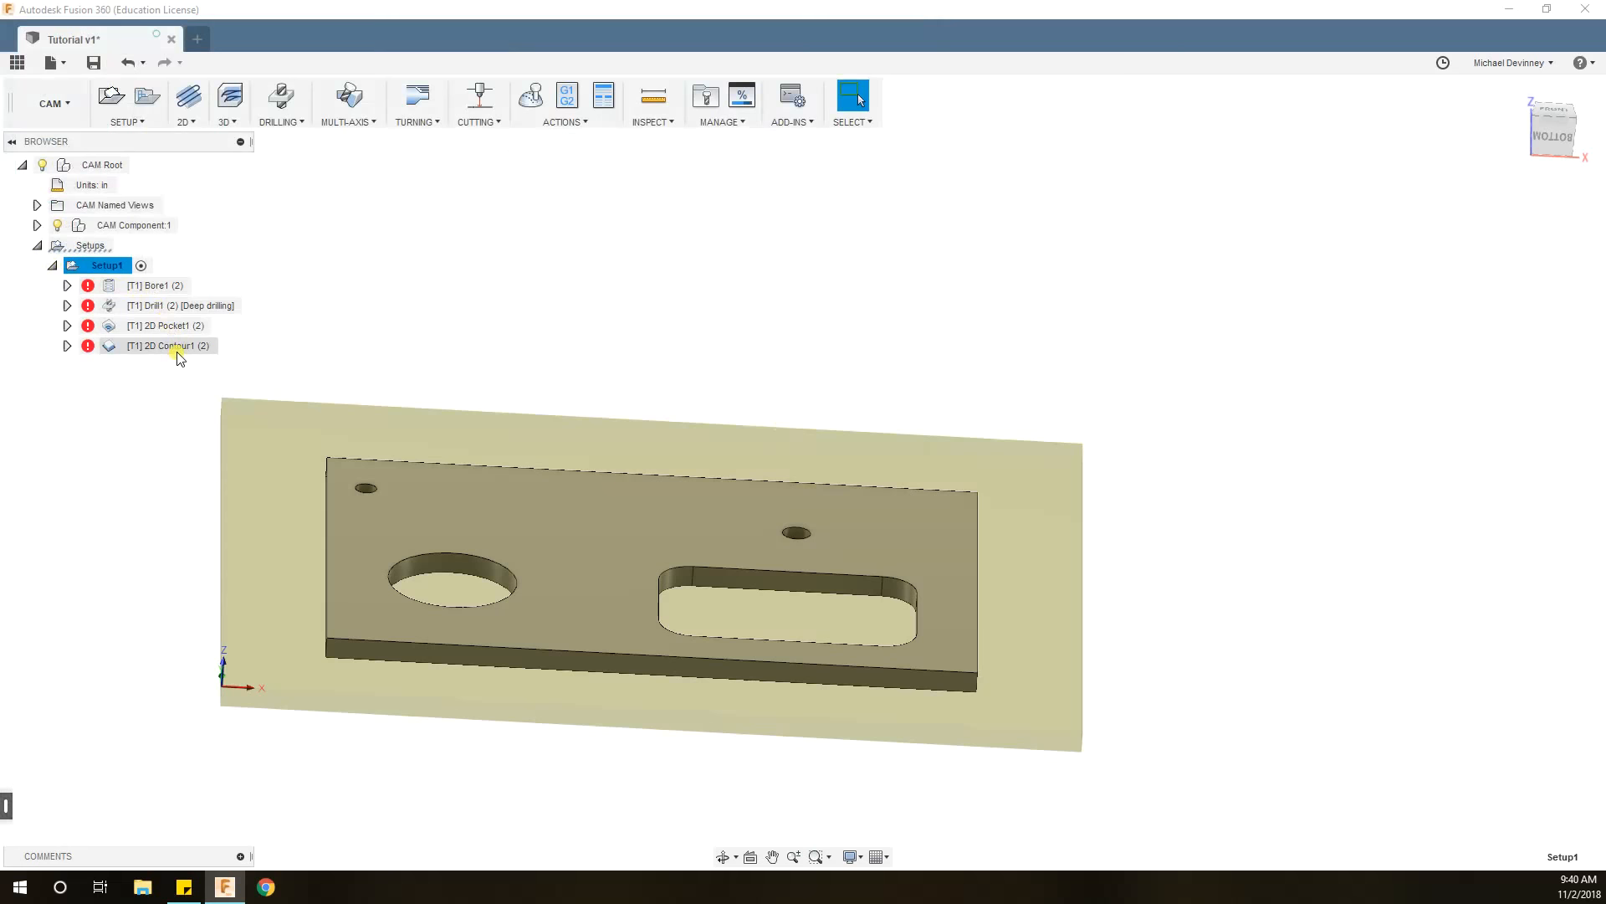
Open the Bore operation for editing and review its tool, feed, height, pass and linking settings.
shift+middle_drag(452, 253, 631, 274)
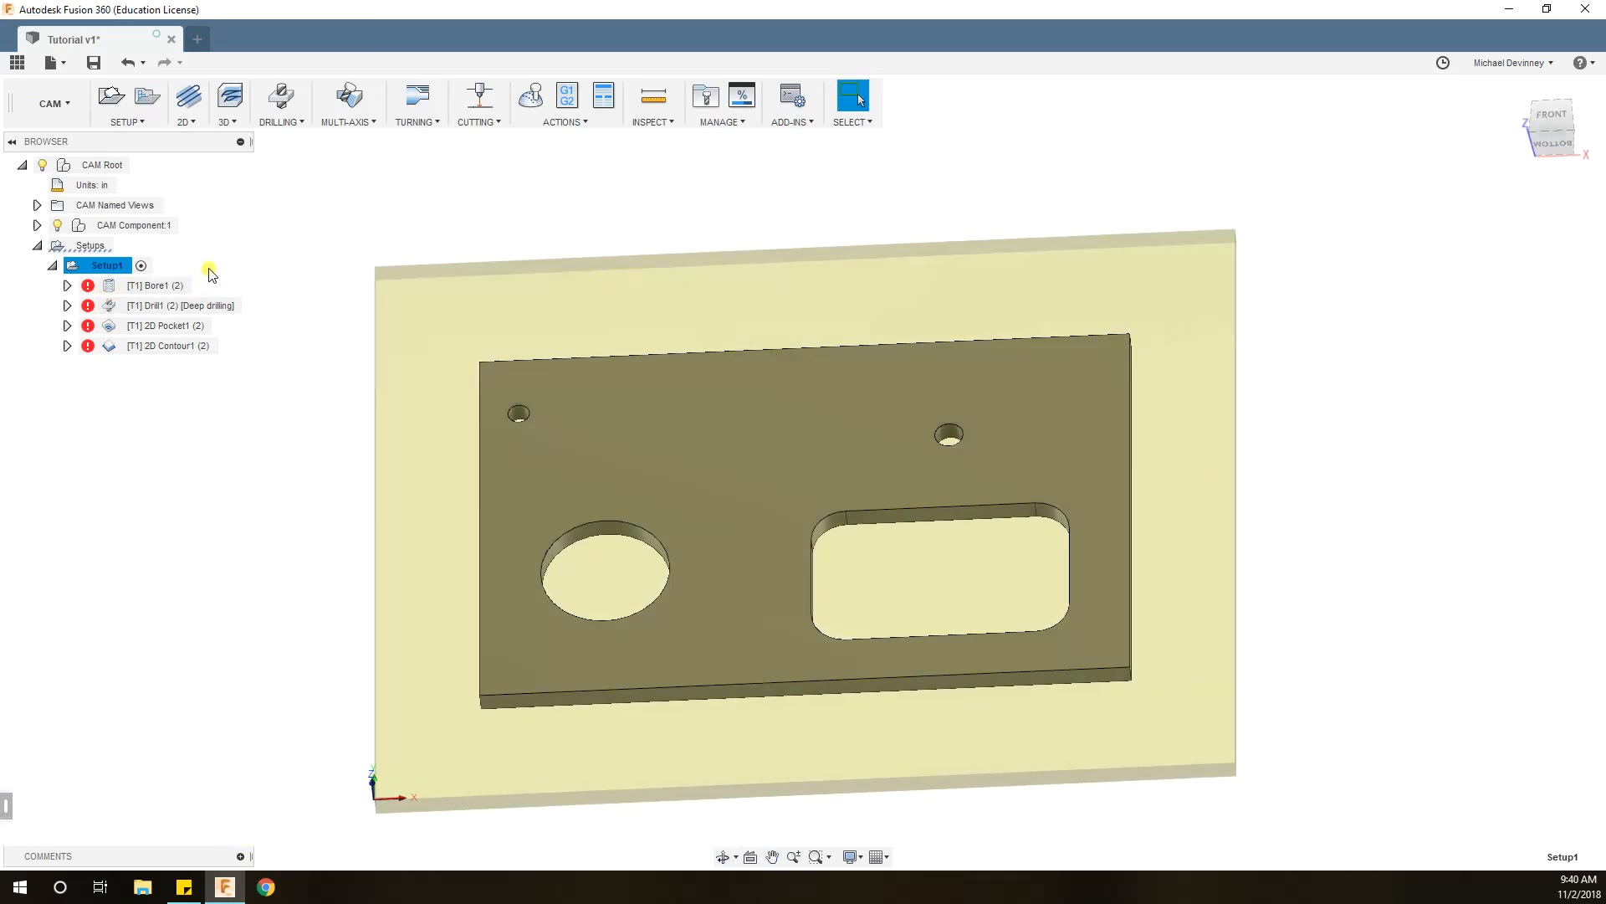
right_click(138, 290)
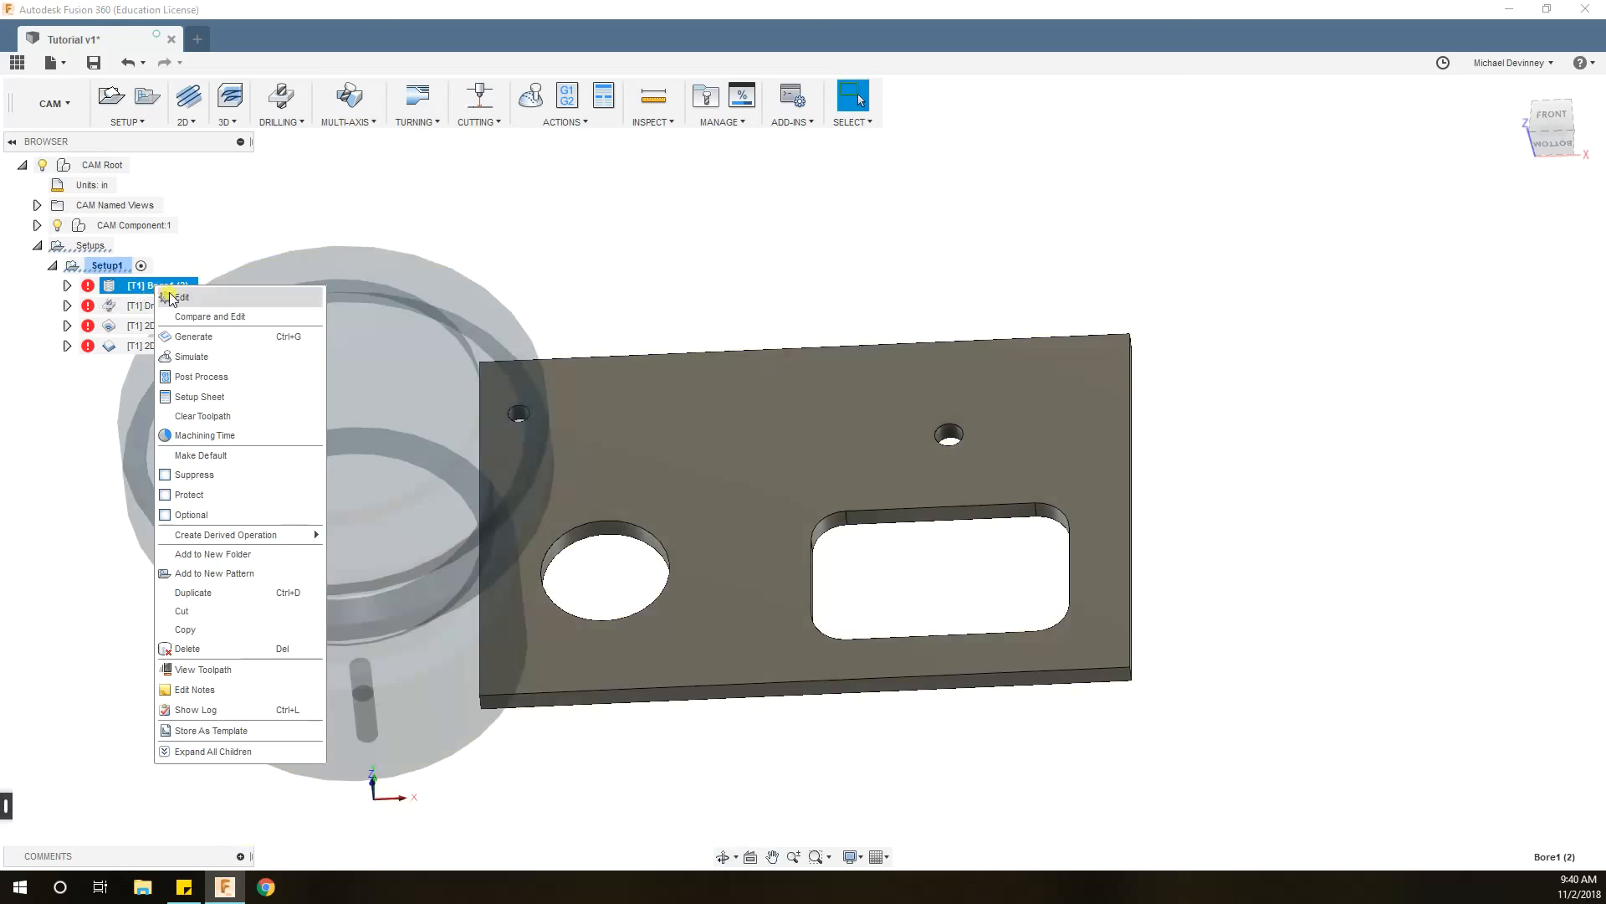
click(176, 297)
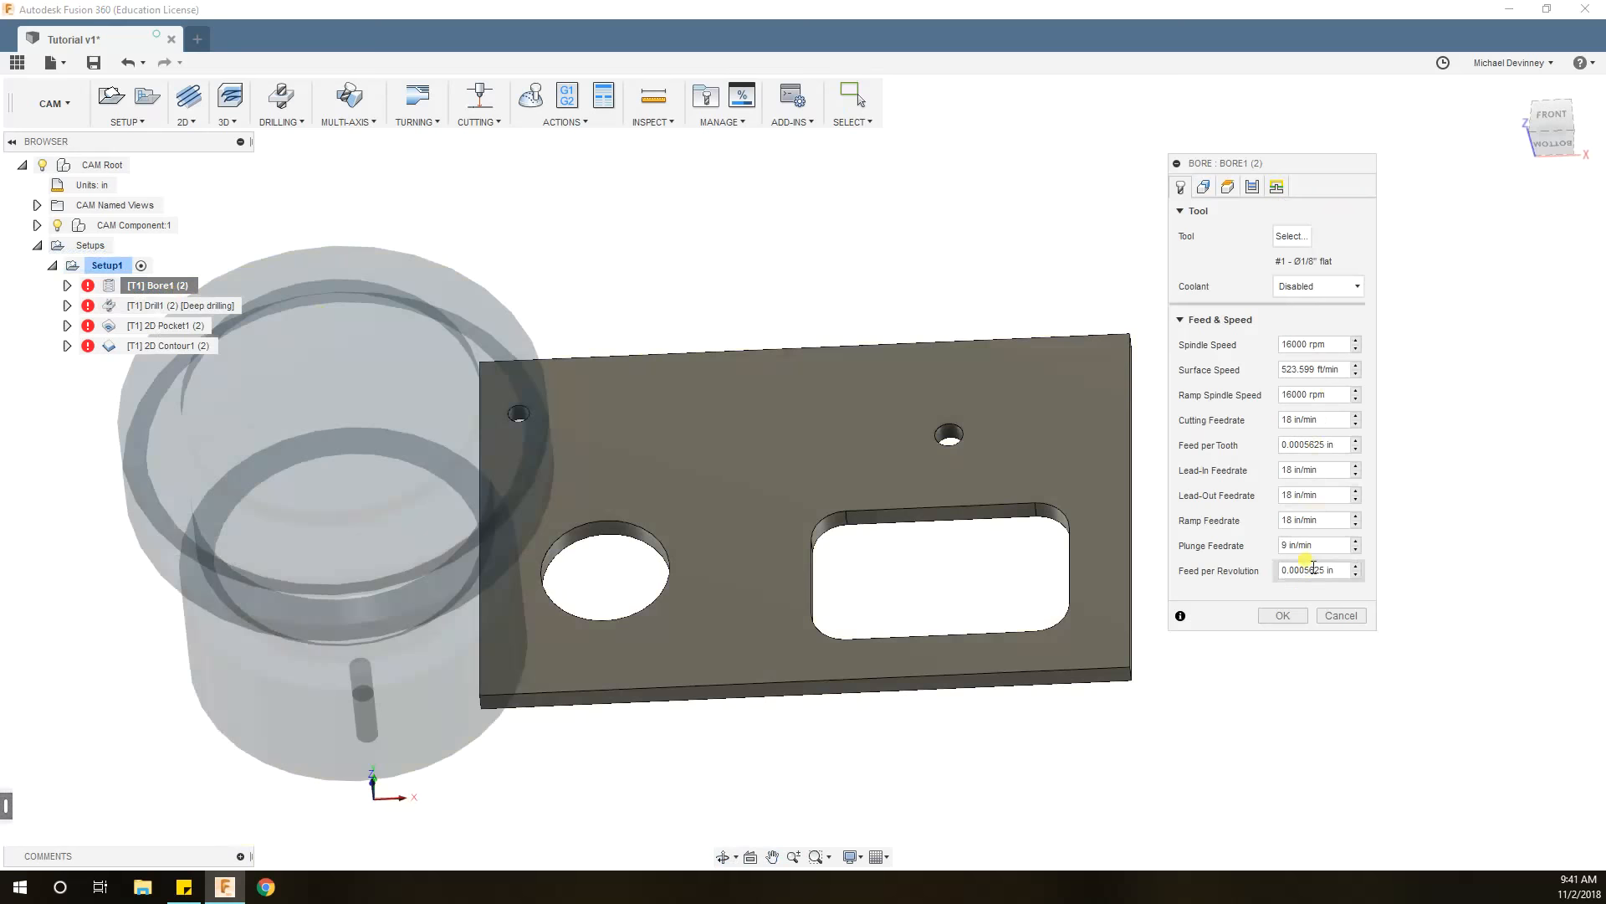
click(1251, 186)
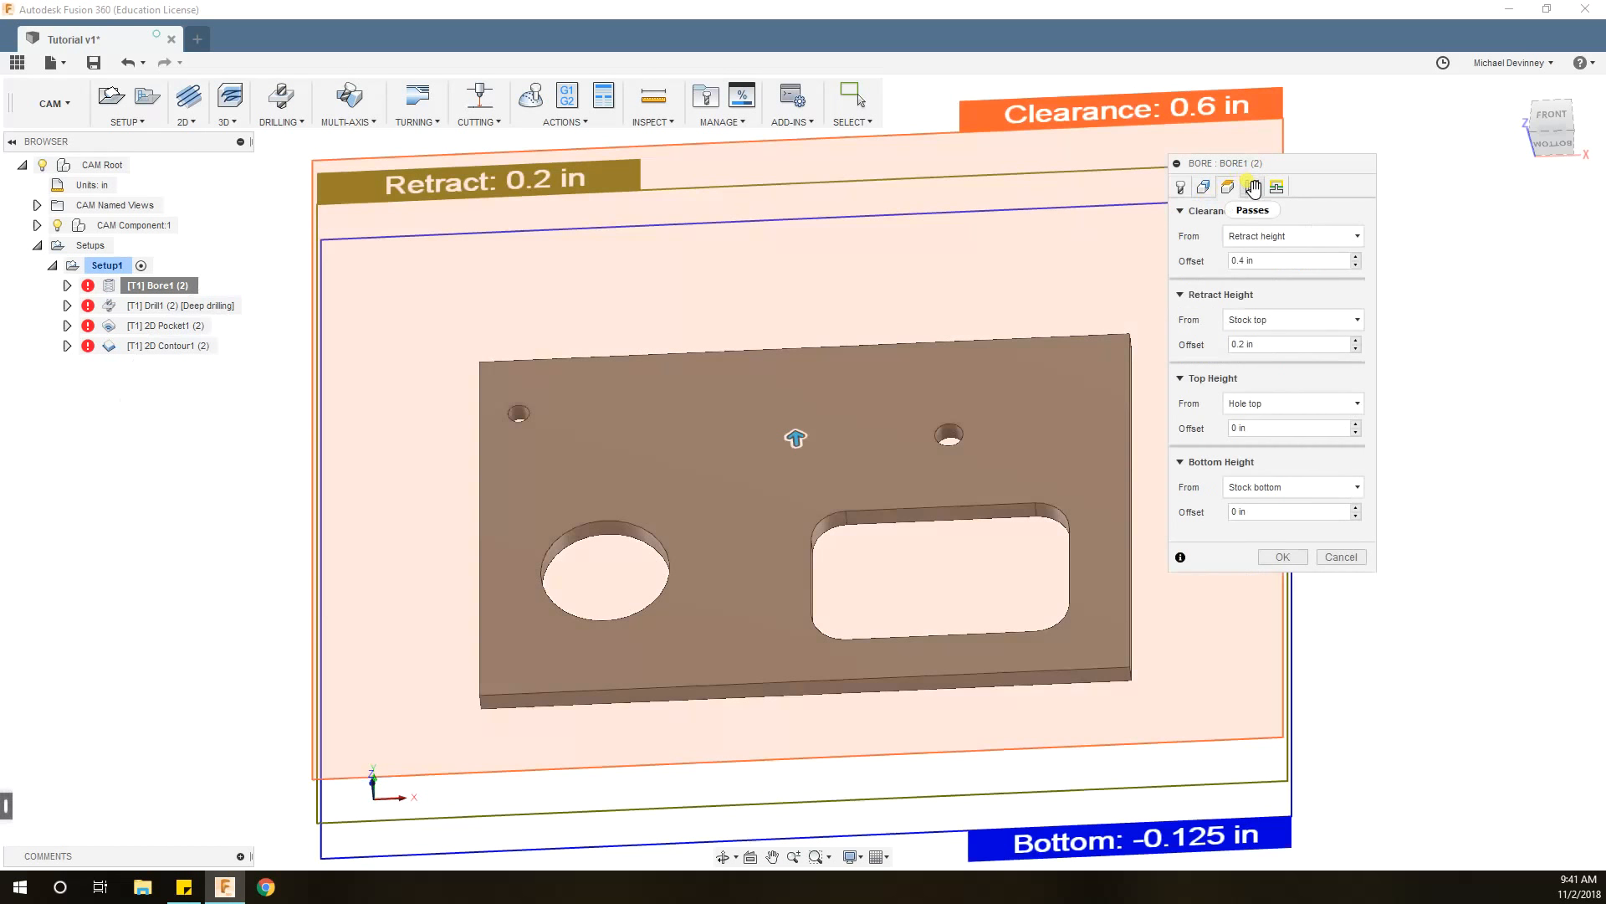
click(1253, 185)
click(1276, 186)
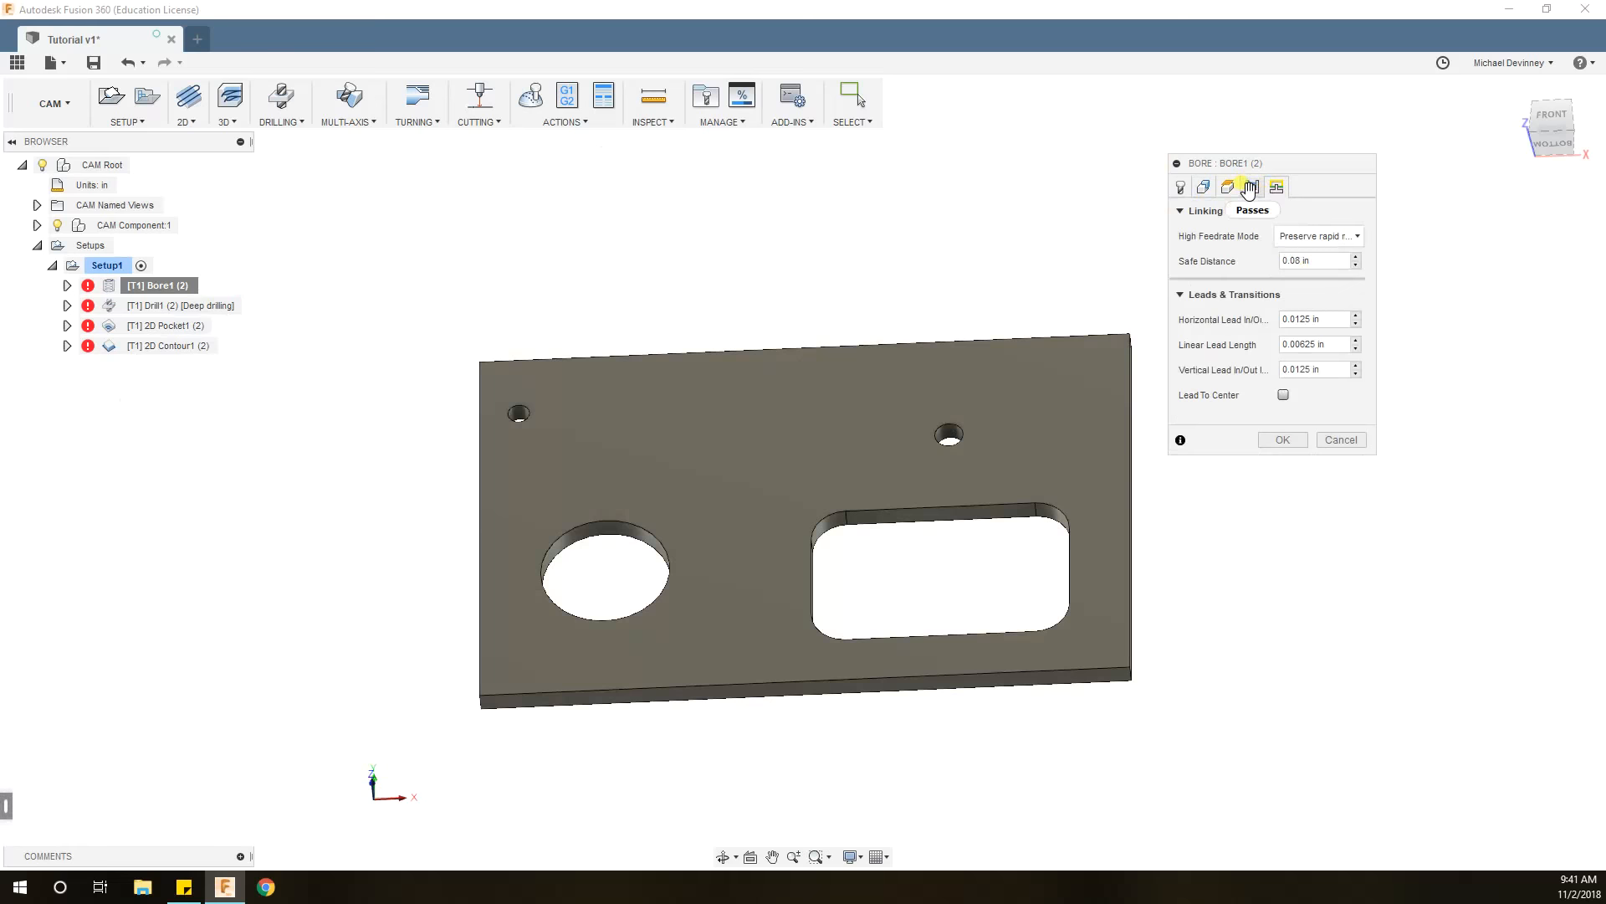
Assign the cylindrical face of the small hole above the rounded rectangular cutout to the Bore operation and accept it.
click(1204, 186)
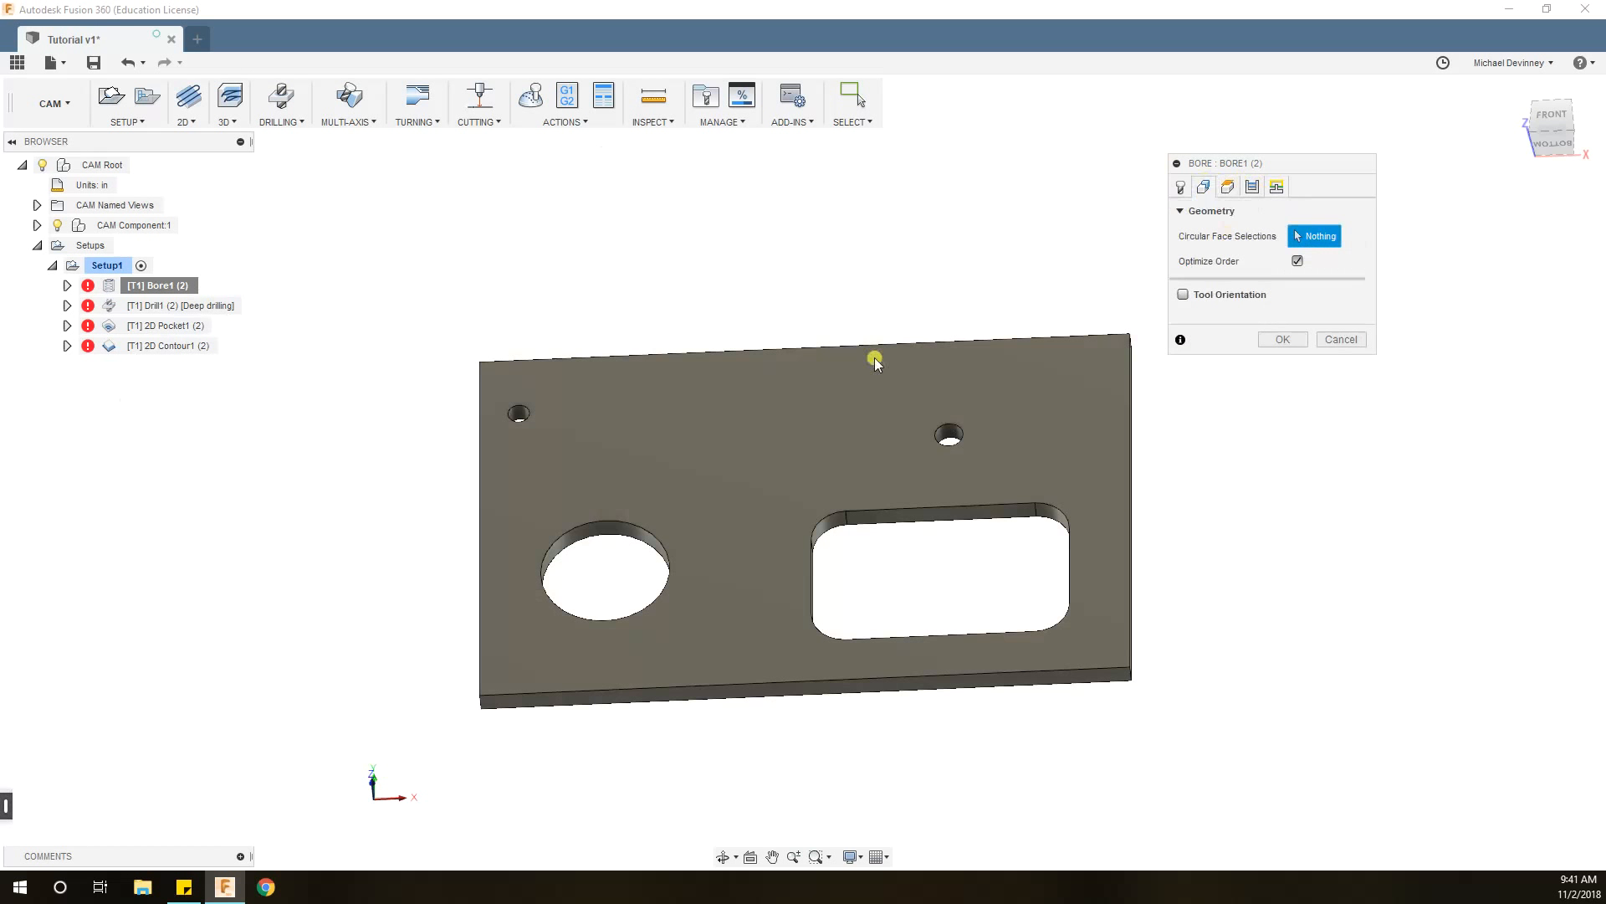
mouse_move(563, 301)
middle_down()
mouse_move(530, 272)
mouse_move(569, 320)
middle_up()
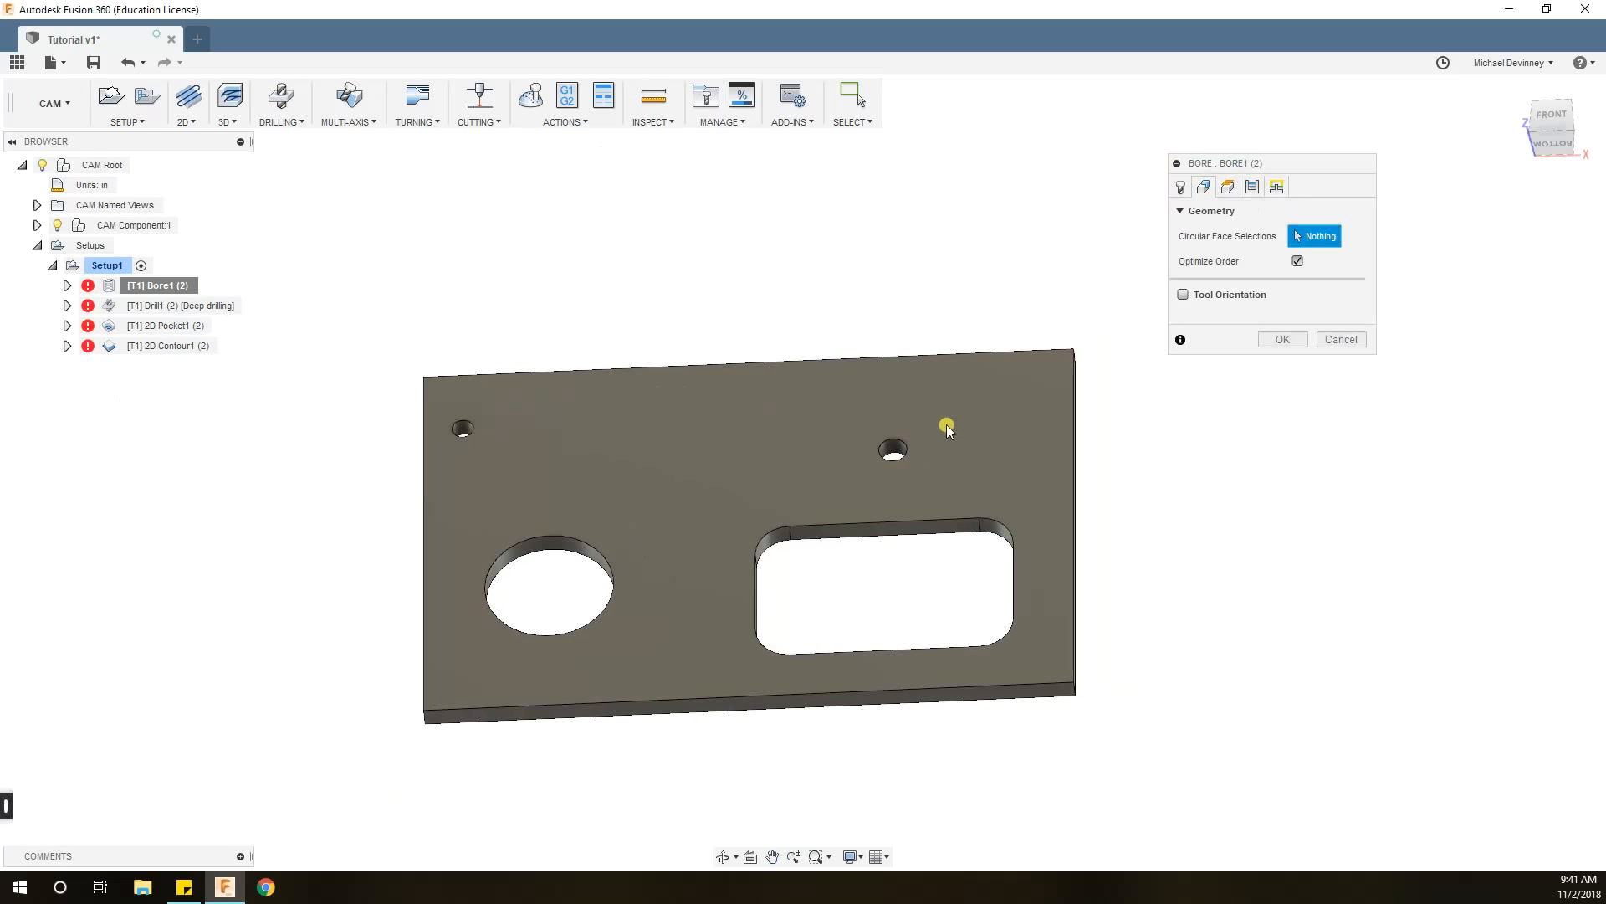
click(897, 450)
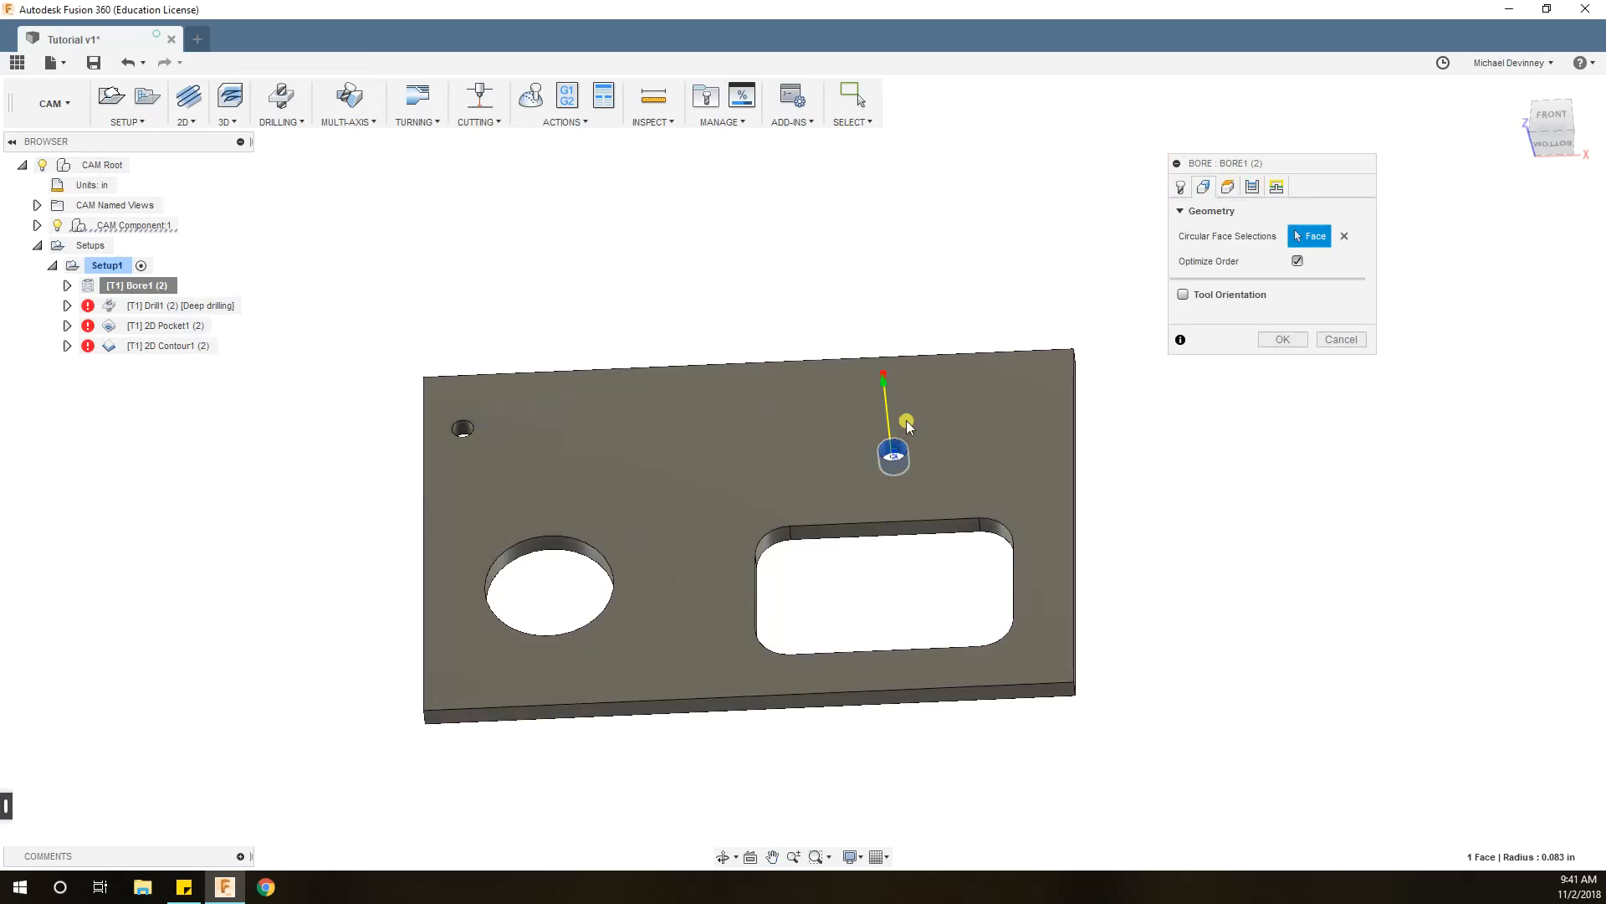
scroll(893, 460, up, 2)
scroll(893, 462, up, 3)
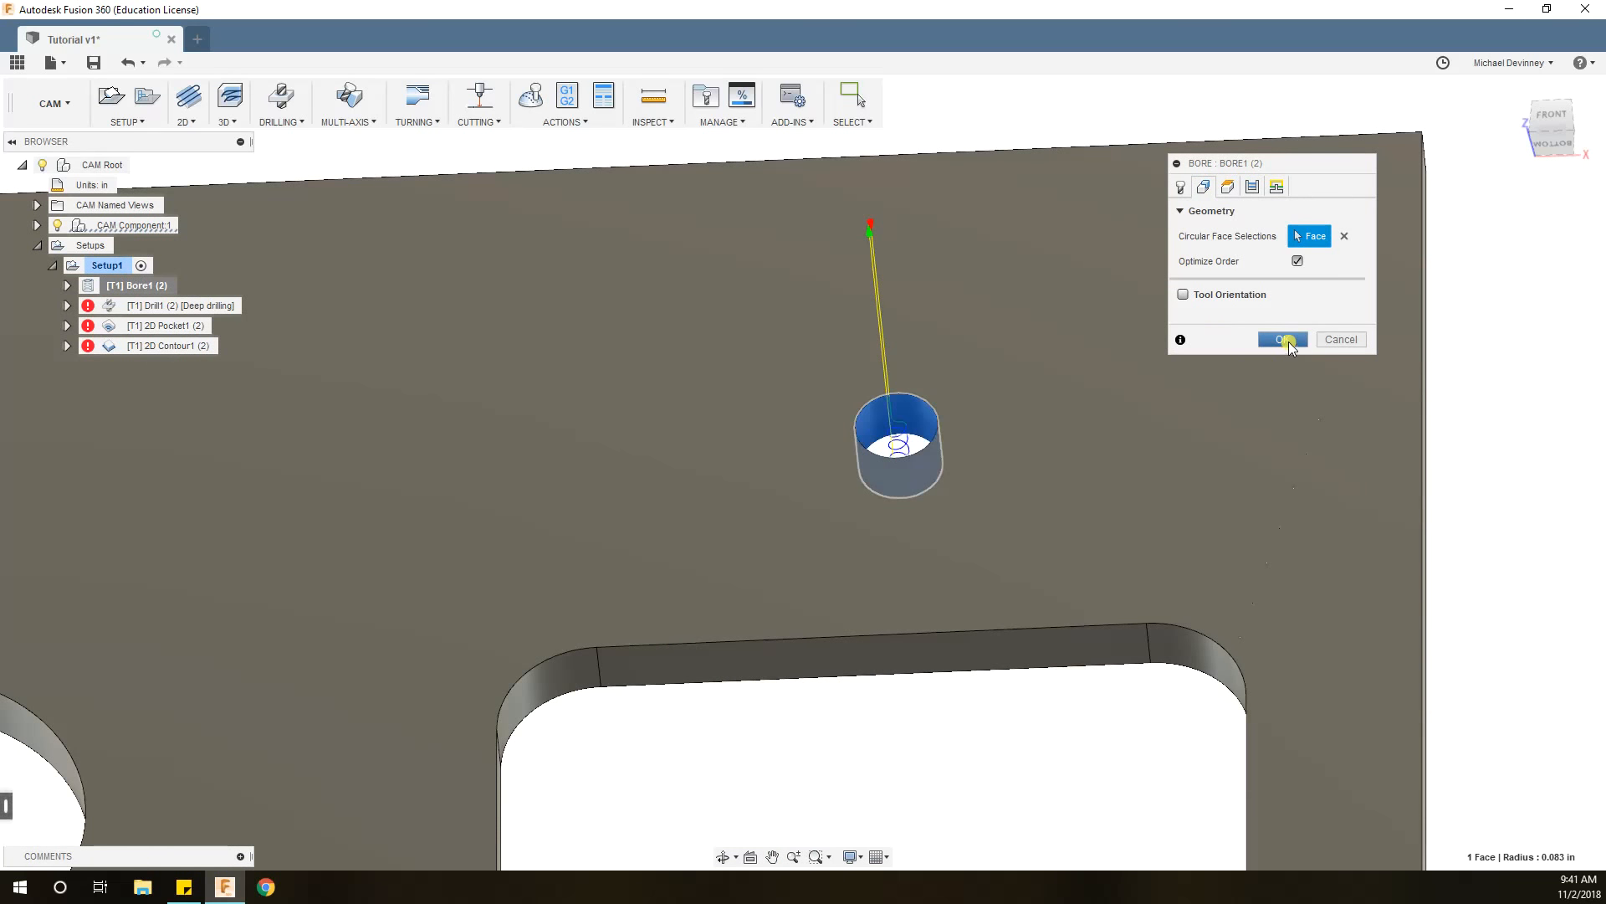
click(1285, 340)
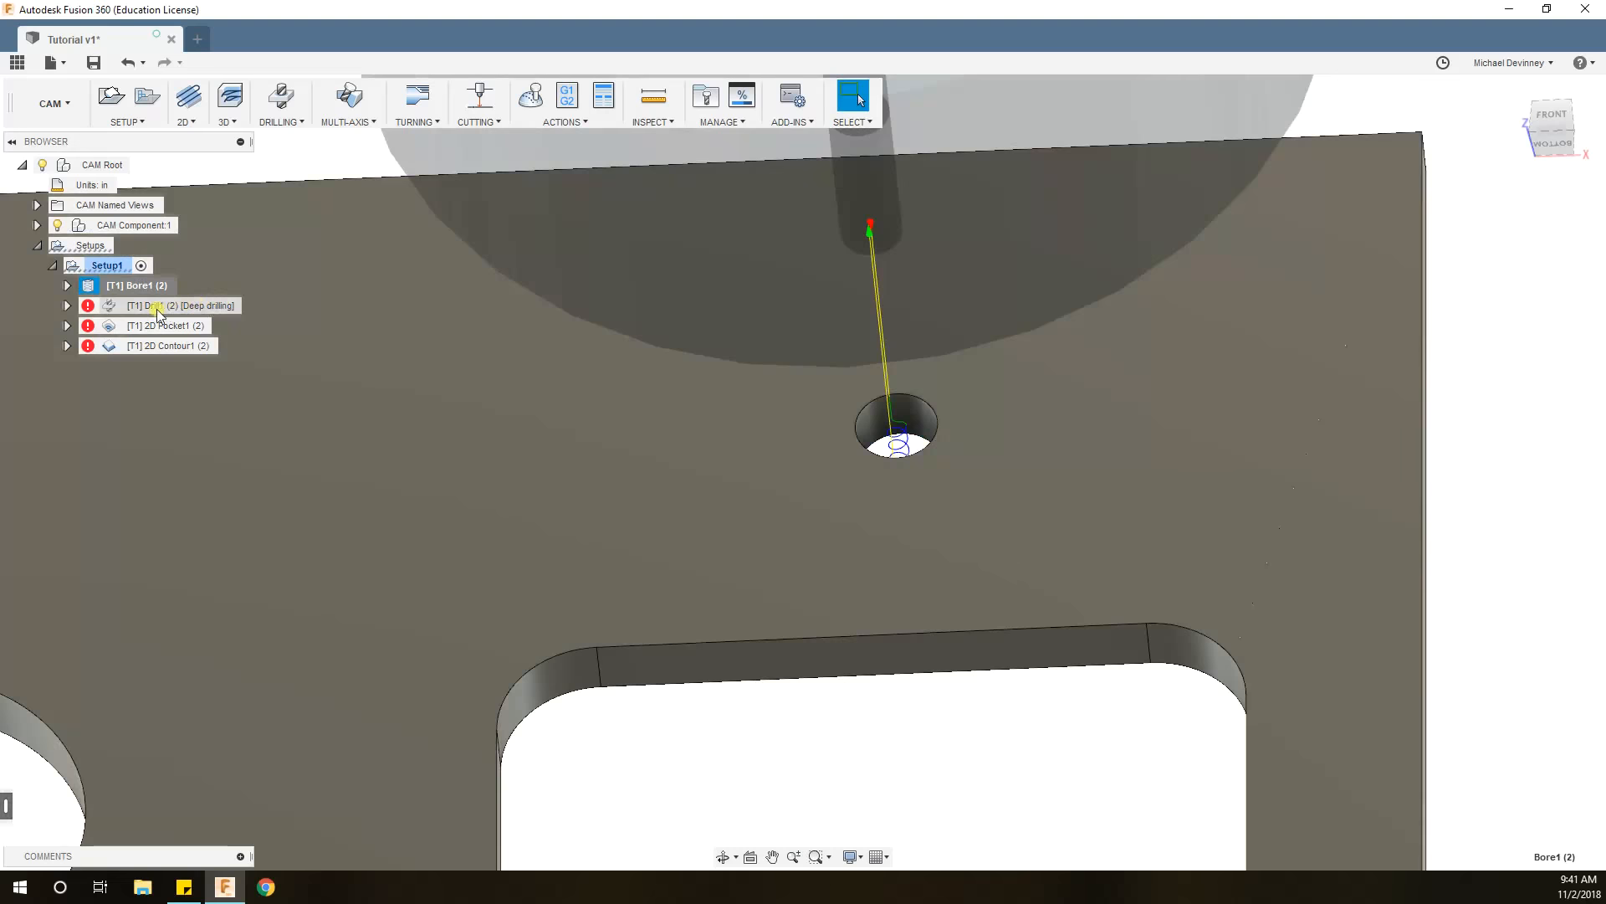
Edit the deep drilling operation to use the face of the smallest hole near the plate's upper-left corner, and accept it.
middle_drag(620, 381, 1477, 399)
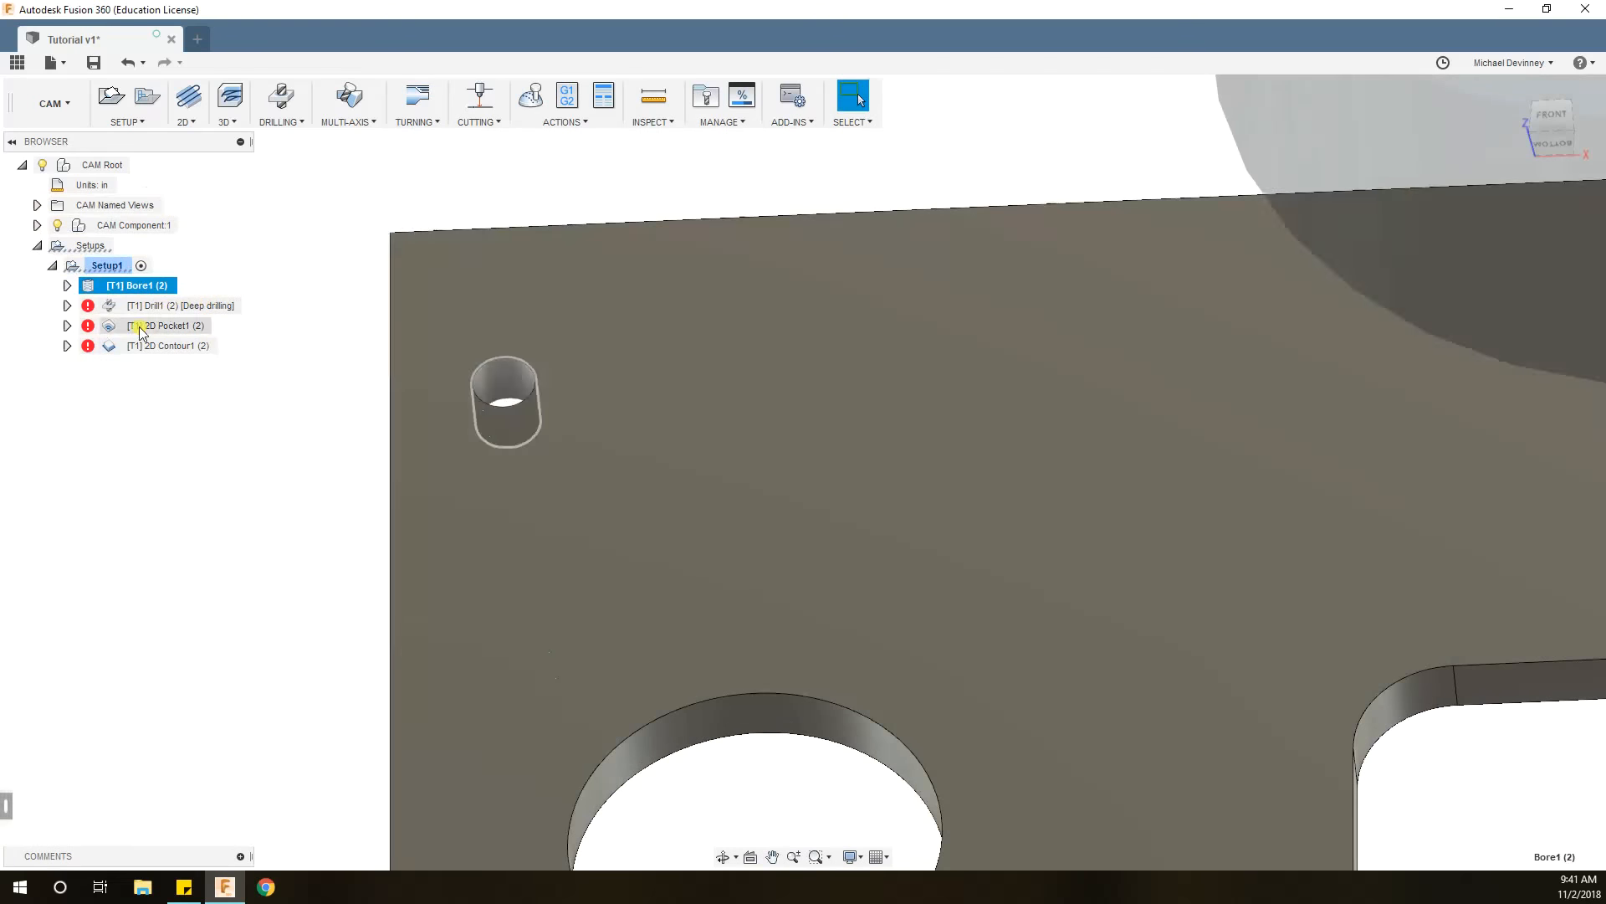
right_click(198, 314)
click(277, 324)
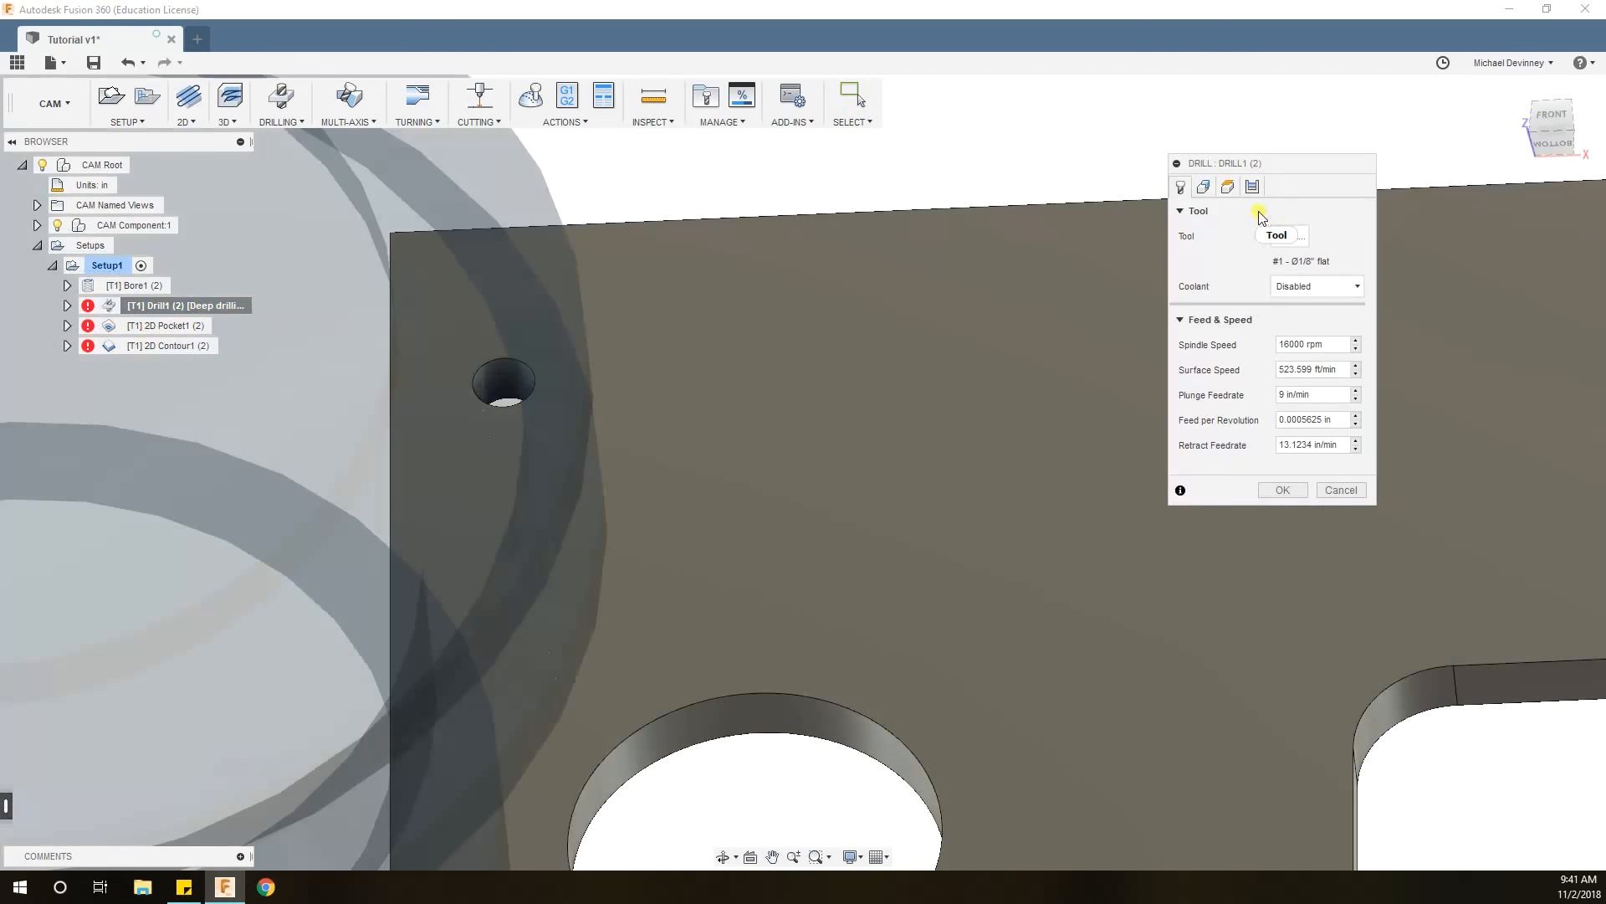
click(1205, 188)
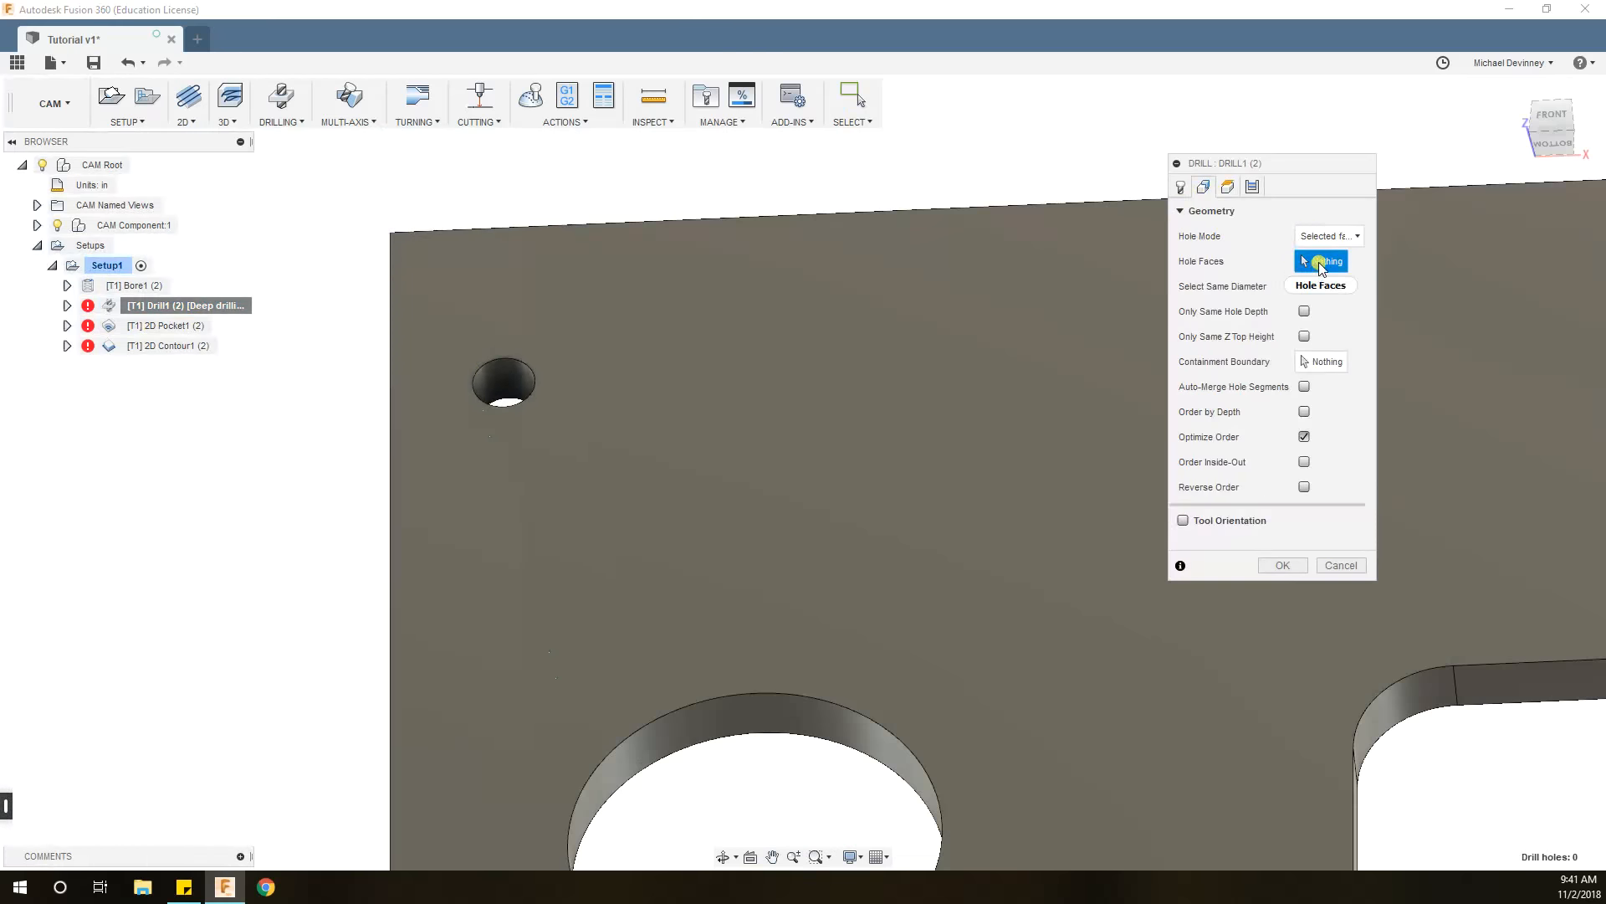
click(503, 378)
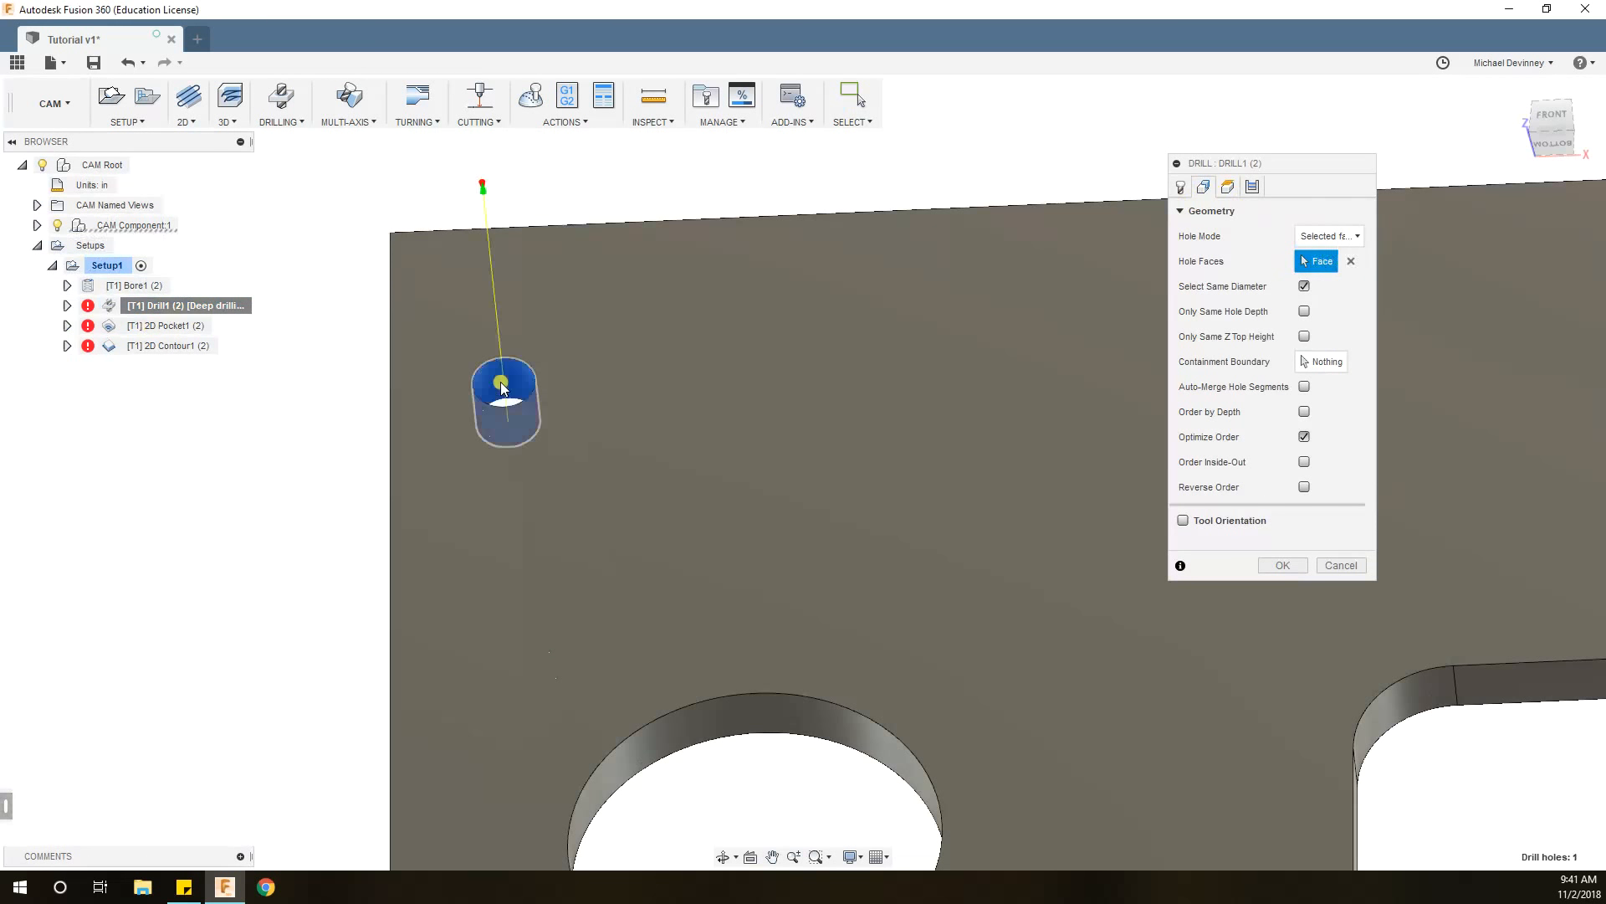
click(1285, 566)
Edit the 2D Pocket operation to use the bottom edge of the large circular hole as its pocket selection, and accept it.
click(144, 333)
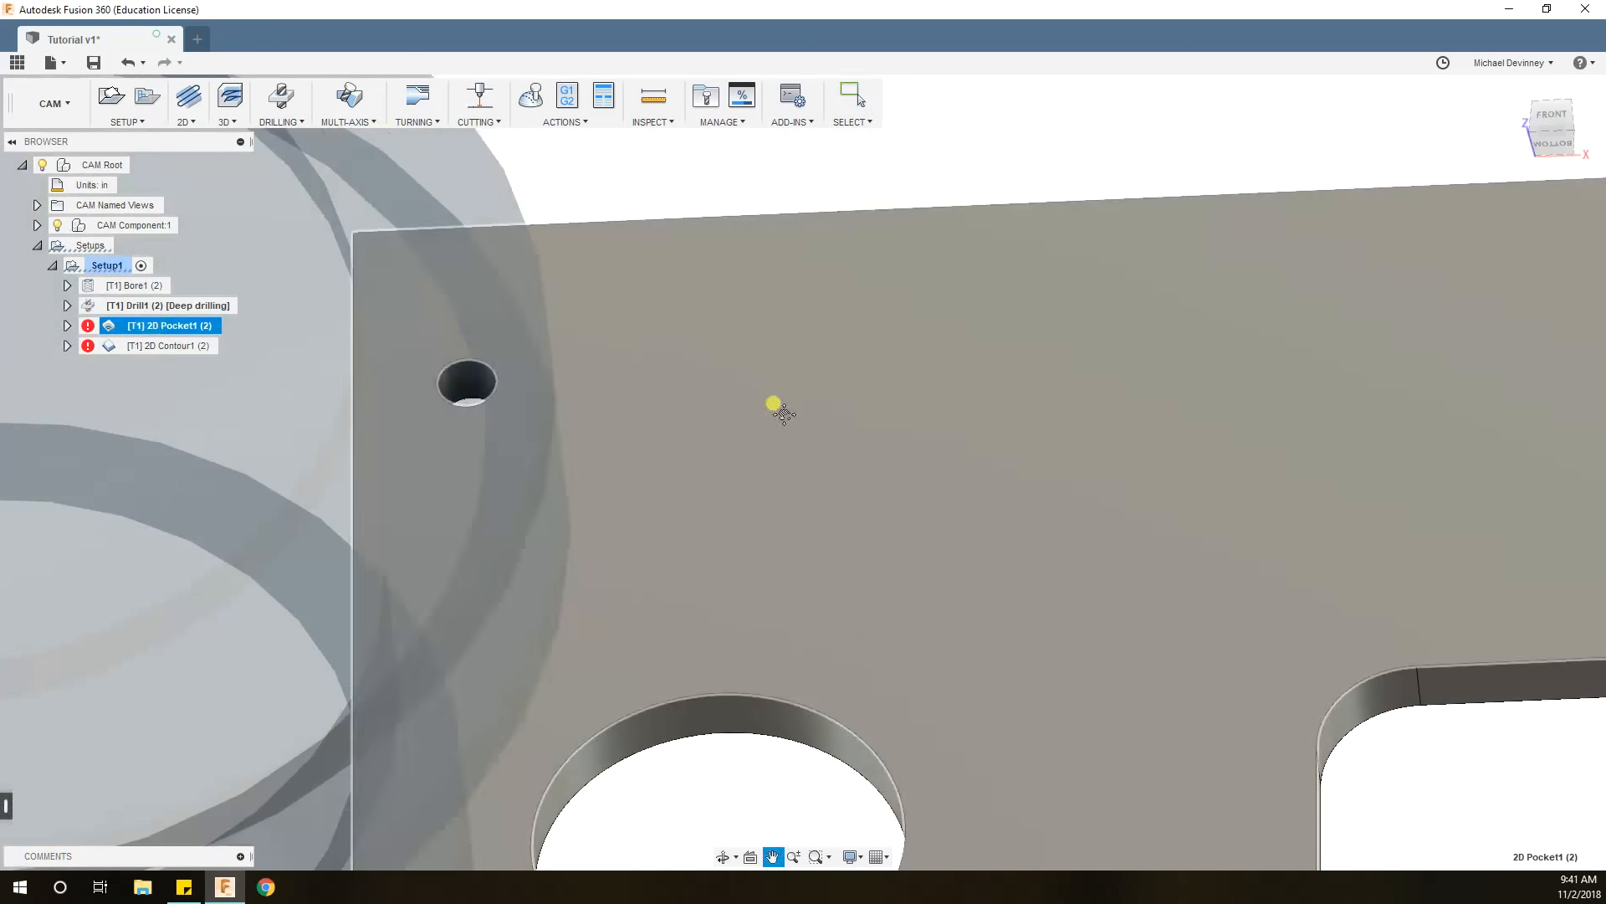
shift+middle_drag(771, 405, 743, 425)
scroll(743, 425, down, 5)
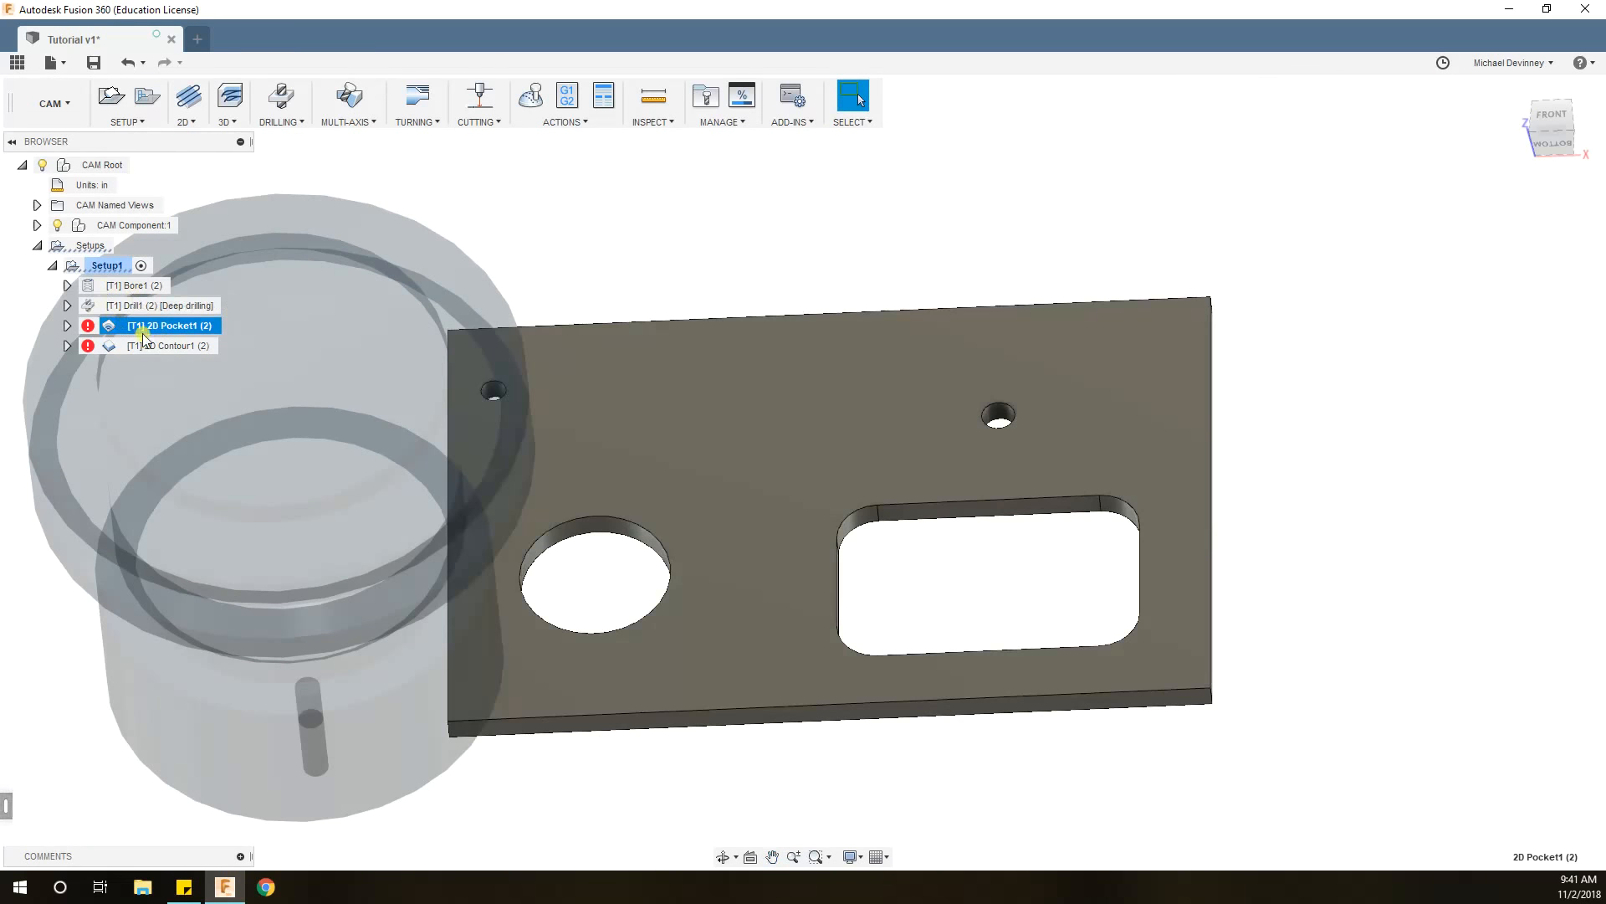
right_click(158, 333)
click(209, 347)
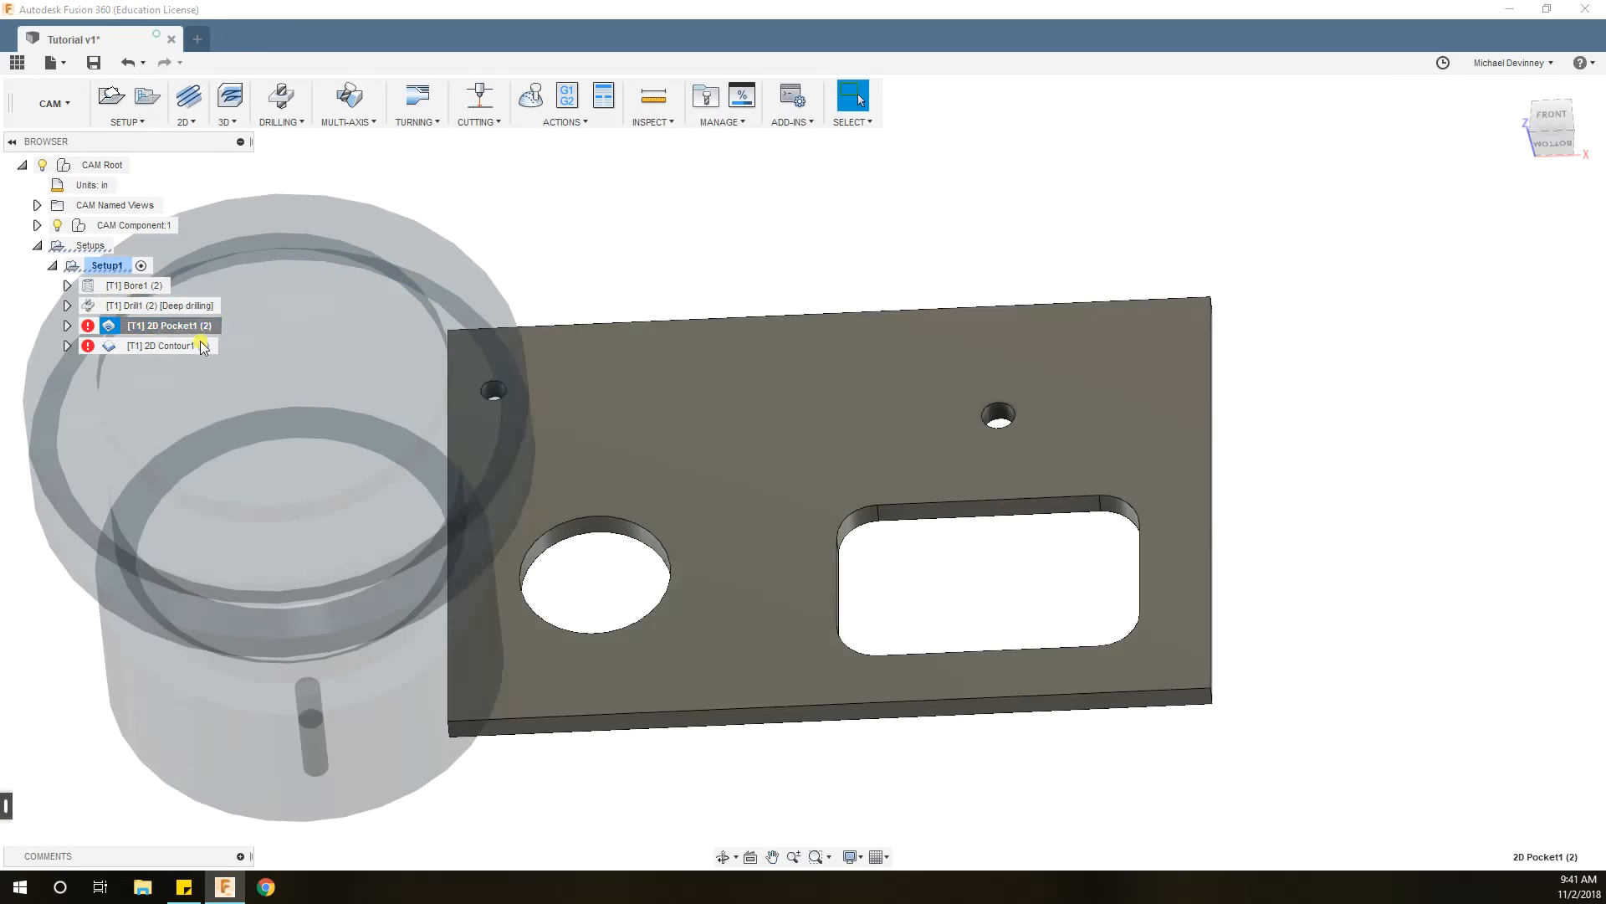
click(1204, 187)
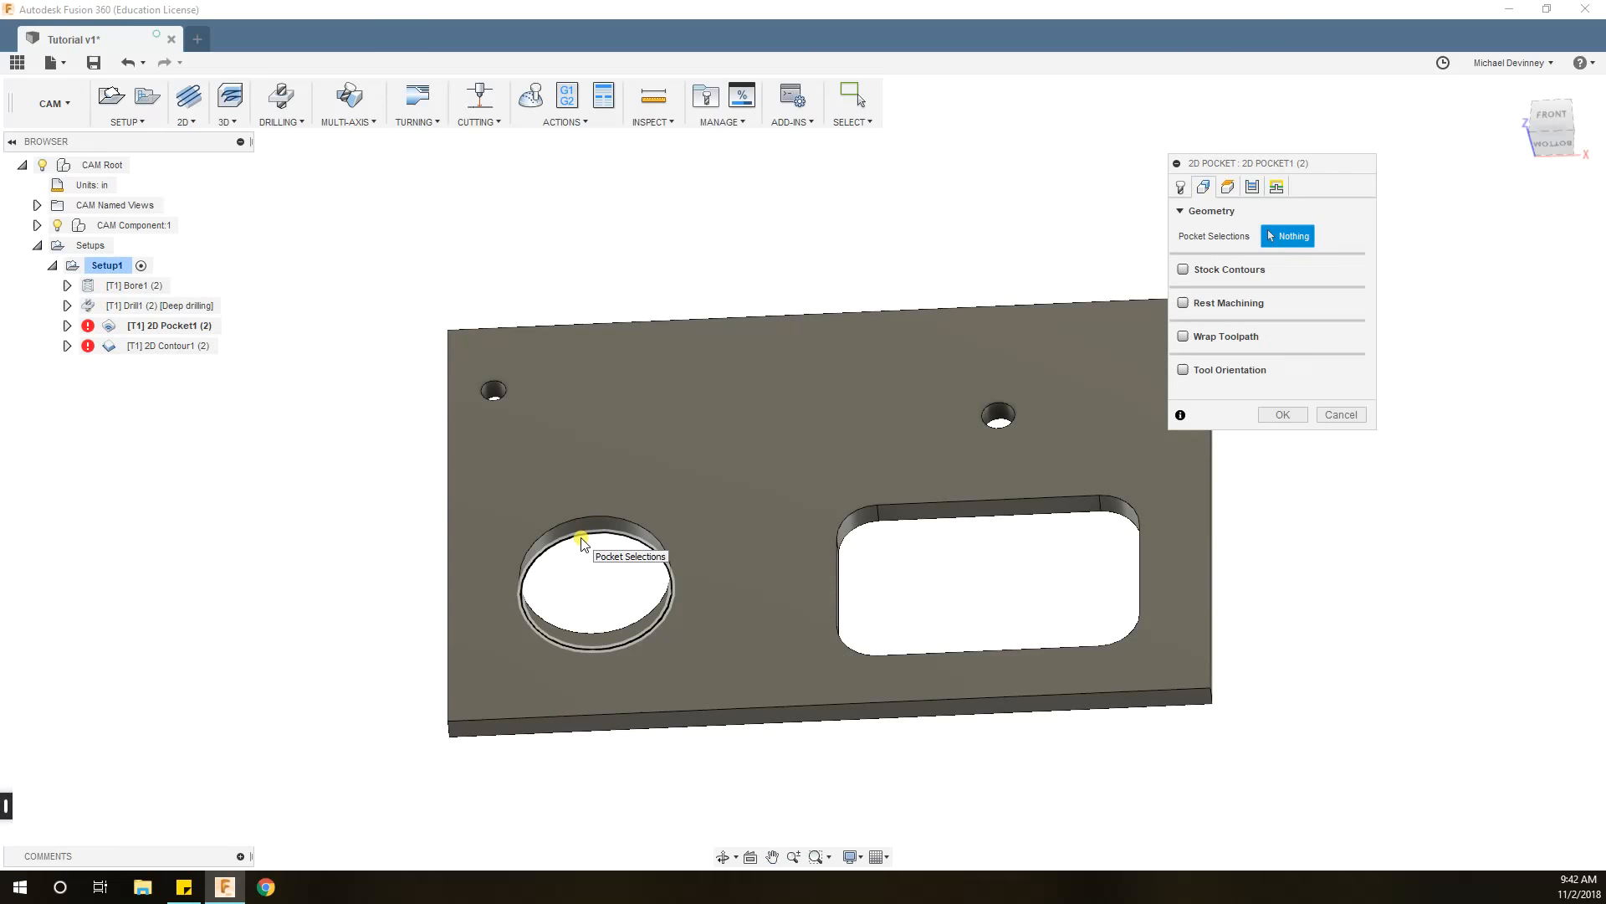
shift+middle_drag(654, 538, 645, 443)
shift+middle_drag(567, 502, 567, 538)
click(566, 540)
shift+middle_drag(712, 536, 734, 476)
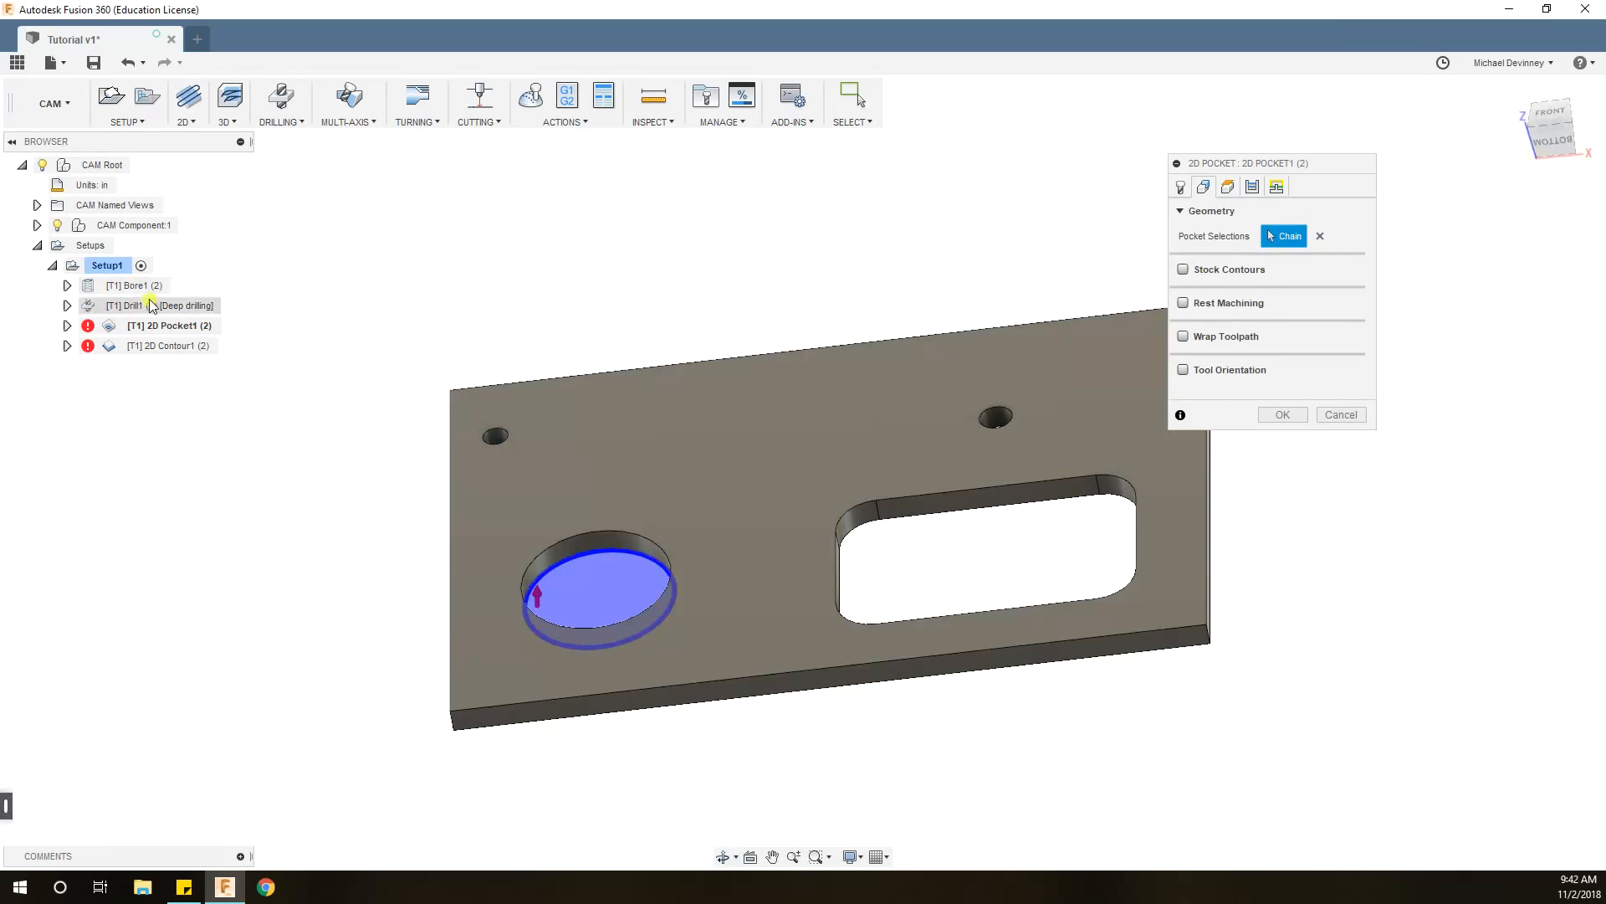
click(1282, 415)
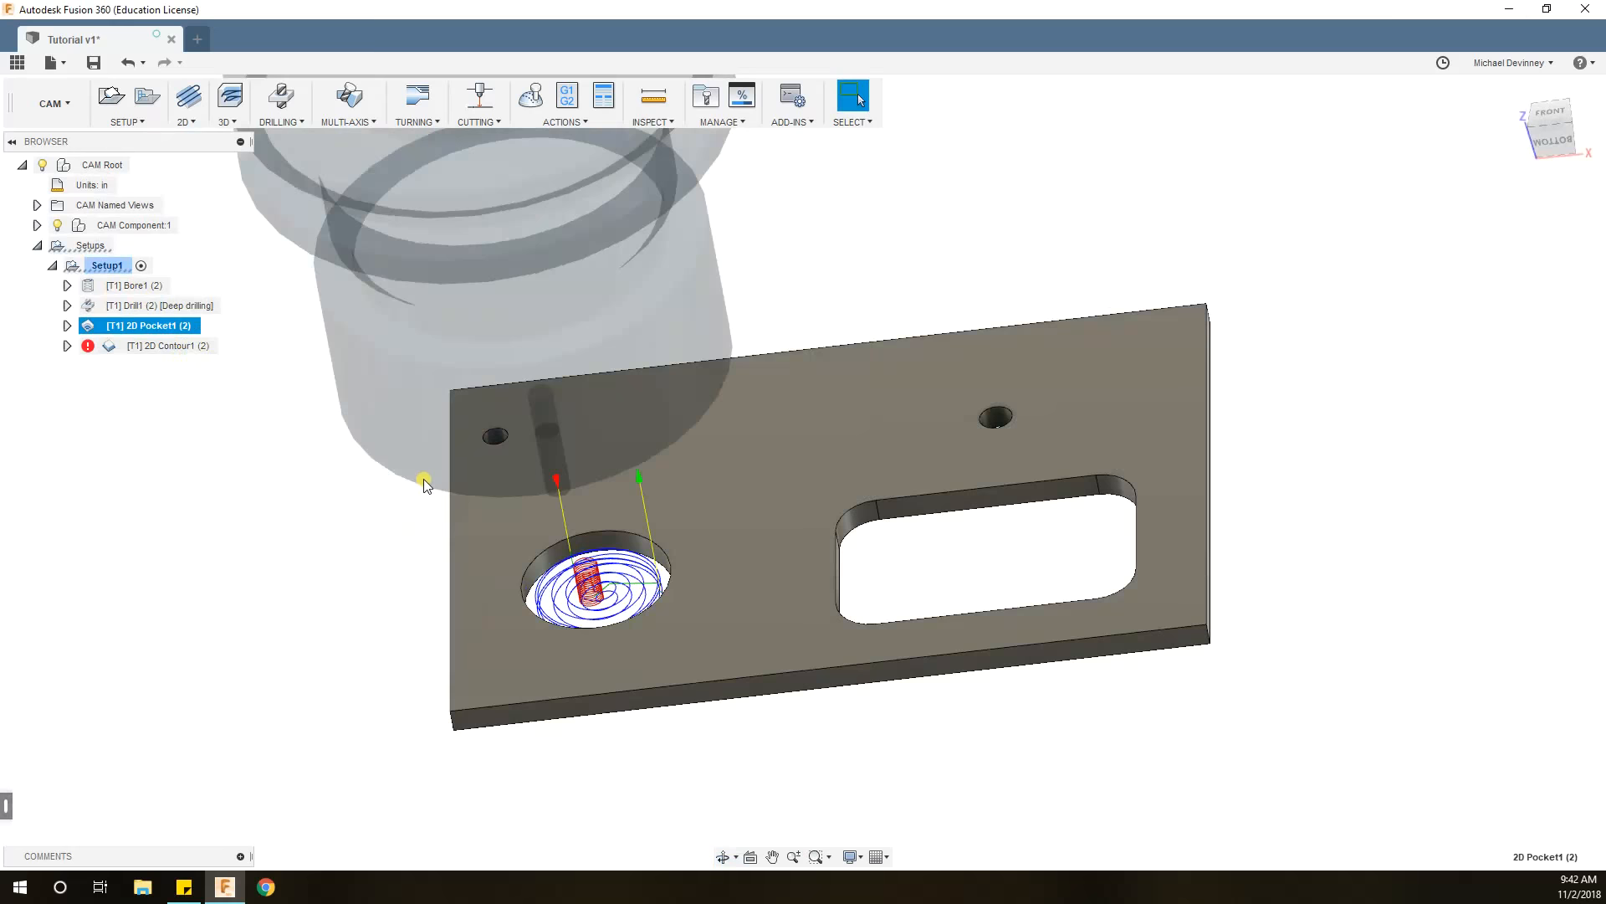
Open the toolpath simulation of the Bore operation with Wall Paint as the stock material.
mouse_move(744, 474)
shift+middle_down()
mouse_move(767, 492)
mouse_move(746, 481)
mouse_move(779, 455)
mouse_move(743, 504)
shift+middle_up()
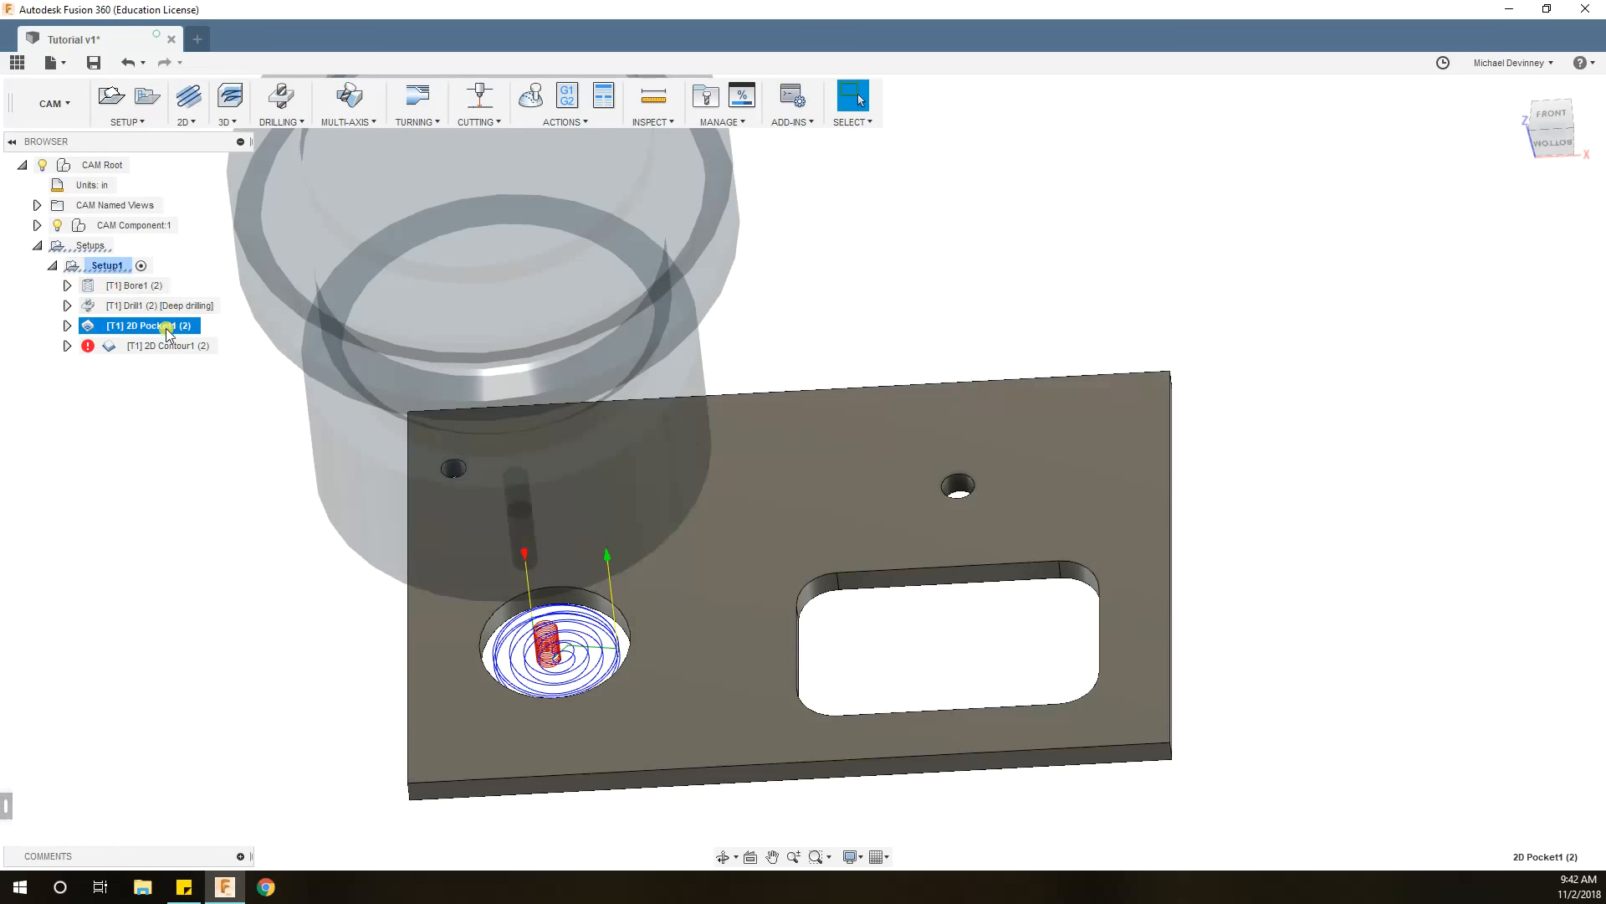
click(132, 286)
right_click(131, 286)
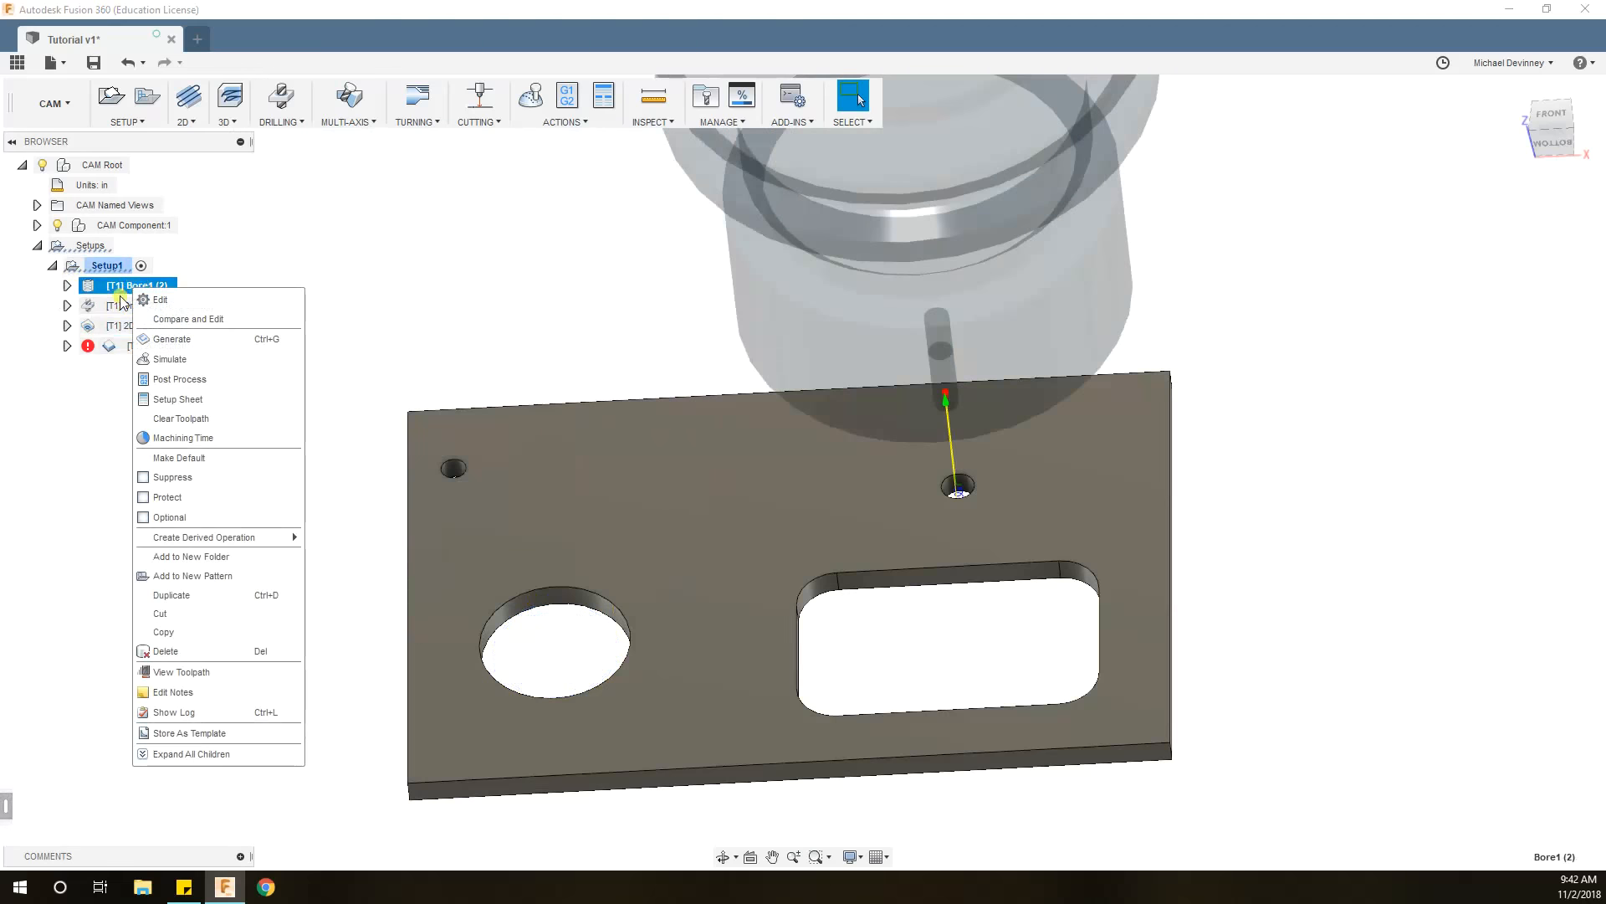
click(199, 357)
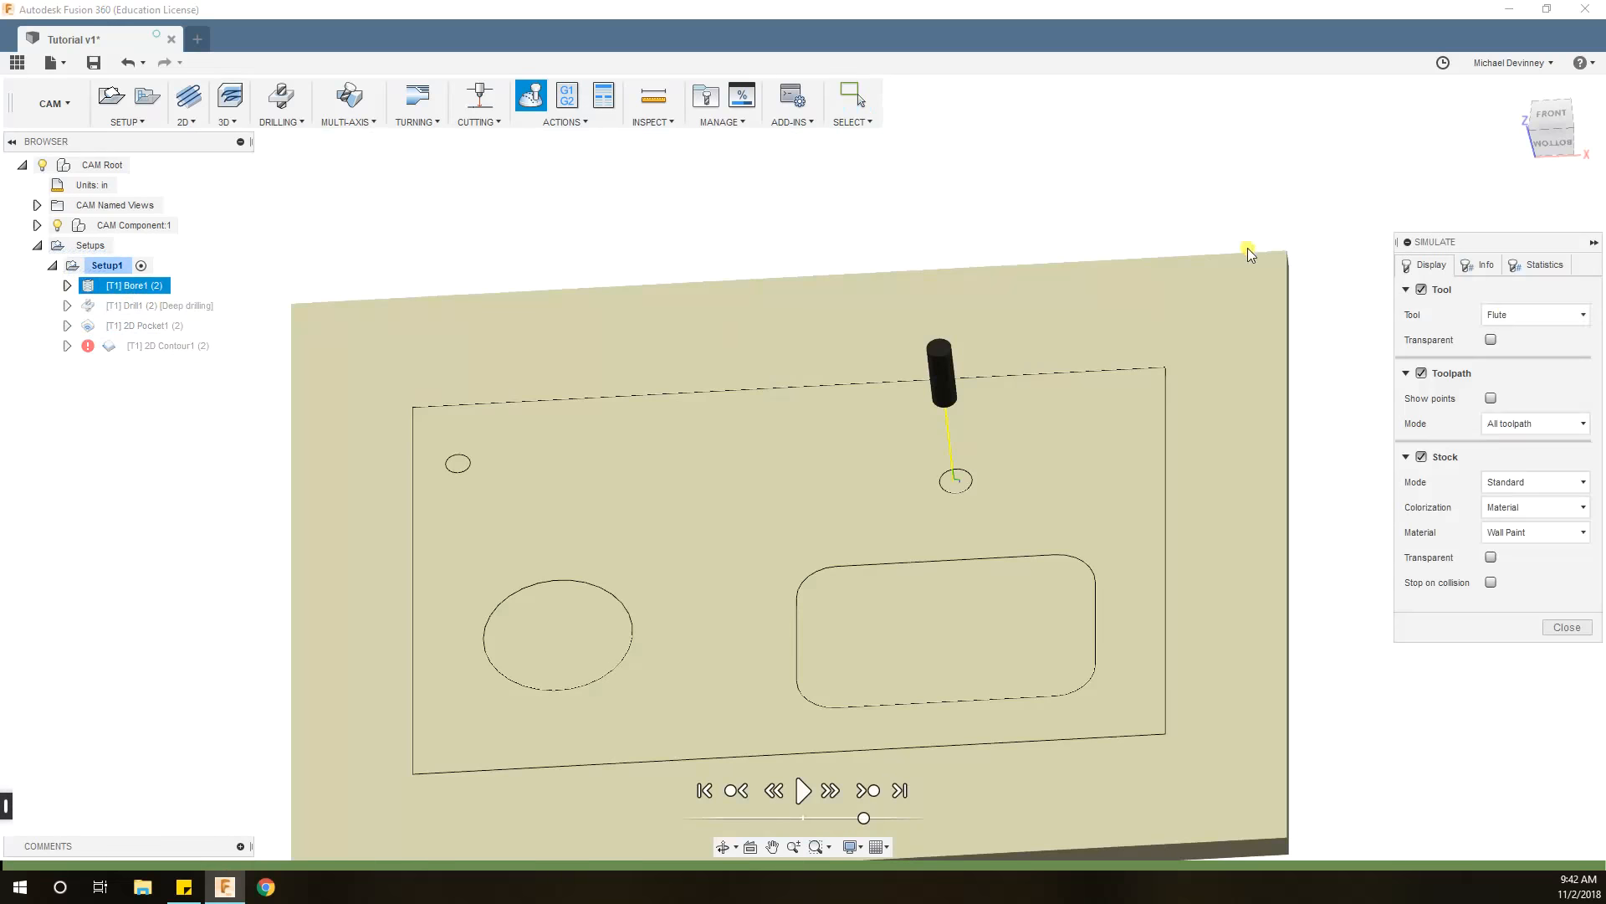
drag(1477, 242, 1419, 184)
middle_drag(1198, 232, 1130, 168)
click(1452, 256)
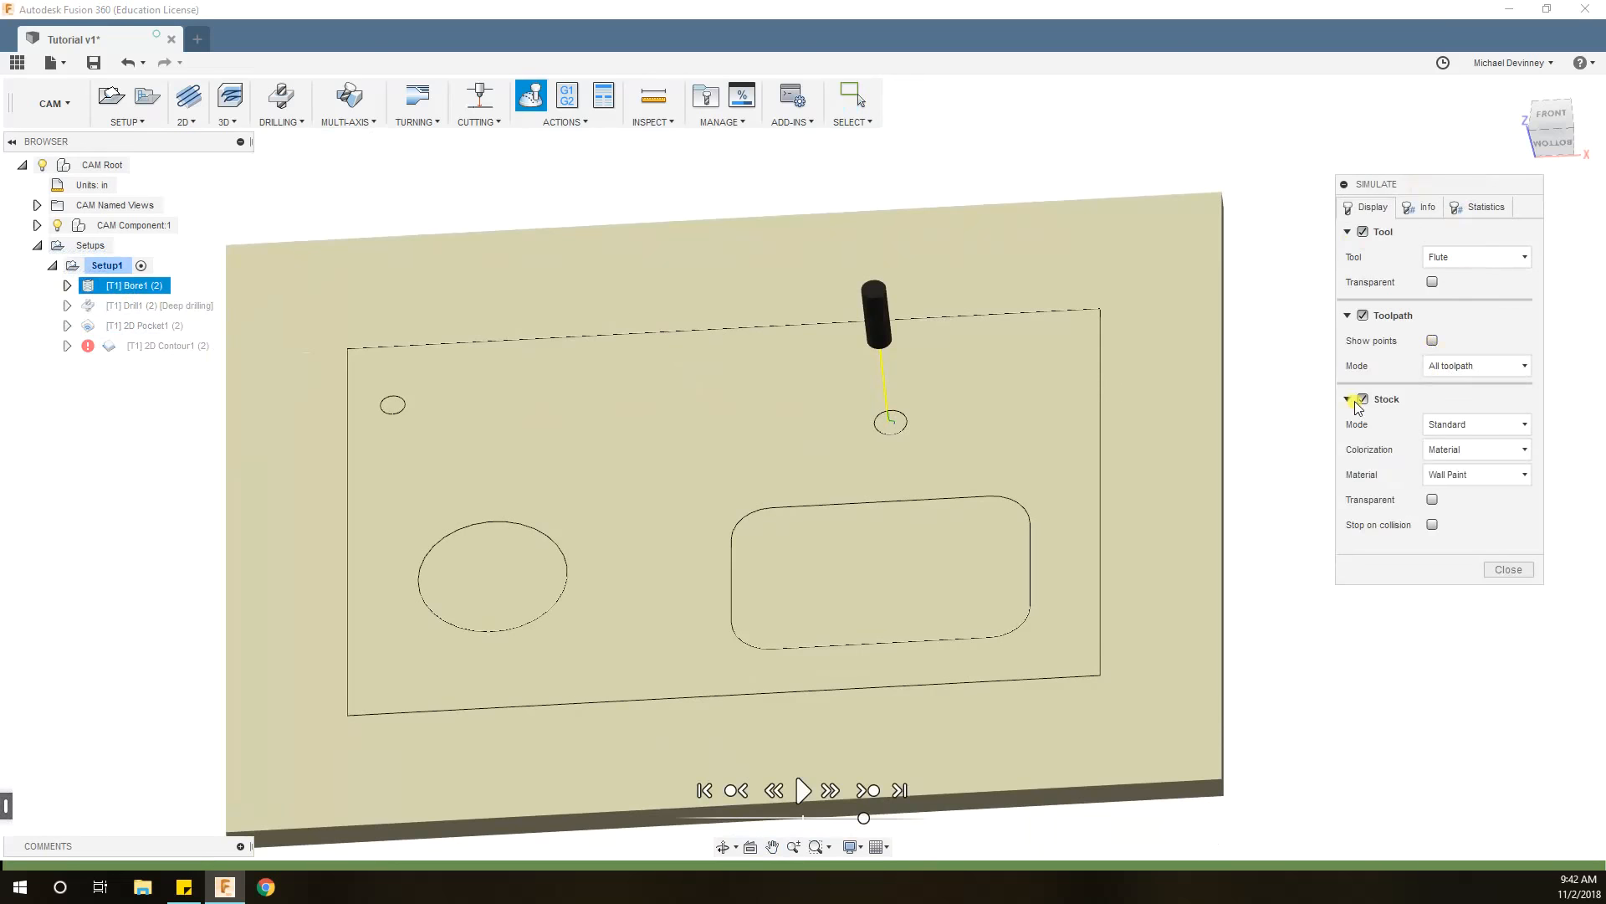
click(1477, 475)
click(1466, 574)
Play the Bore simulation, inspect the helical cut through the hole up close, and close the simulation.
scroll(887, 452, up, 5)
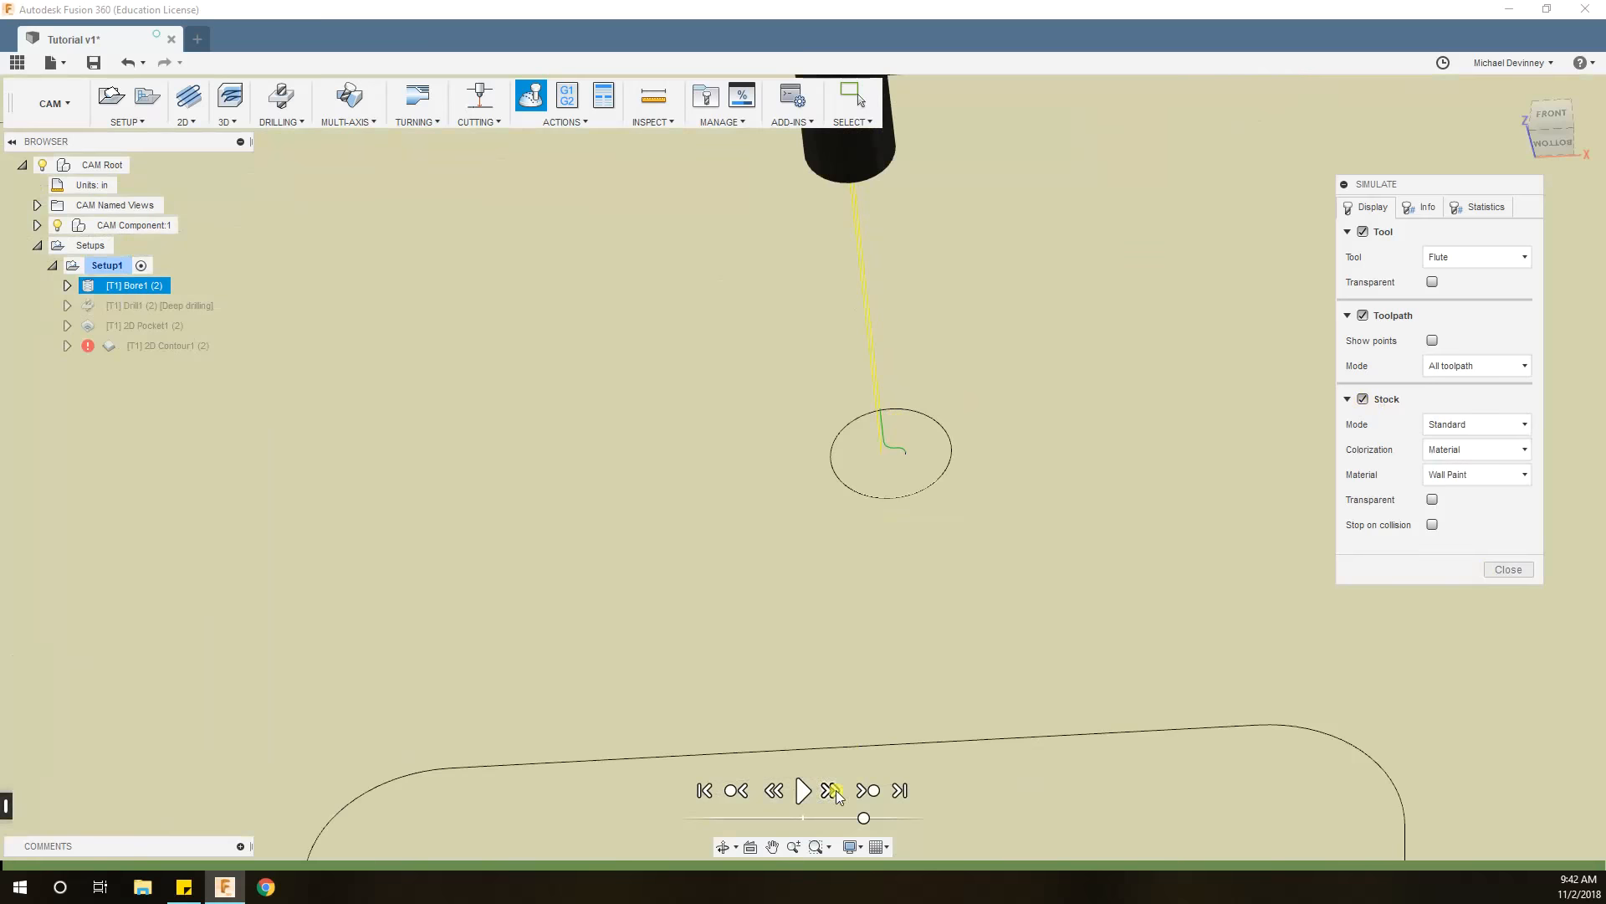
middle_drag(946, 456, 836, 496)
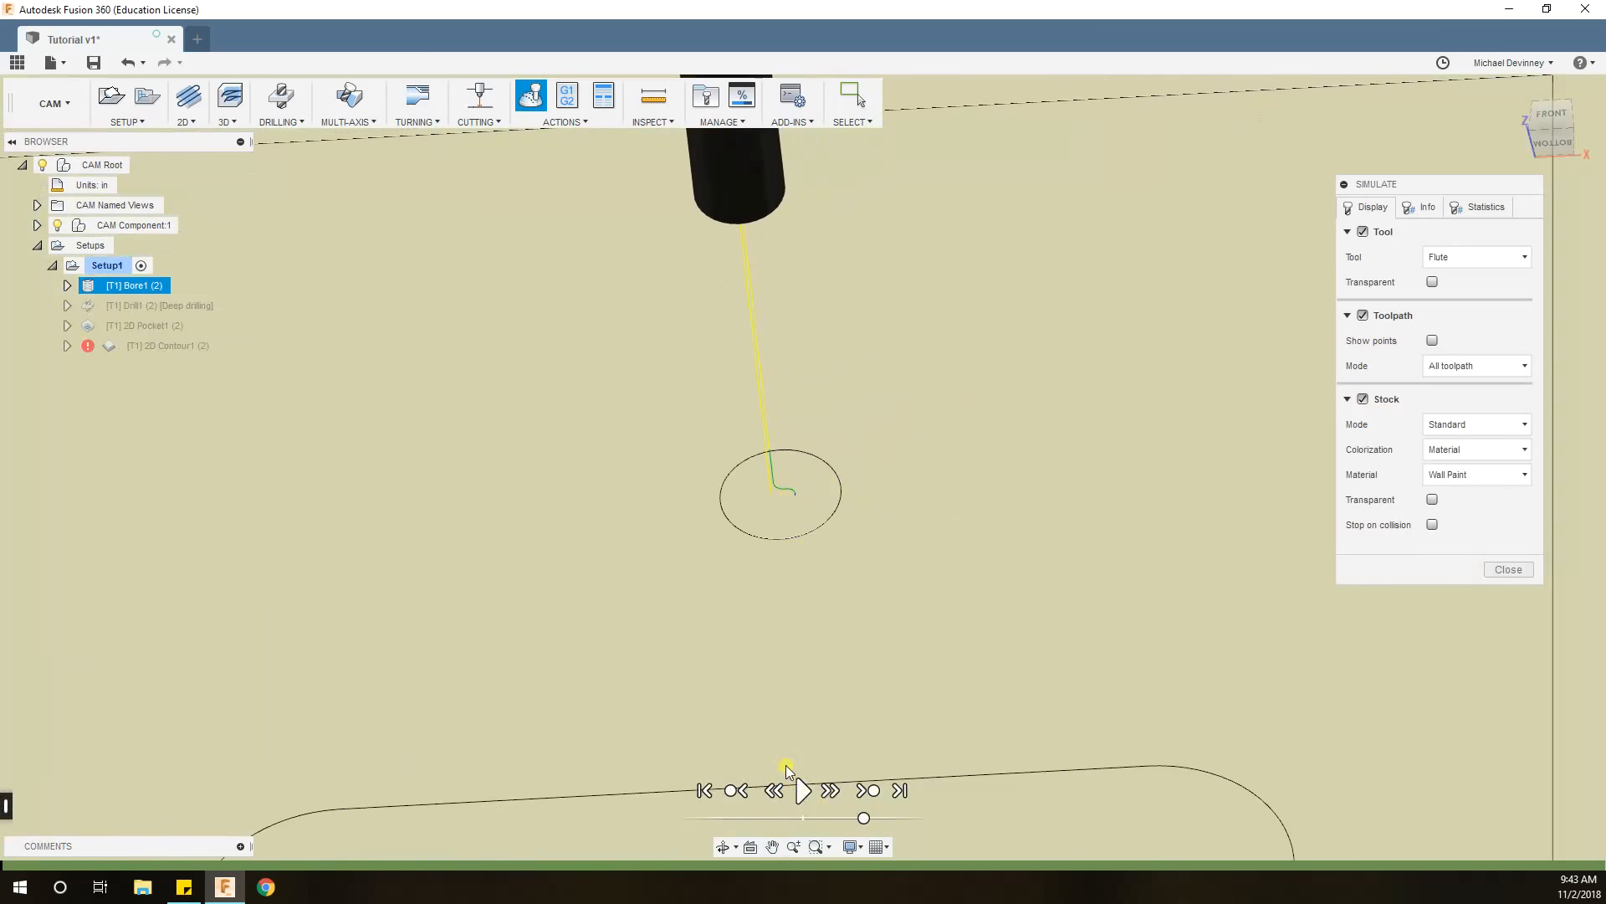
click(806, 796)
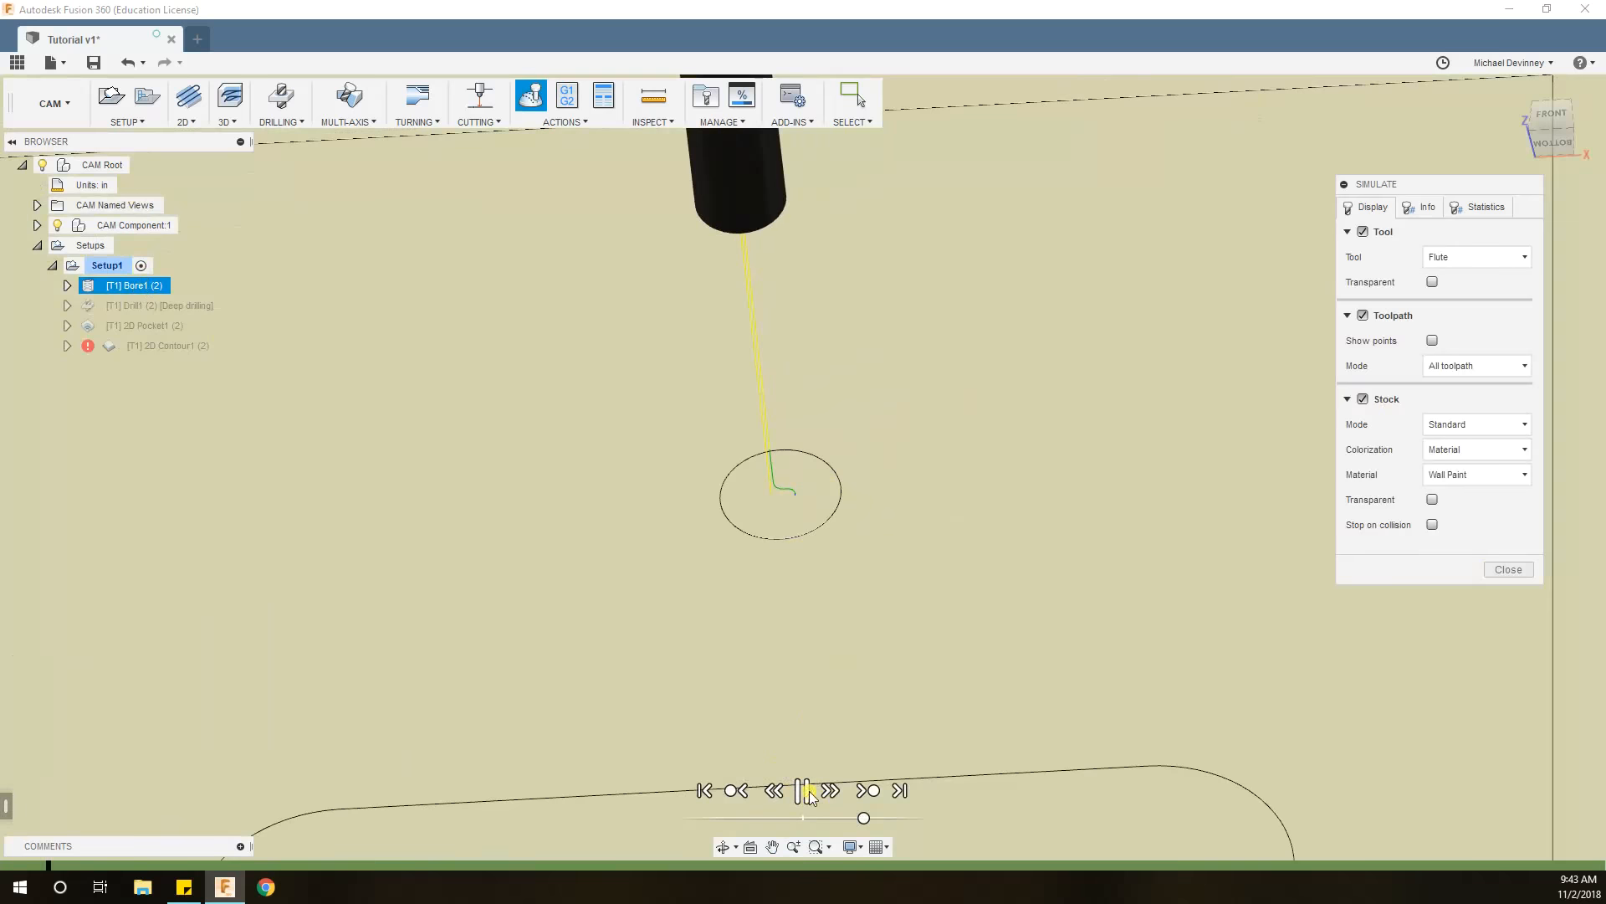
shift+middle_drag(814, 563, 885, 474)
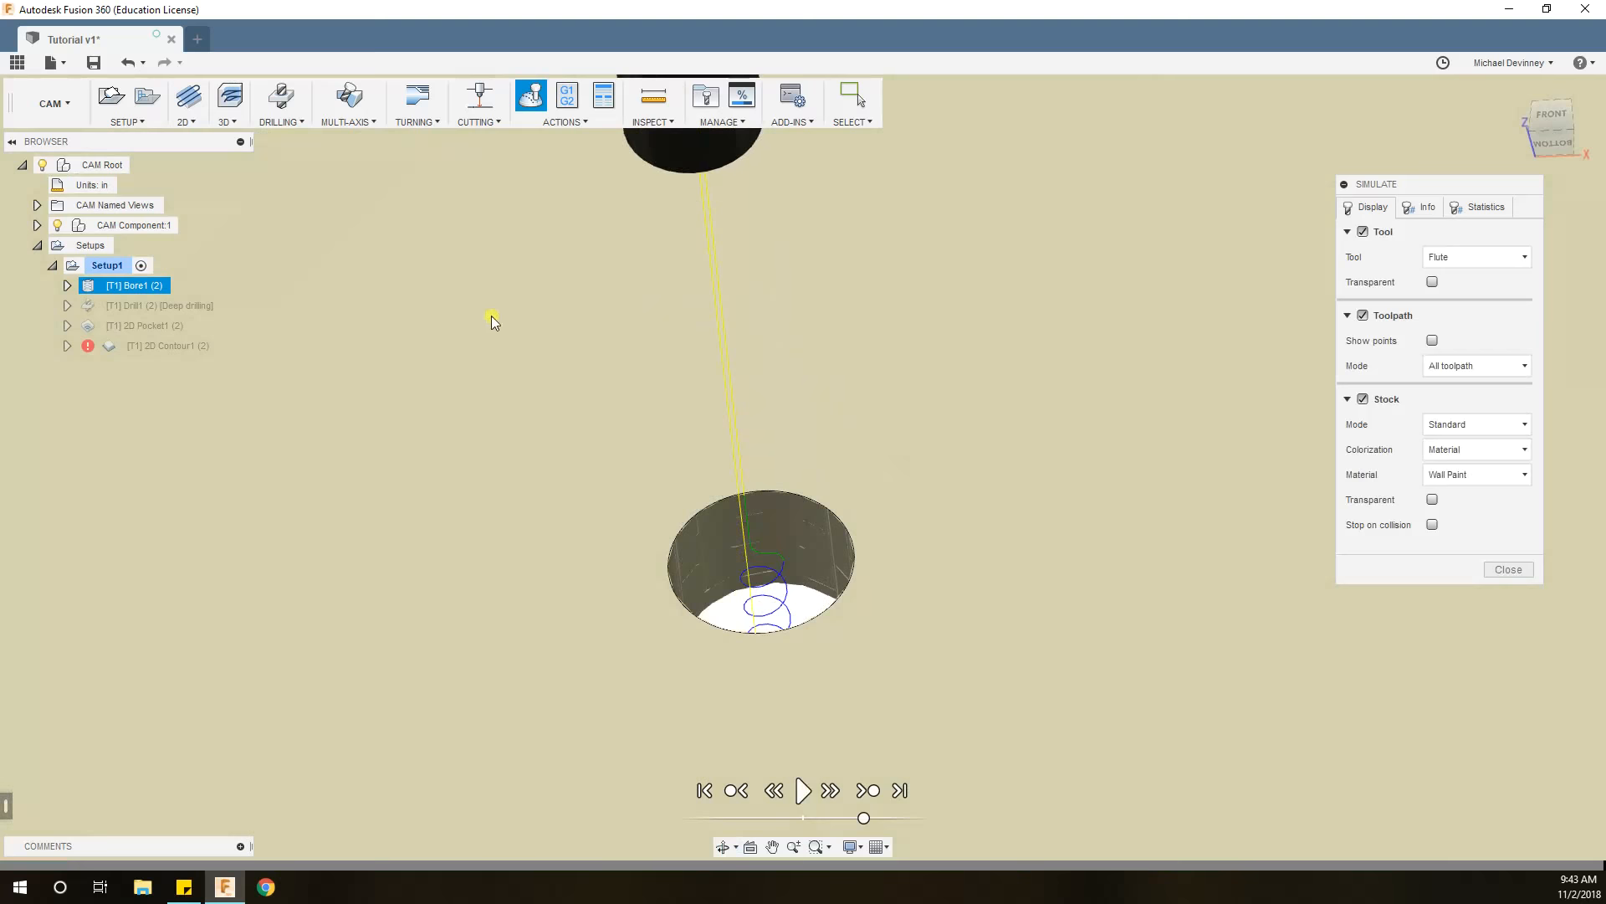
middle_drag(526, 301, 472, 248)
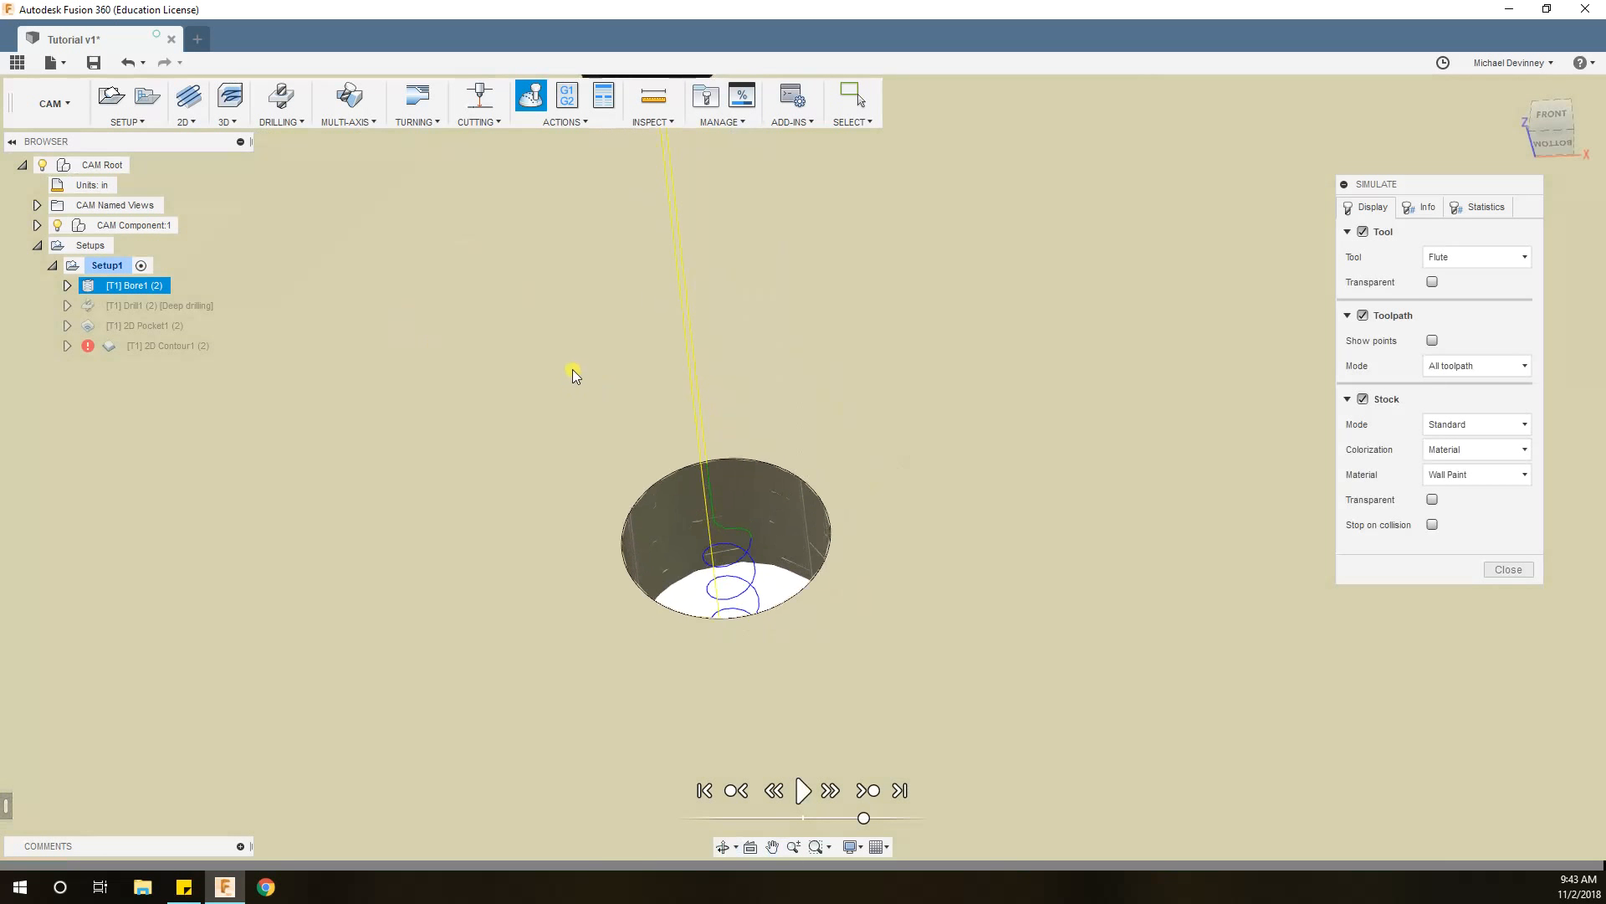
scroll(573, 376, down, 5)
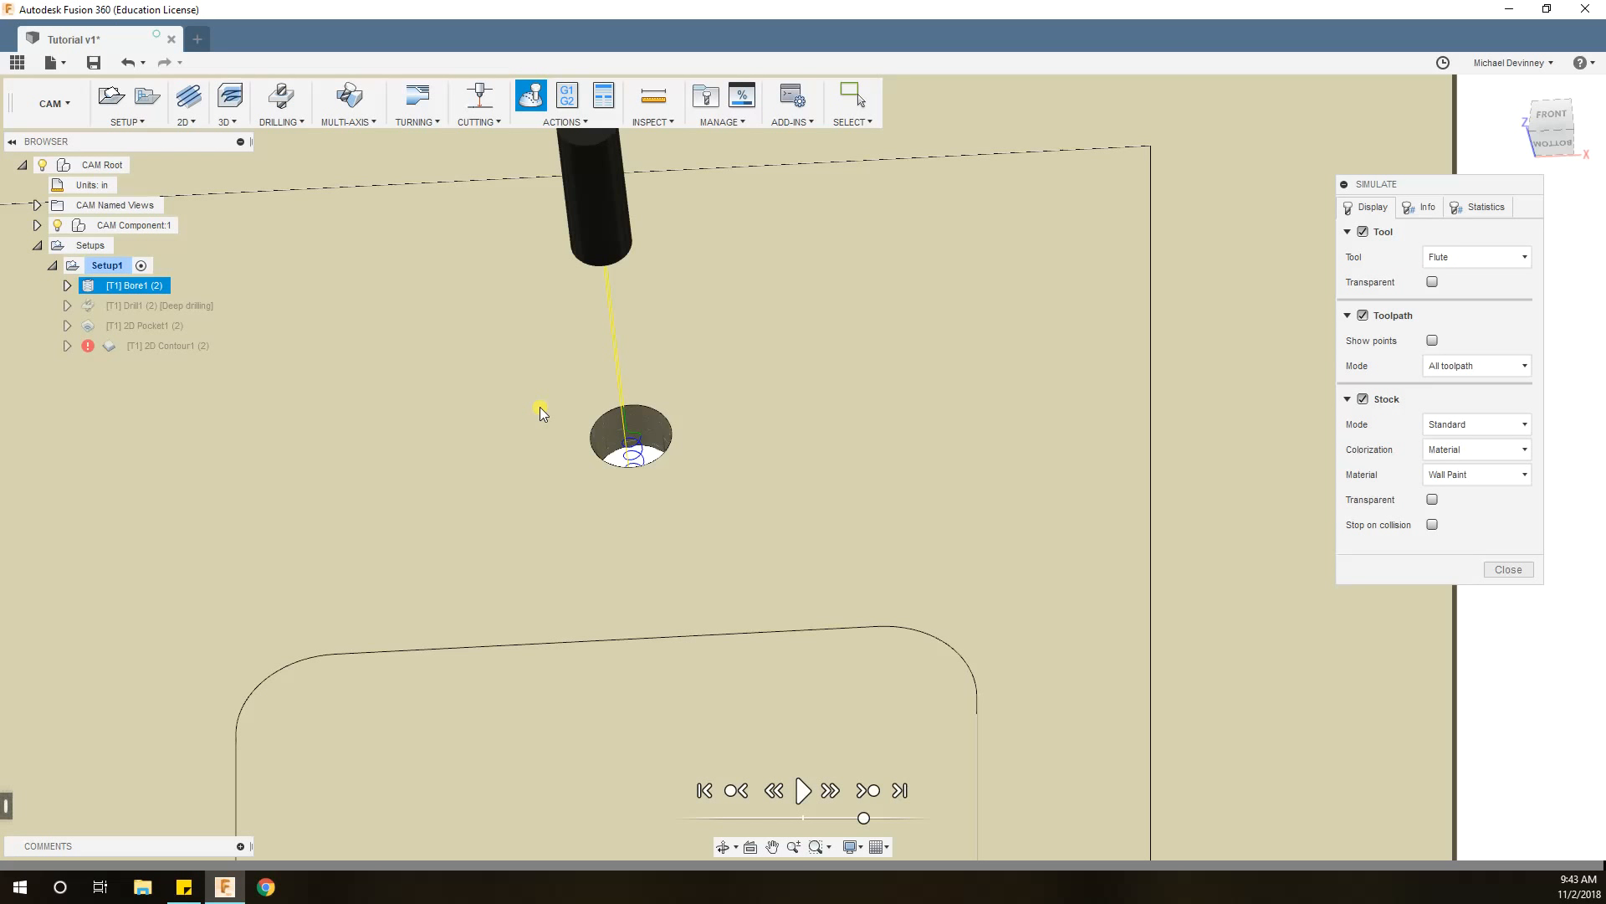
click(1511, 570)
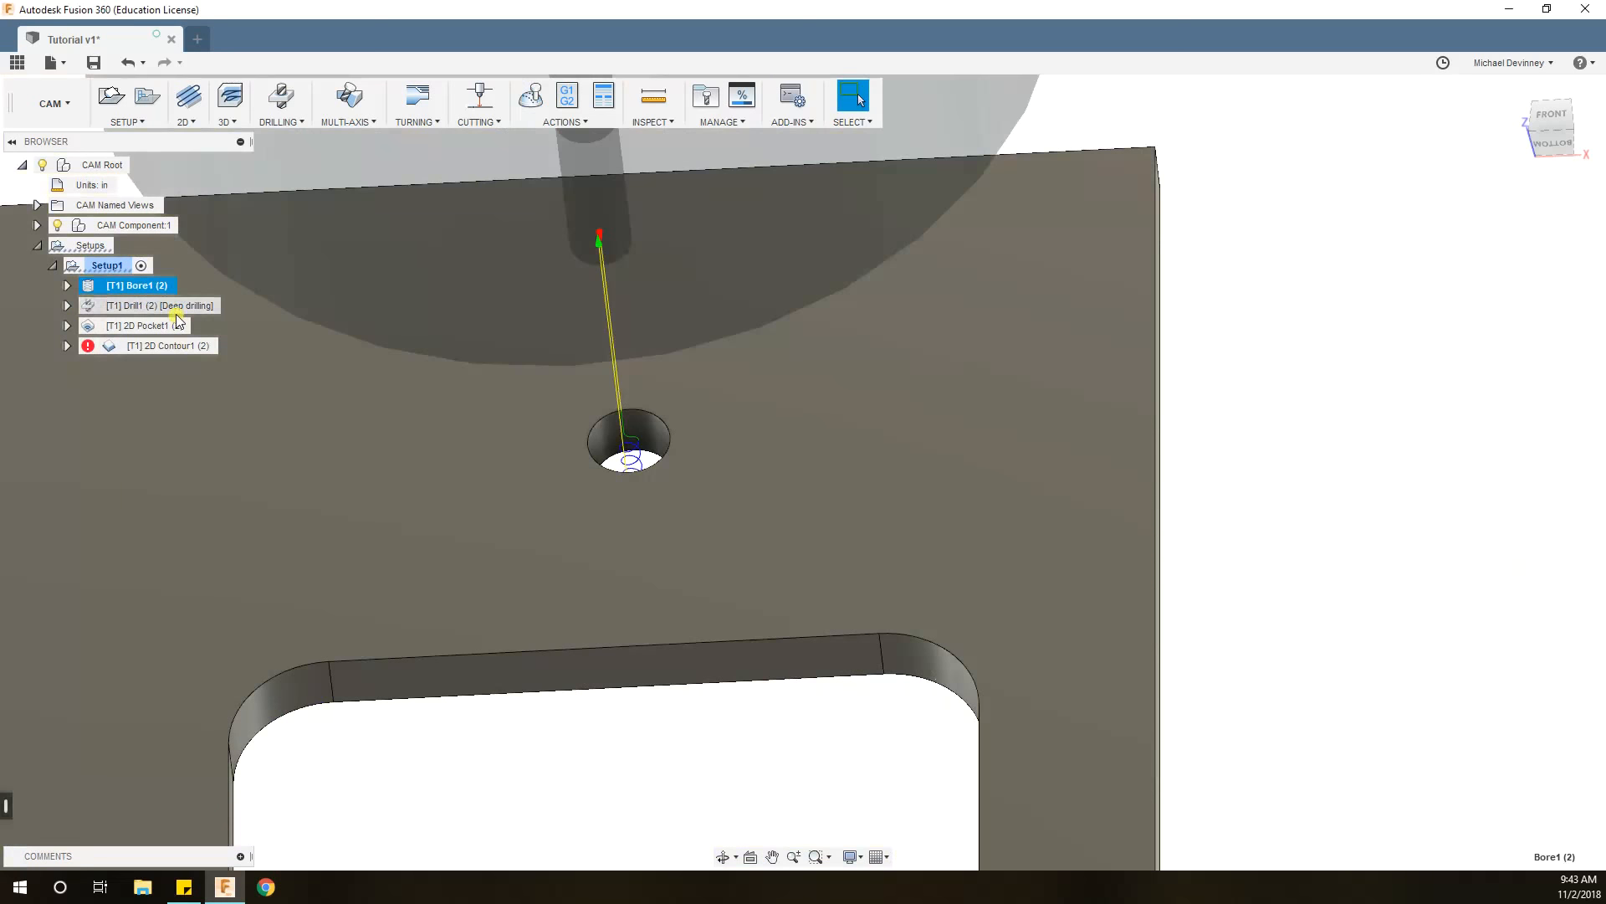
Simulate the deep drilling operation on the smallest hole near the plate's upper-left corner, and close the simulation.
click(177, 307)
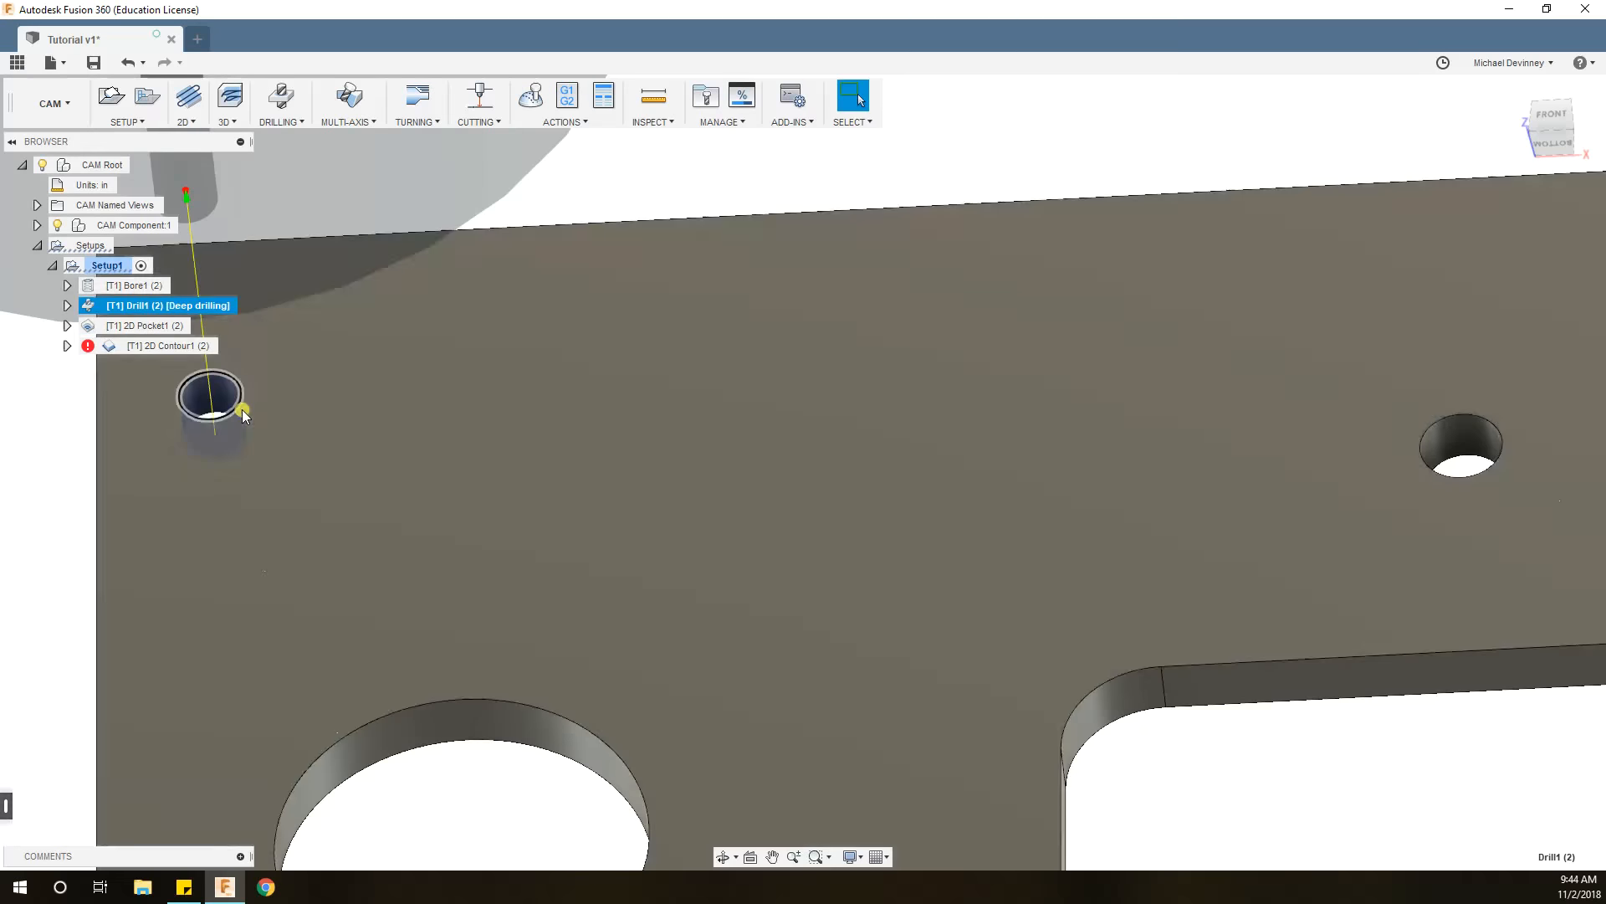
middle_drag(302, 394, 308, 410)
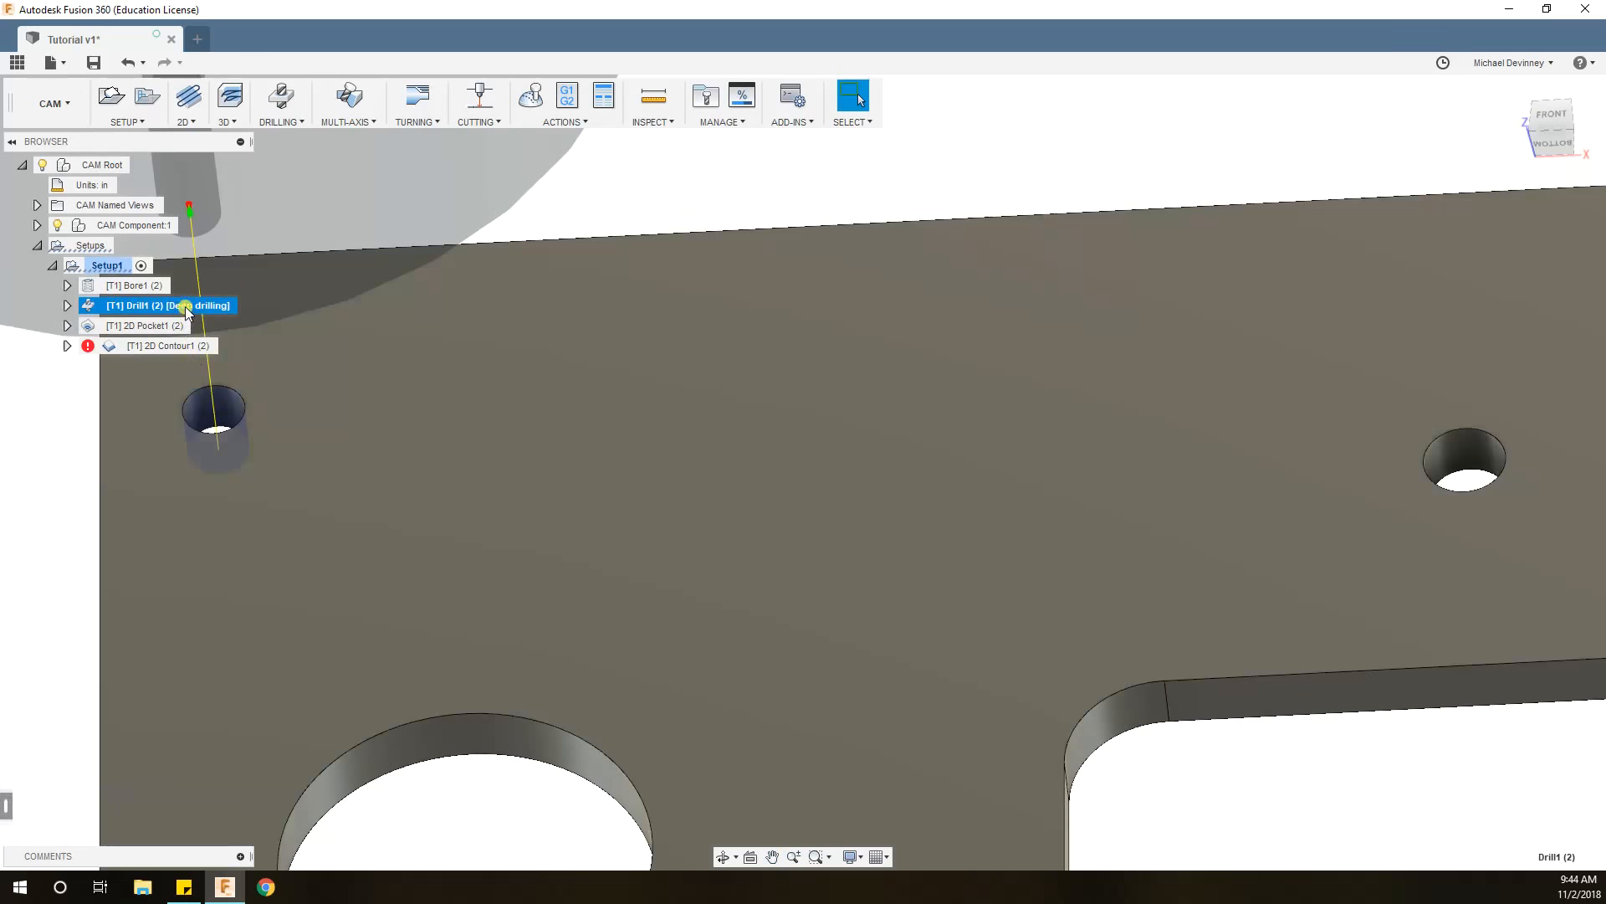
right_click(186, 311)
click(220, 375)
middle_drag(261, 418, 660, 435)
scroll(550, 438, up, 4)
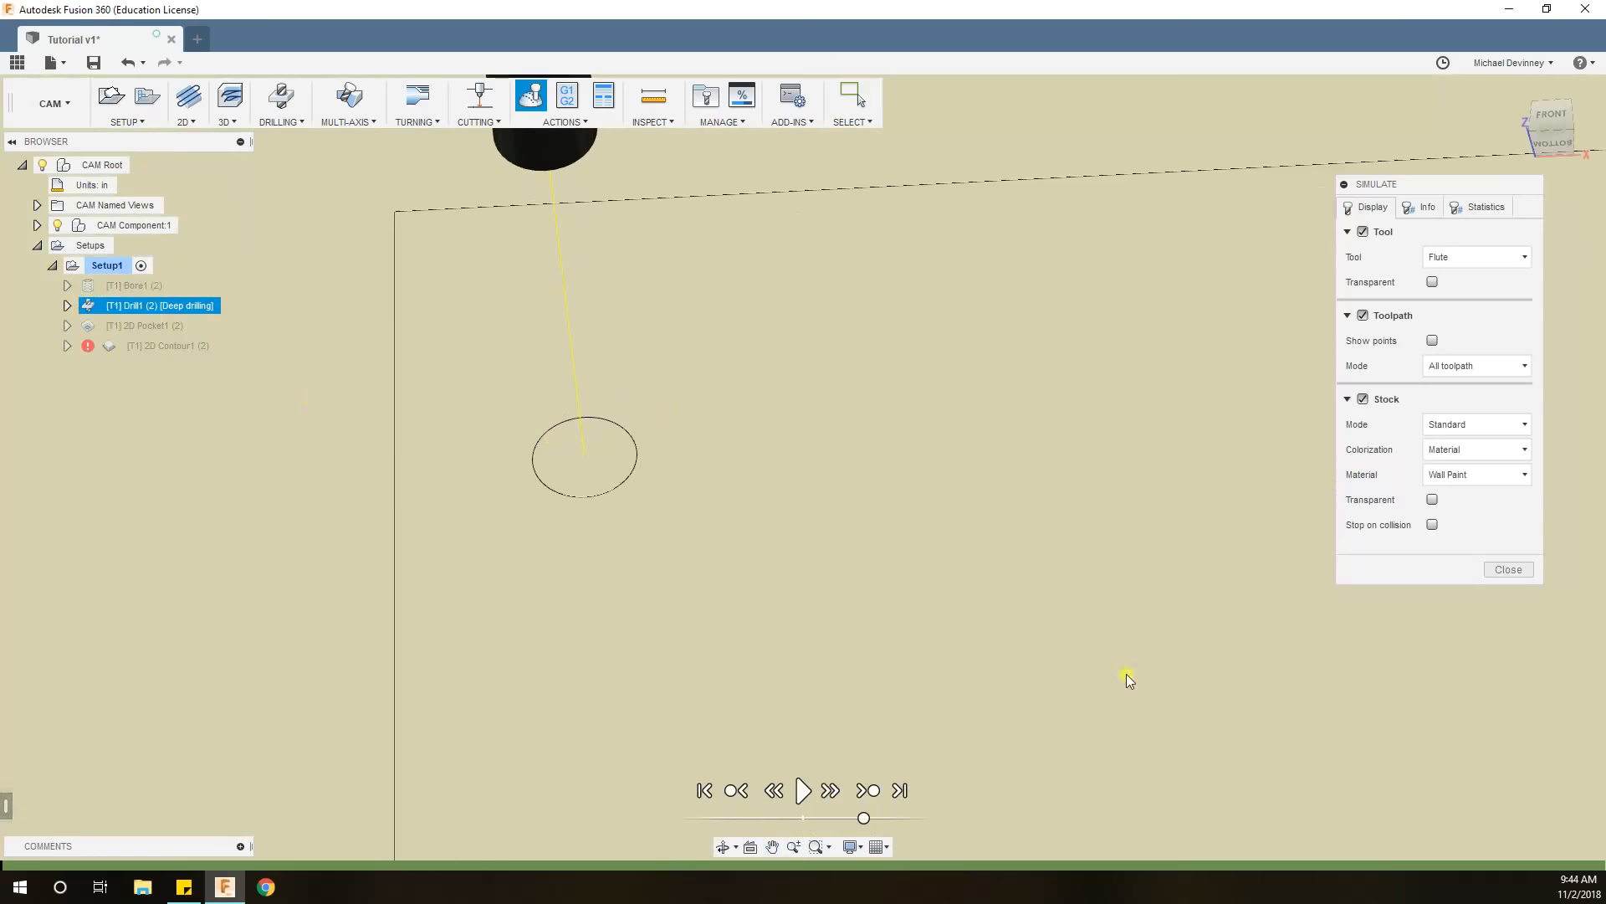
click(805, 790)
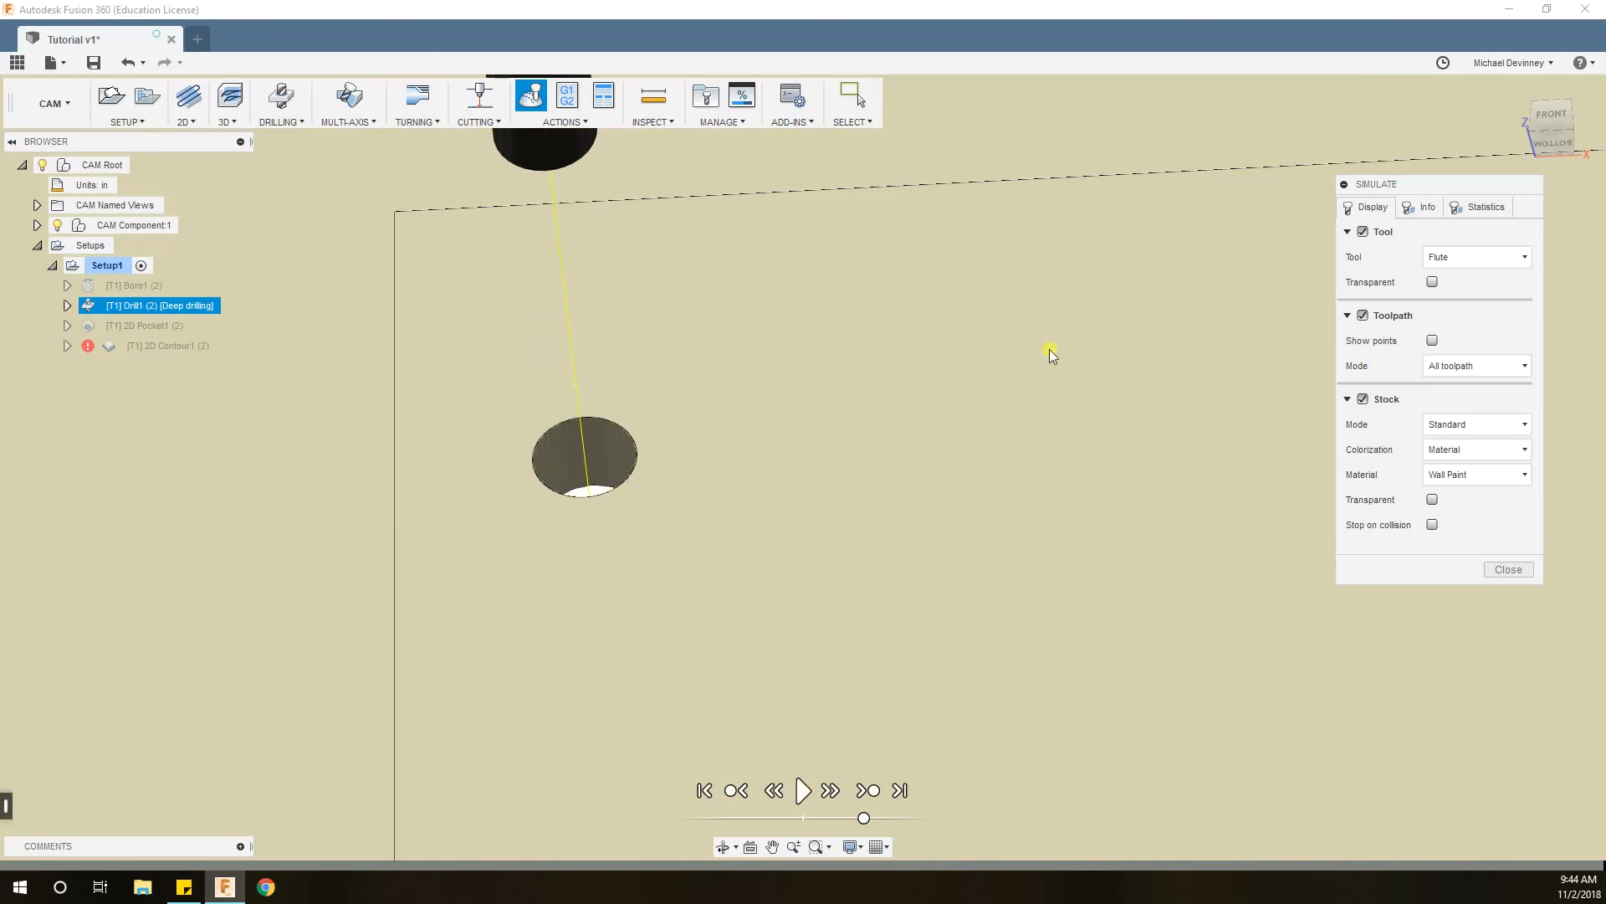
click(1508, 569)
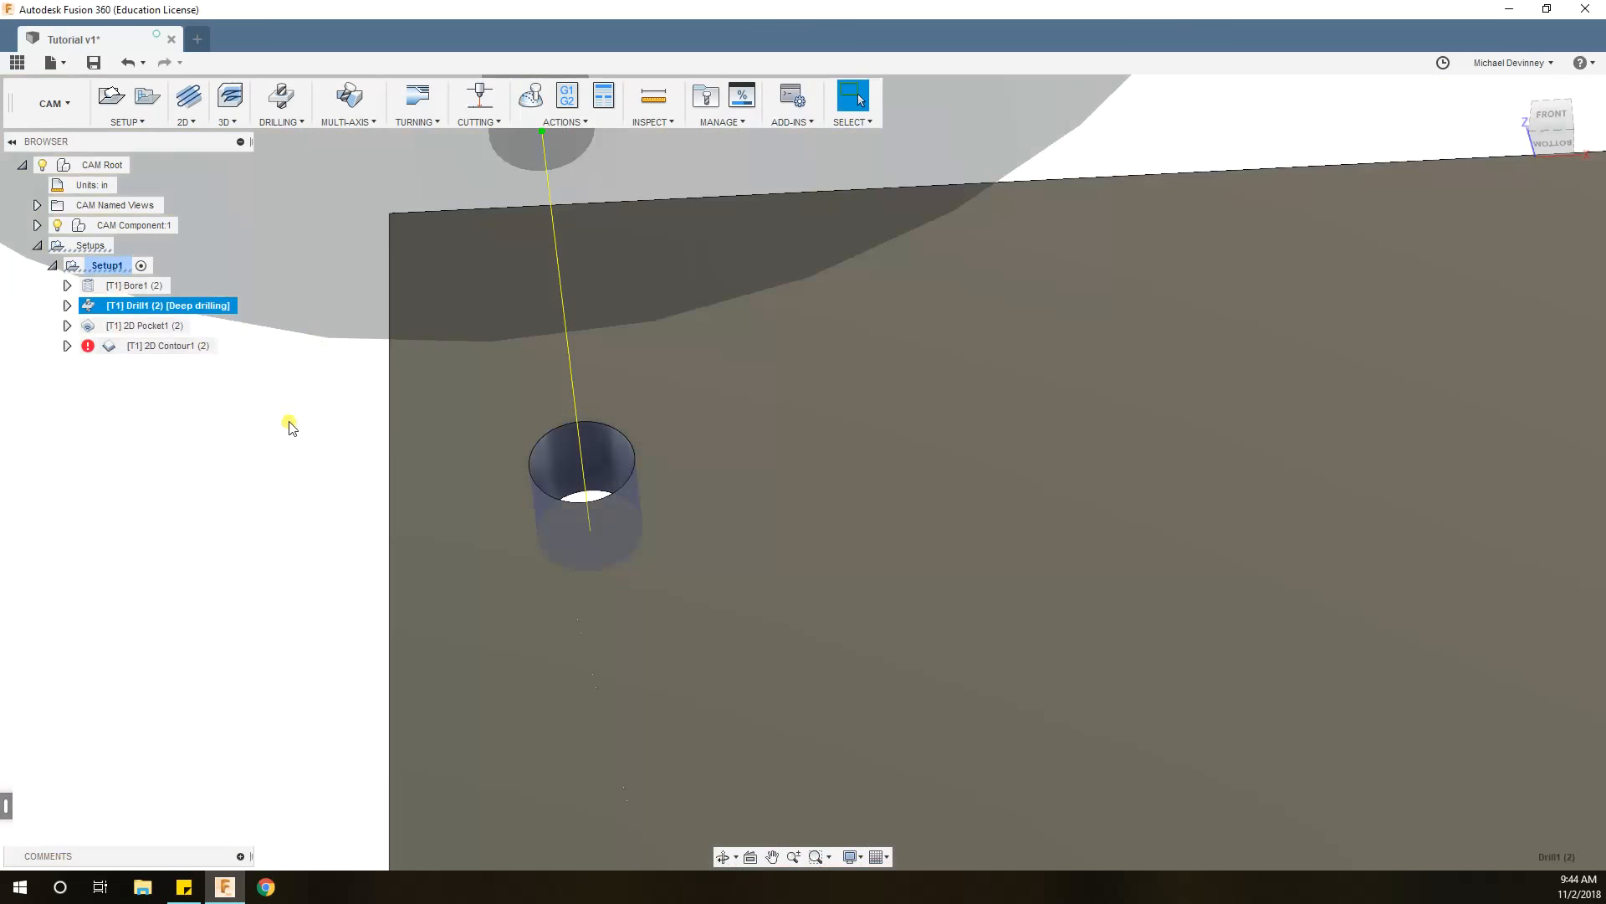
Examine the 2D Pocket toolpath in the large circular hole, play its simulation, and close the simulation.
scroll(524, 417, down, 5)
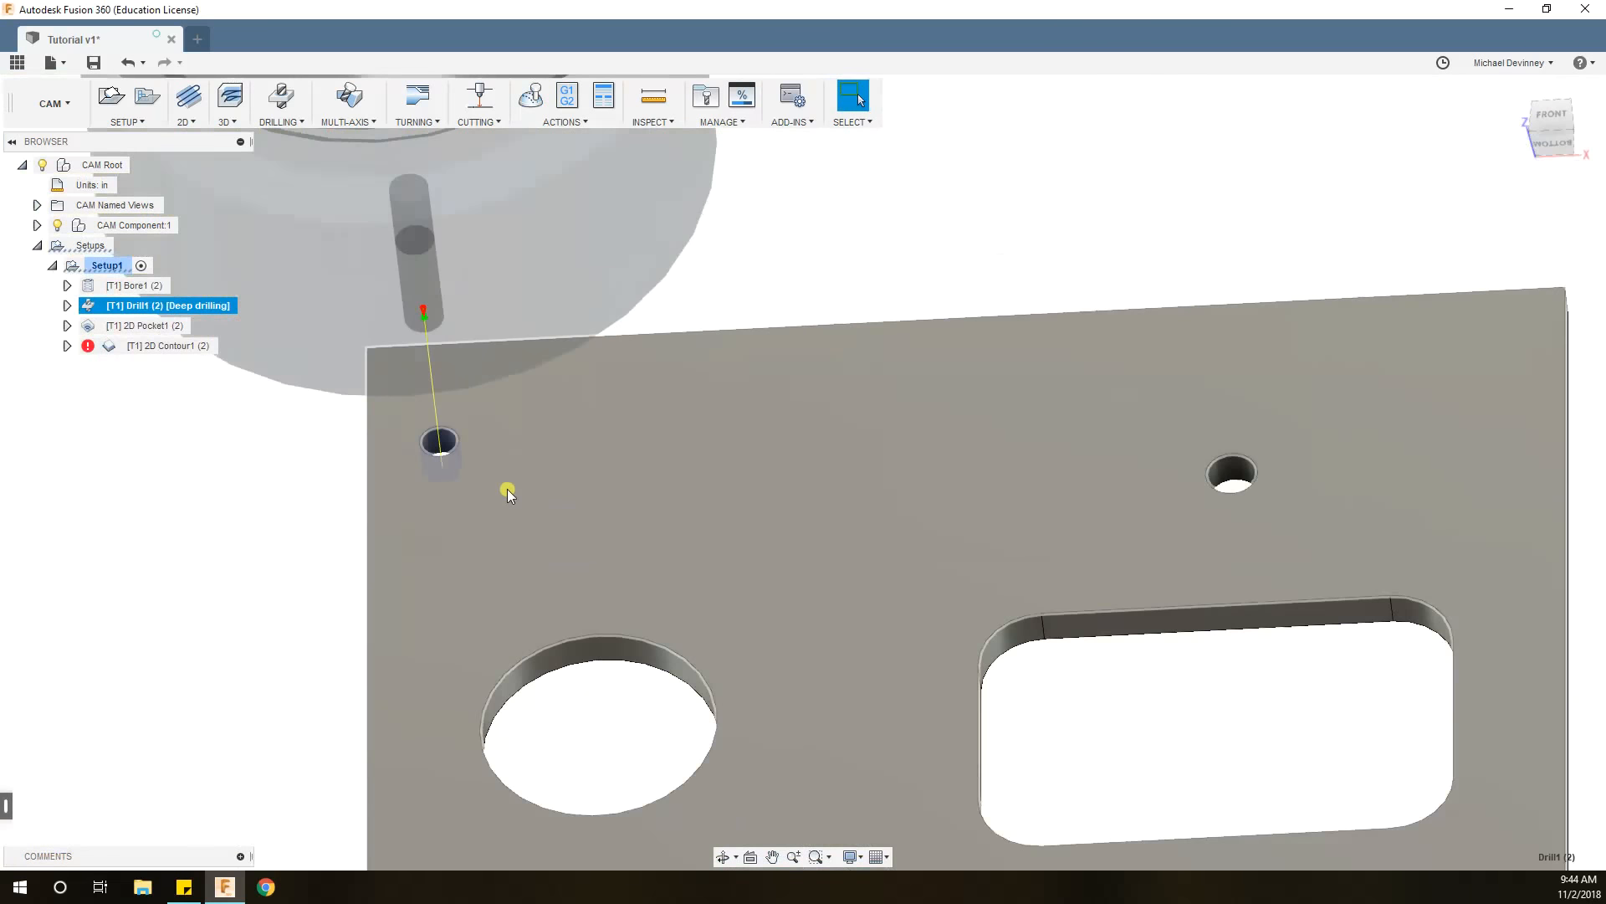
mouse_move(638, 481)
middle_down()
mouse_move(747, 337)
mouse_move(606, 338)
middle_up()
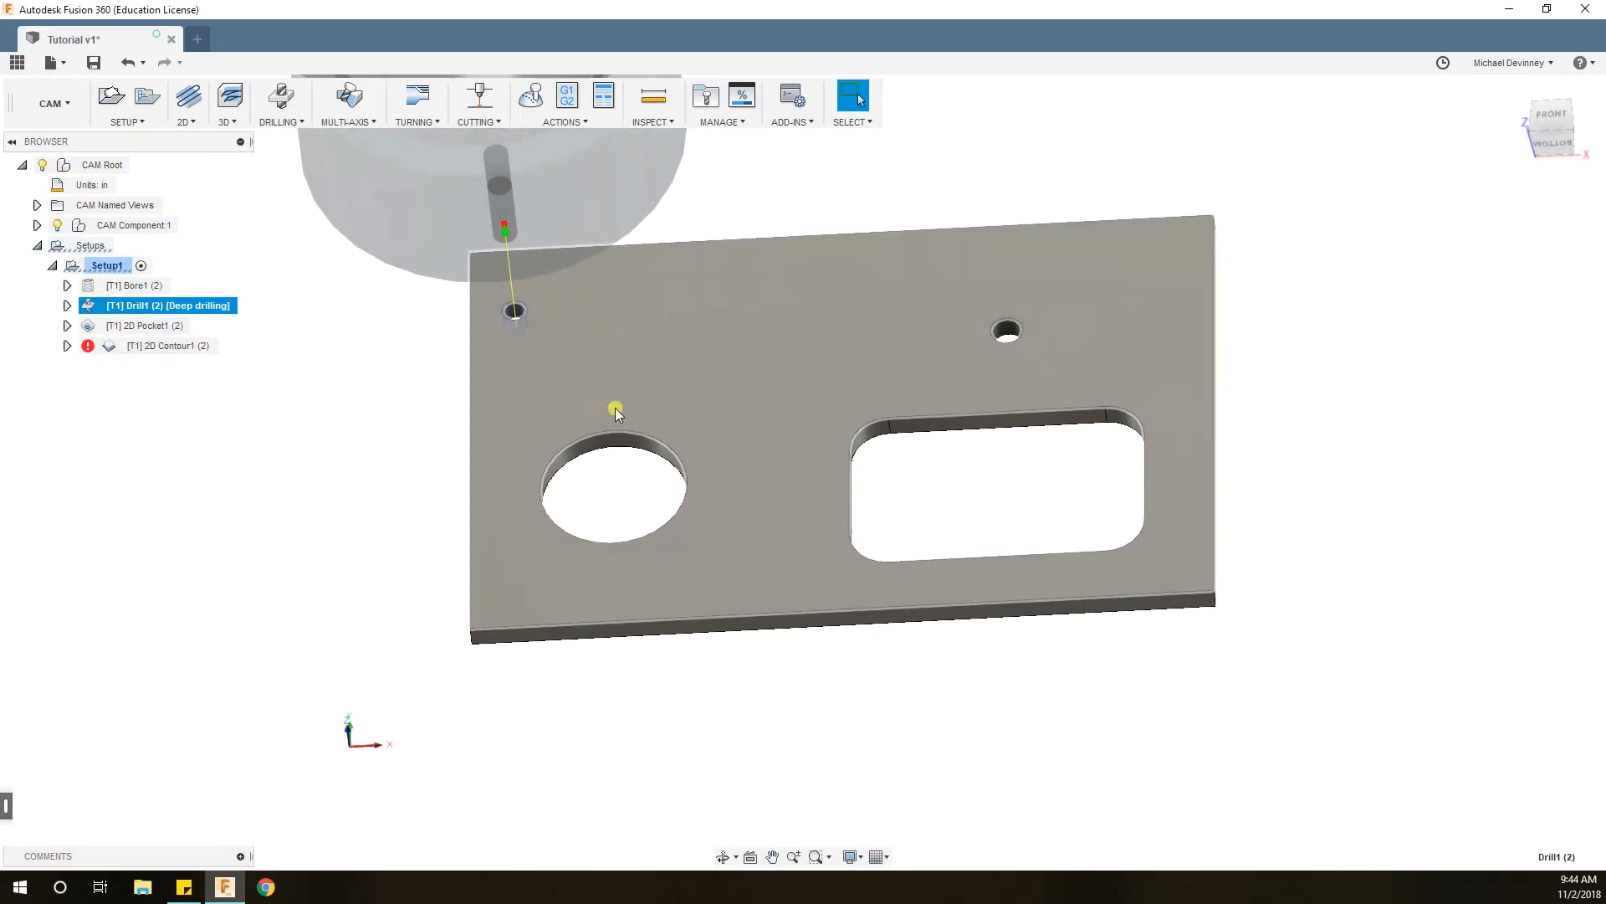
click(145, 326)
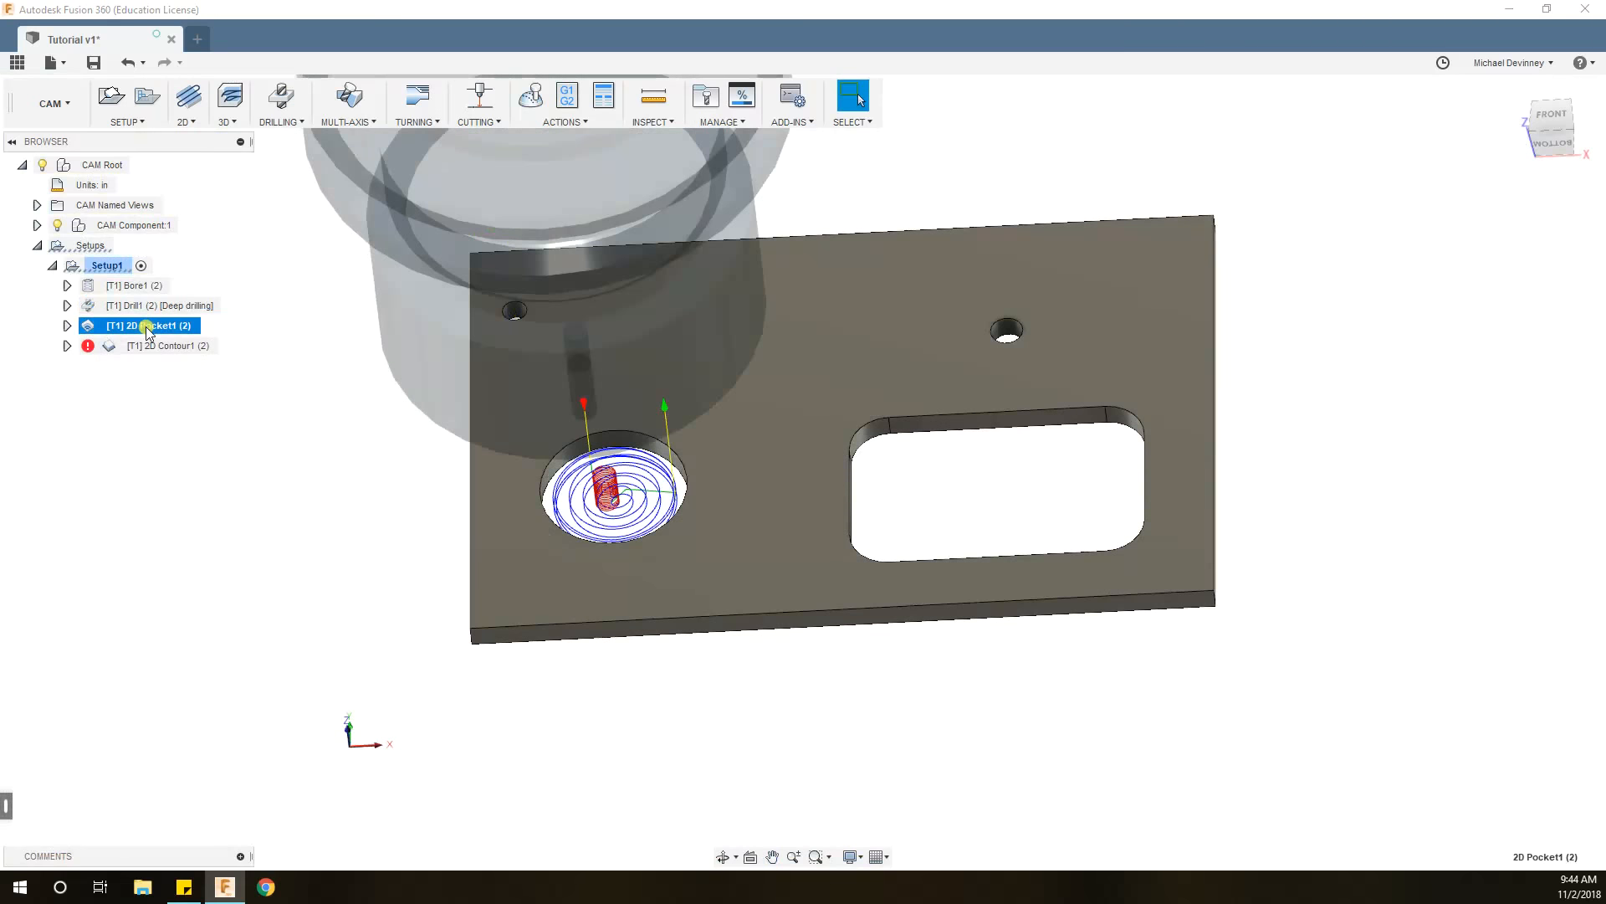
scroll(603, 477, up, 3)
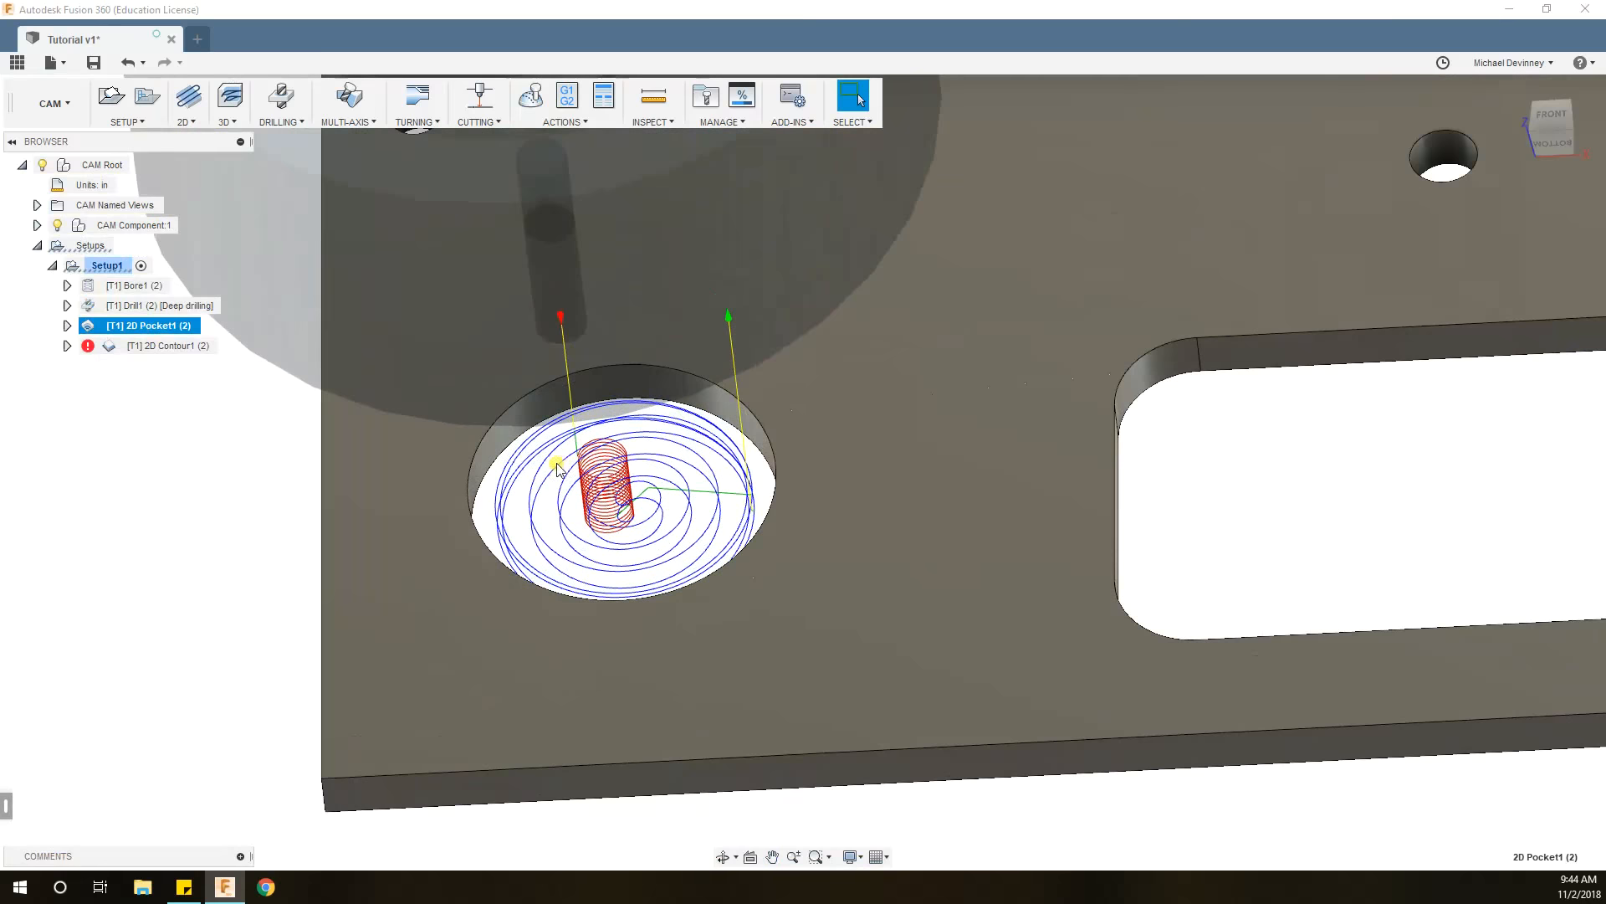
shift+middle_drag(559, 470, 561, 443)
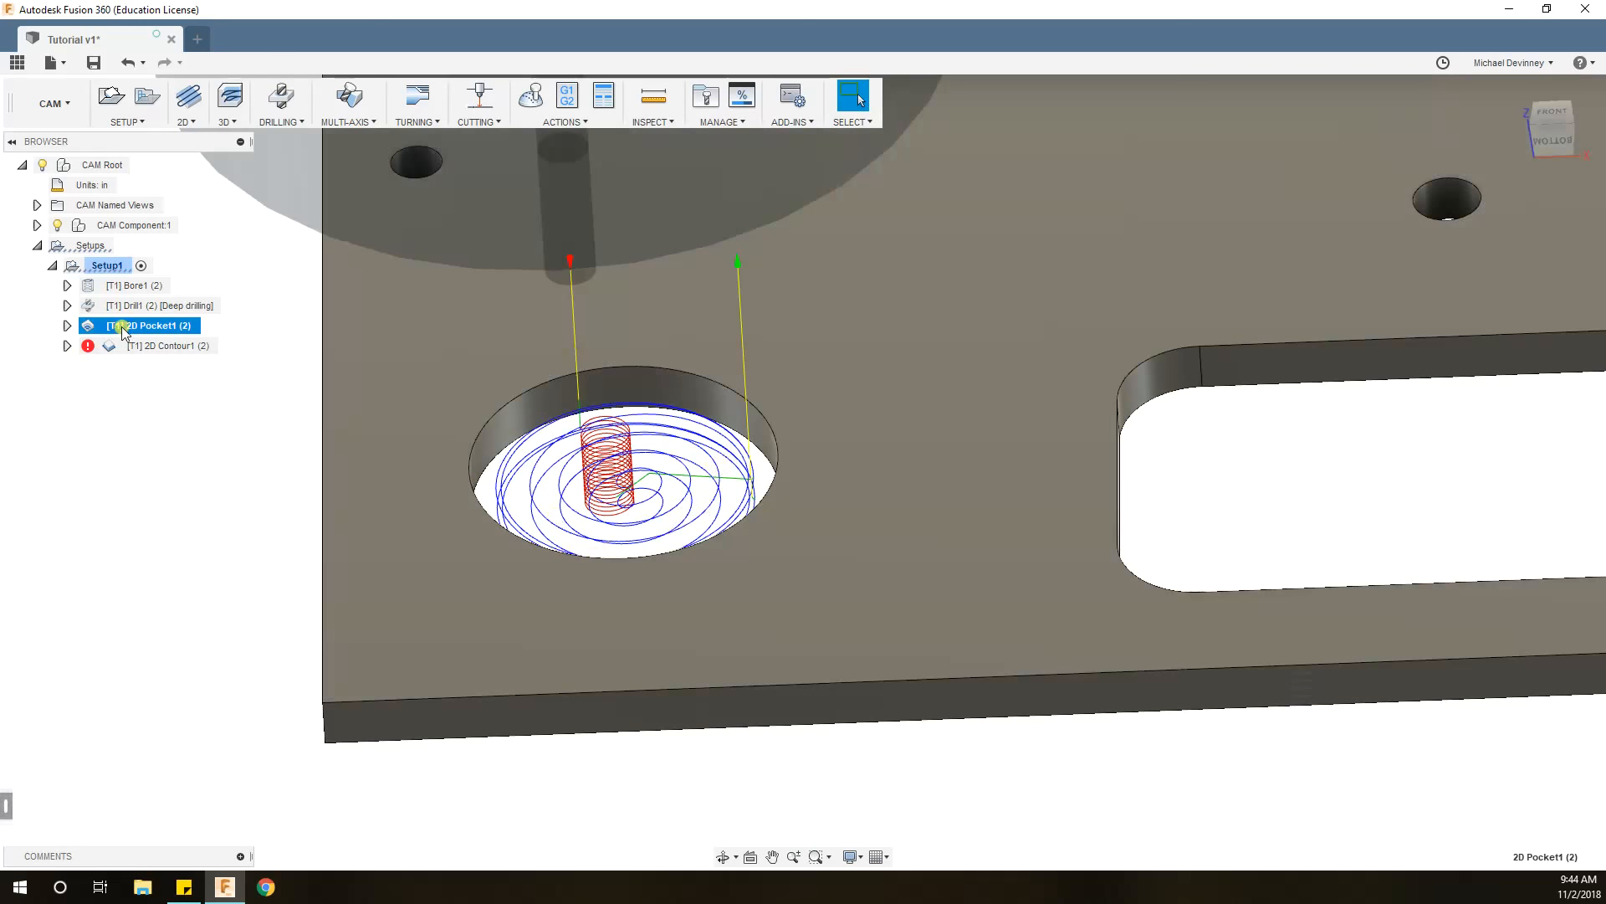
right_click(123, 325)
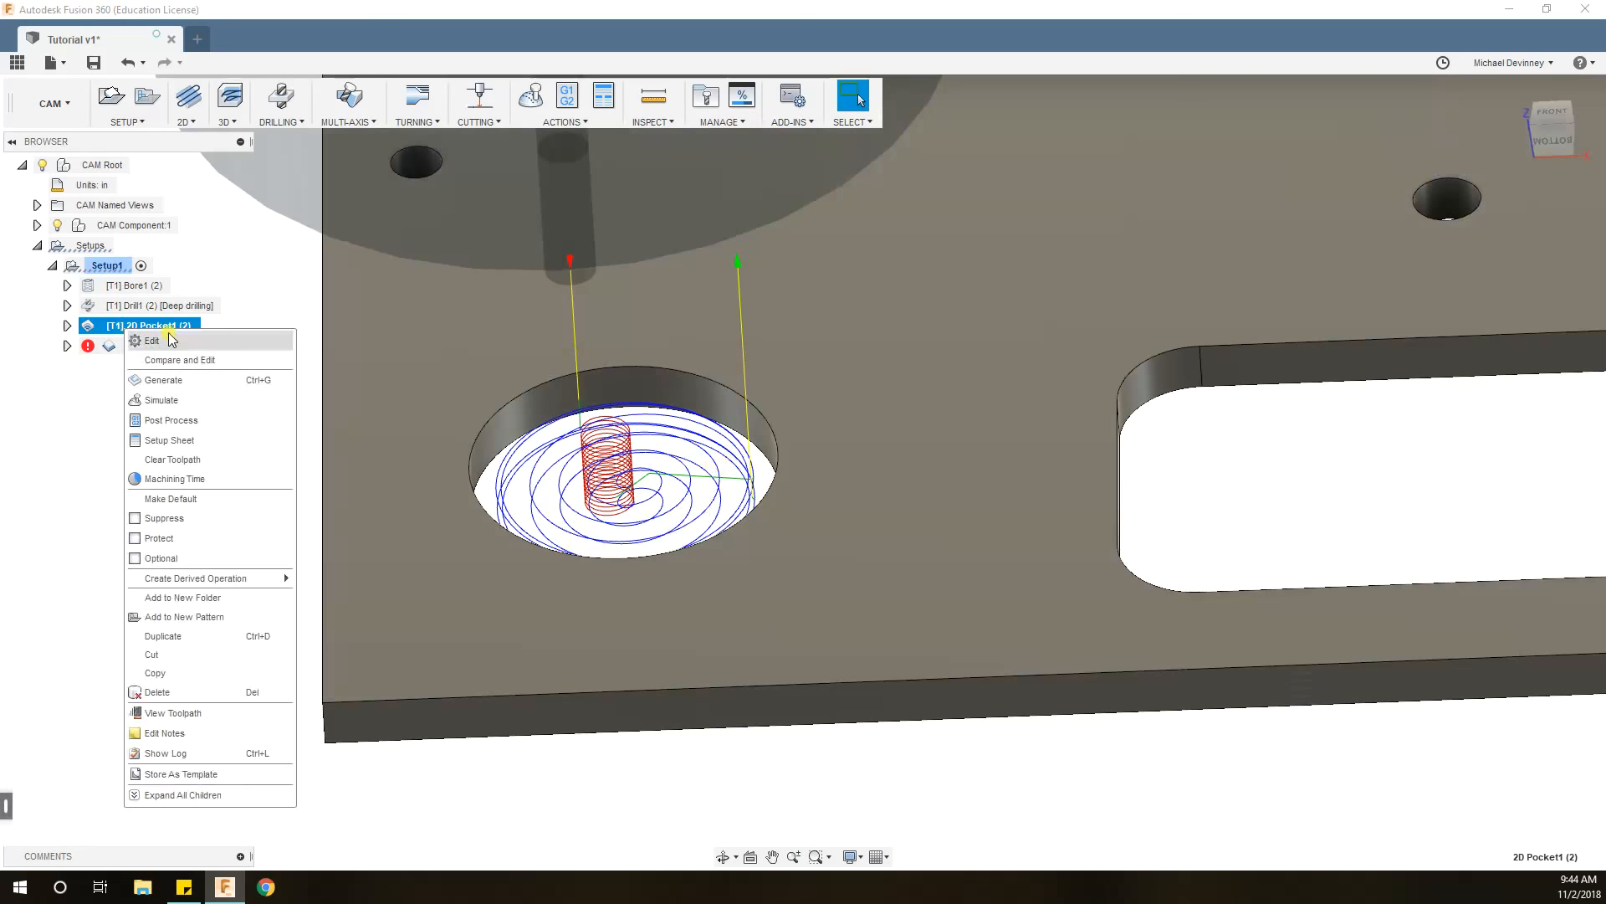
click(191, 399)
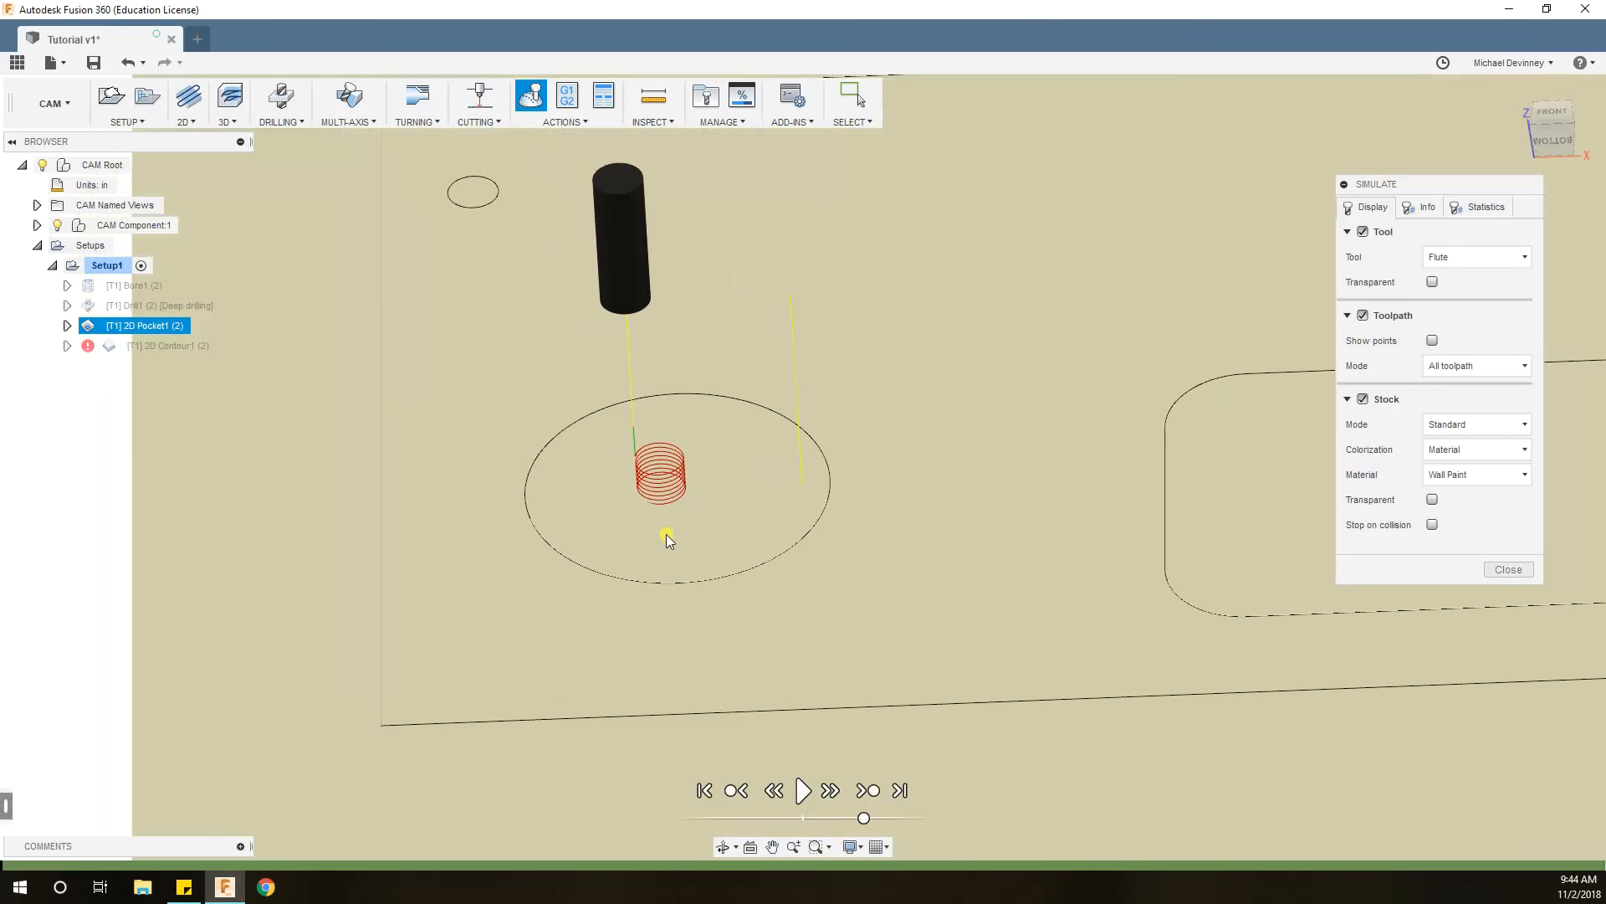
scroll(669, 540, up, 3)
click(802, 792)
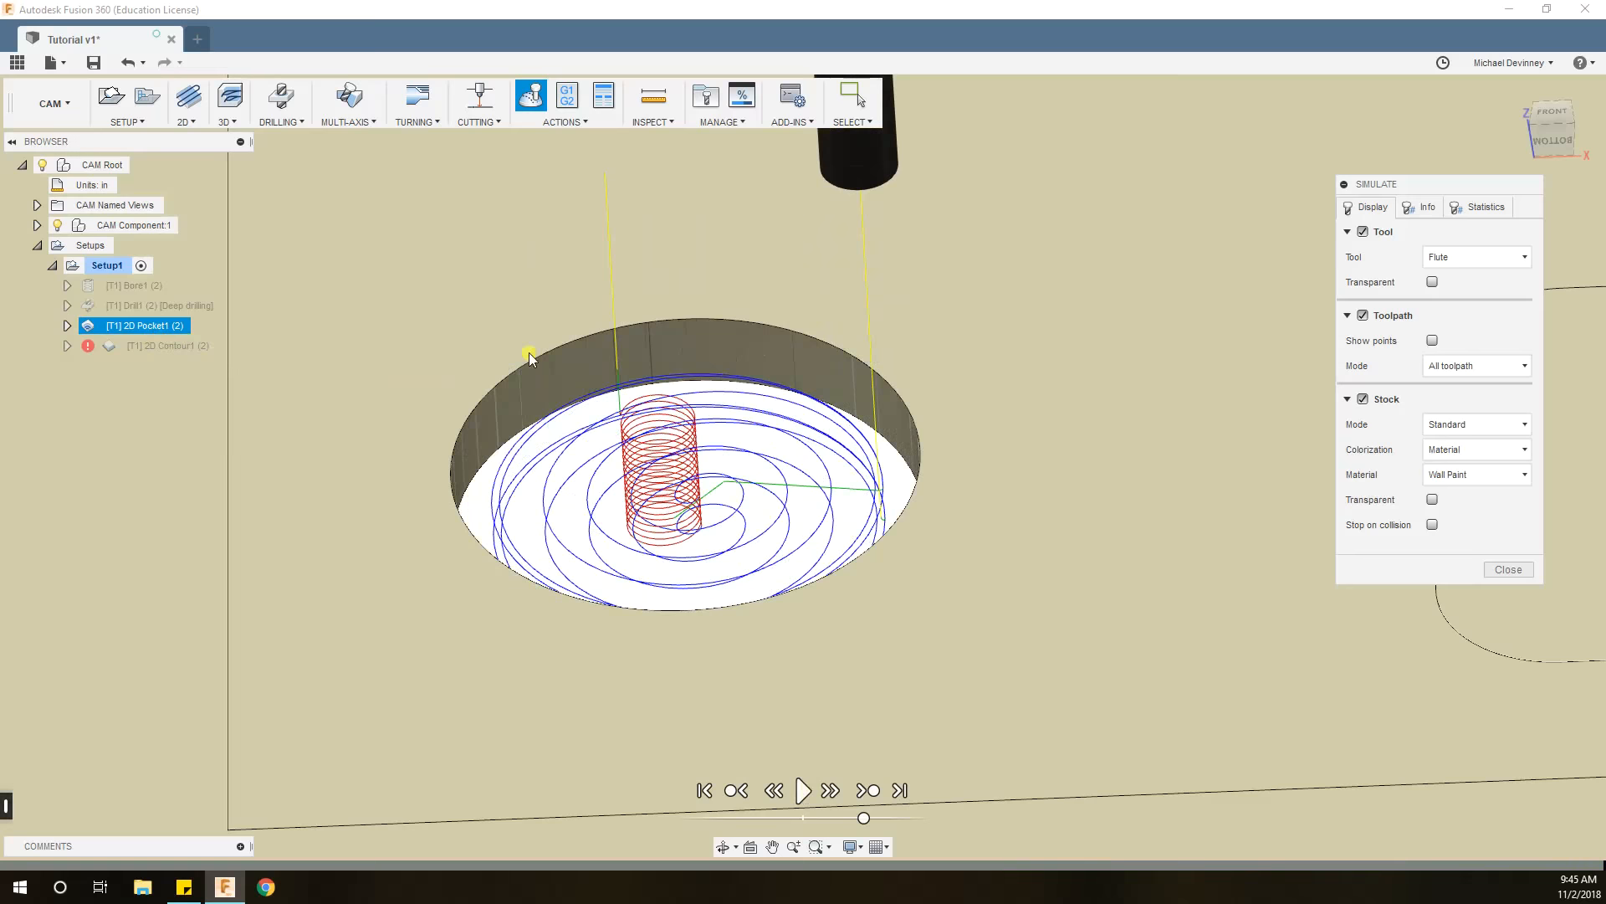
click(1524, 570)
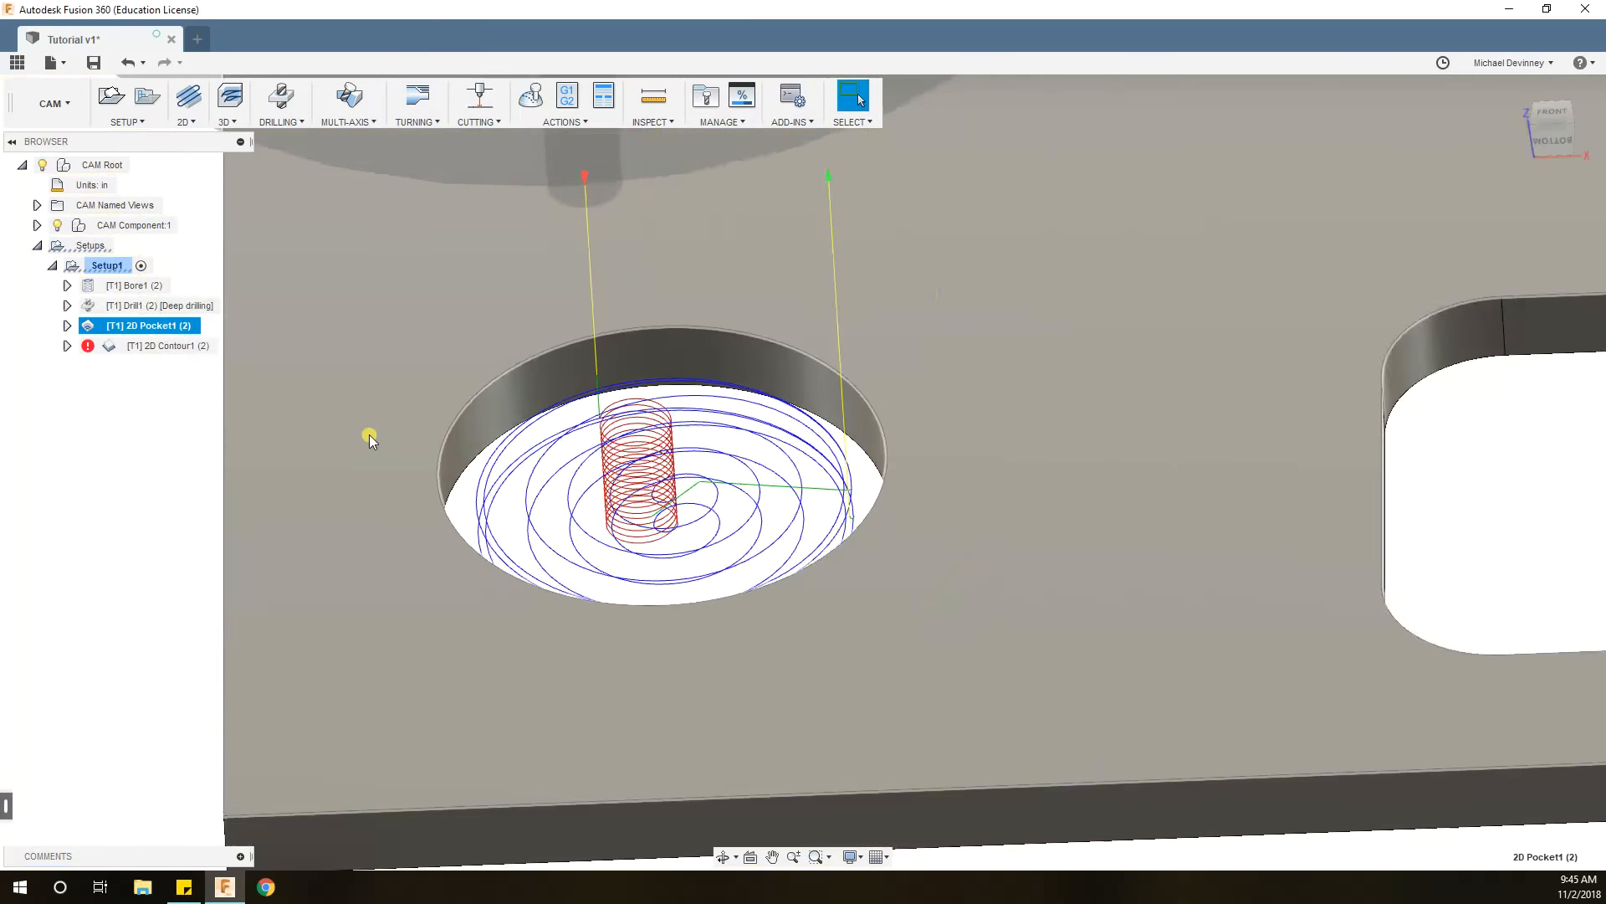
Edit the 2D Contour operation and select the bottom edge chains of the rounded rectangular cutout and the plate's outer perimeter as contours.
scroll(364, 434, down, 4)
middle_drag(670, 375, 476, 473)
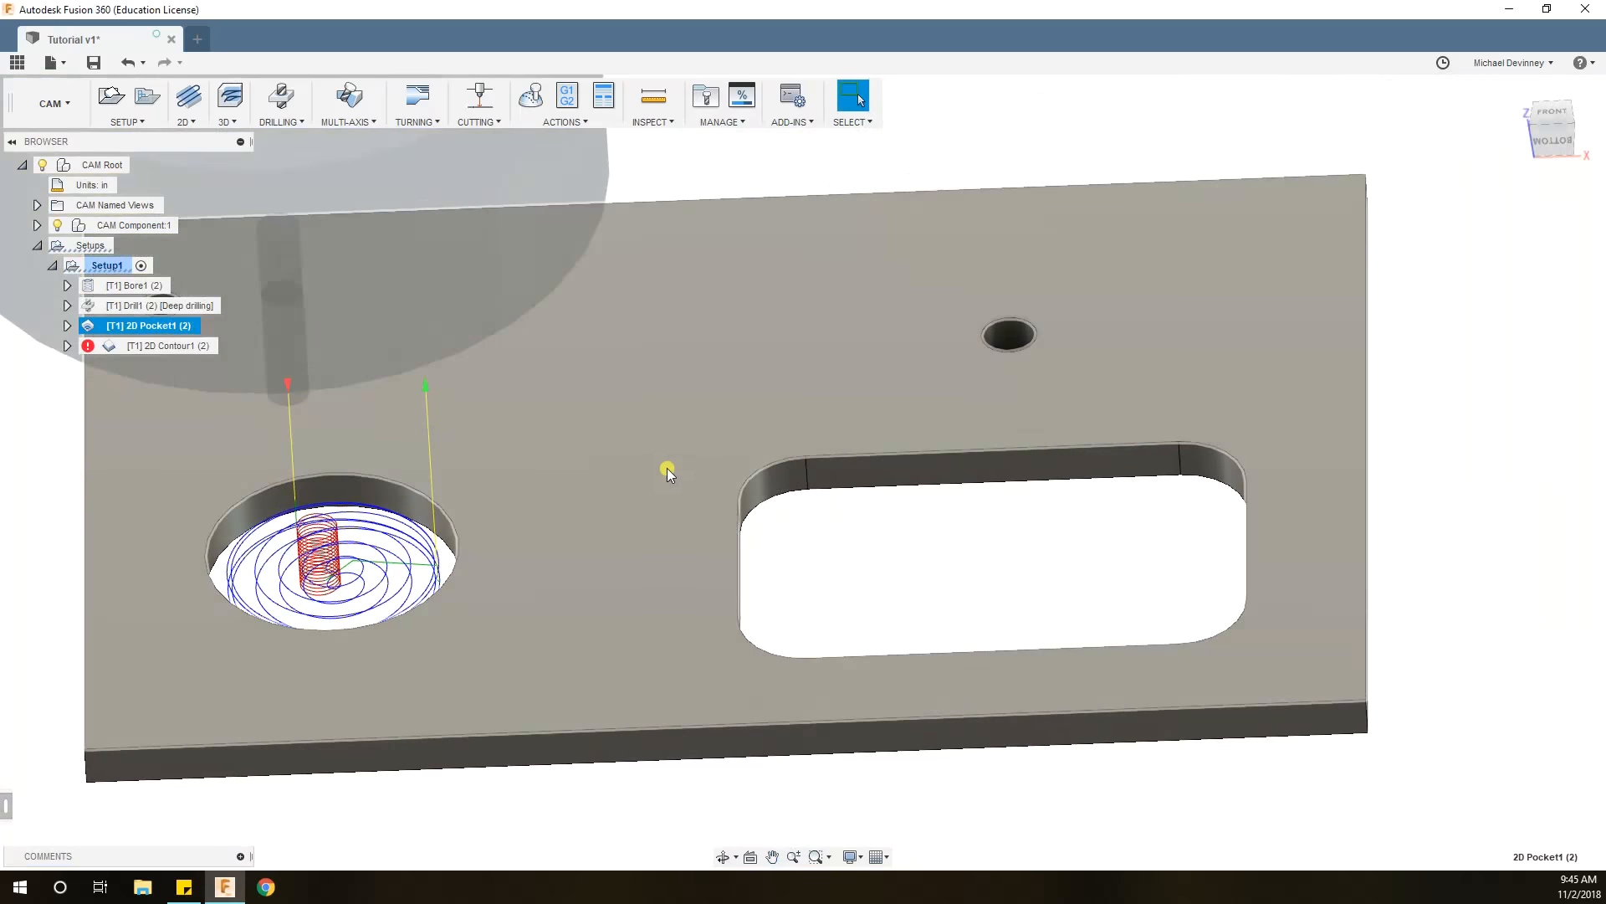
shift+middle_drag(667, 466, 654, 429)
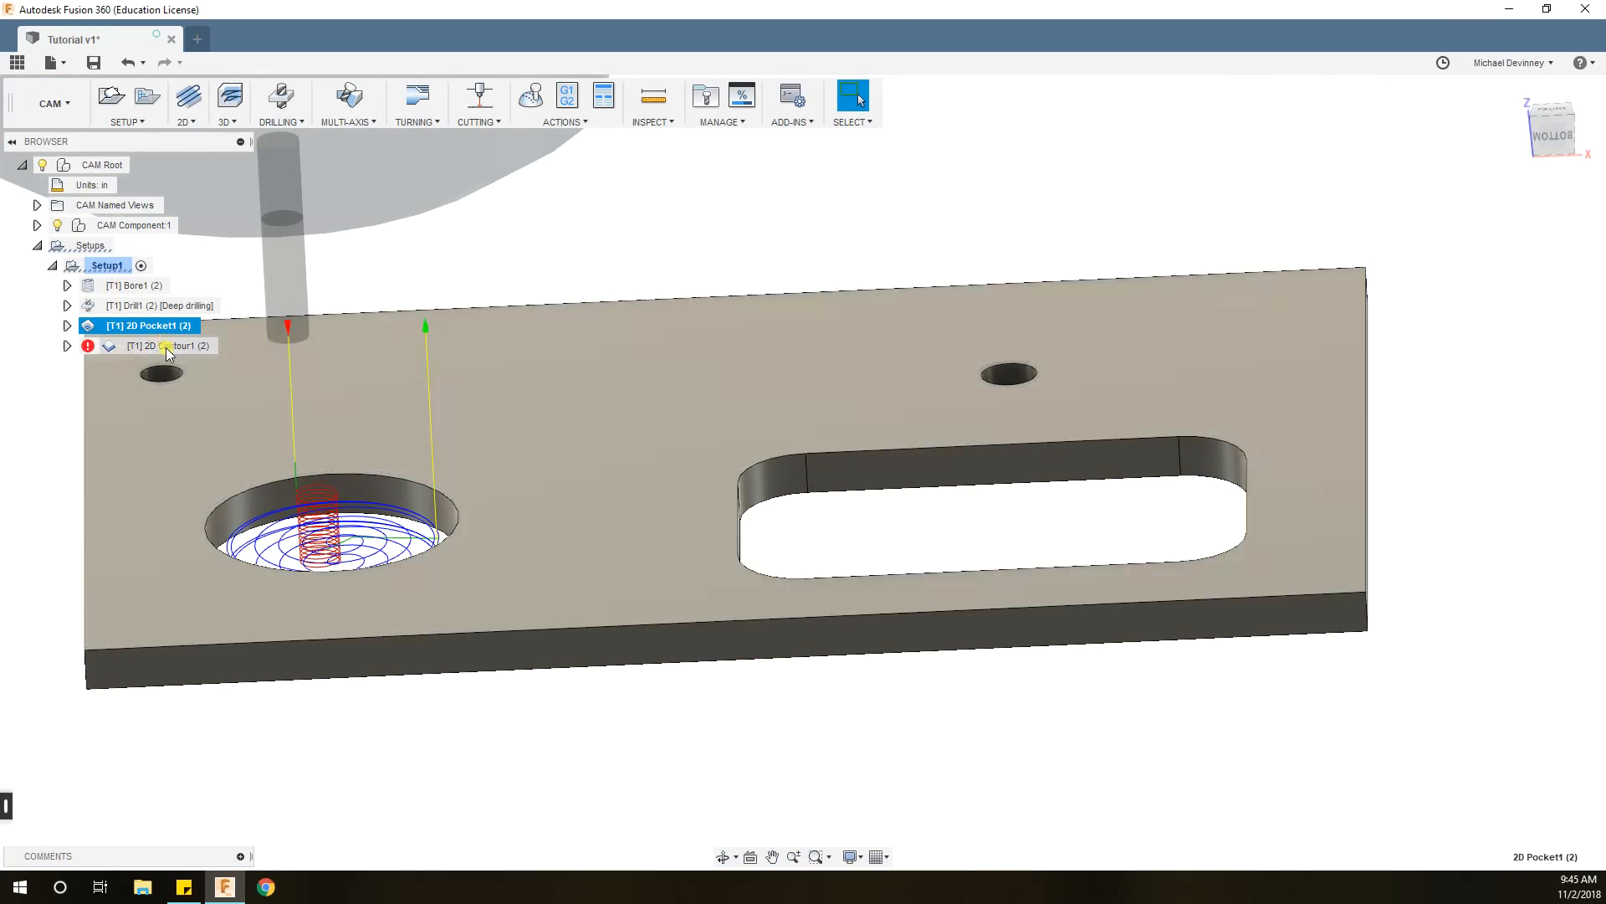
right_click(166, 346)
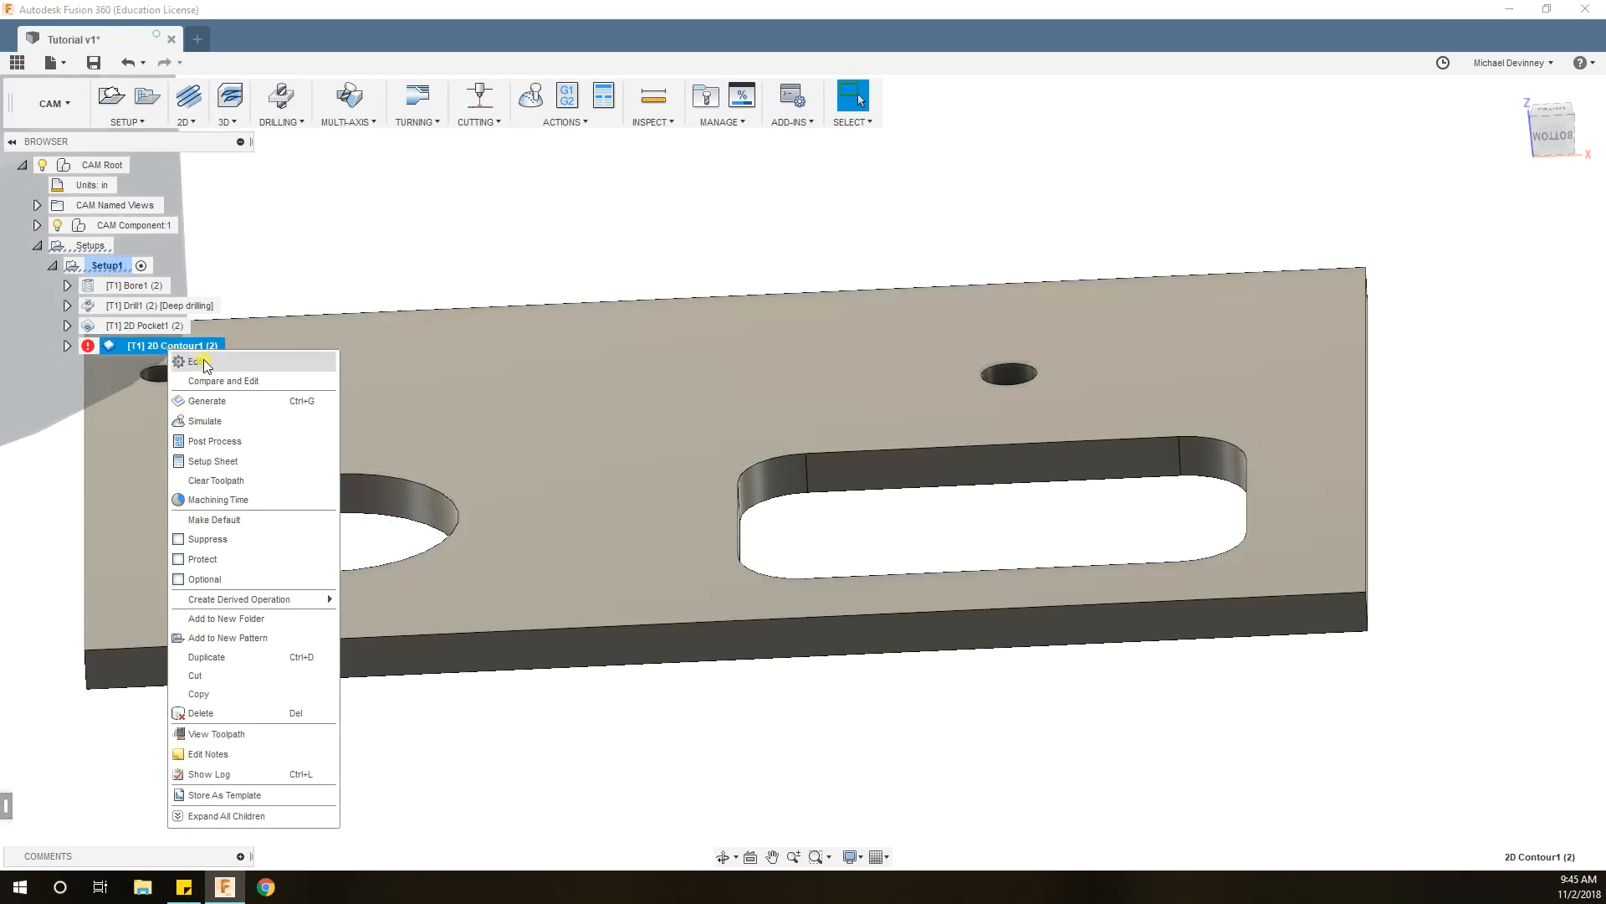
click(203, 362)
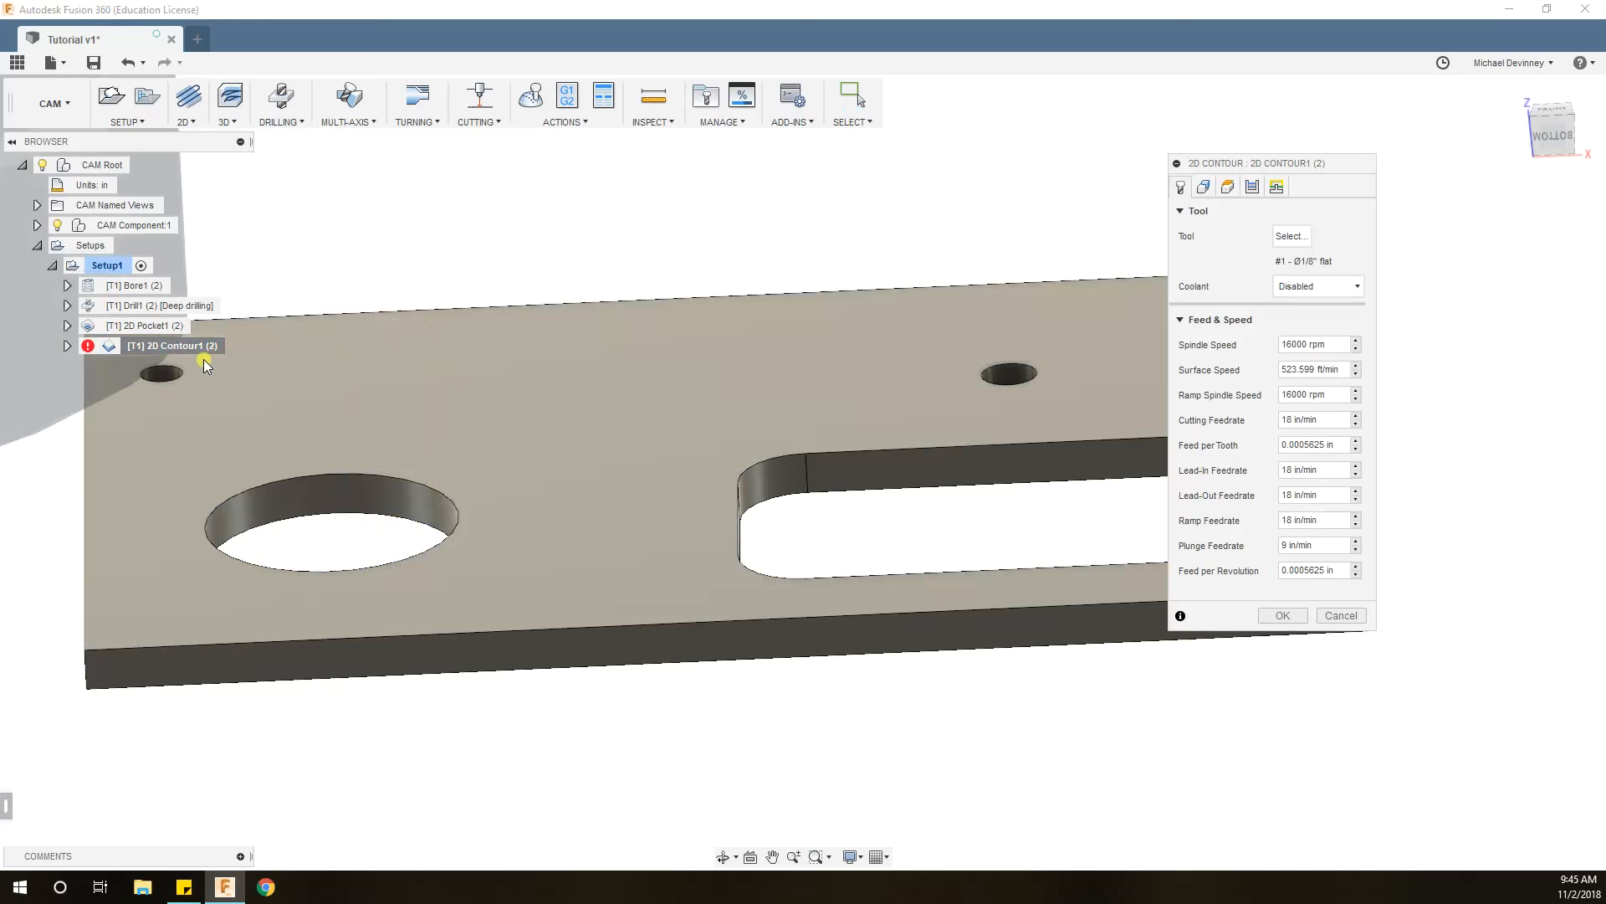
click(1206, 188)
shift+middle_drag(592, 299, 587, 315)
scroll(580, 343, down, 2)
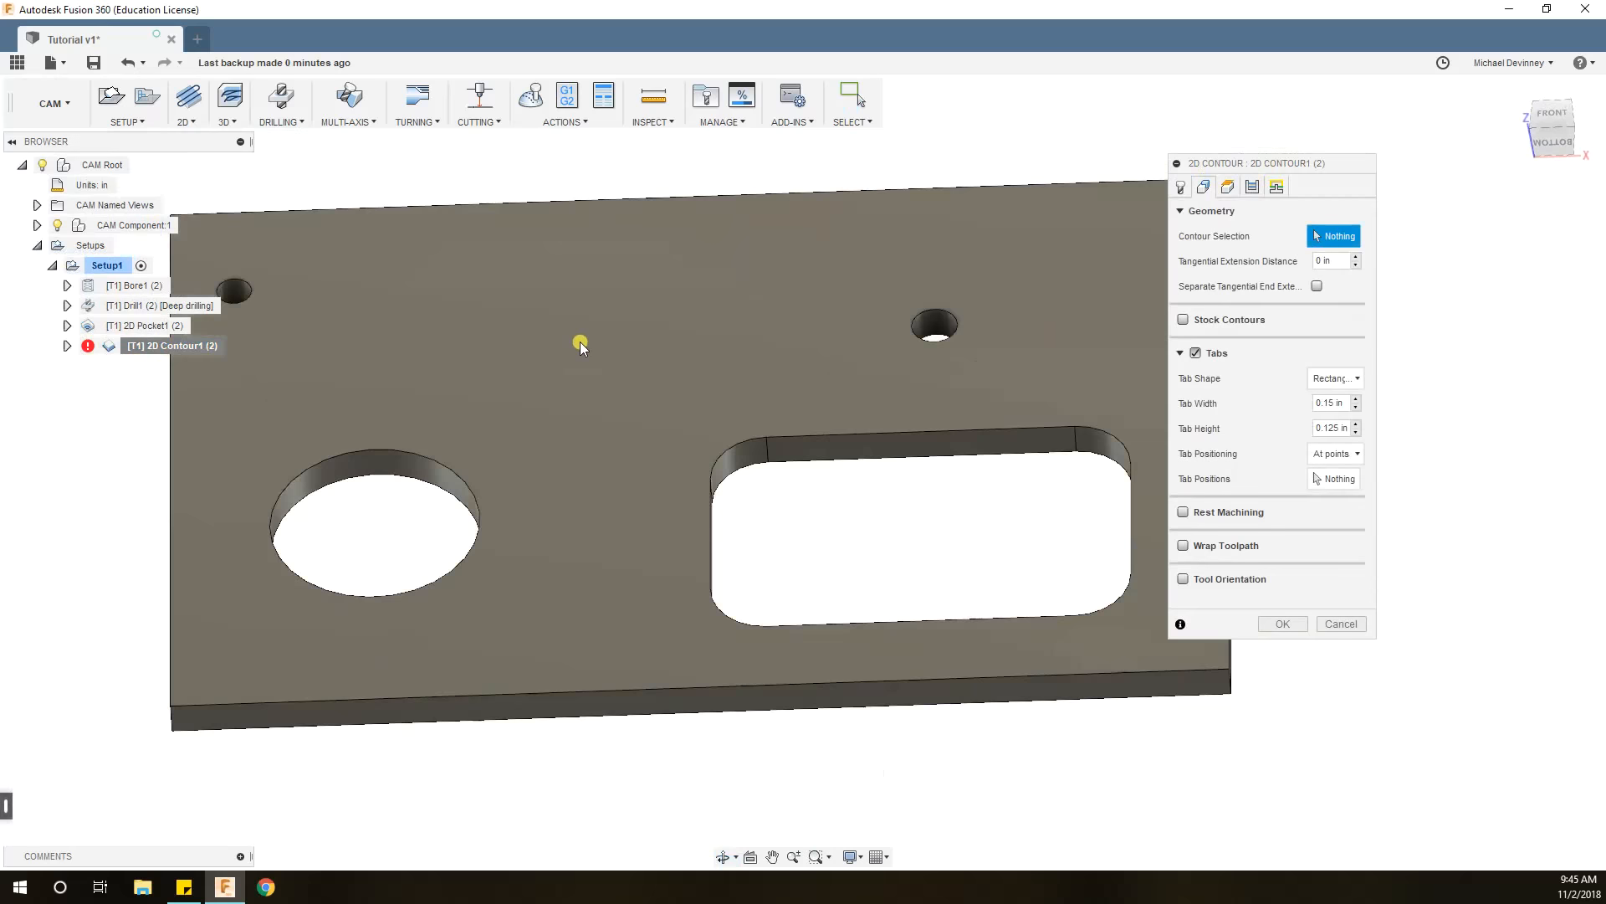
scroll(580, 343, down, 2)
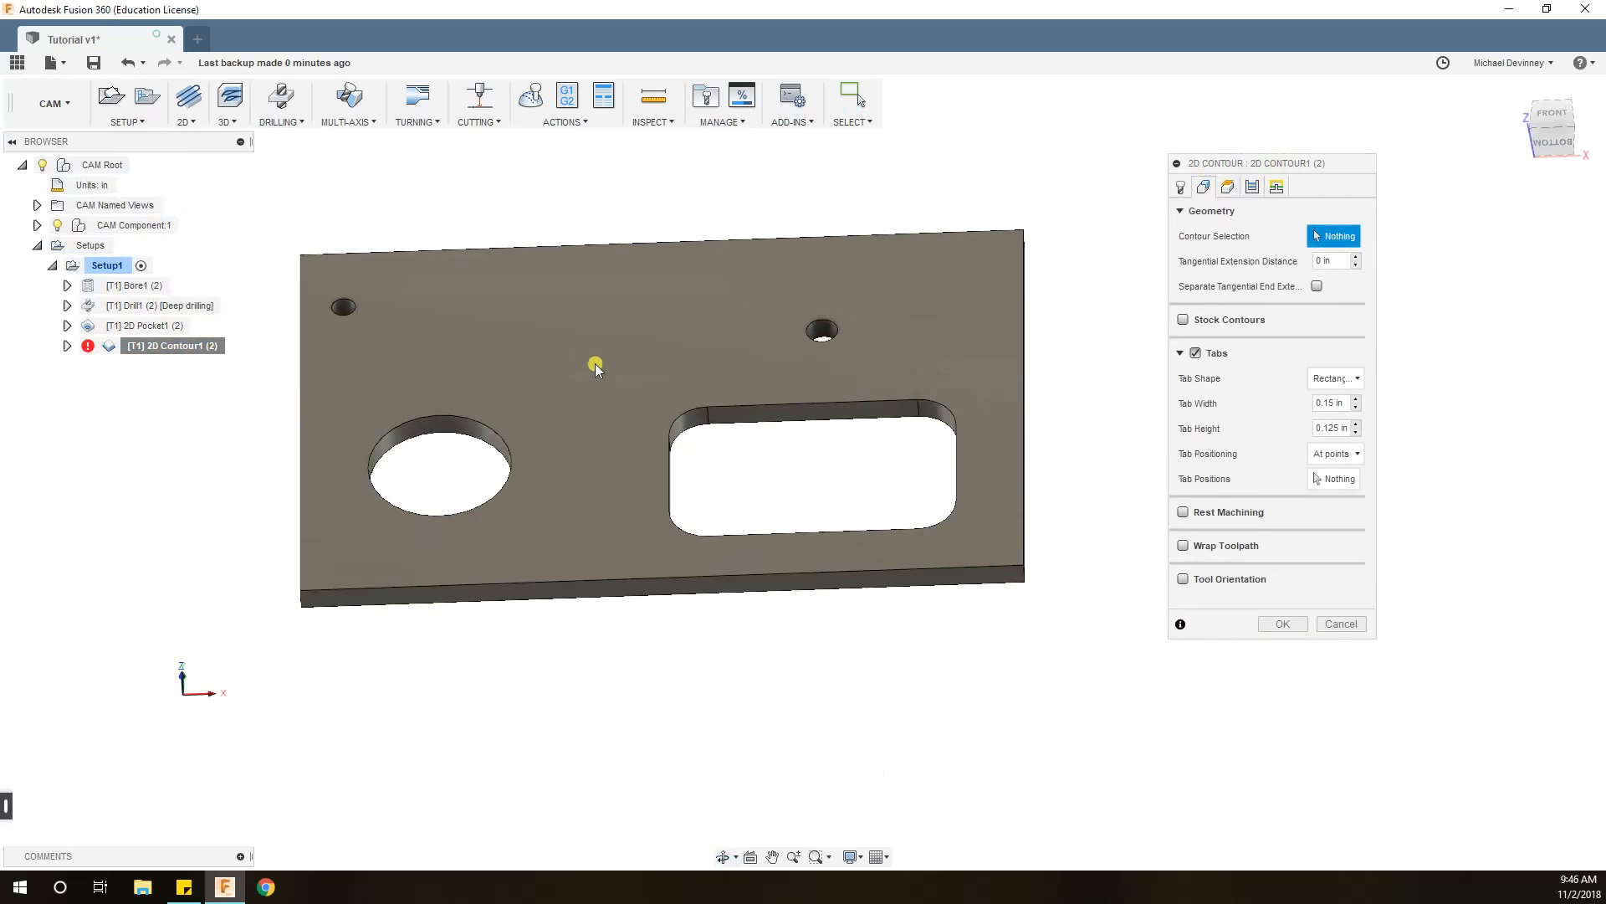
click(792, 425)
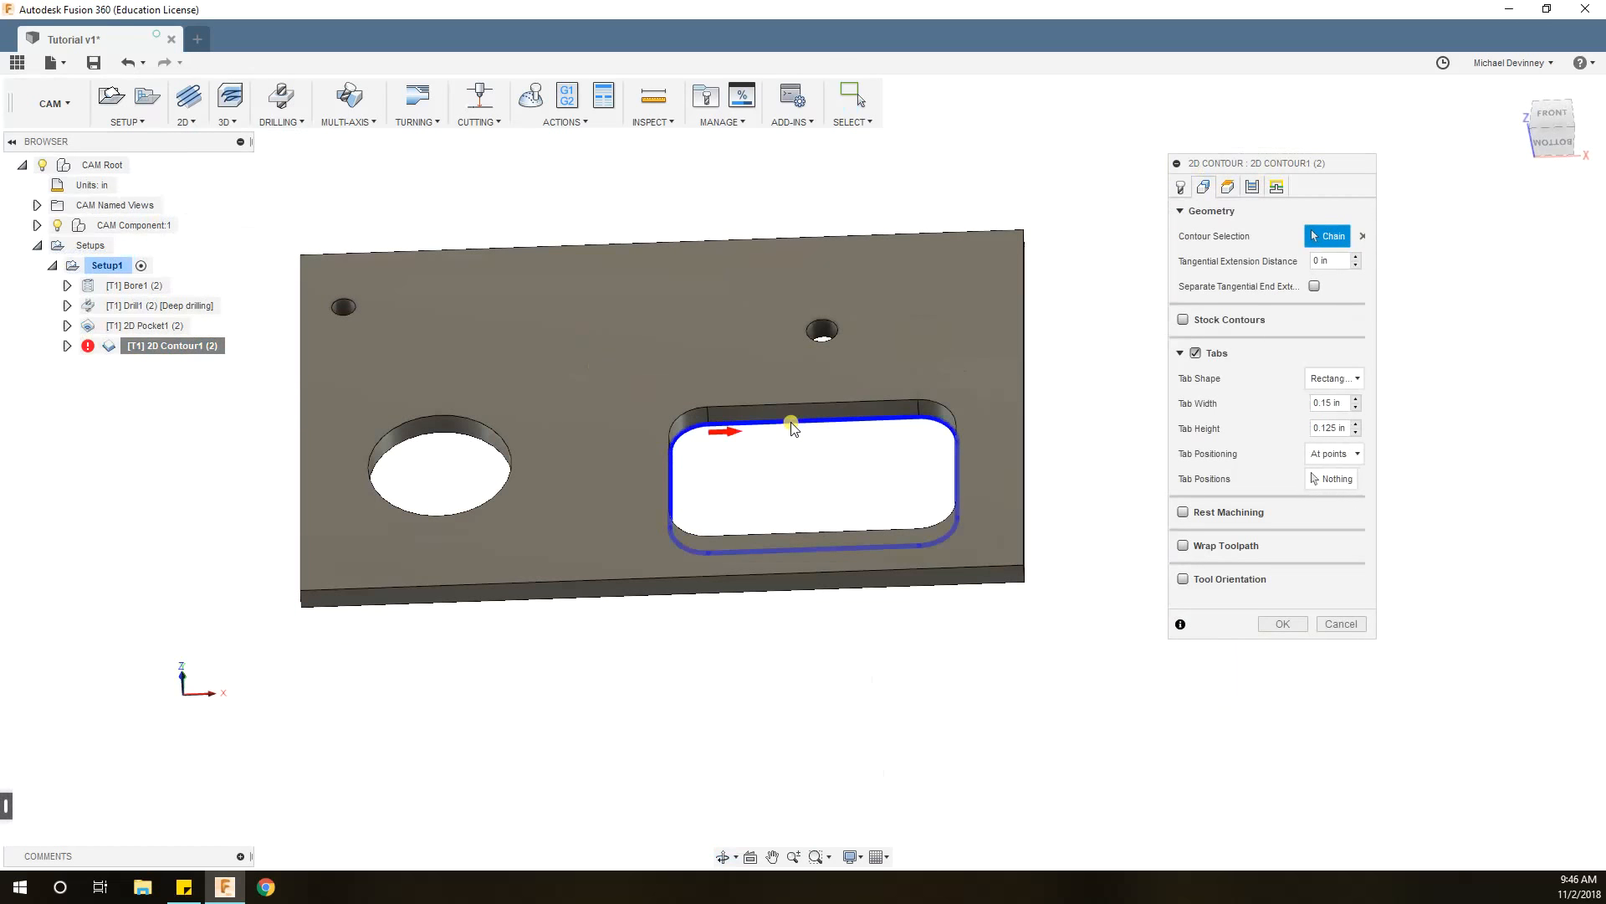
click(713, 600)
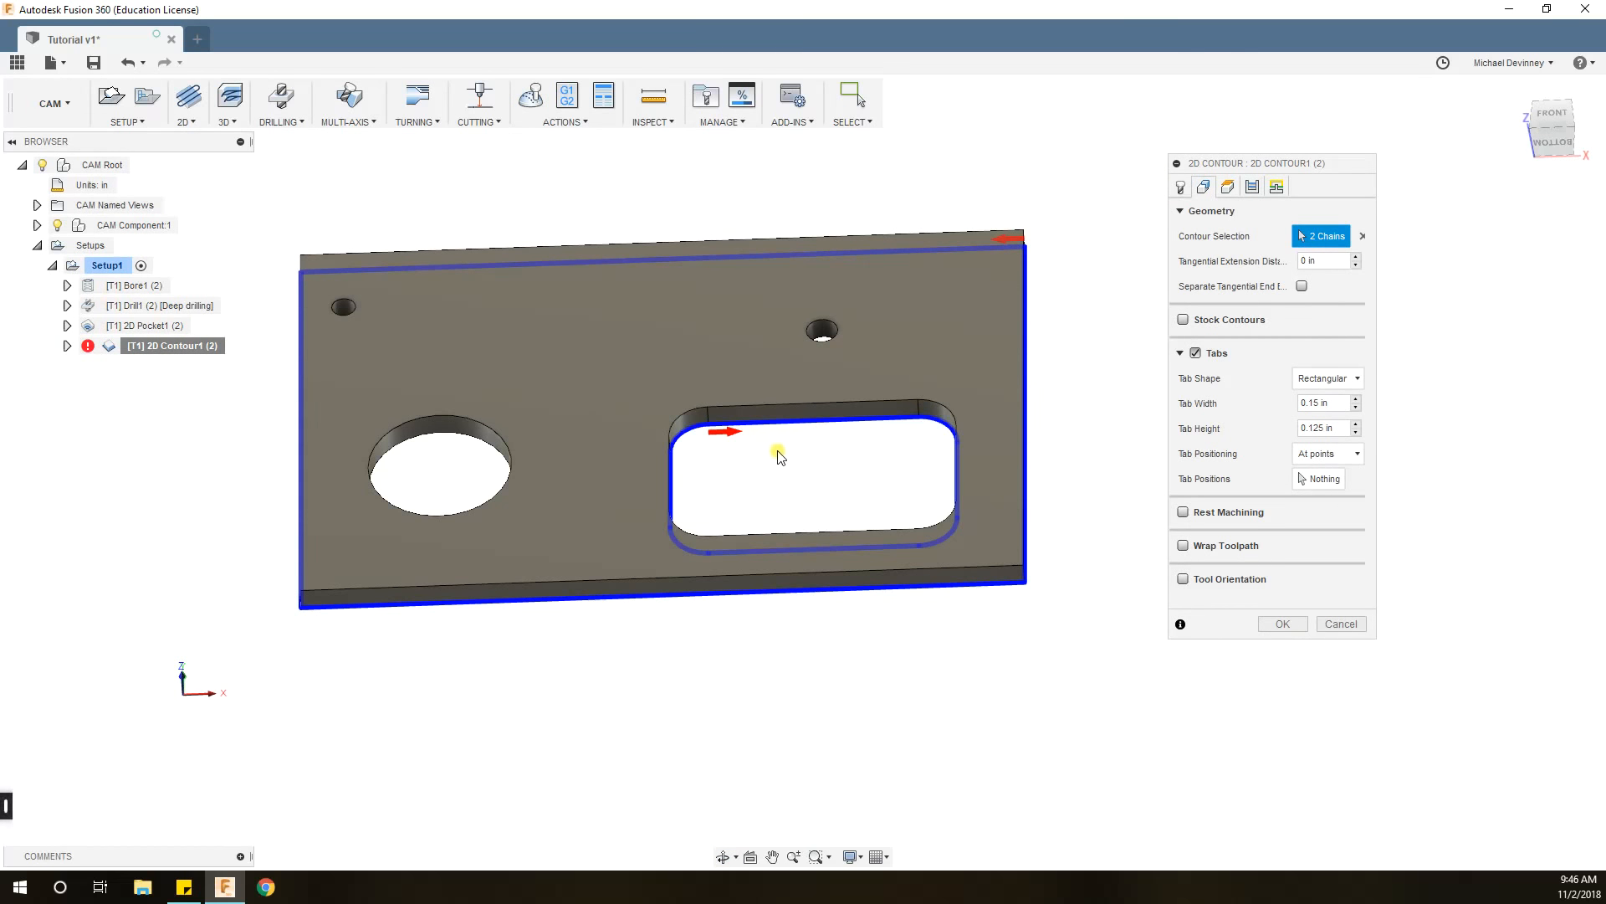
Place three holding tabs at points on the cutout's upper edge and the plate's lower and upper outer edges, and apply the contour changes.
mouse_move(764, 413)
shift+middle_down()
mouse_move(746, 369)
mouse_move(767, 438)
shift+middle_up()
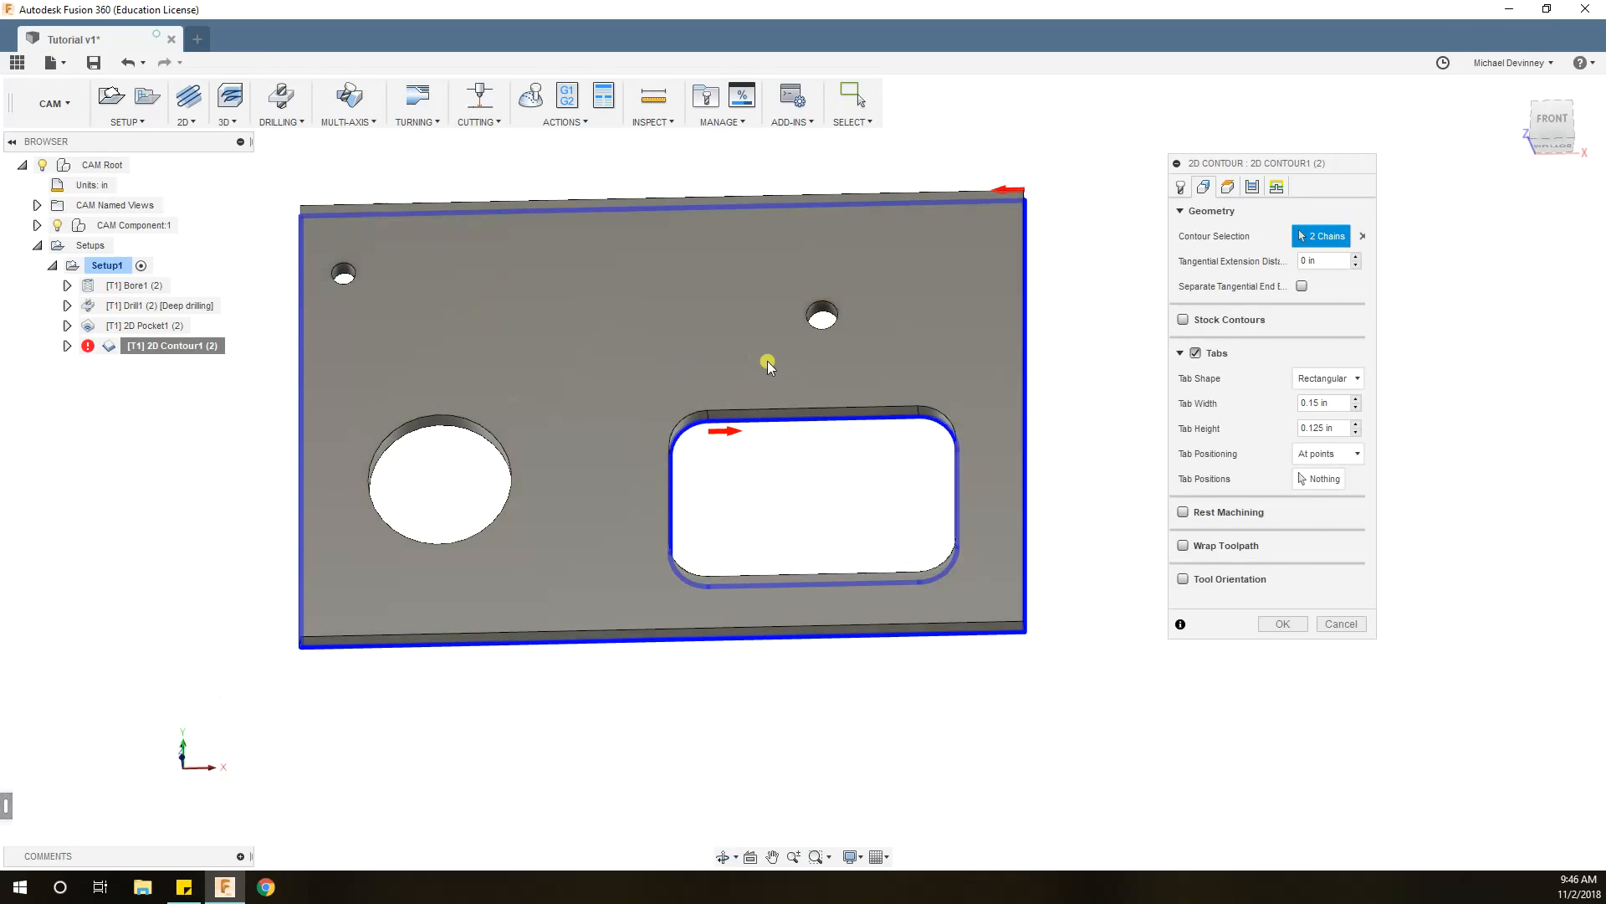
middle_drag(789, 323, 787, 393)
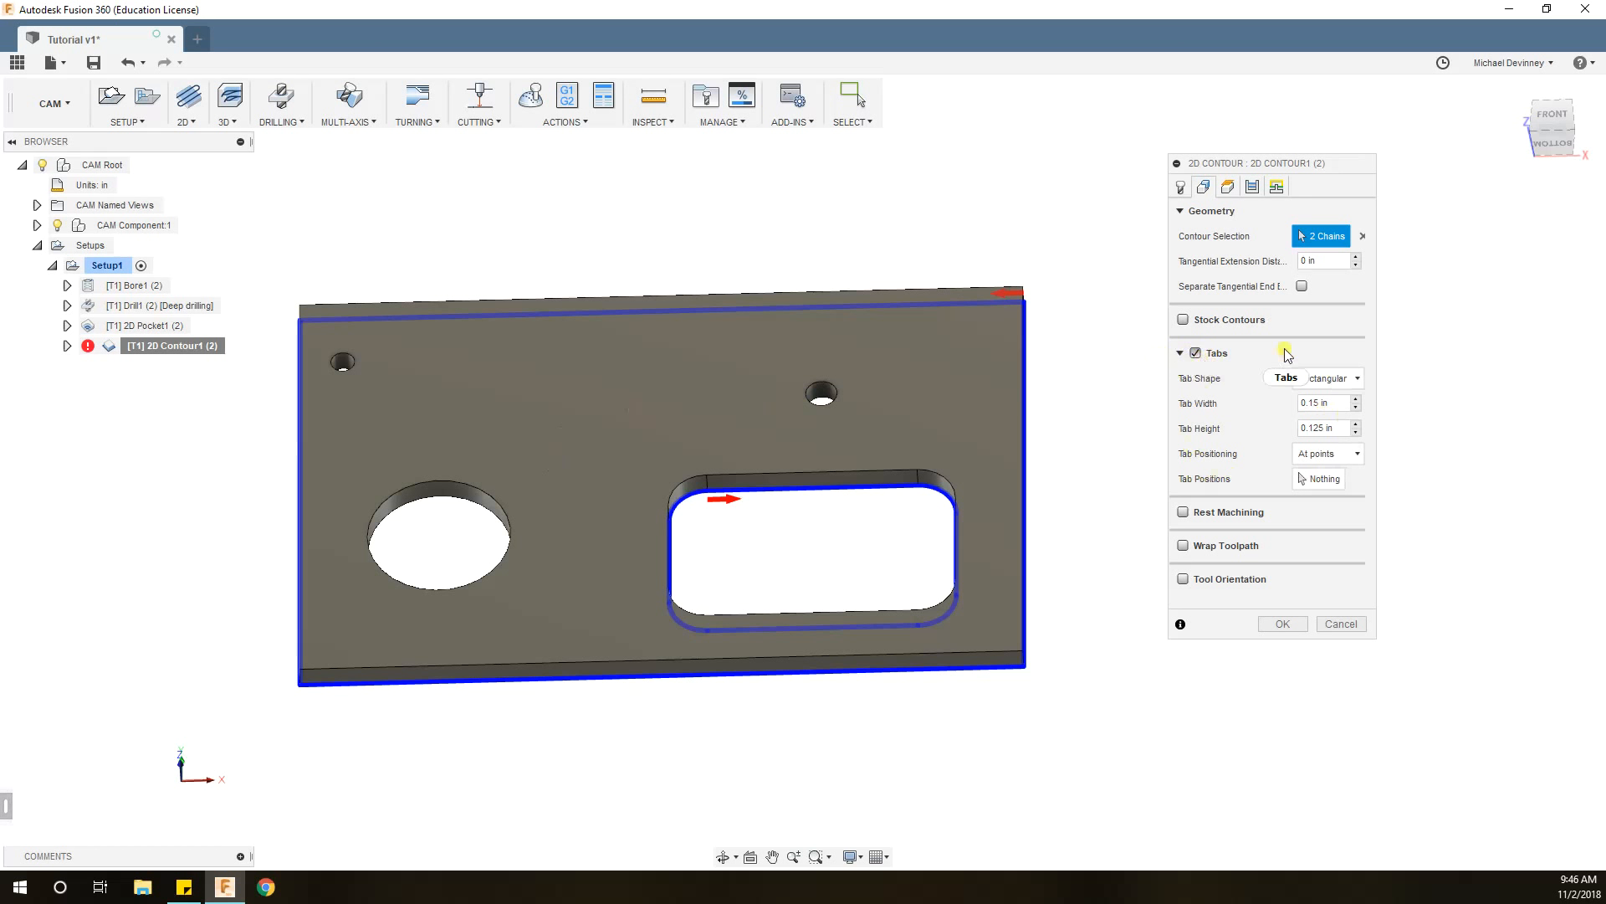
click(1182, 353)
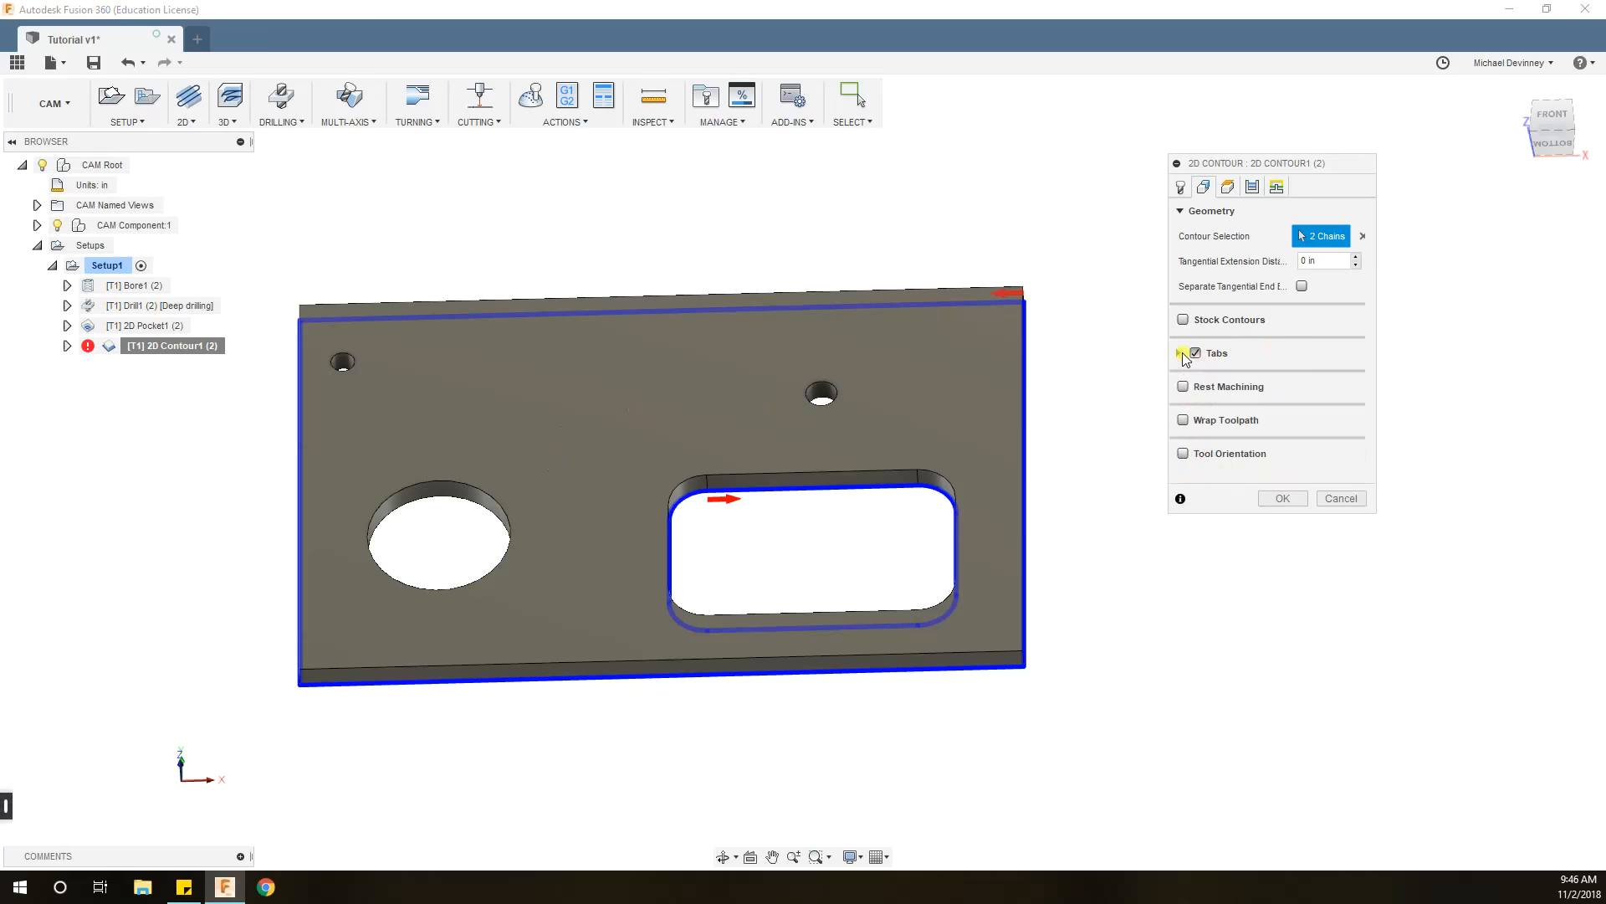
click(1181, 353)
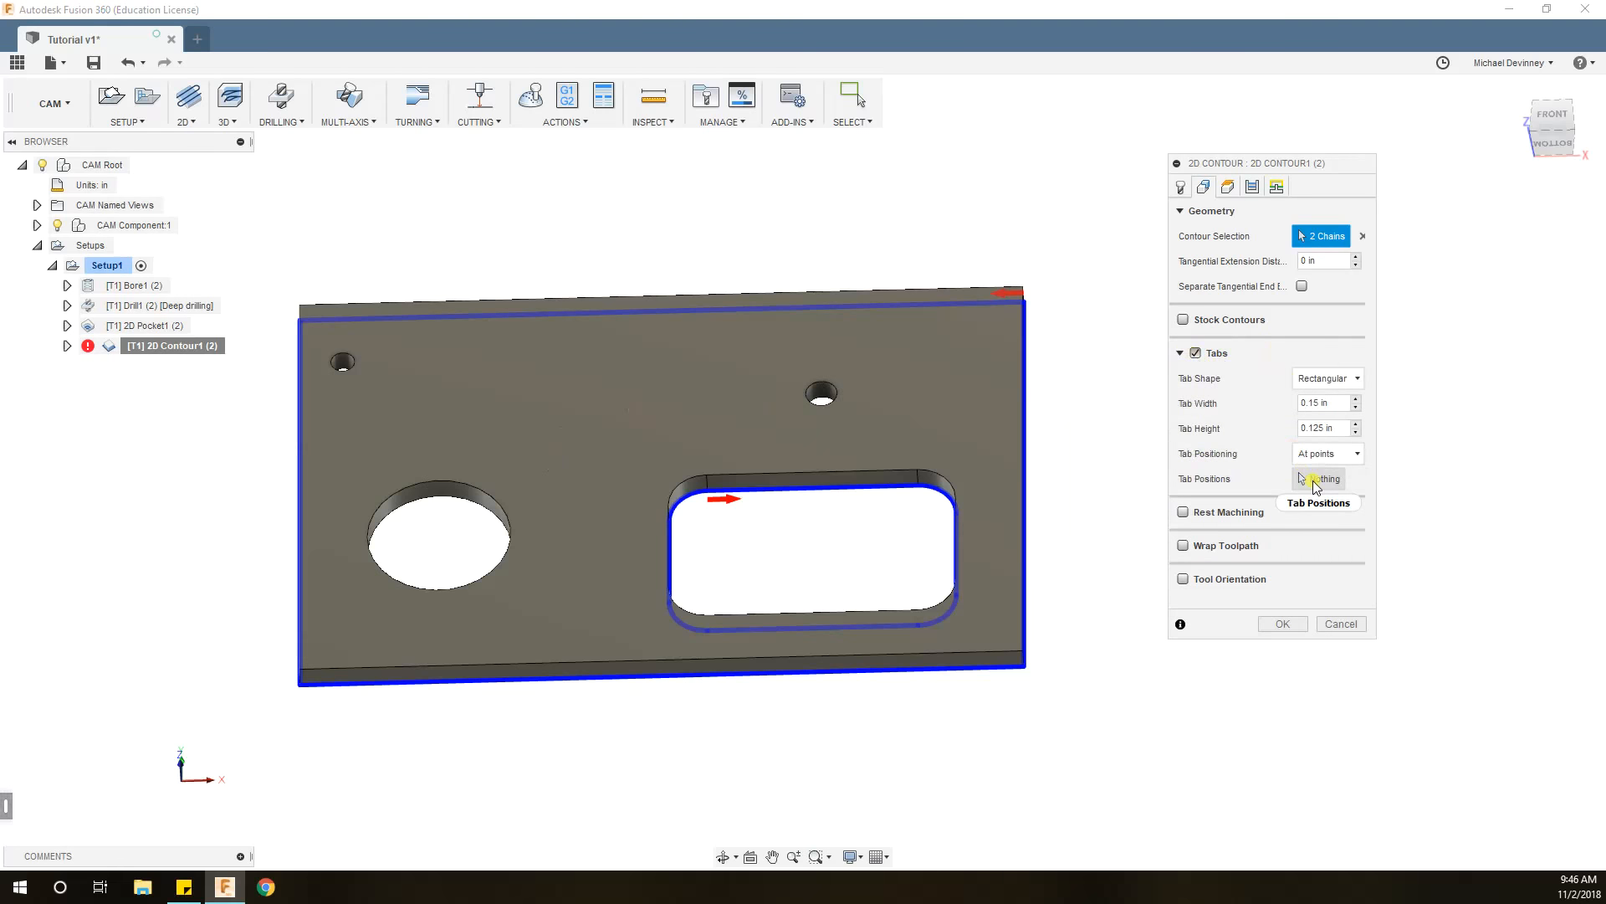
click(1315, 483)
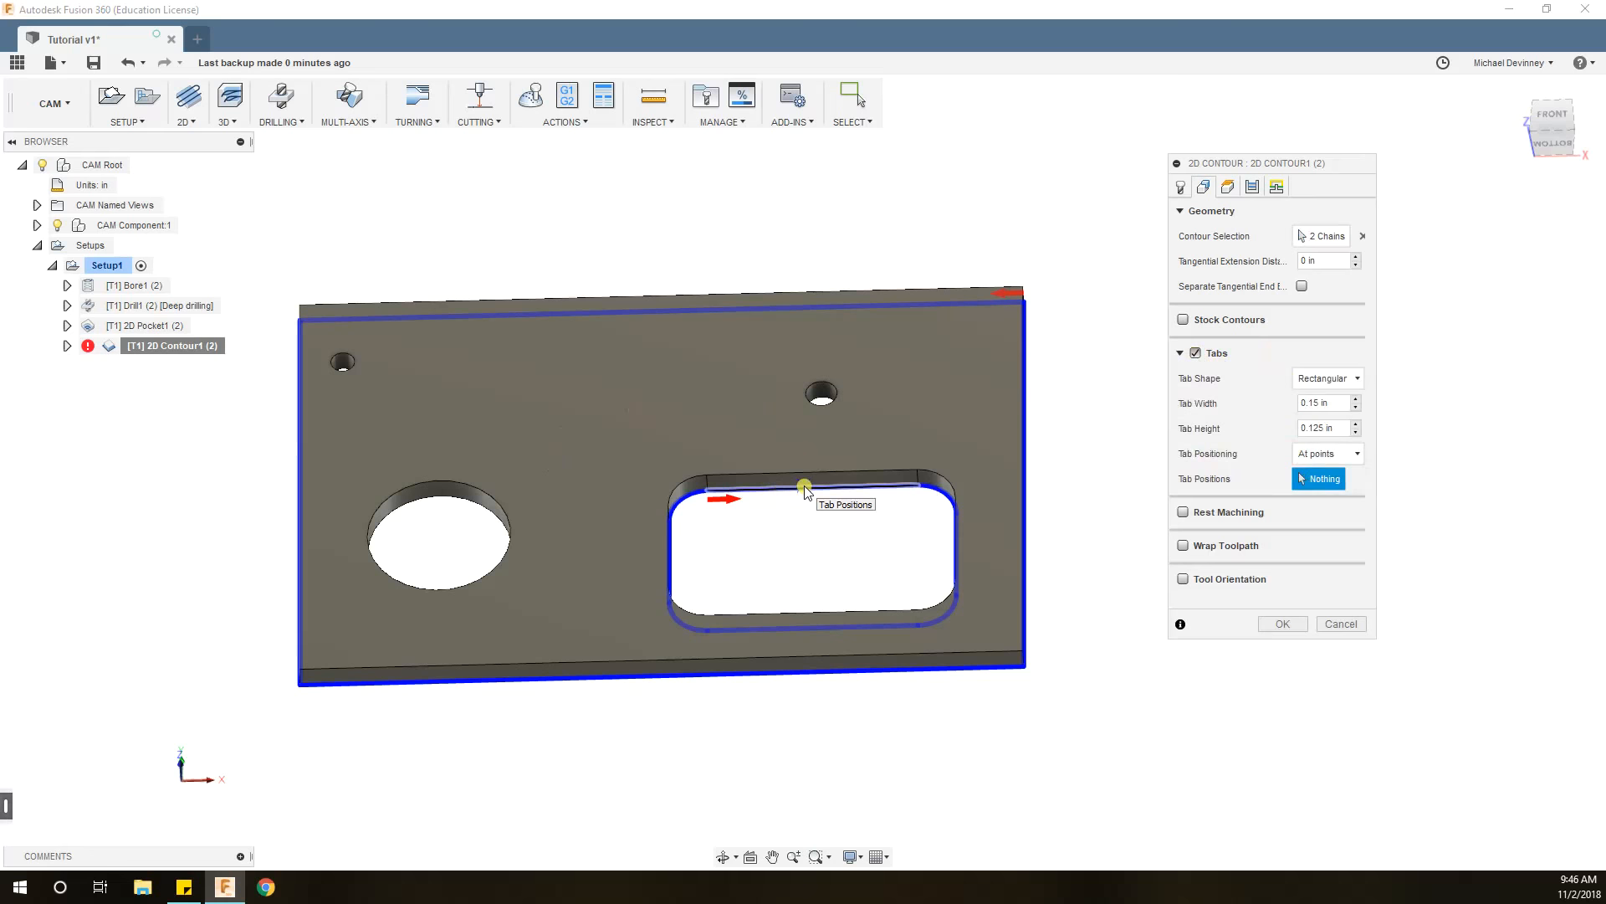
click(805, 487)
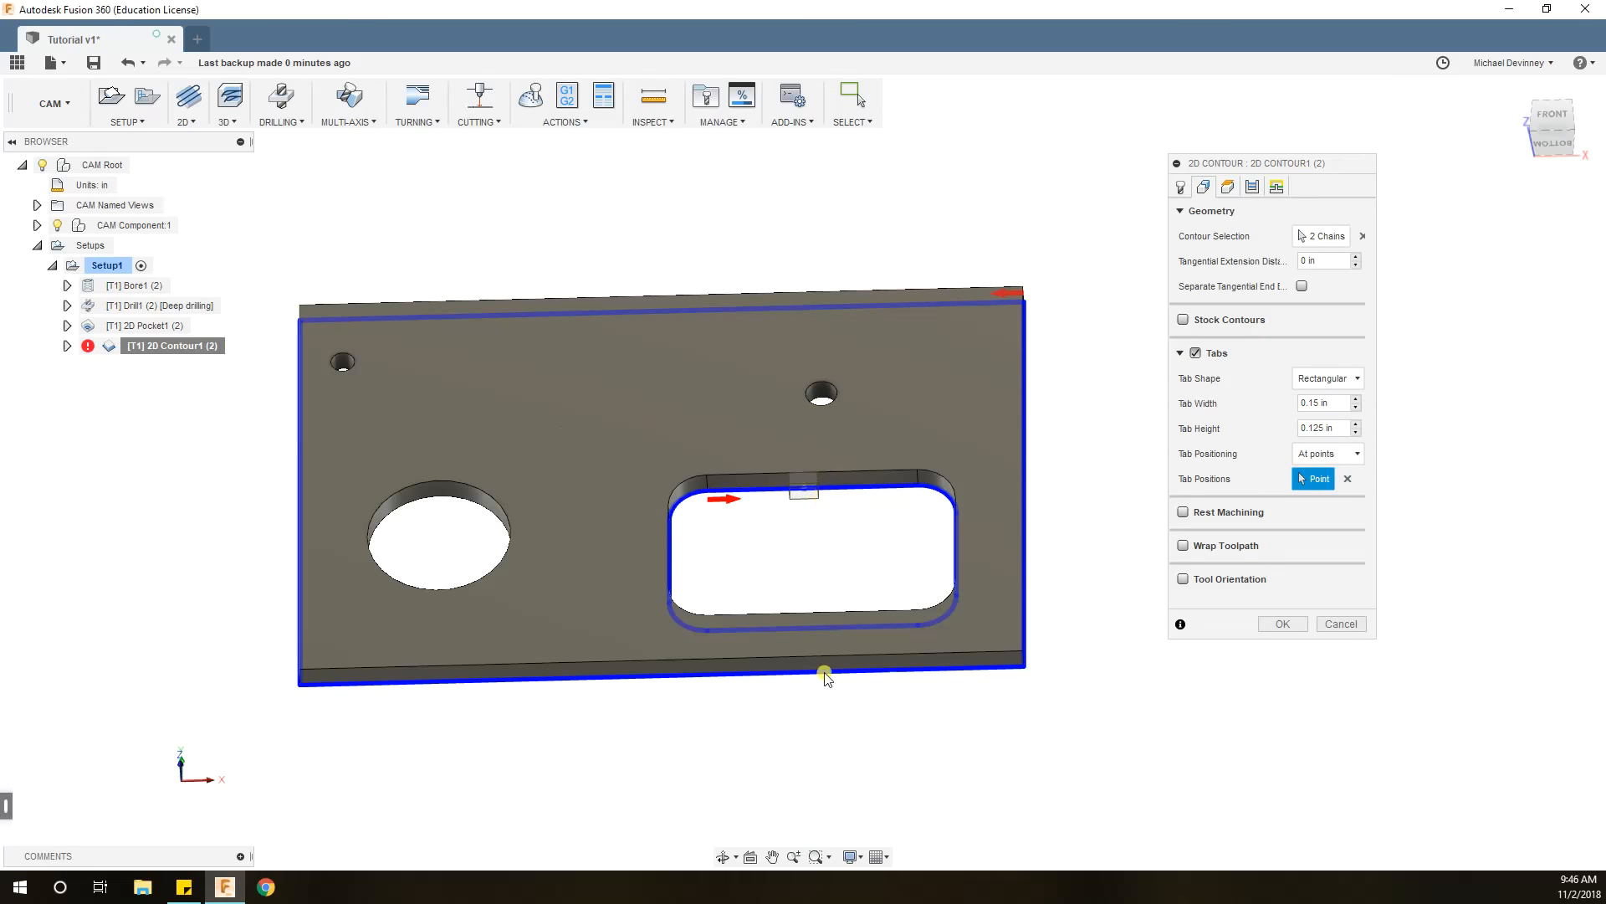
shift+middle_drag(793, 552, 789, 527)
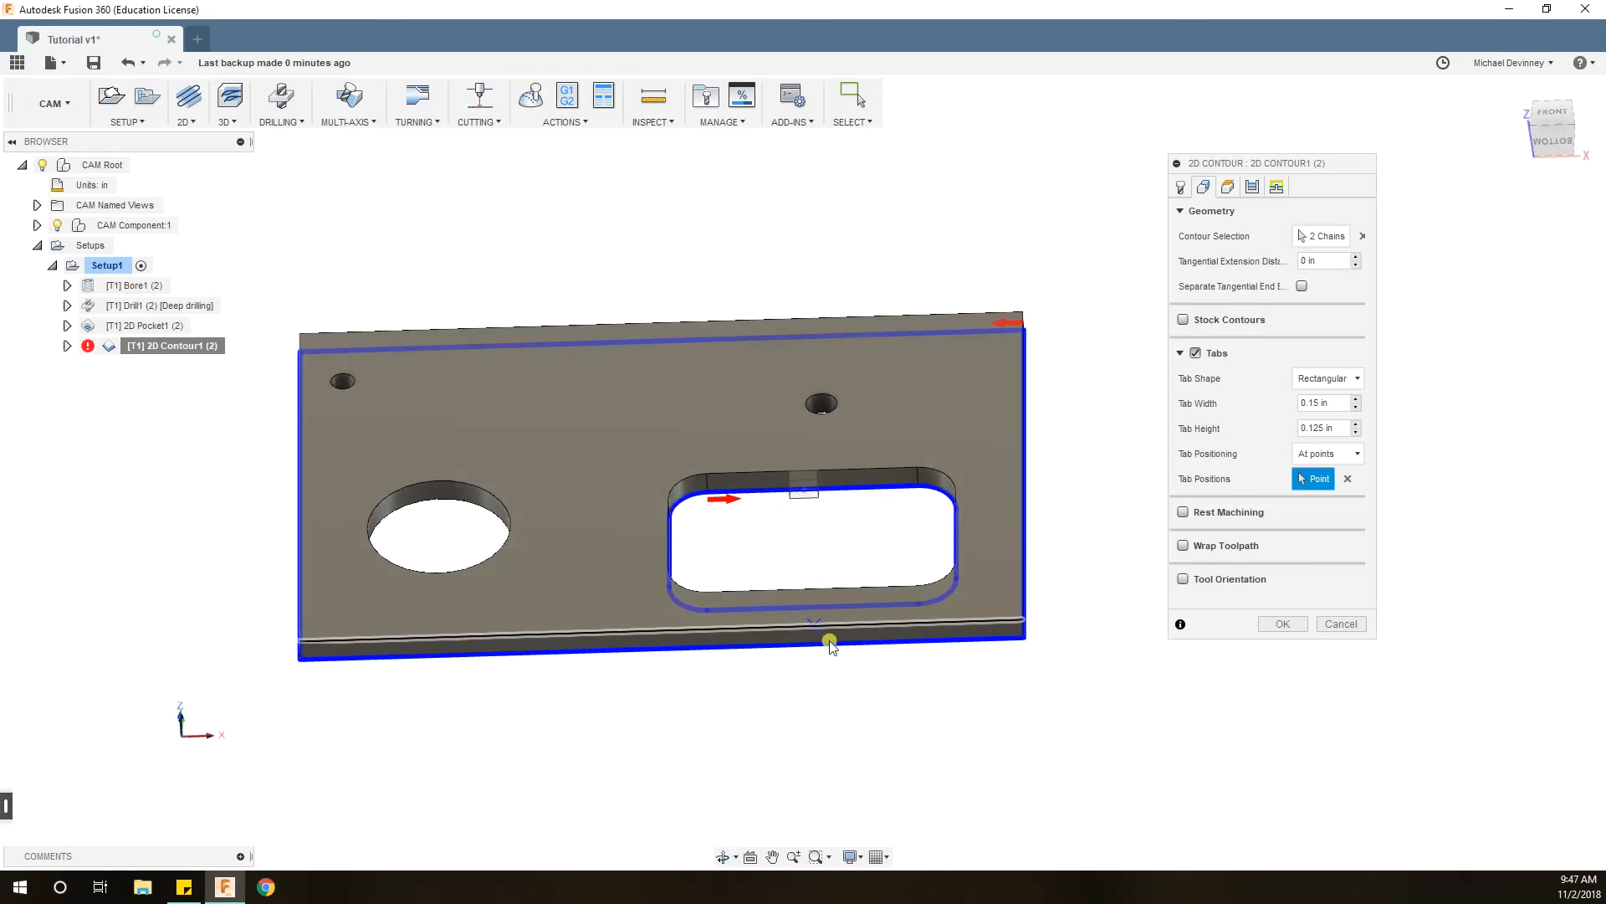
click(928, 645)
shift+middle_drag(625, 375, 609, 441)
click(379, 256)
shift+middle_drag(802, 519, 804, 445)
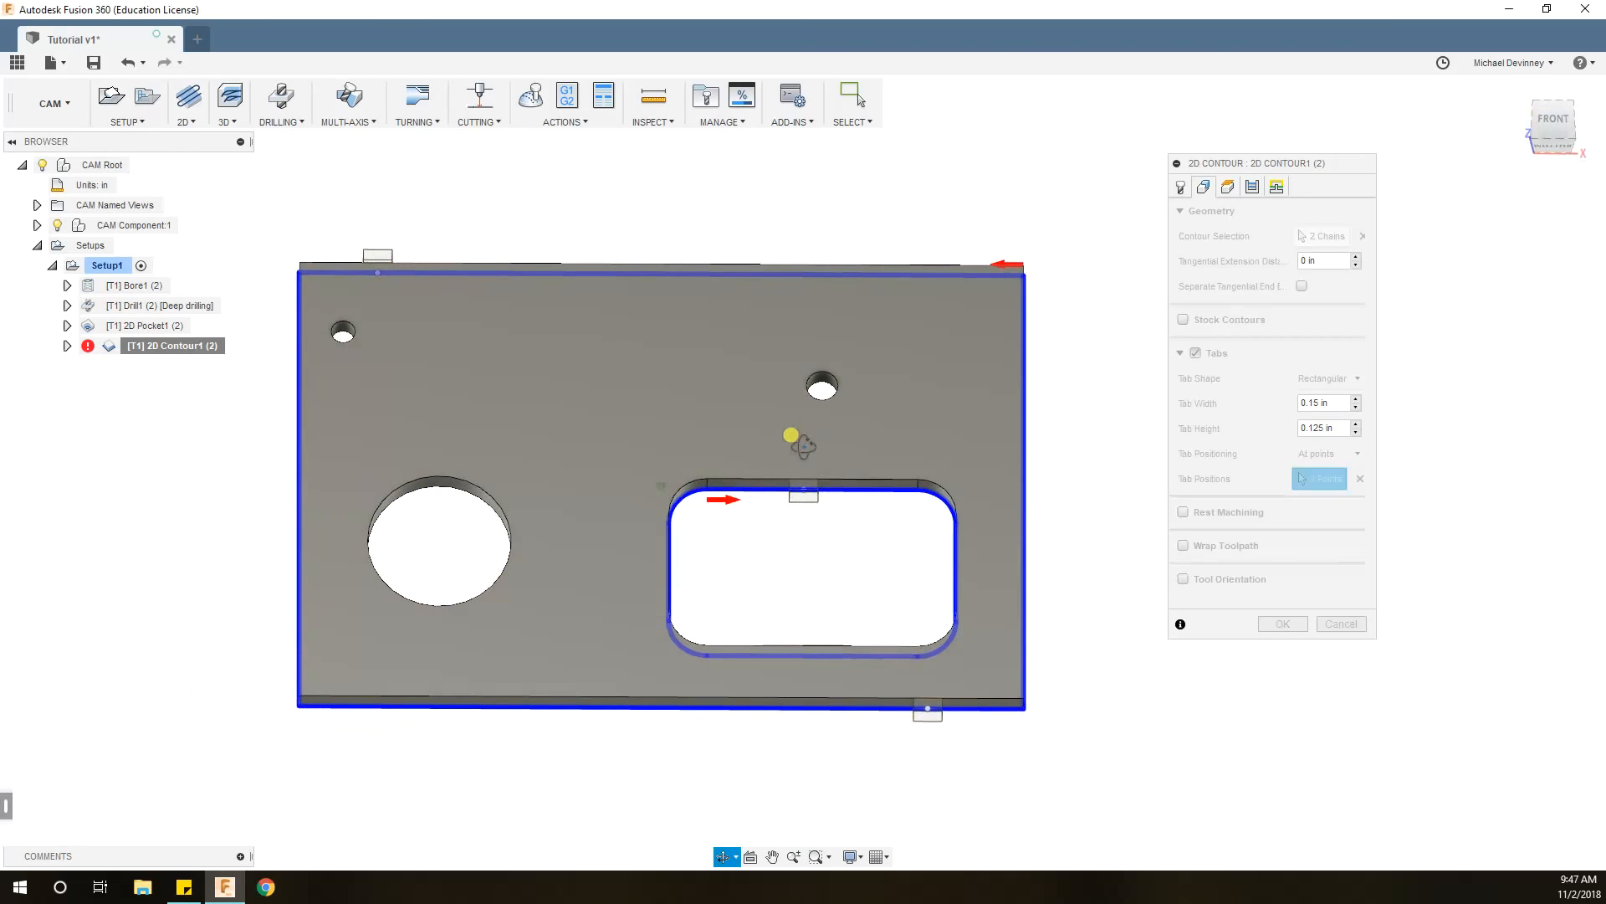
click(1281, 624)
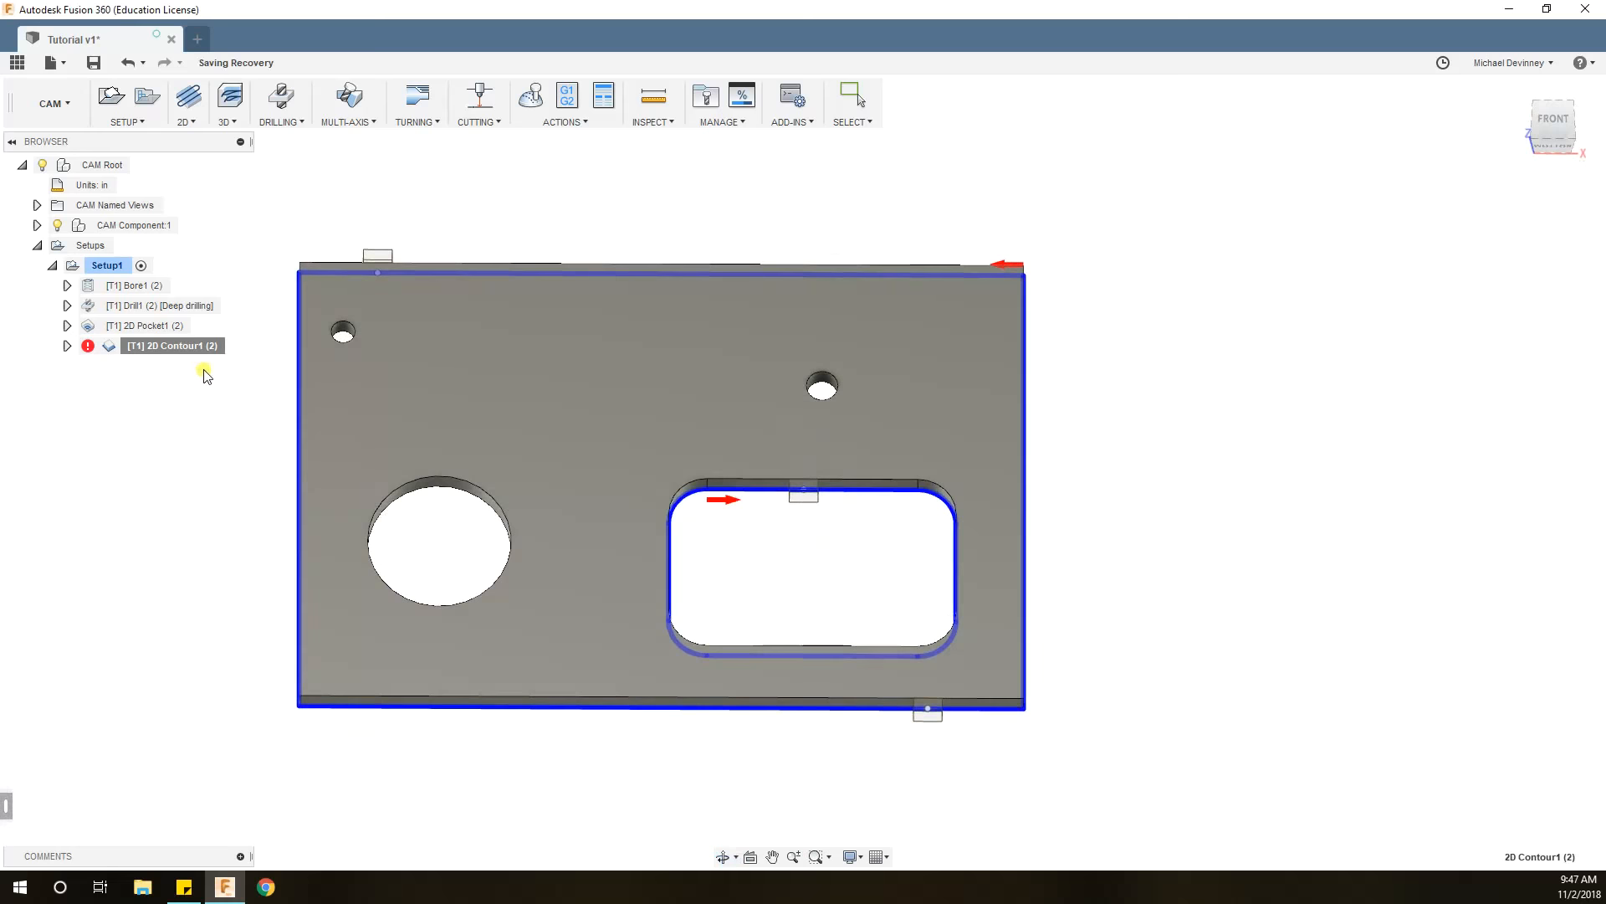
Simulate the 2D Contour operation, follow the cuts around the cutout, plate perimeter and tabs at increased playback speed, and close the simulation.
right_click(137, 345)
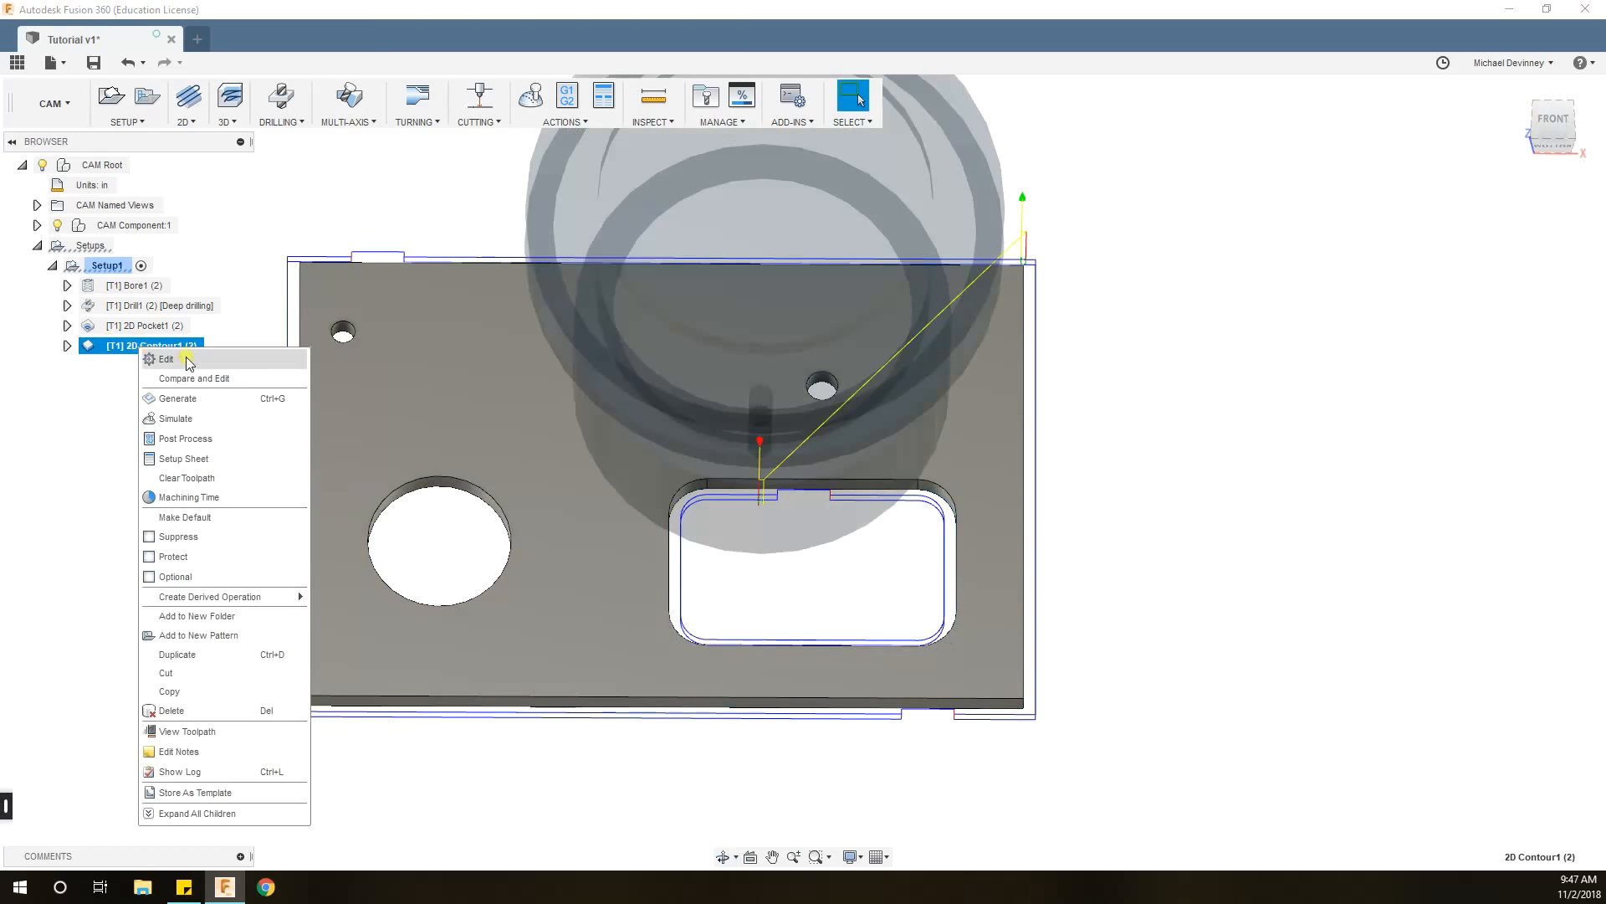
click(197, 417)
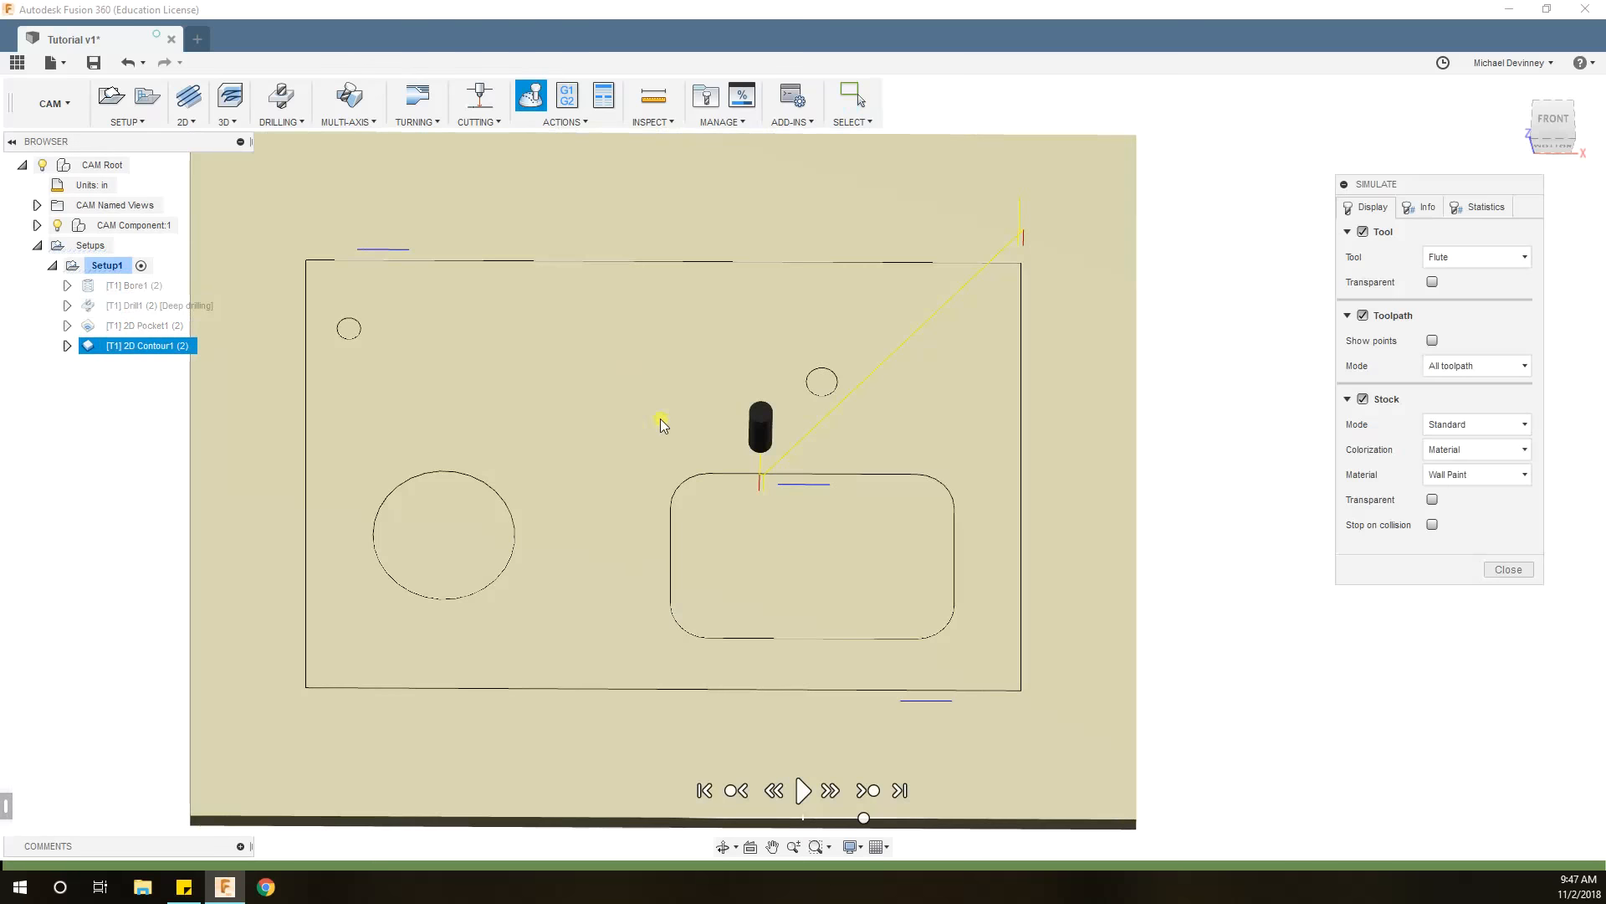
shift+middle_drag(542, 427, 550, 395)
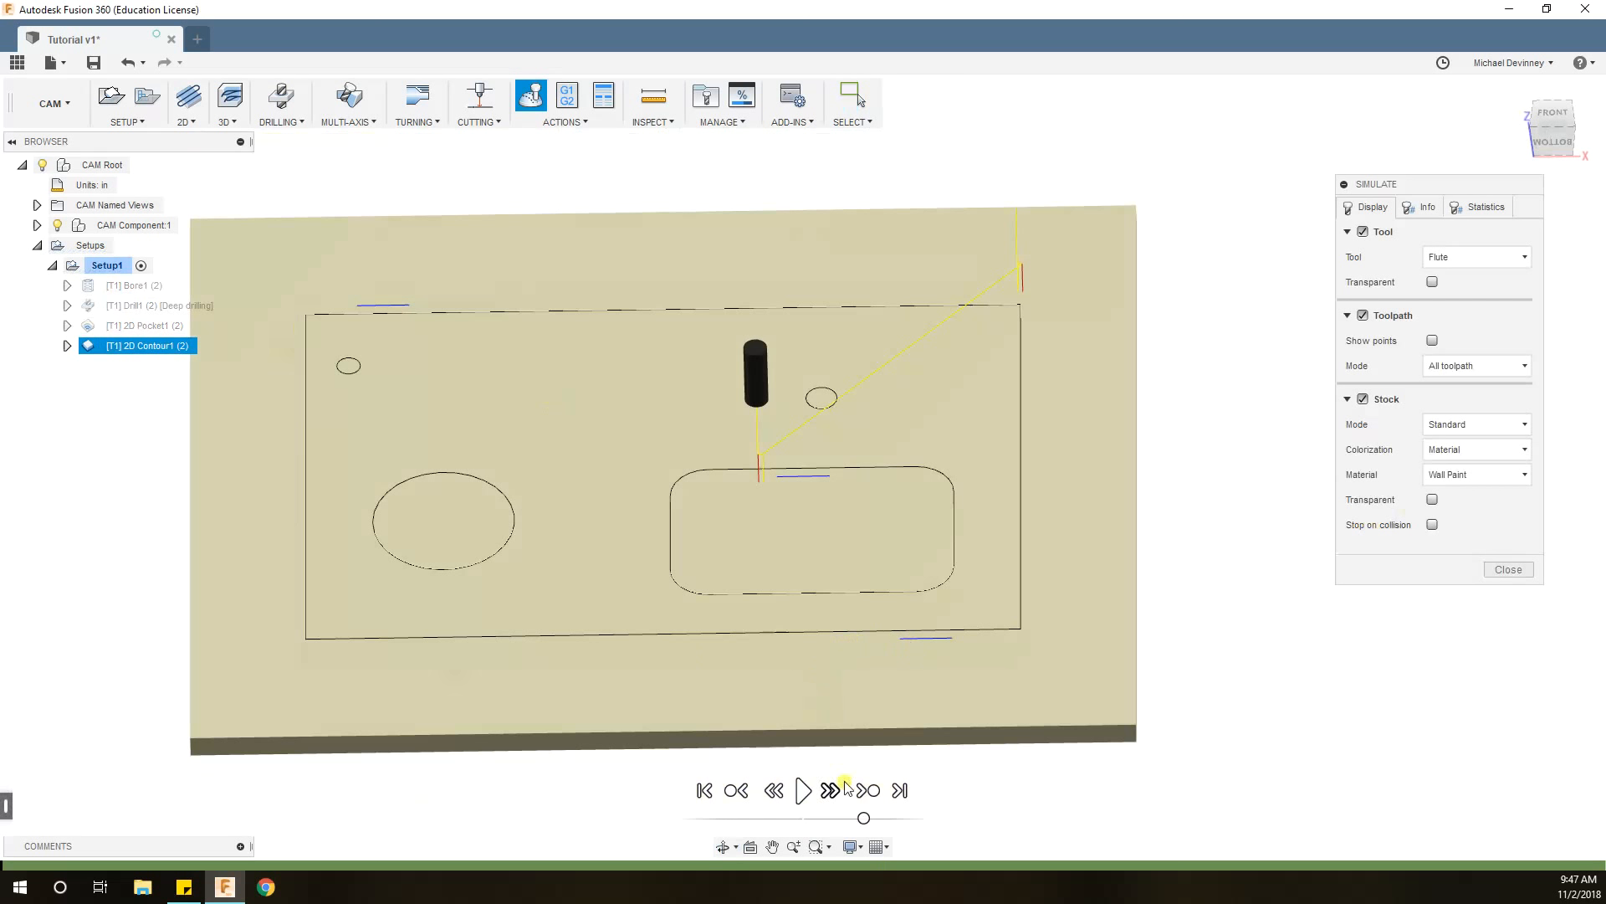
click(806, 791)
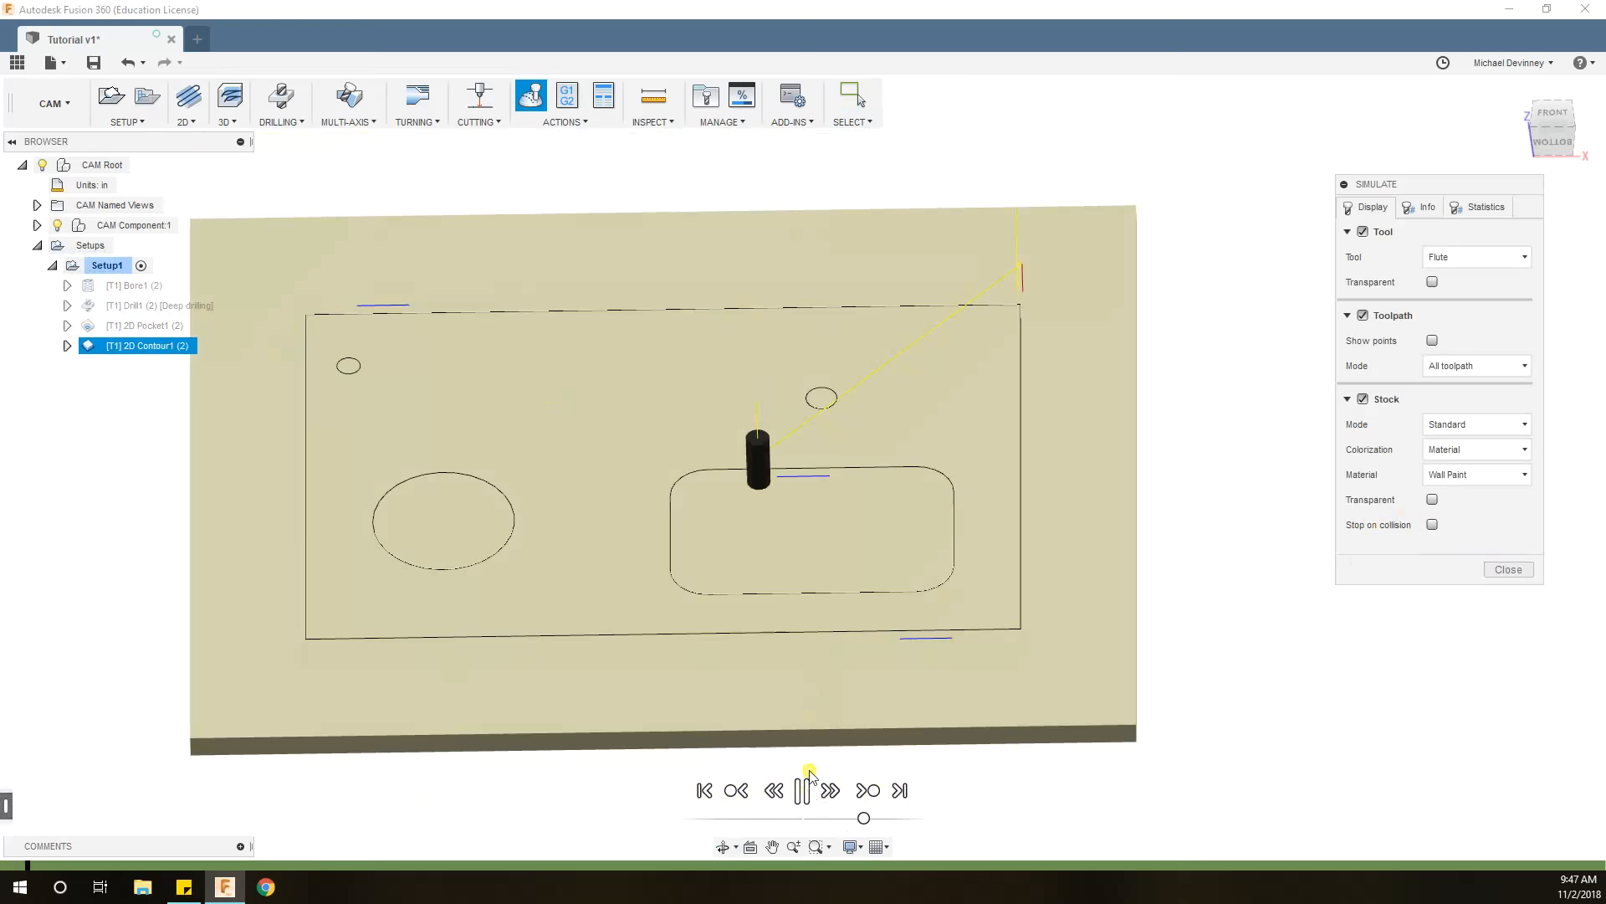
scroll(767, 545, up, 4)
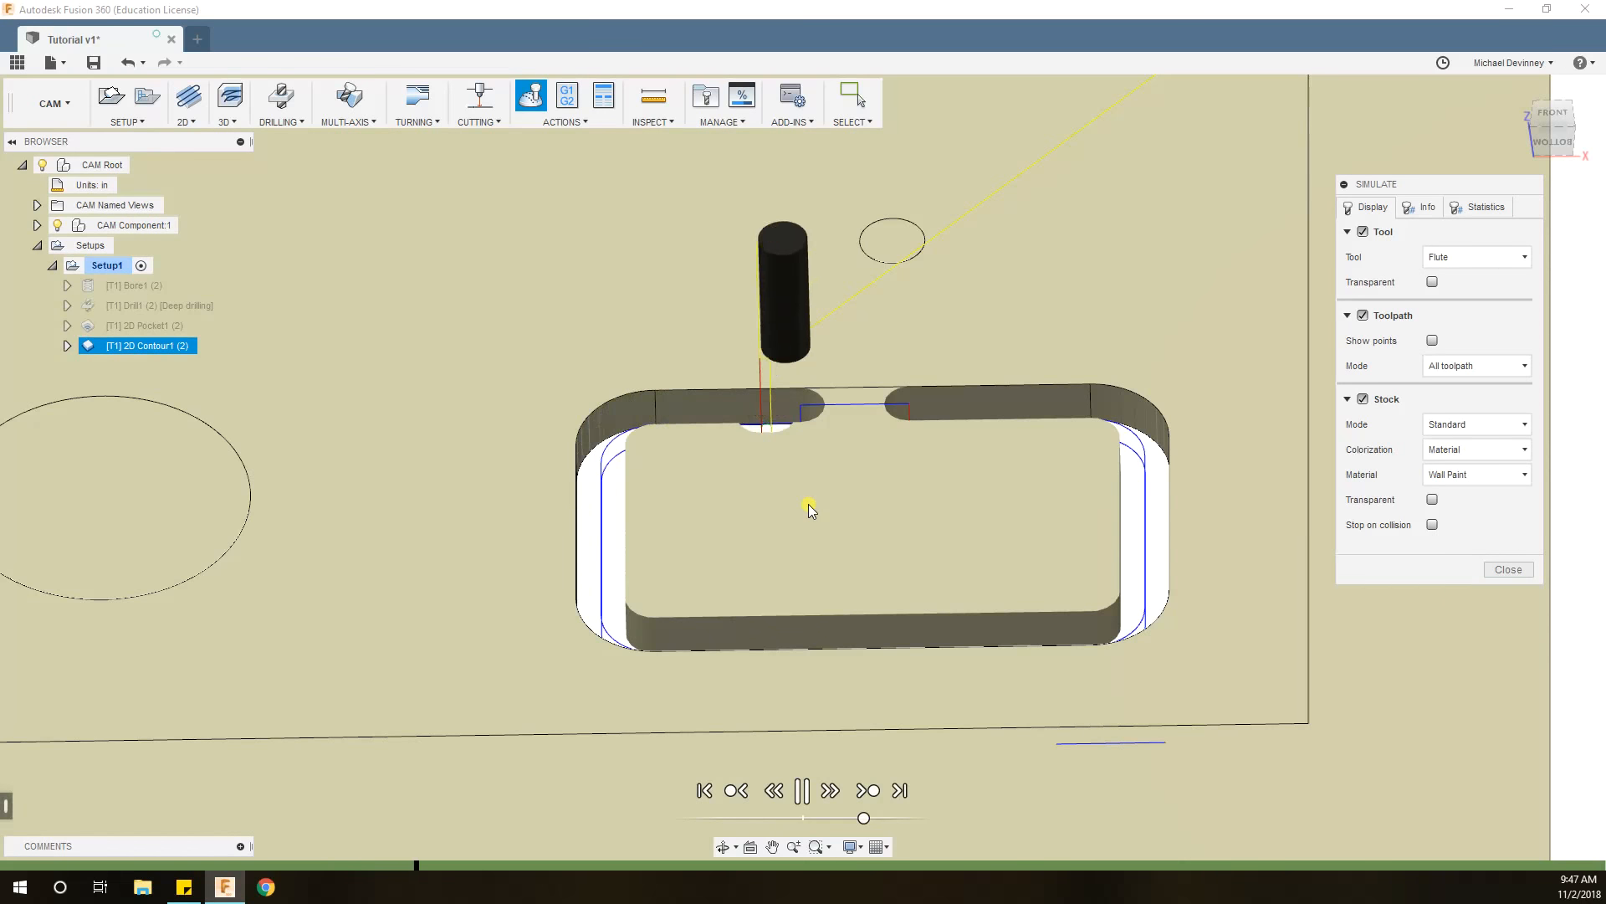
middle_drag(907, 424, 590, 586)
scroll(730, 487, down, 3)
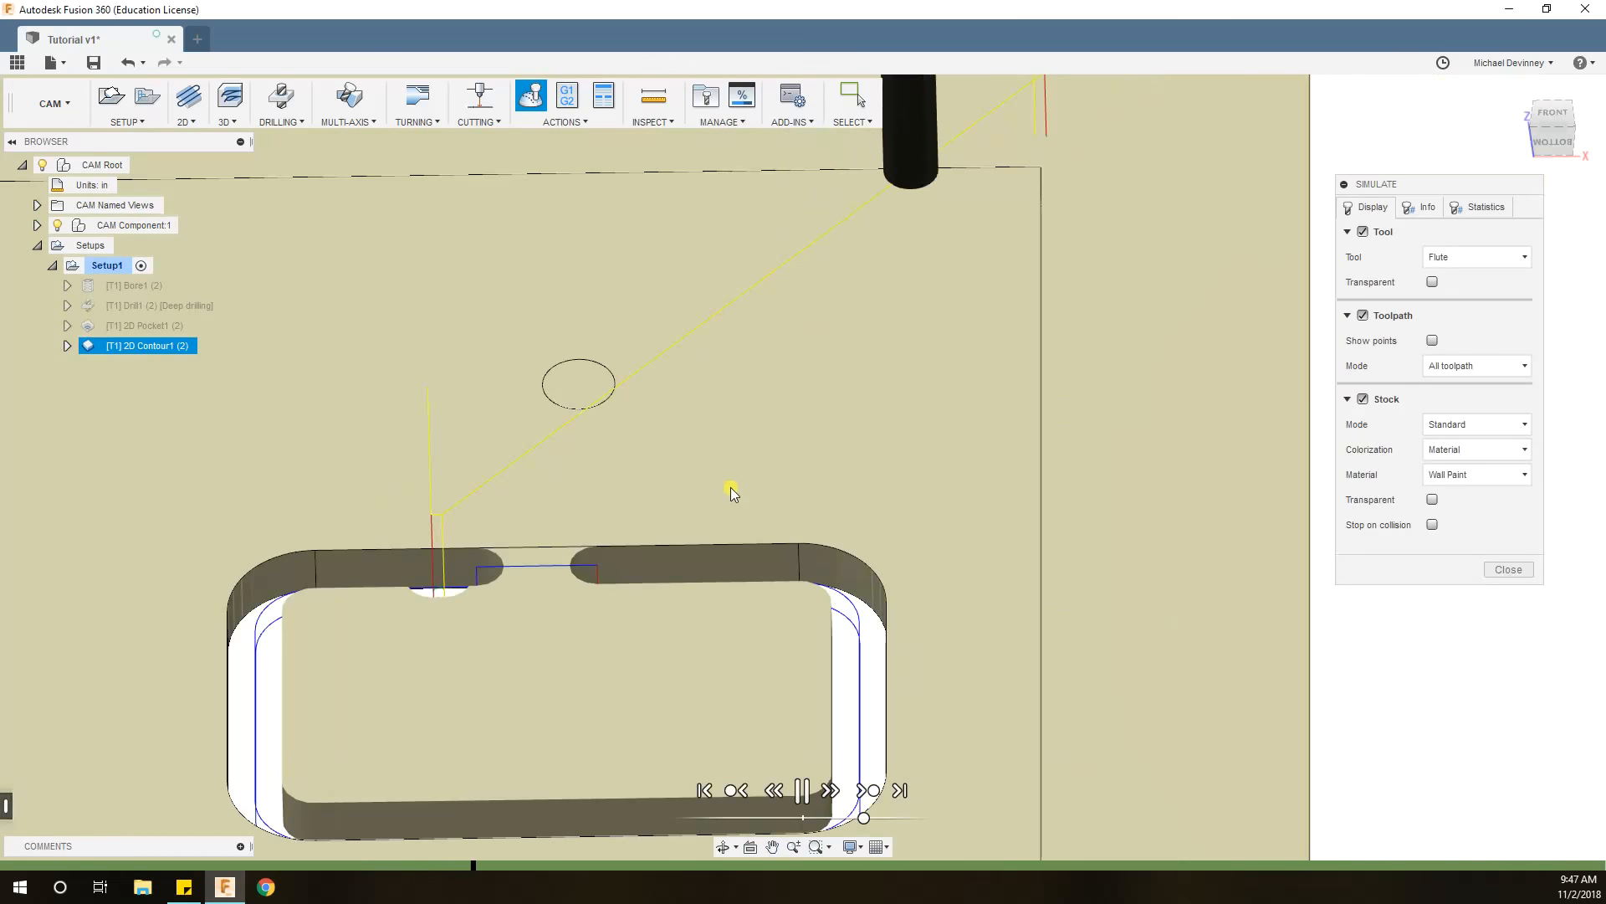
middle_drag(700, 410, 1107, 435)
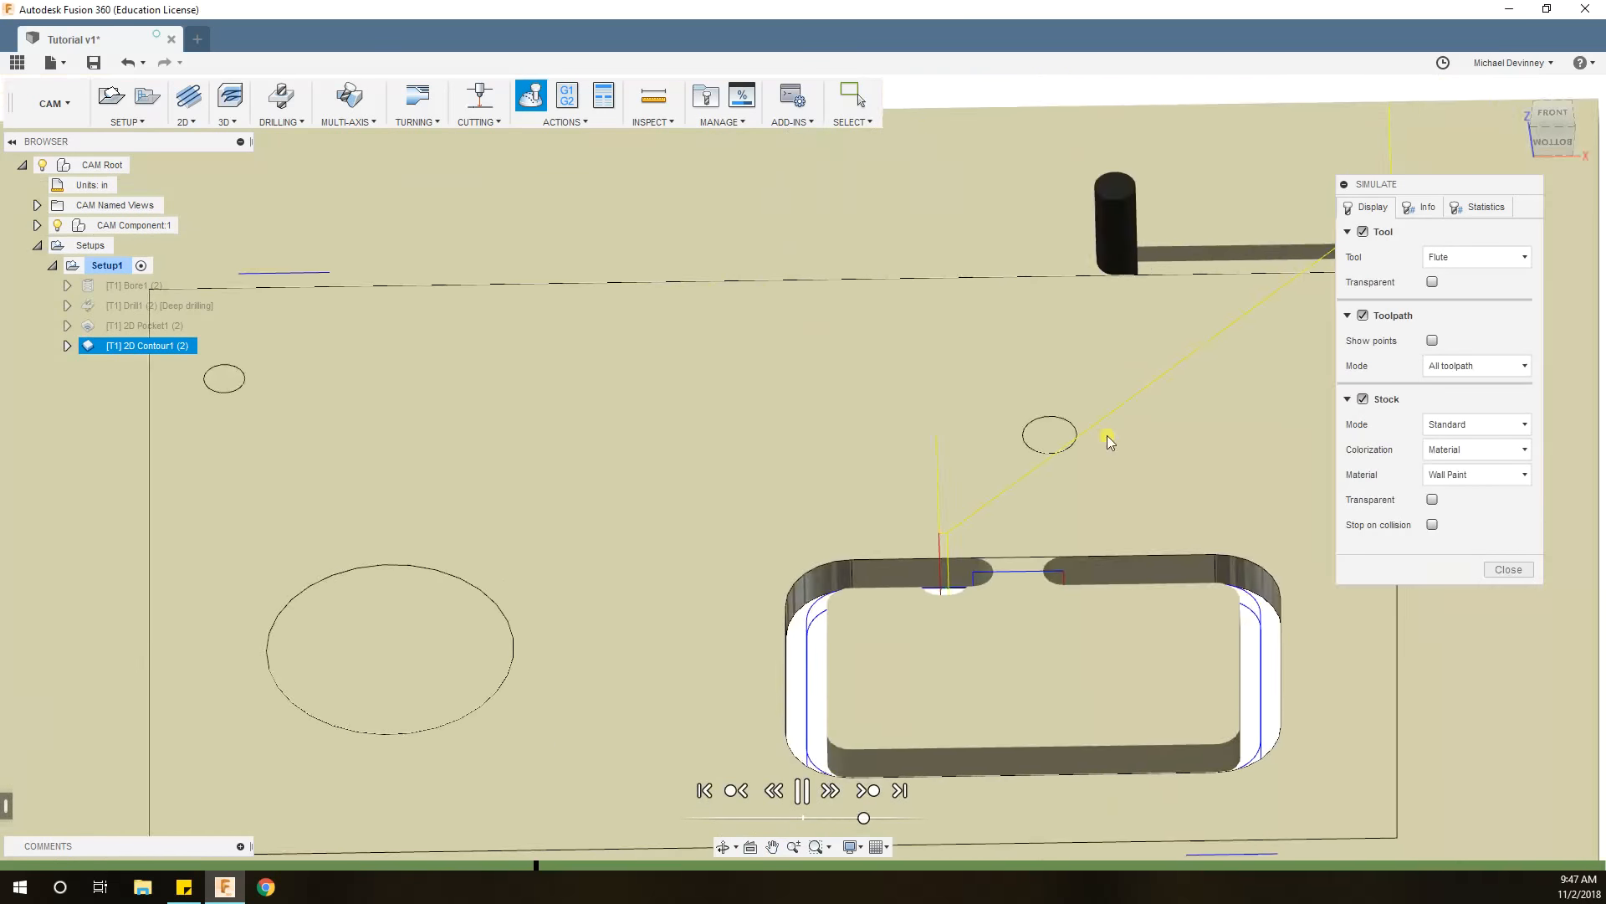
scroll(947, 449, down, 4)
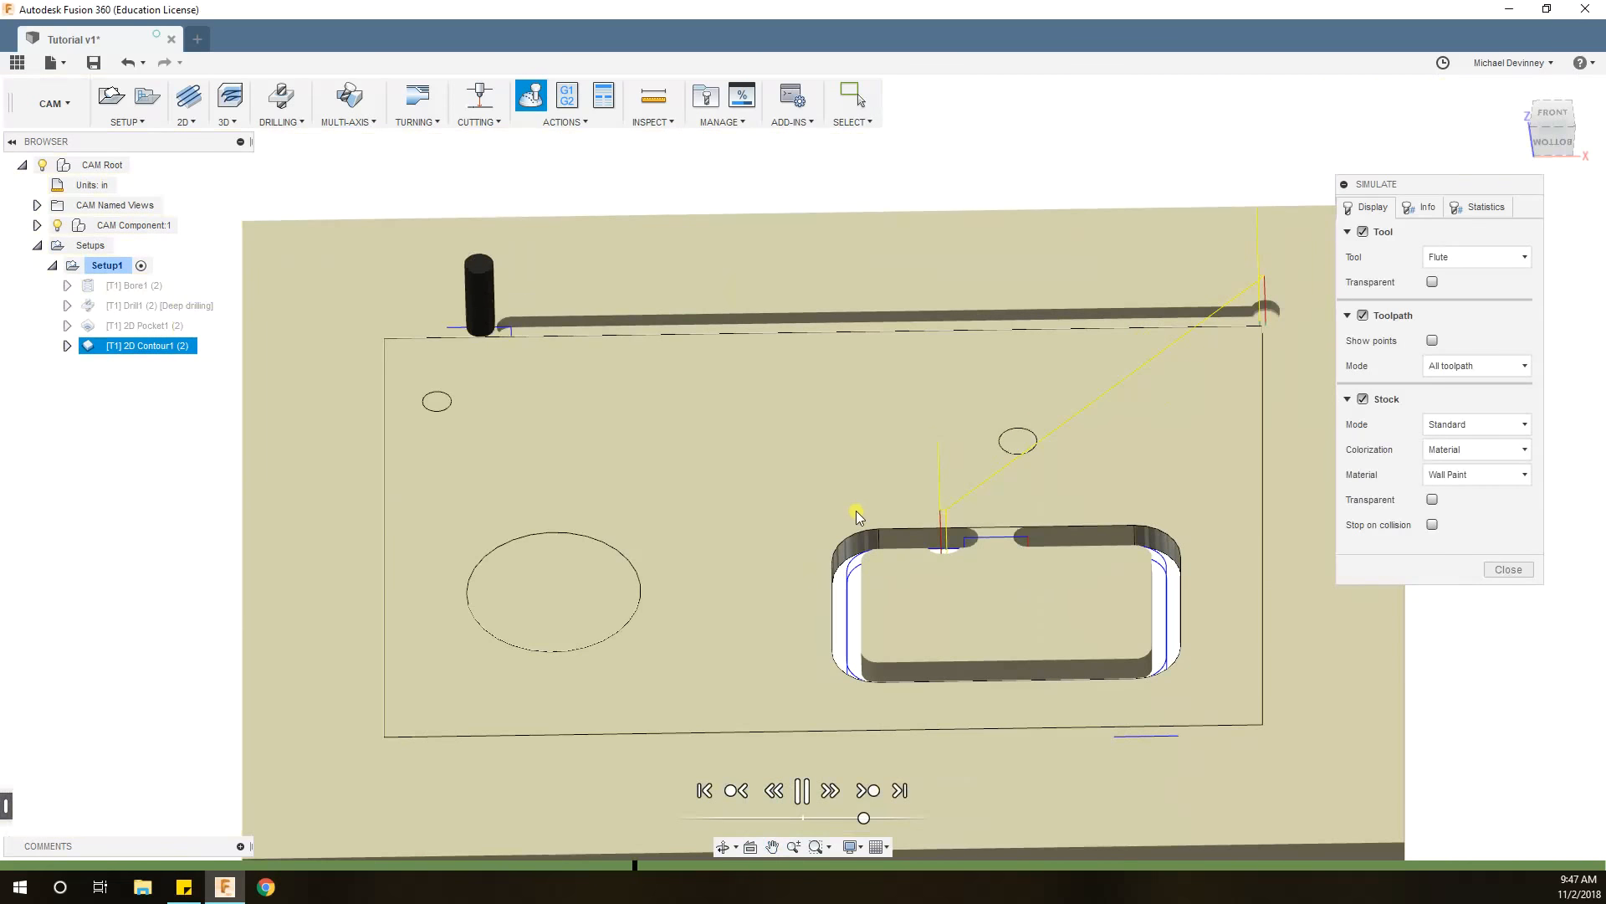
middle_drag(827, 469, 780, 410)
drag(864, 818, 883, 819)
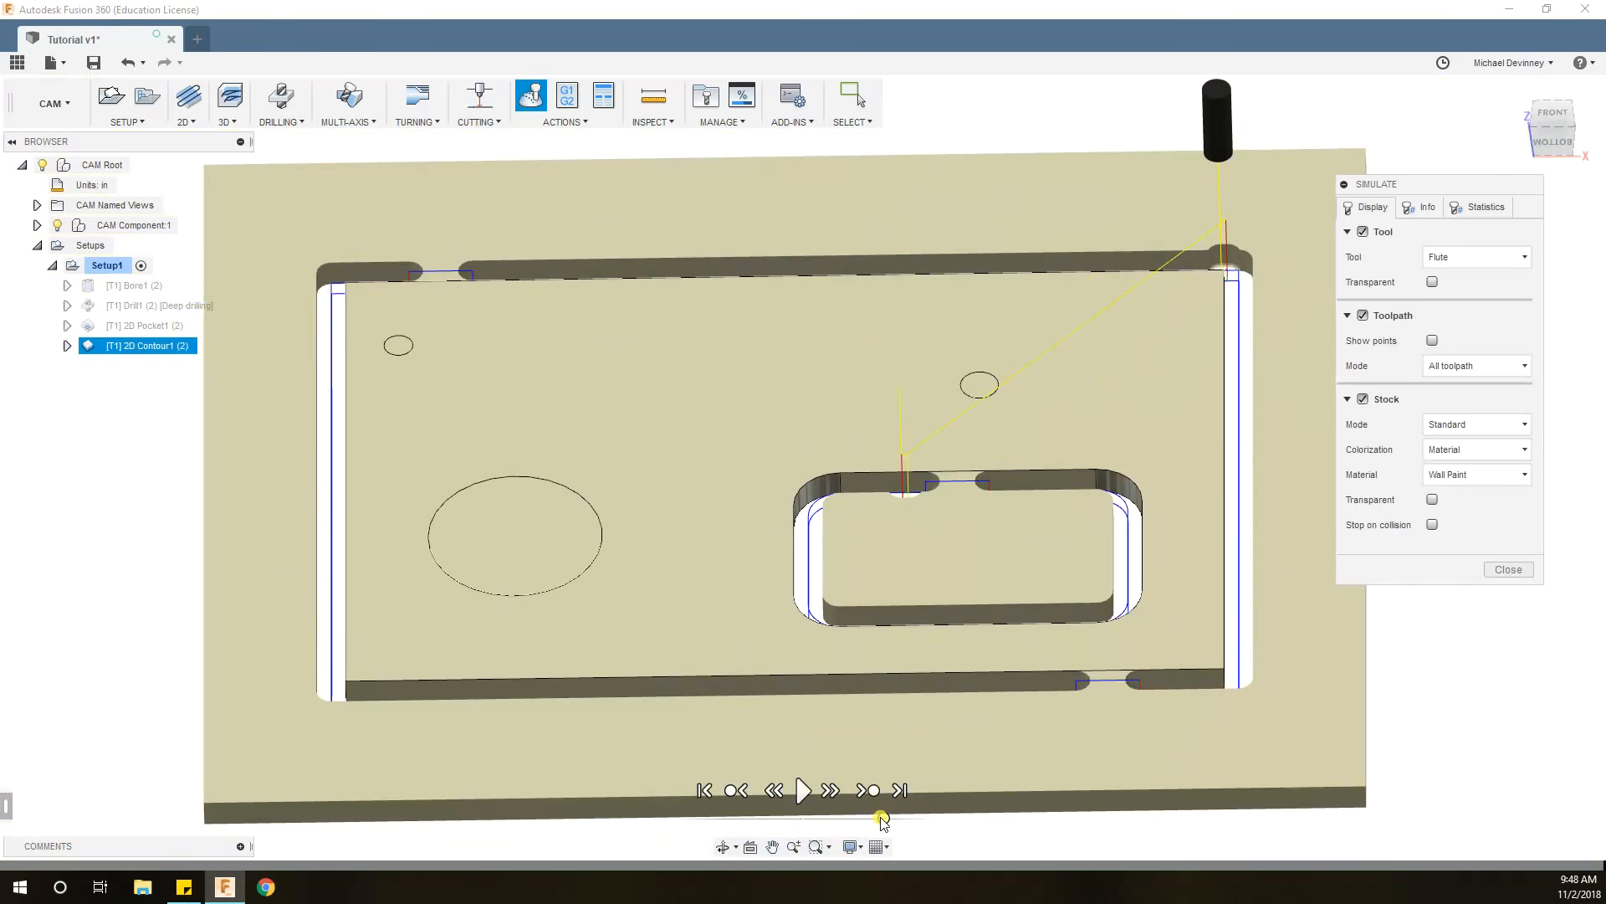
click(1508, 569)
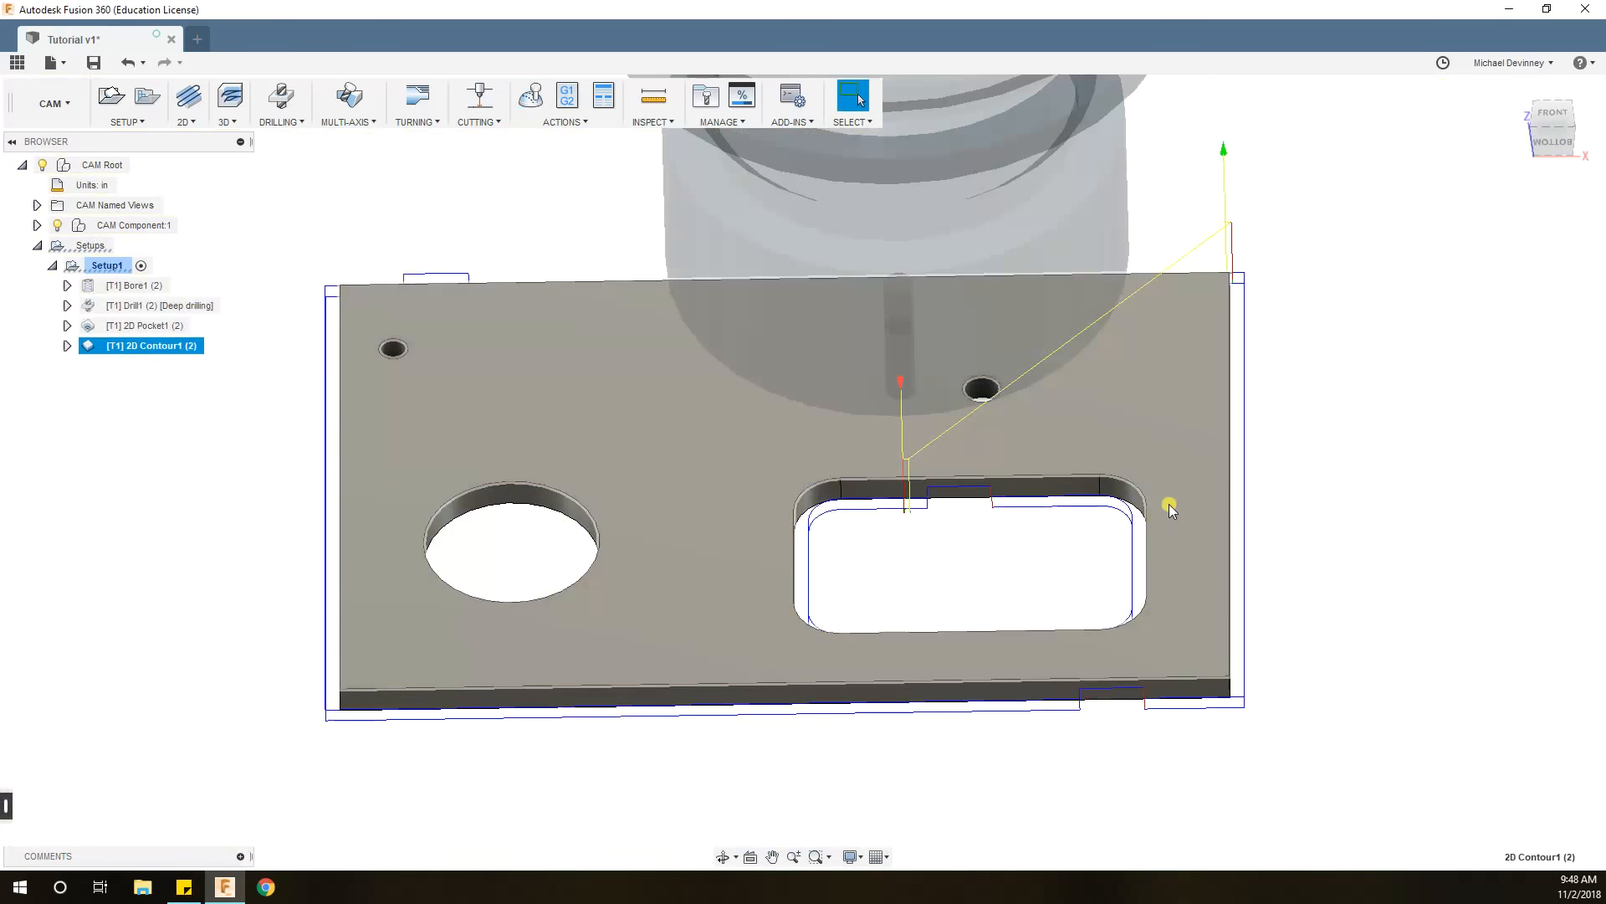
Simulate all operations of Setup1 in sequence through the final contour, and close the simulation.
middle_drag(513, 348, 524, 358)
drag(524, 358, 520, 423)
key(Escape)
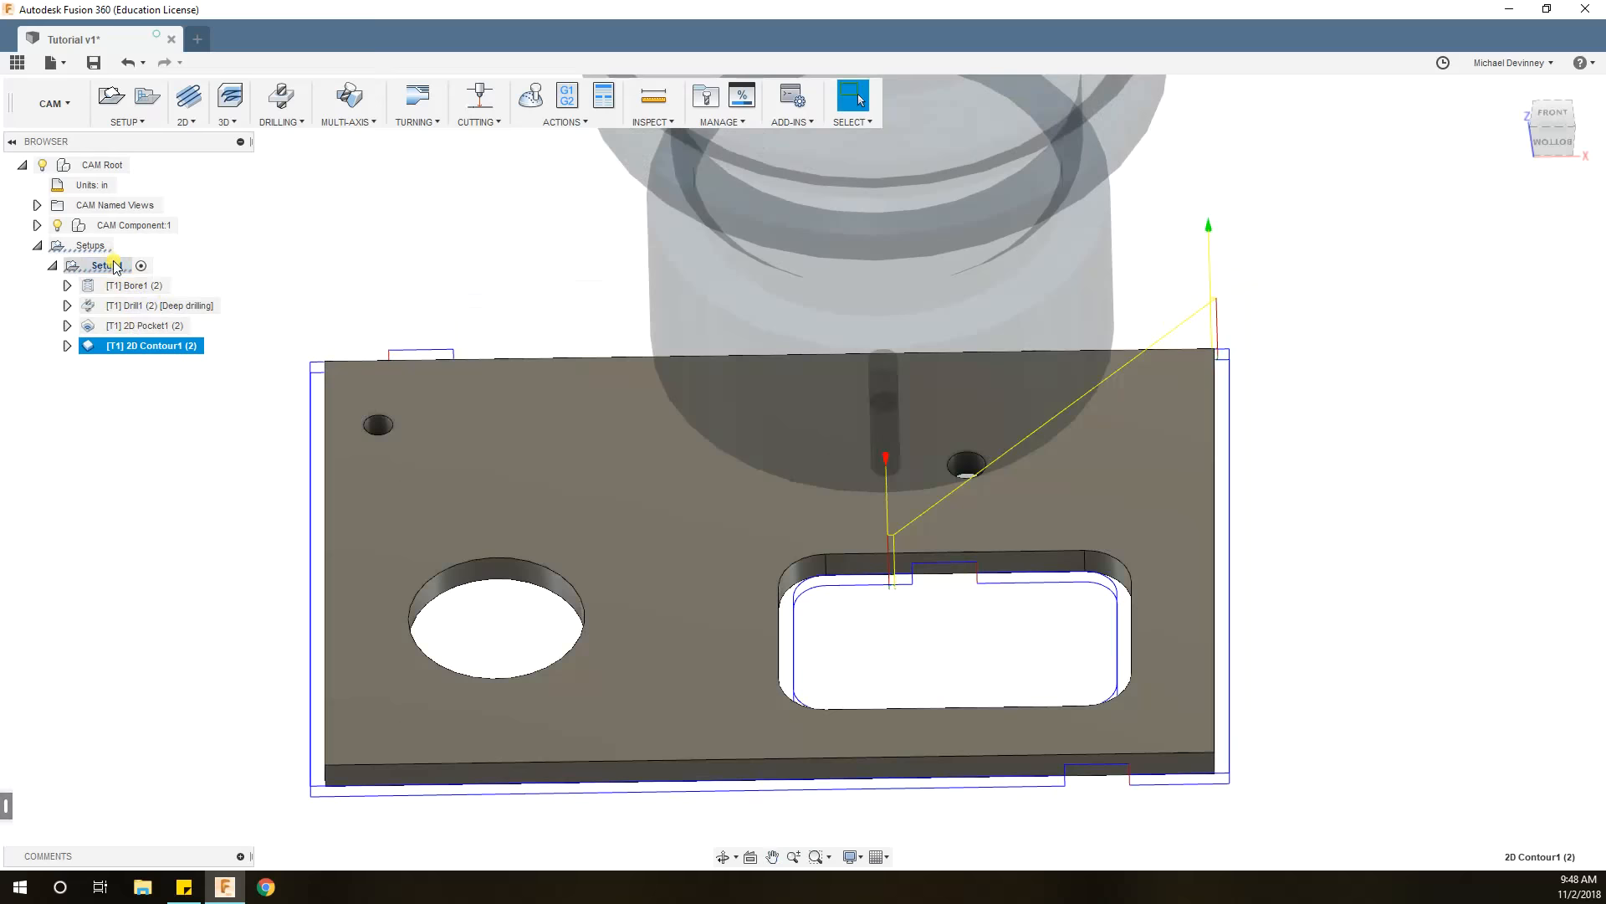
right_click(112, 266)
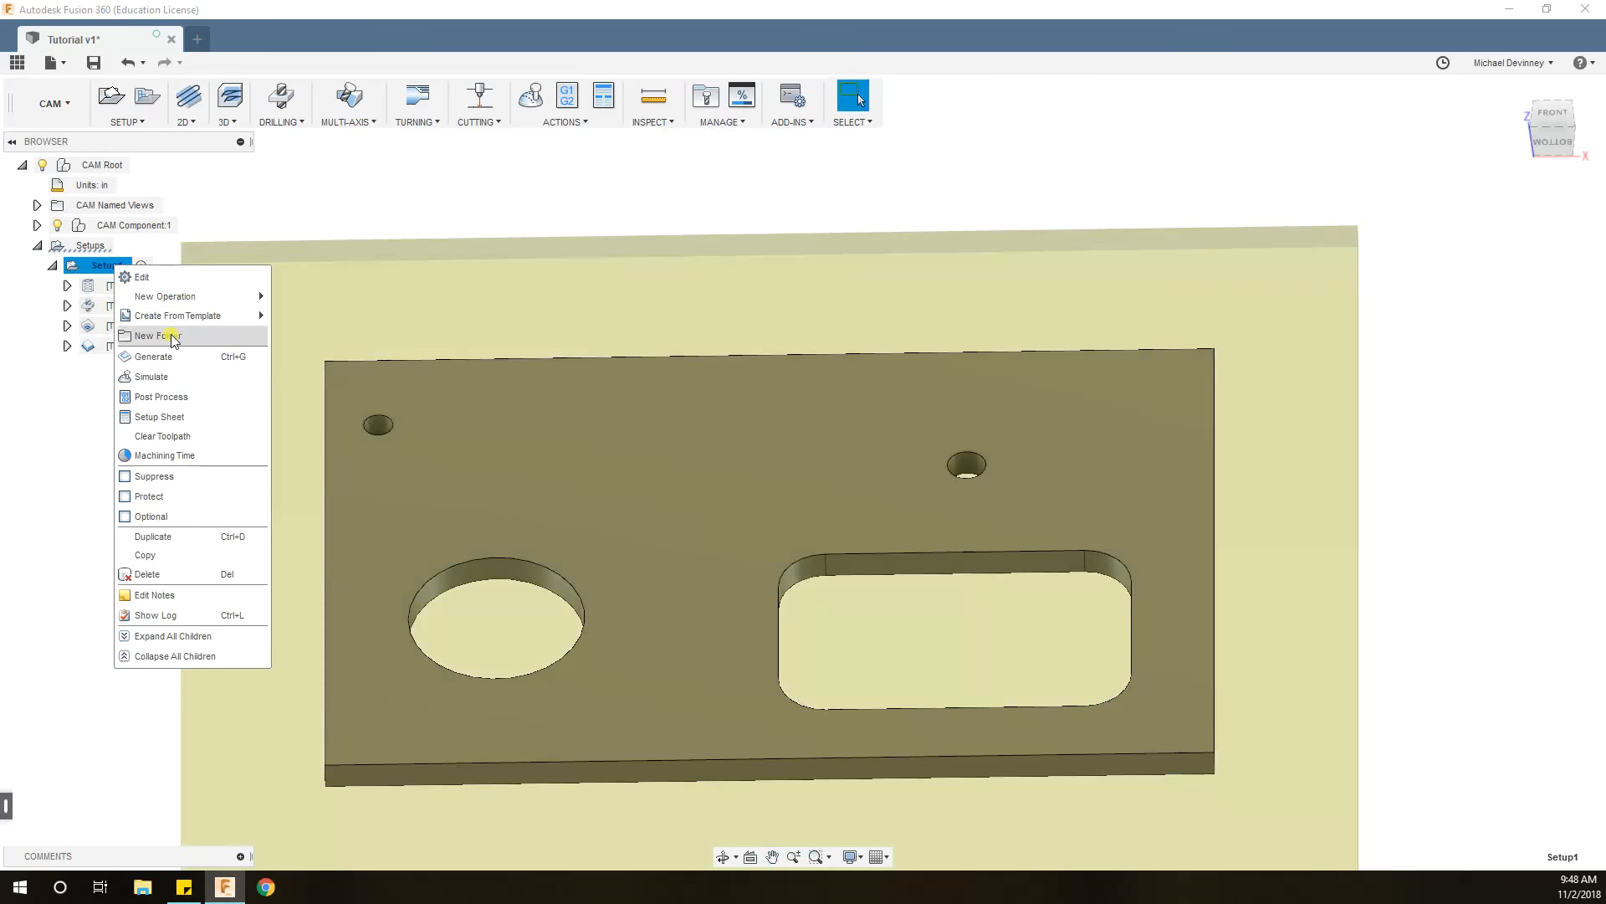
click(166, 376)
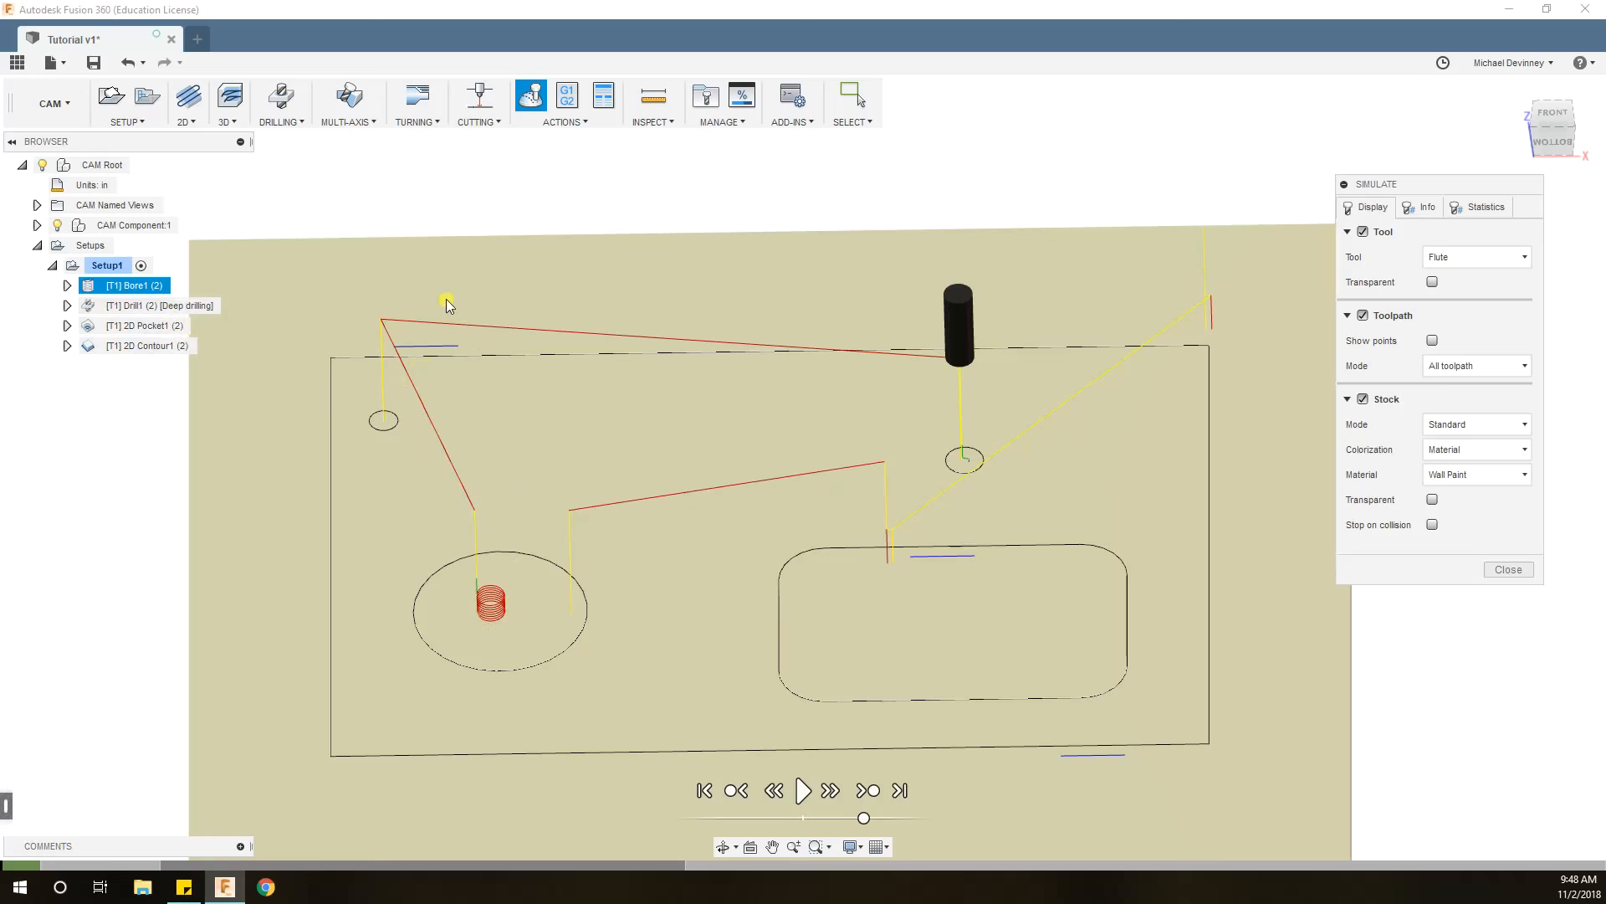
middle_drag(599, 265, 576, 224)
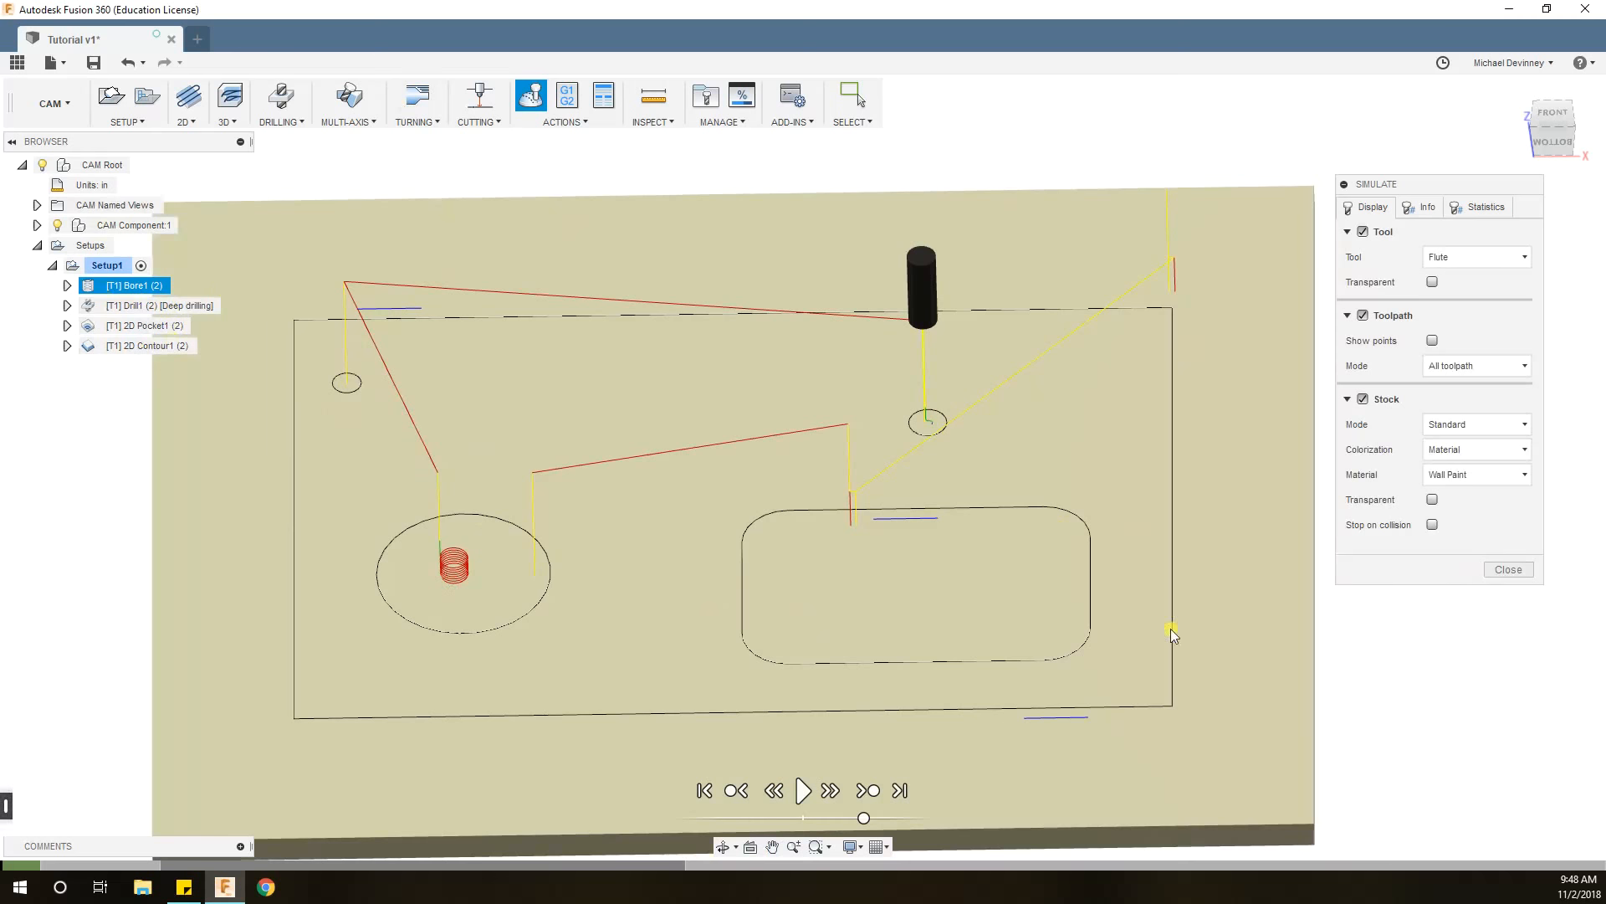
click(797, 790)
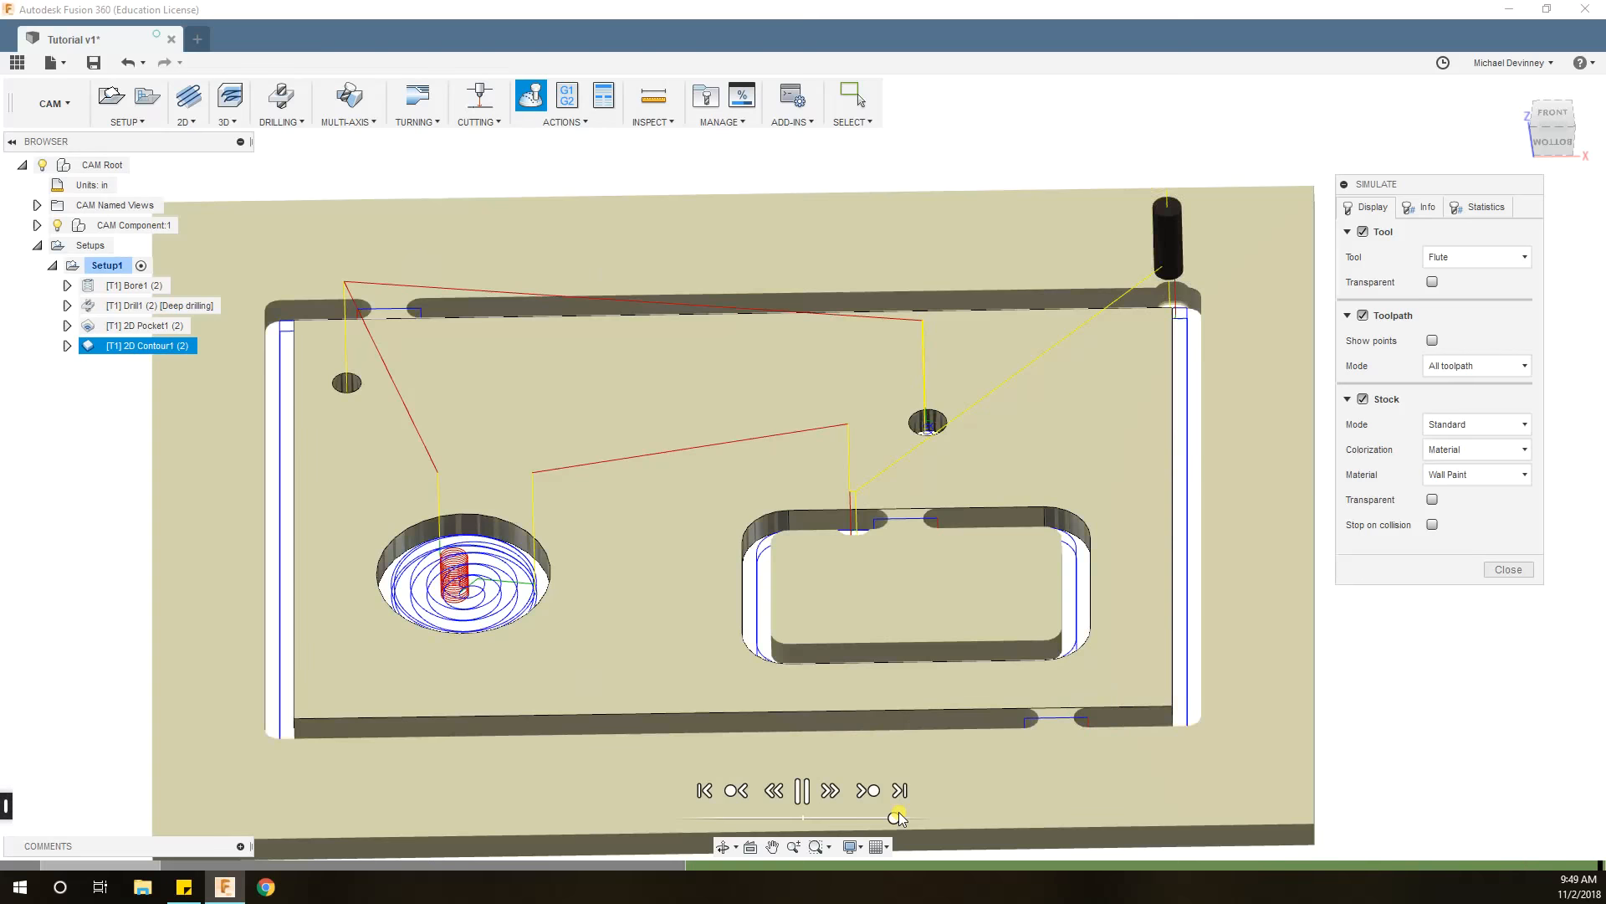
click(1508, 569)
middle_drag(491, 318, 538, 301)
mouse_move(560, 403)
shift+middle_down()
mouse_move(549, 362)
mouse_move(570, 404)
shift+middle_up()
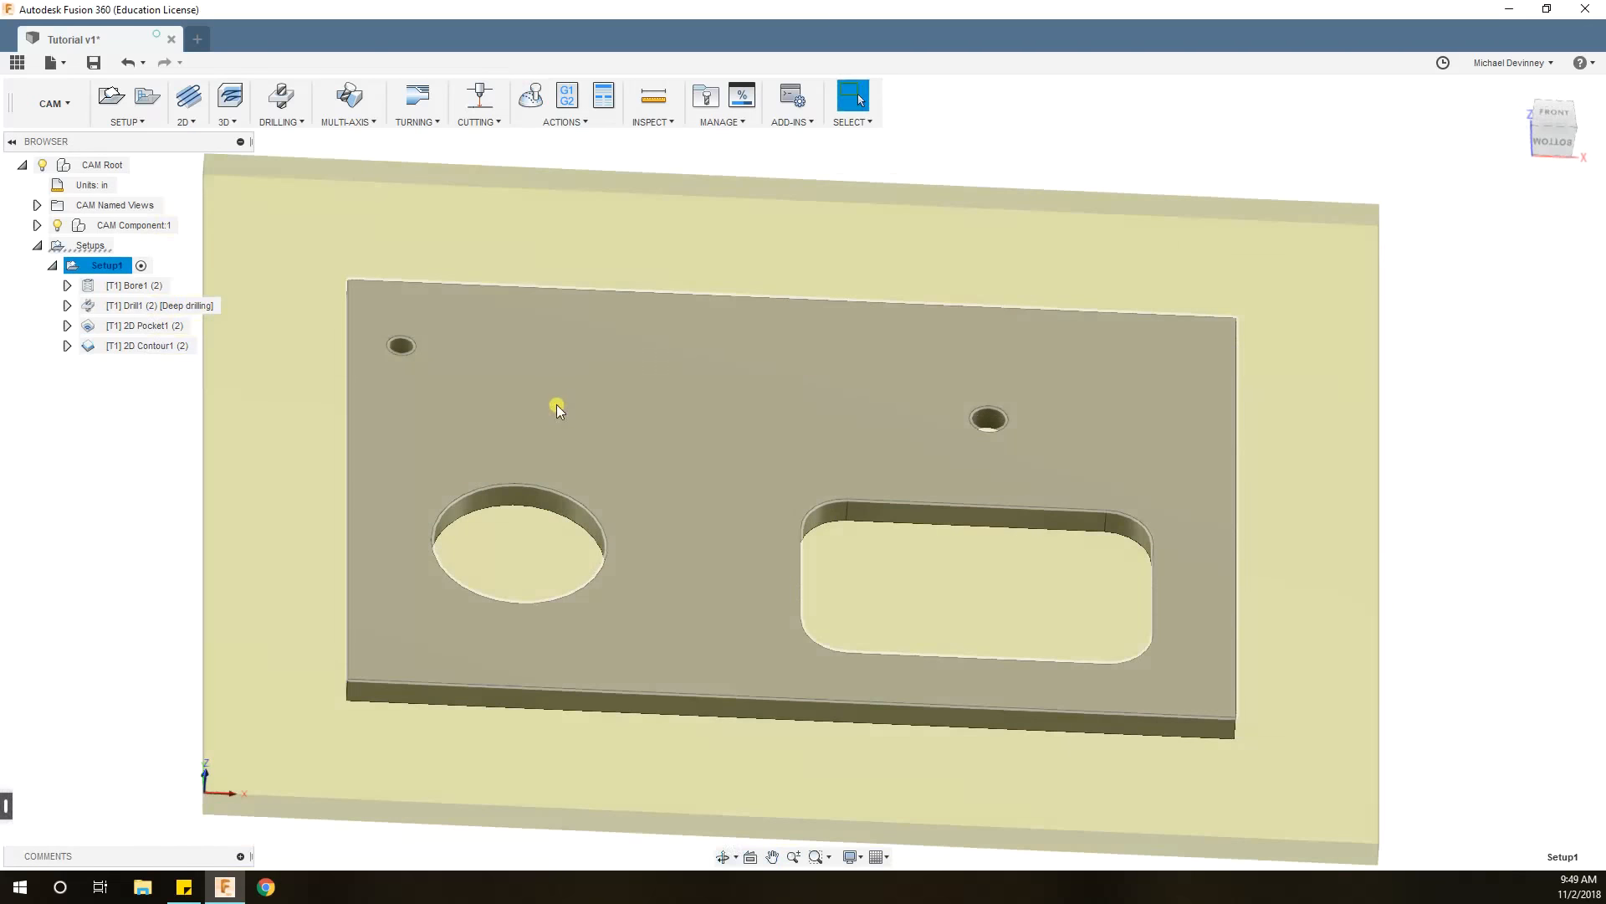
middle_drag(437, 319, 405, 398)
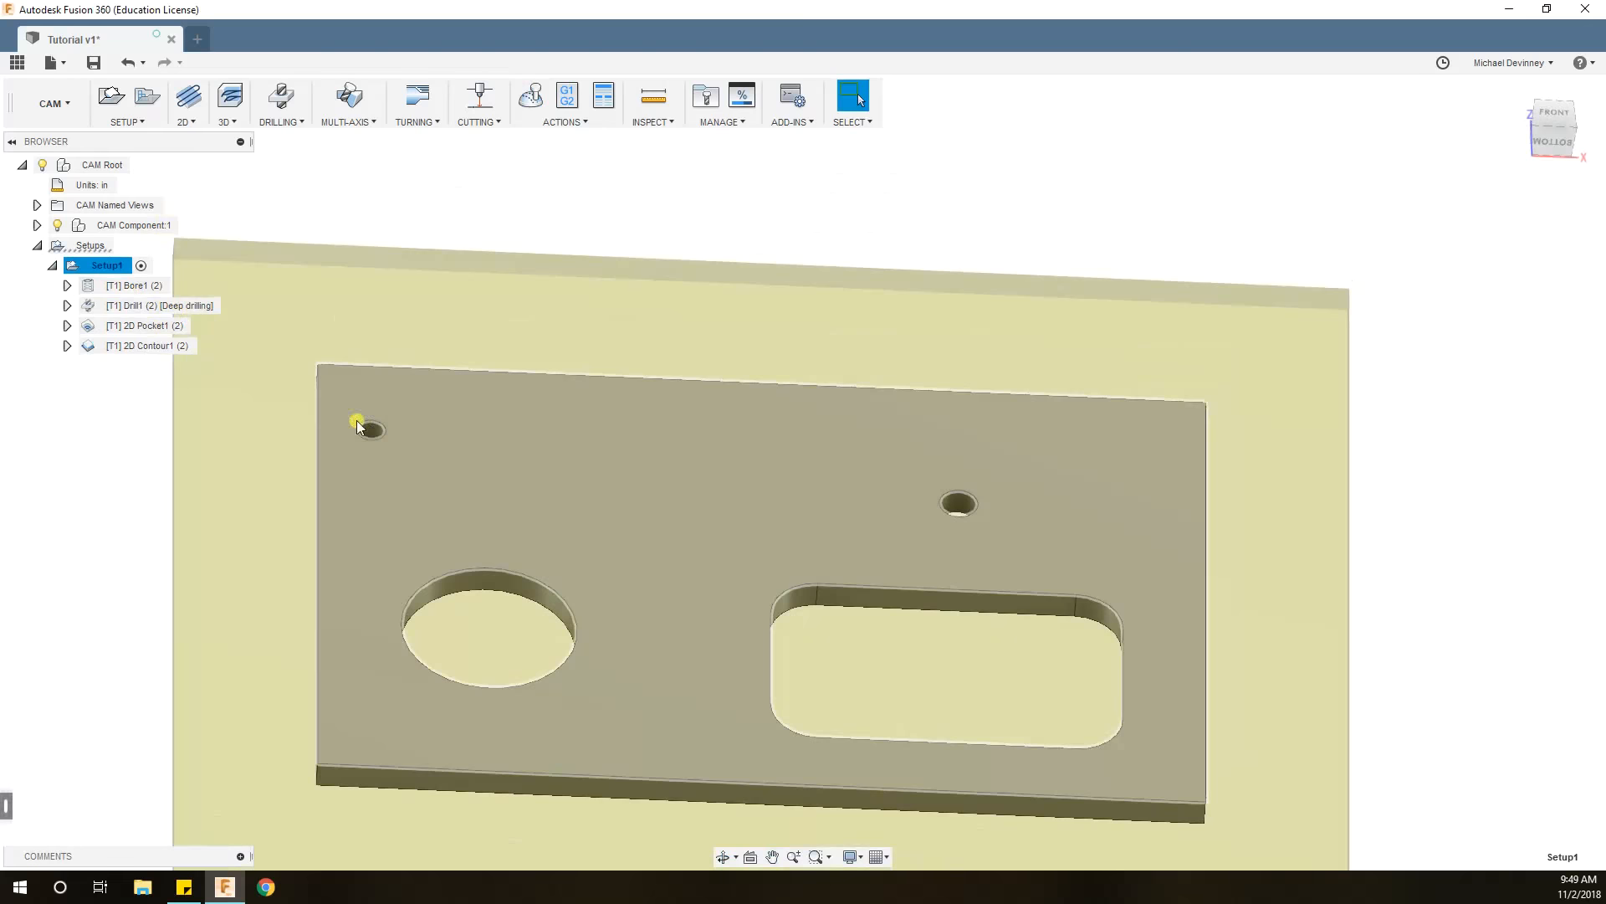
right_click(140, 287)
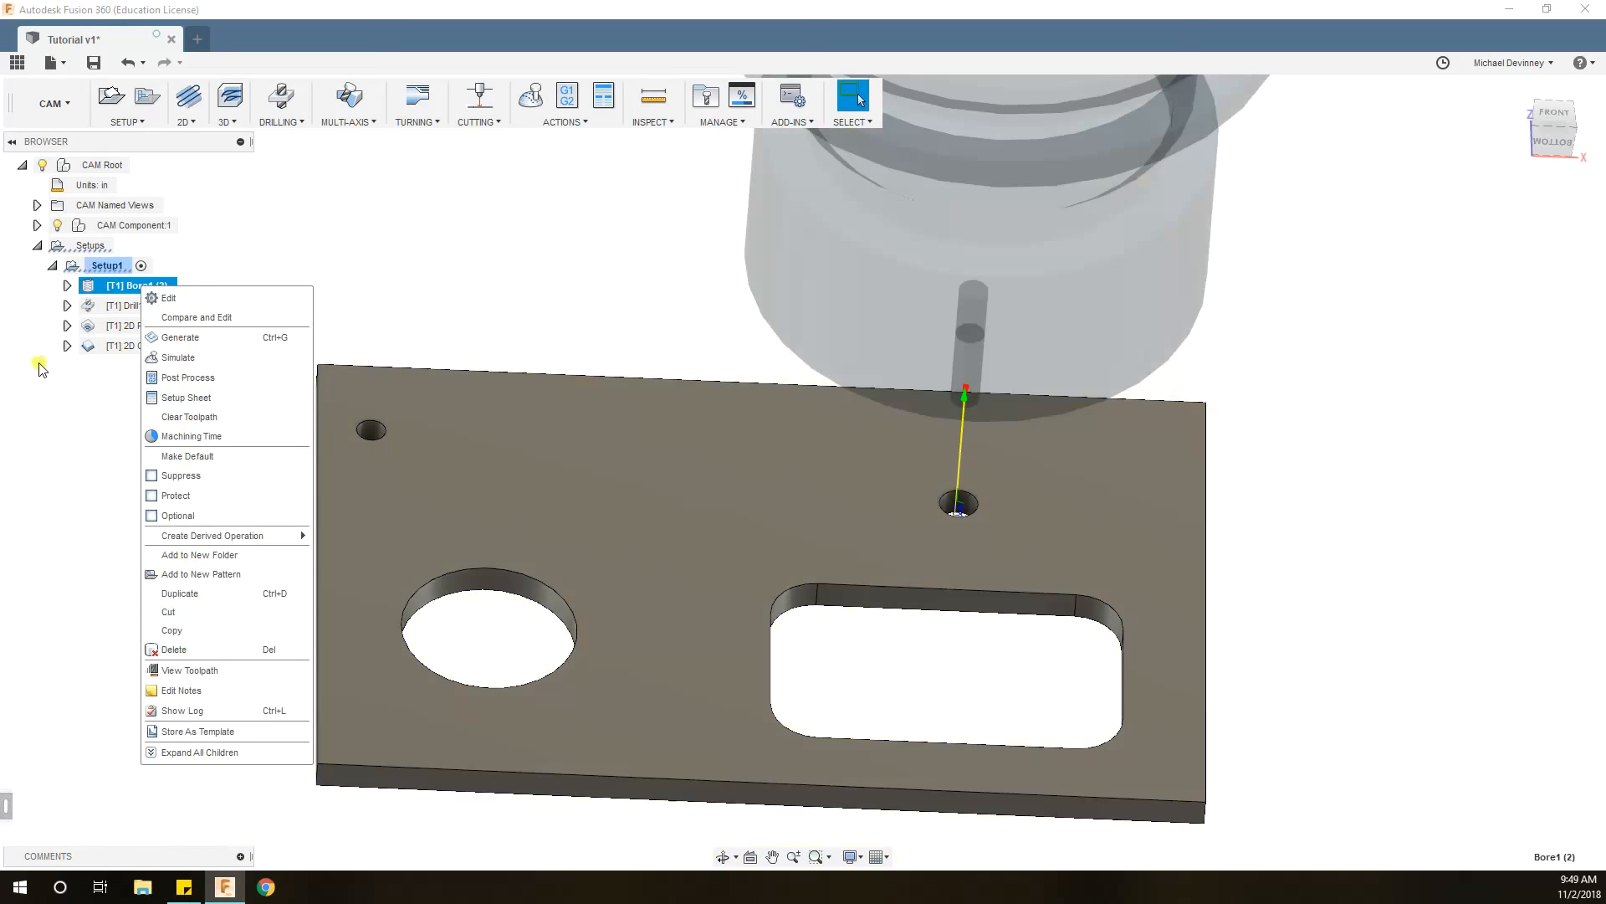
click(92, 427)
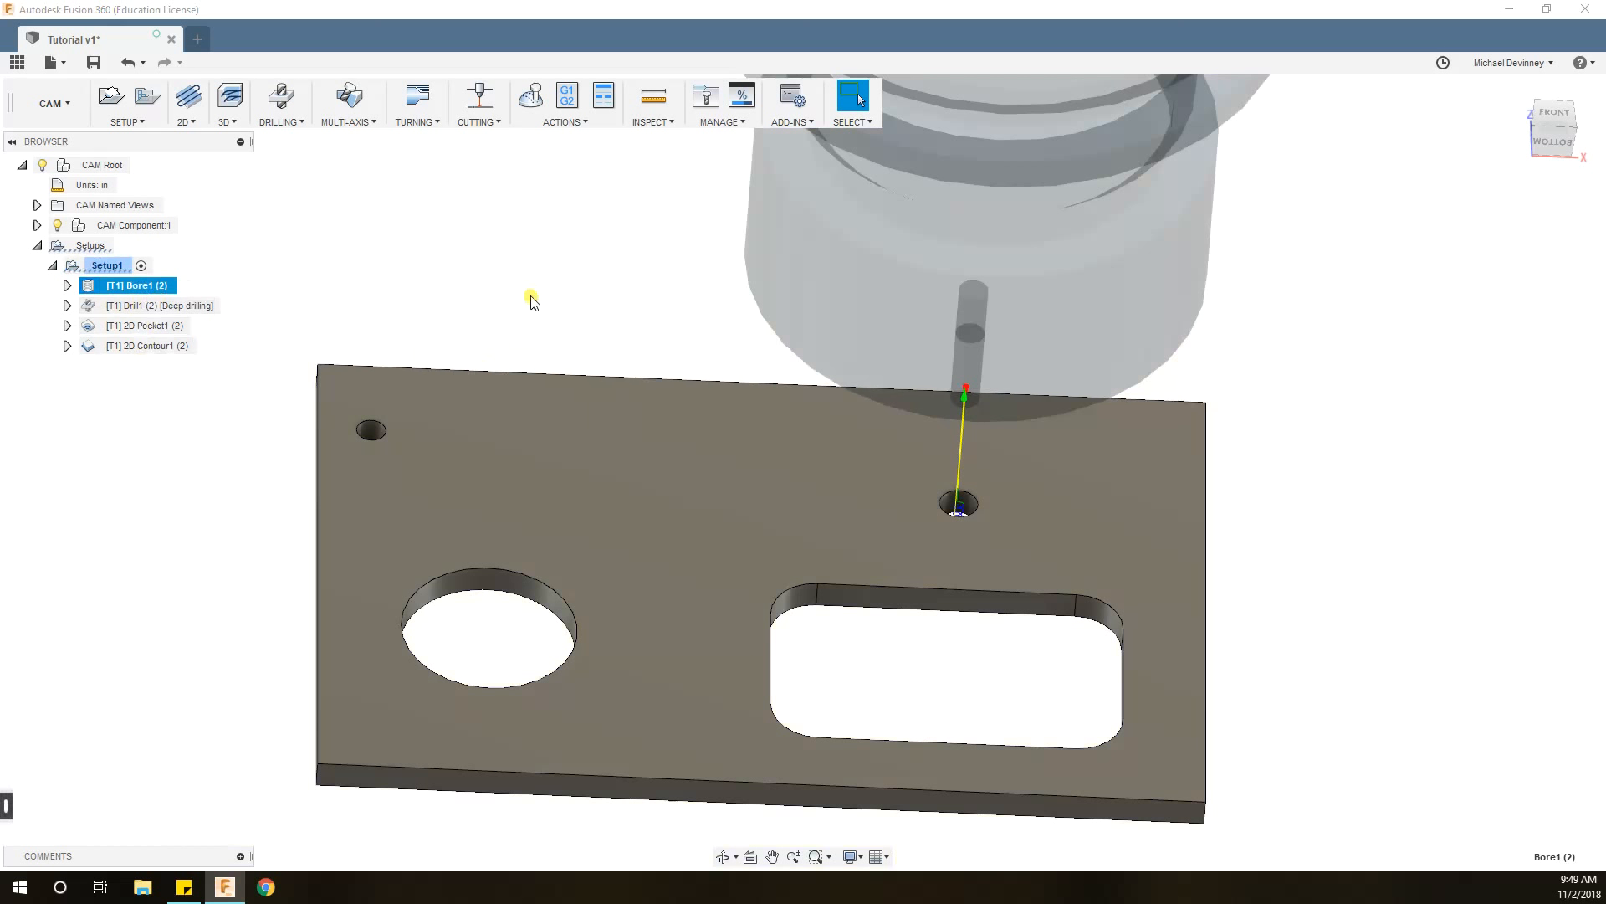
middle_drag(530, 301, 491, 326)
click(161, 287)
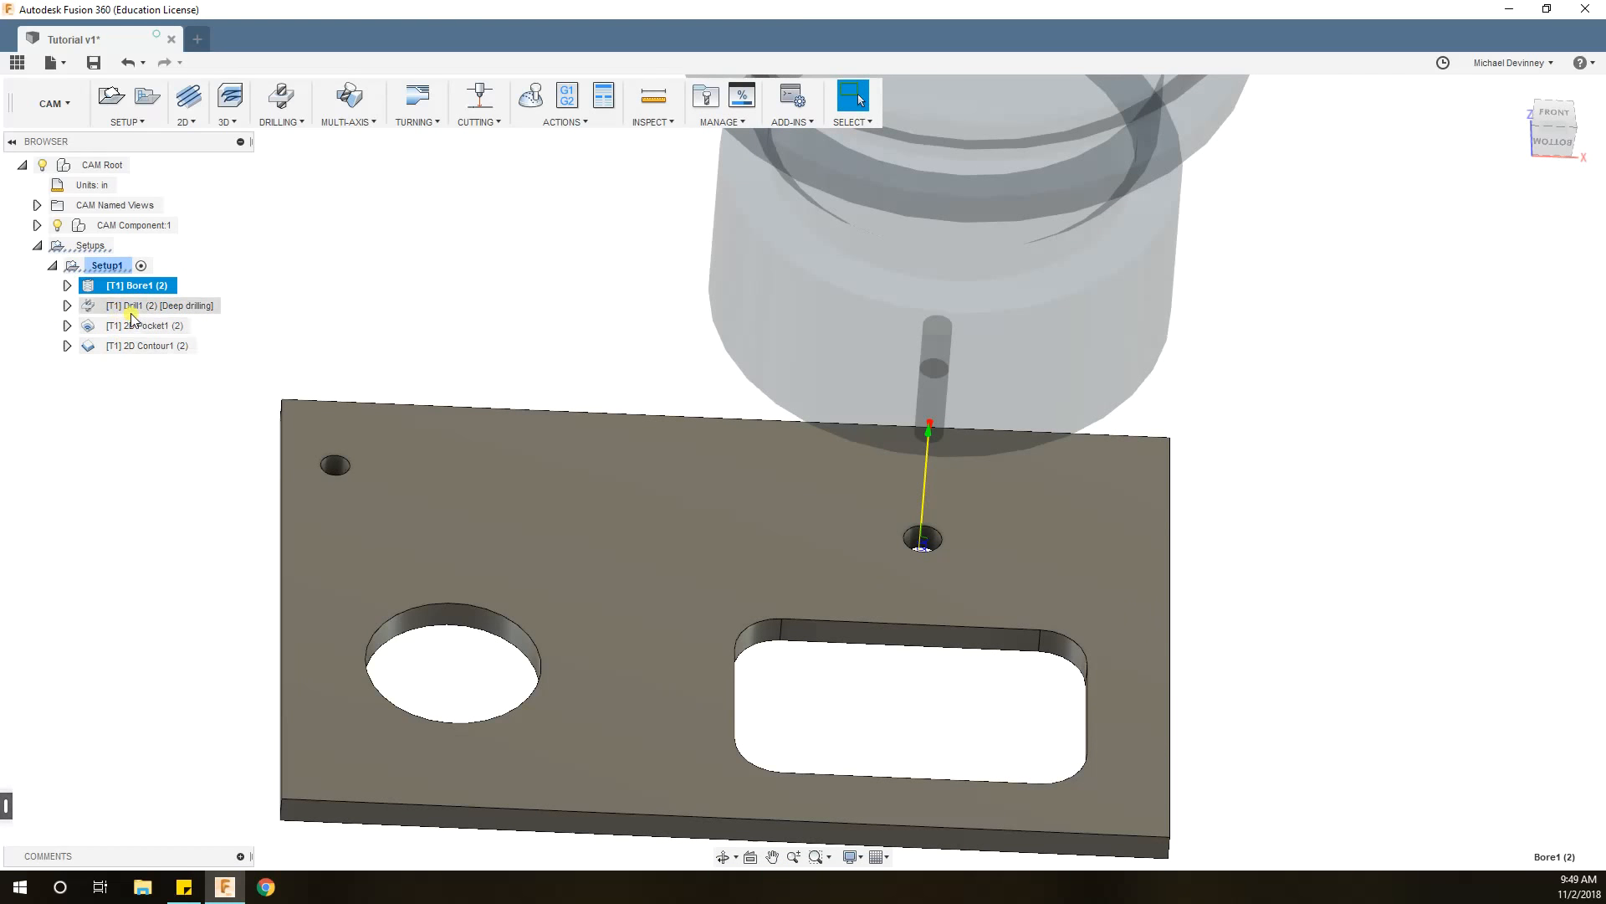
Open post processing for the whole of Setup1 and choose the LinuxCNC (EMC2) / linuxcnc post configuration.
right_click(102, 267)
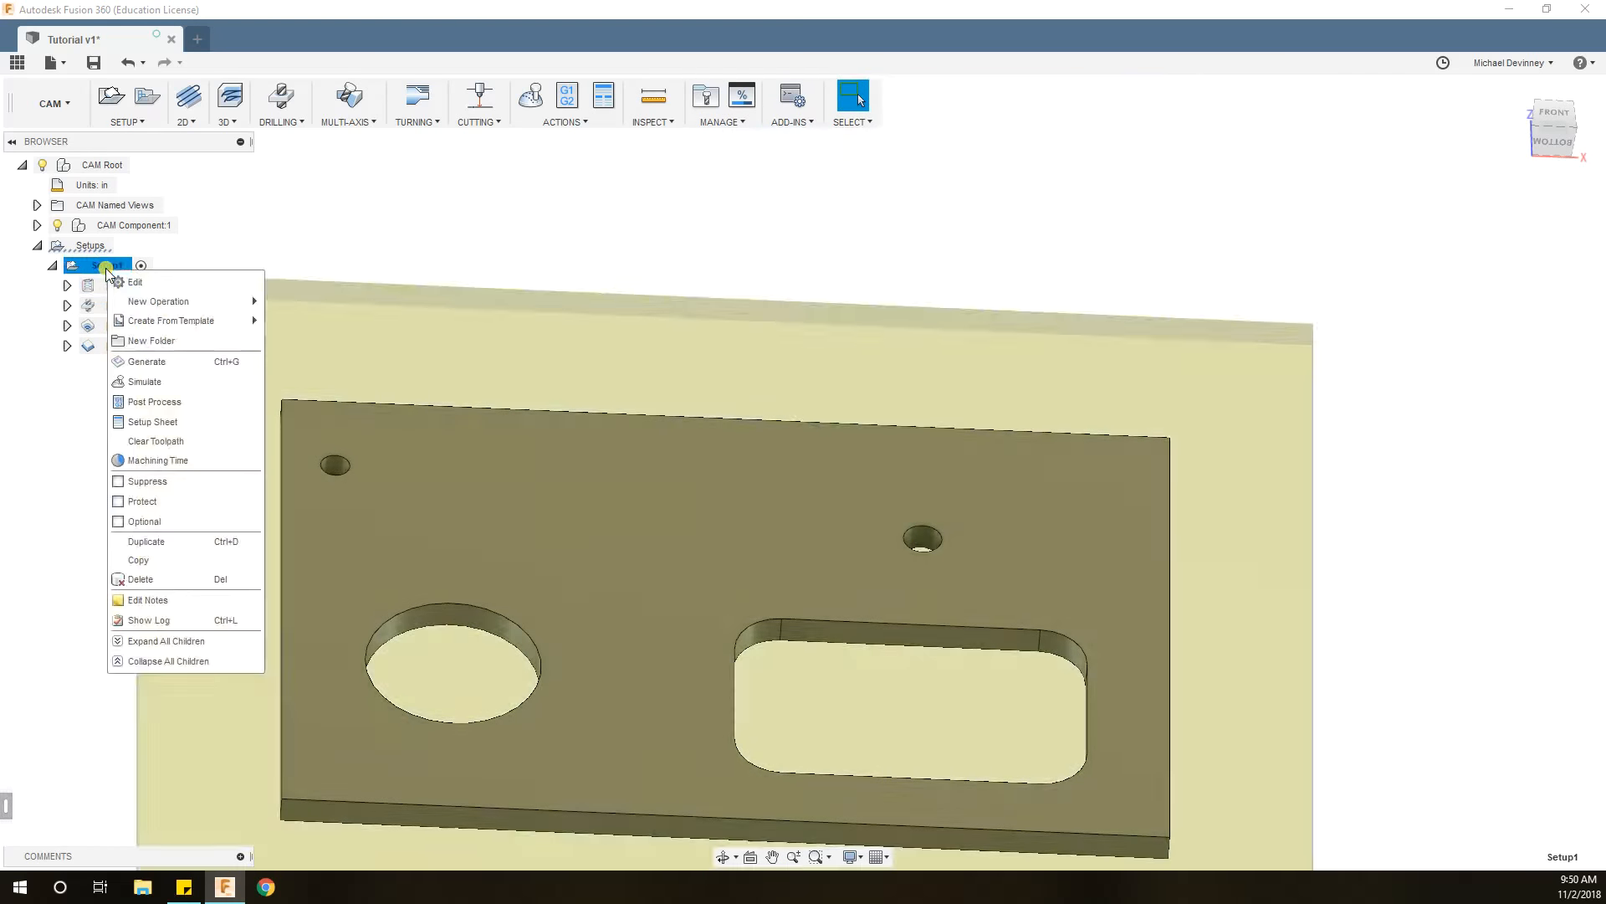
click(155, 403)
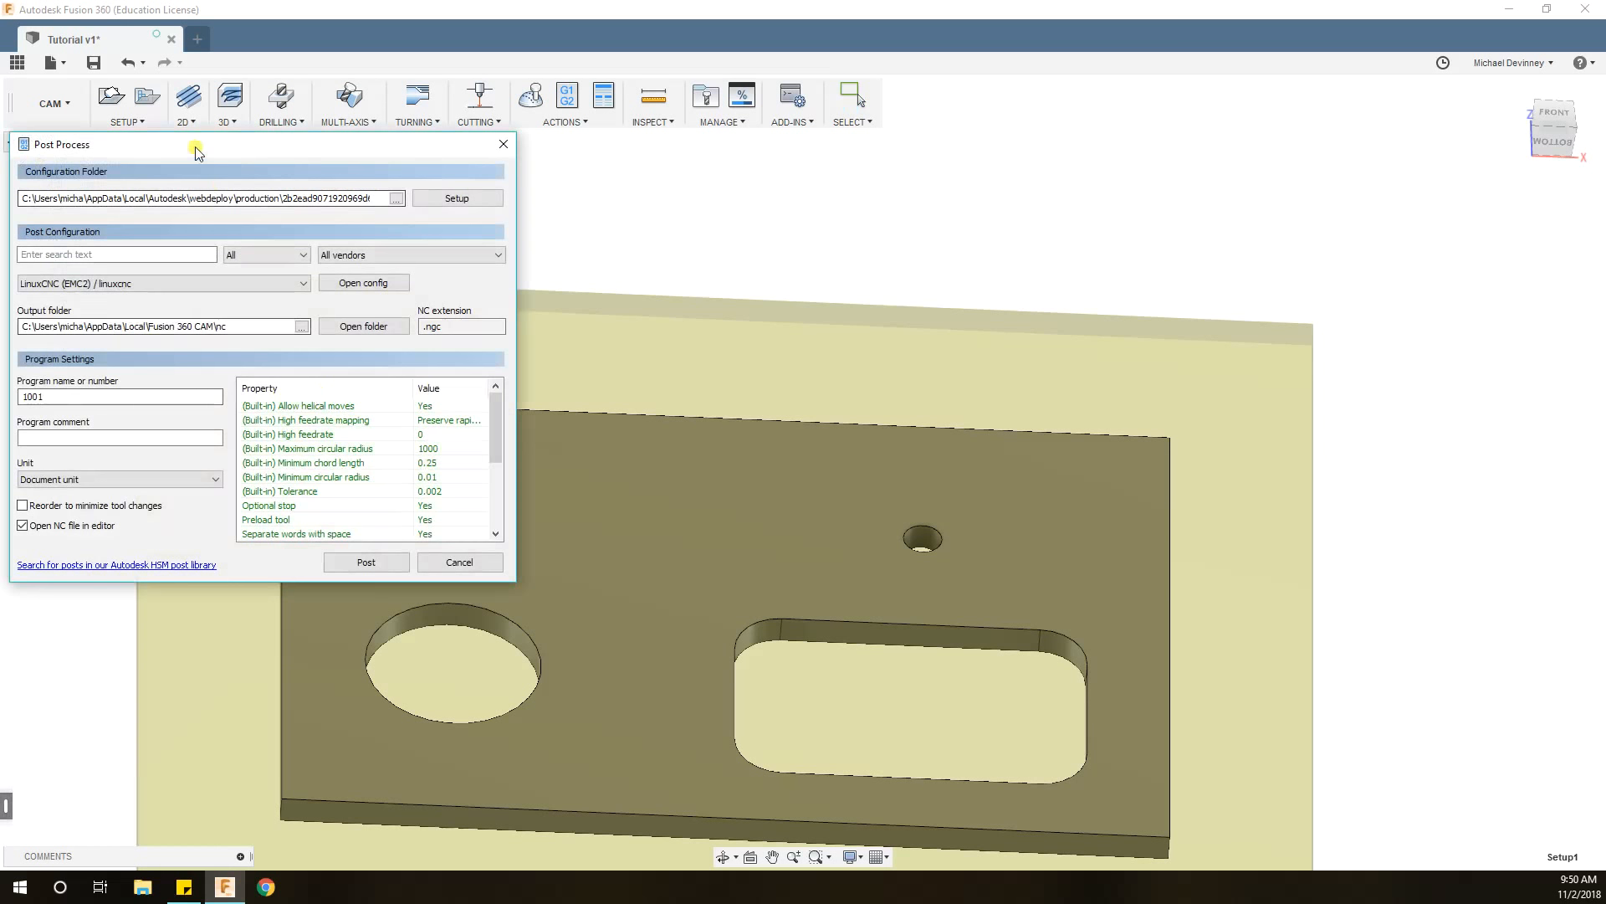
drag(194, 148, 314, 174)
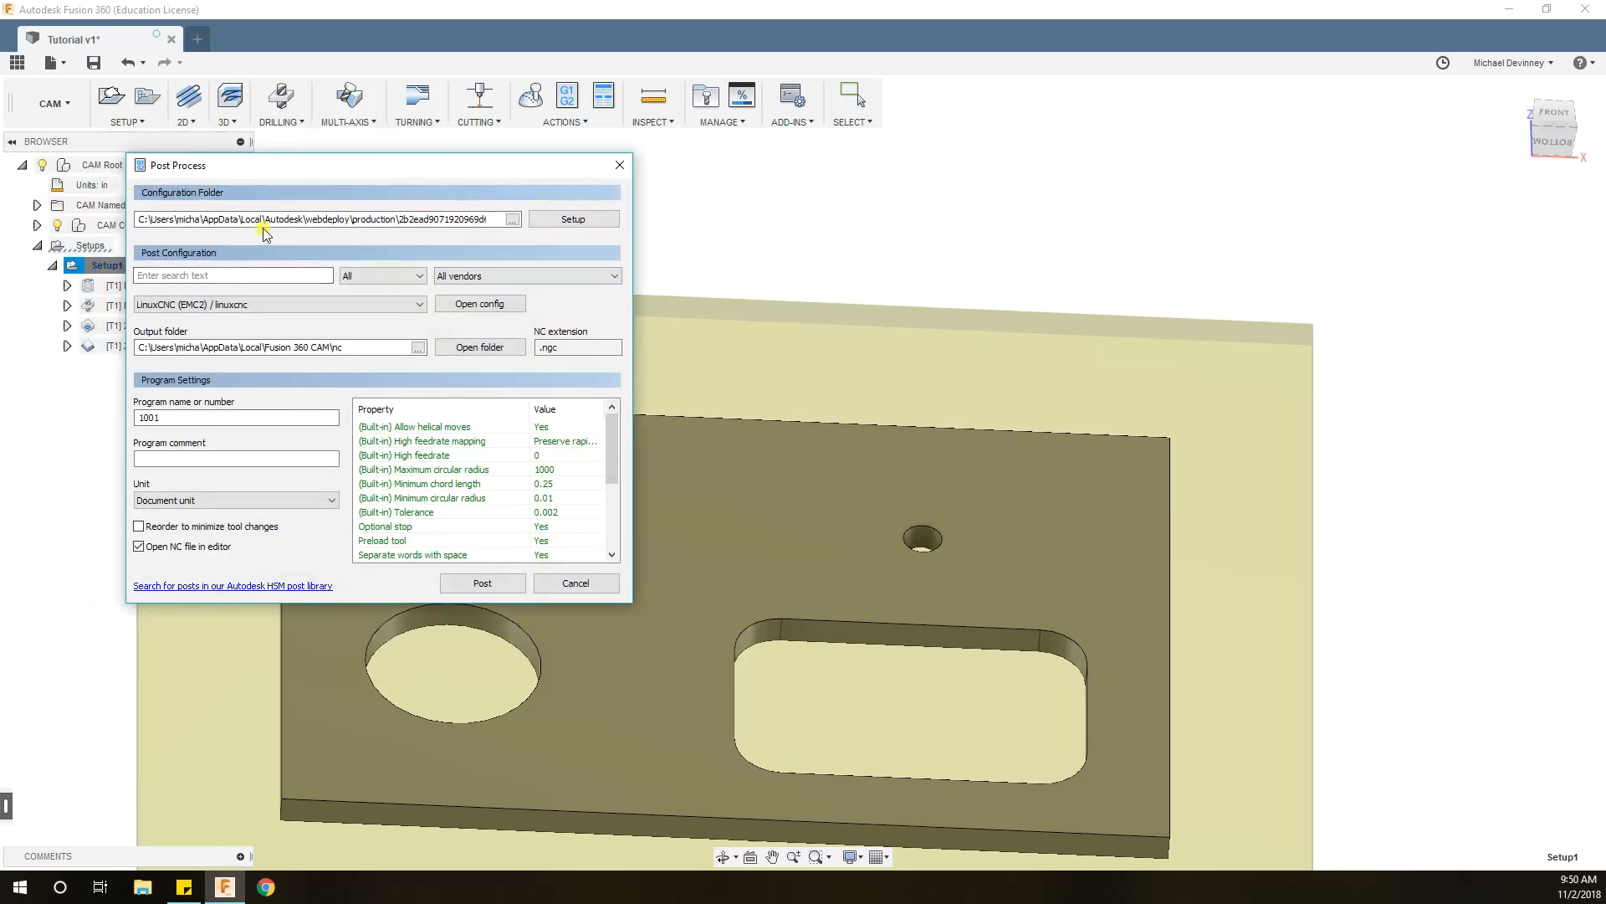
click(361, 305)
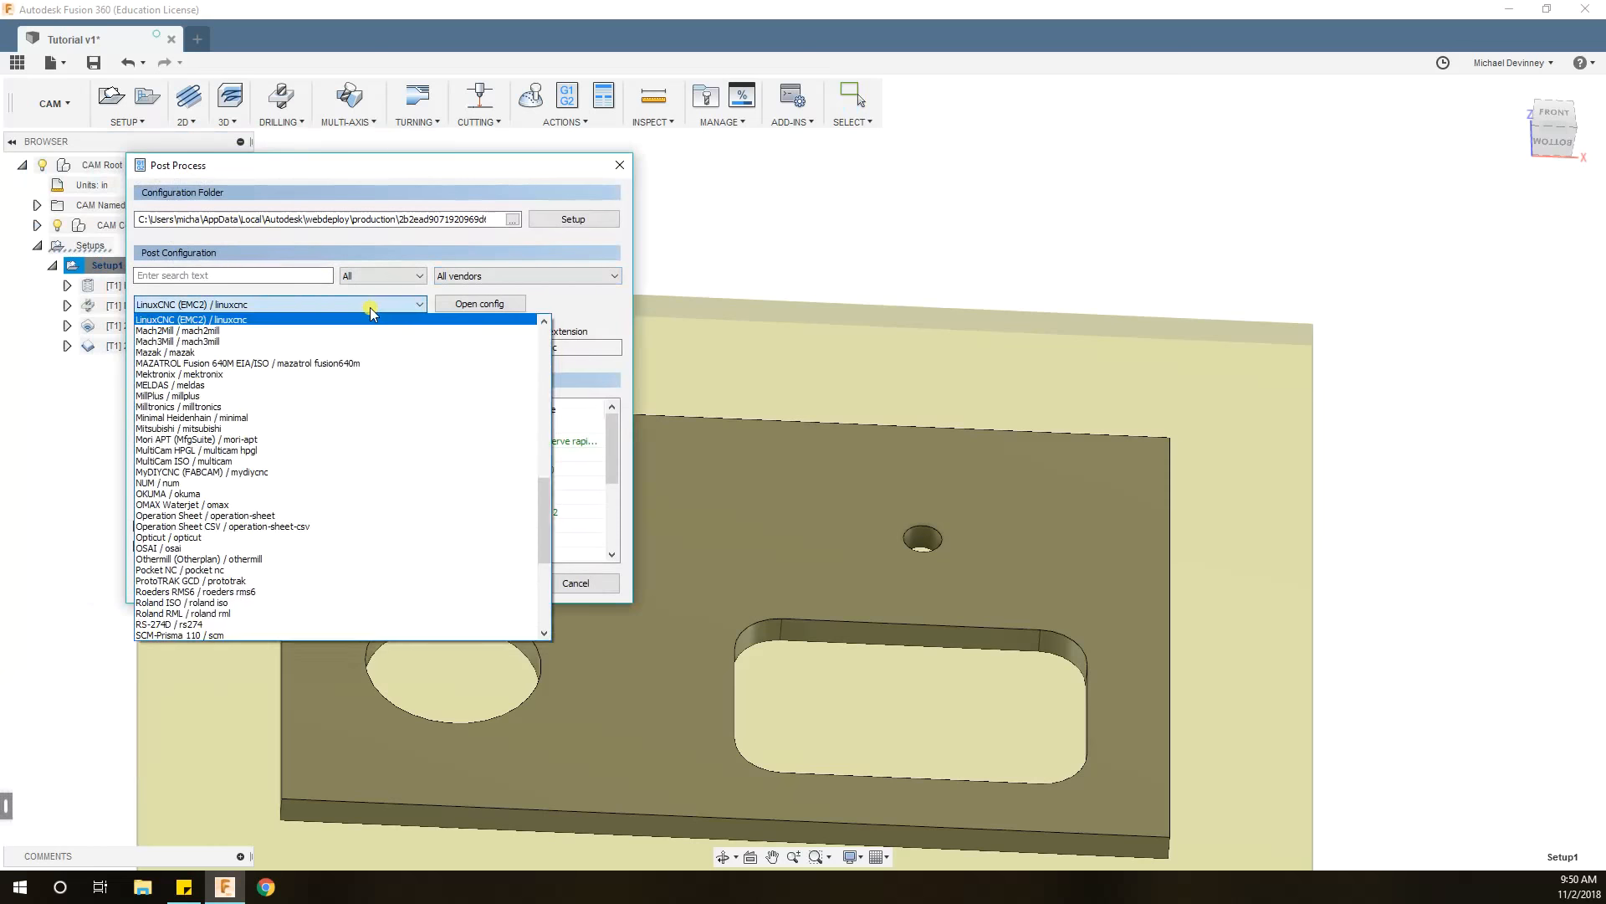
click(204, 319)
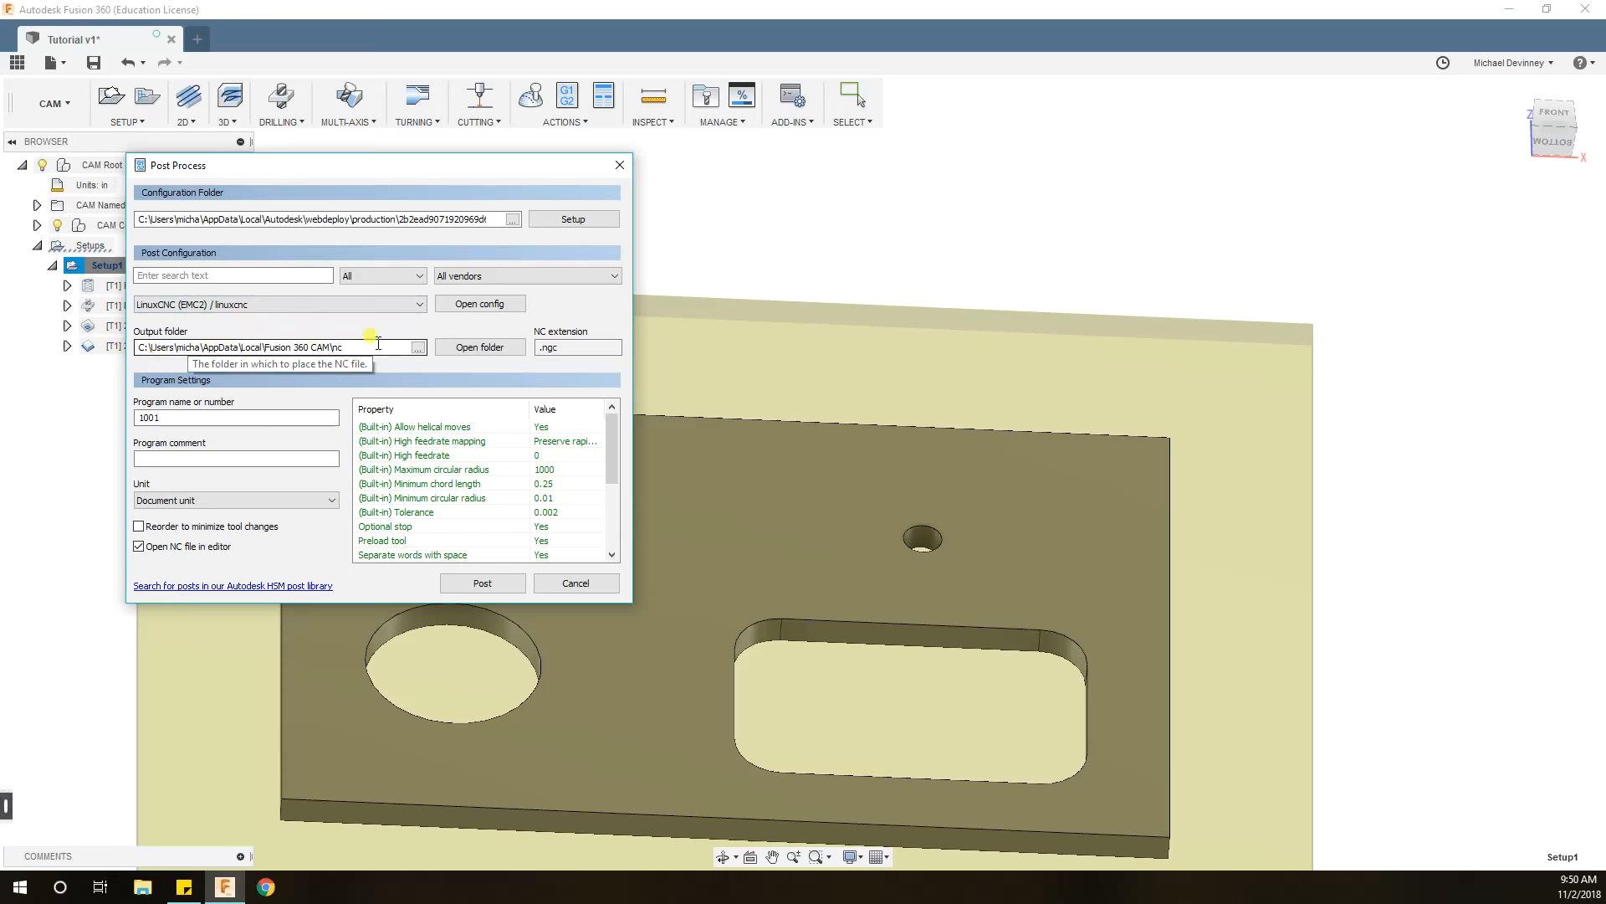
Choose the Fusion 360 CAM nc folder as the output folder for the posted NC file.
click(417, 348)
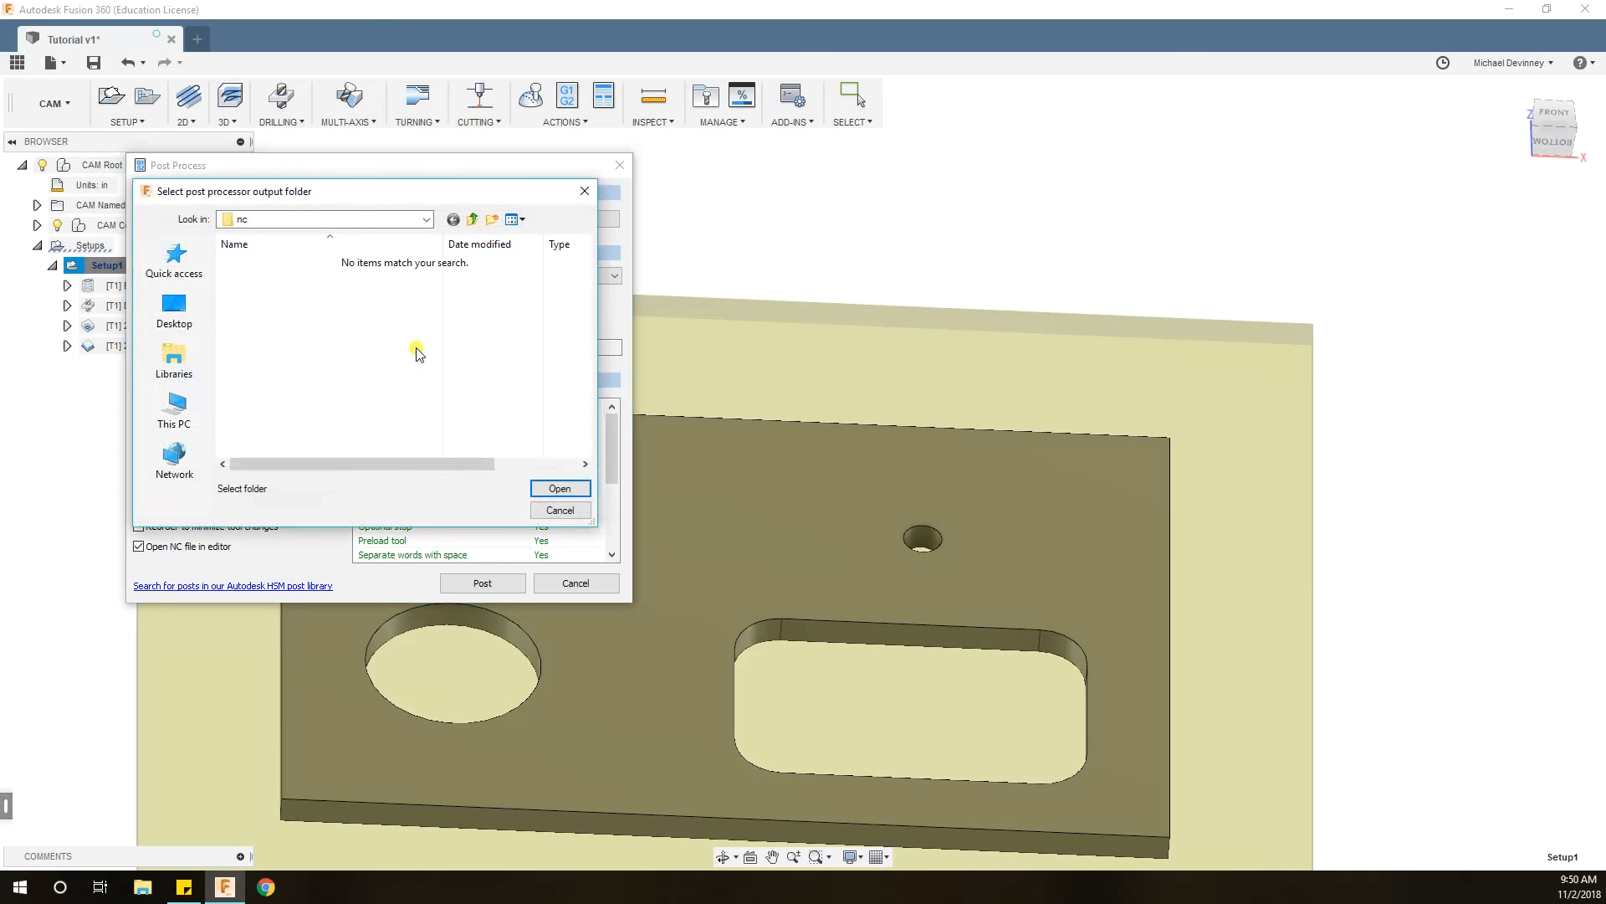
click(584, 191)
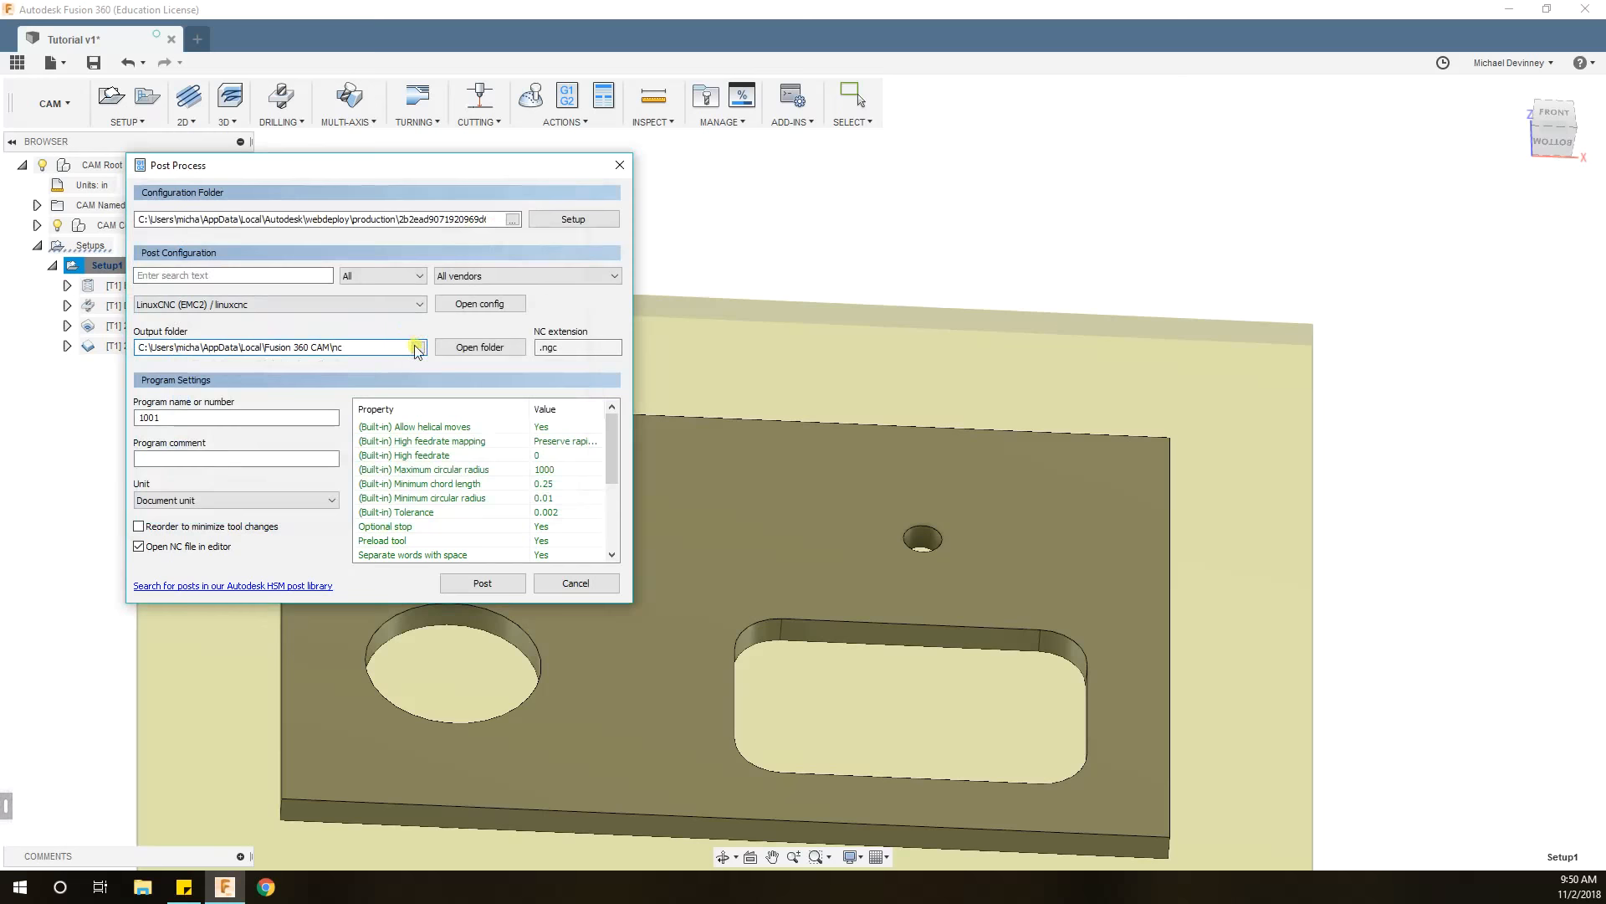
click(417, 348)
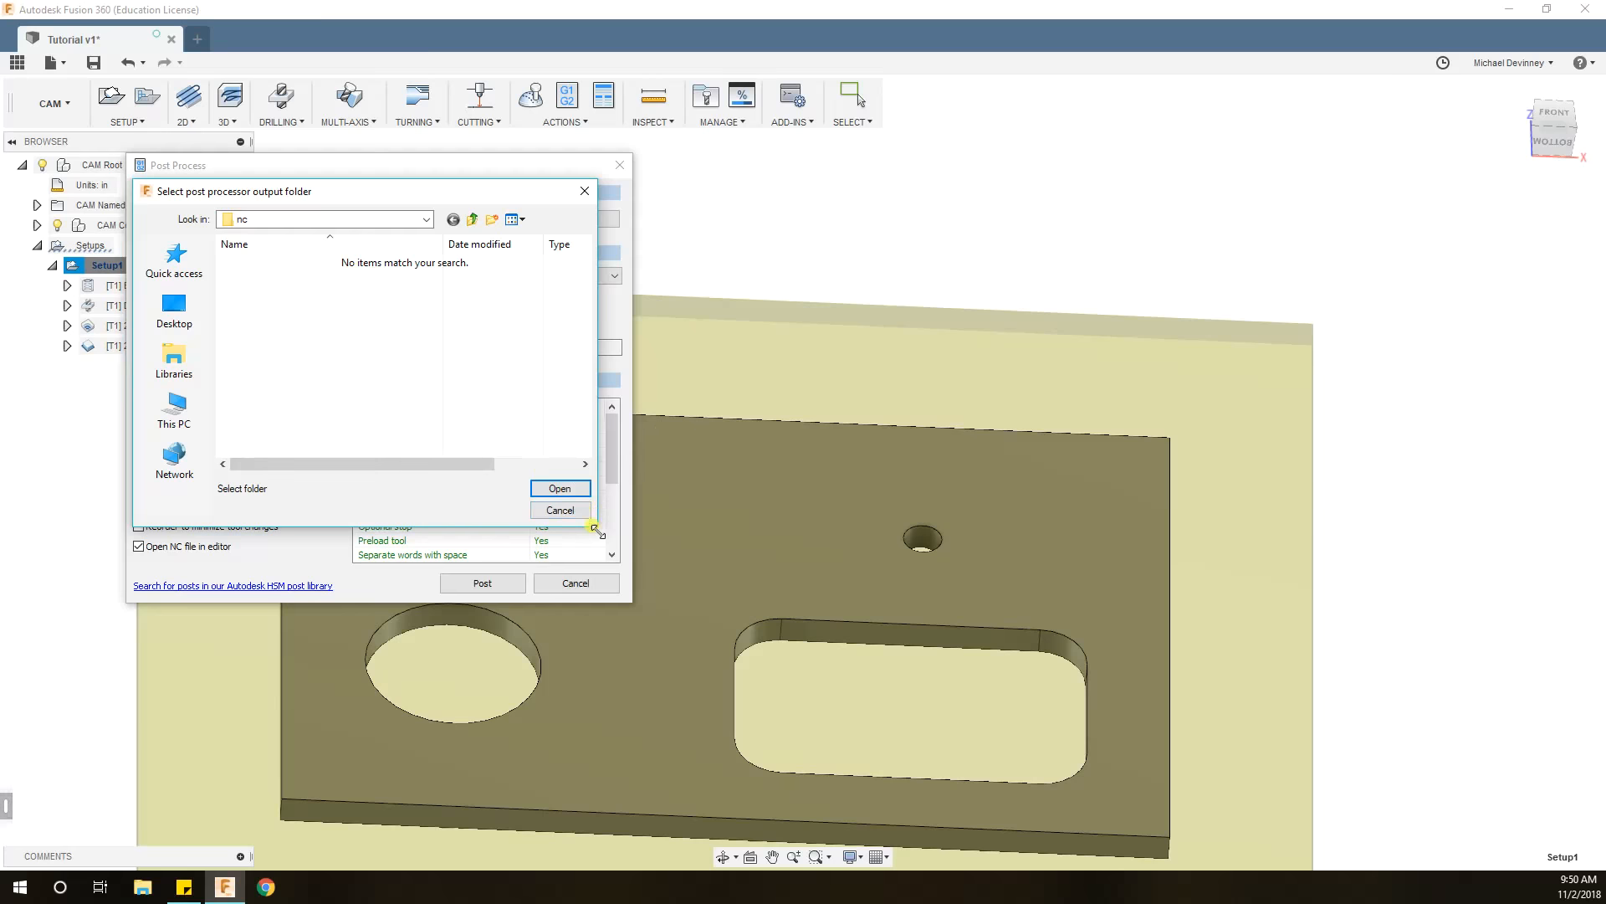
click(561, 489)
Post the Setup1 program with the name 1001 and save the NC file as tutorial.
double_click(201, 416)
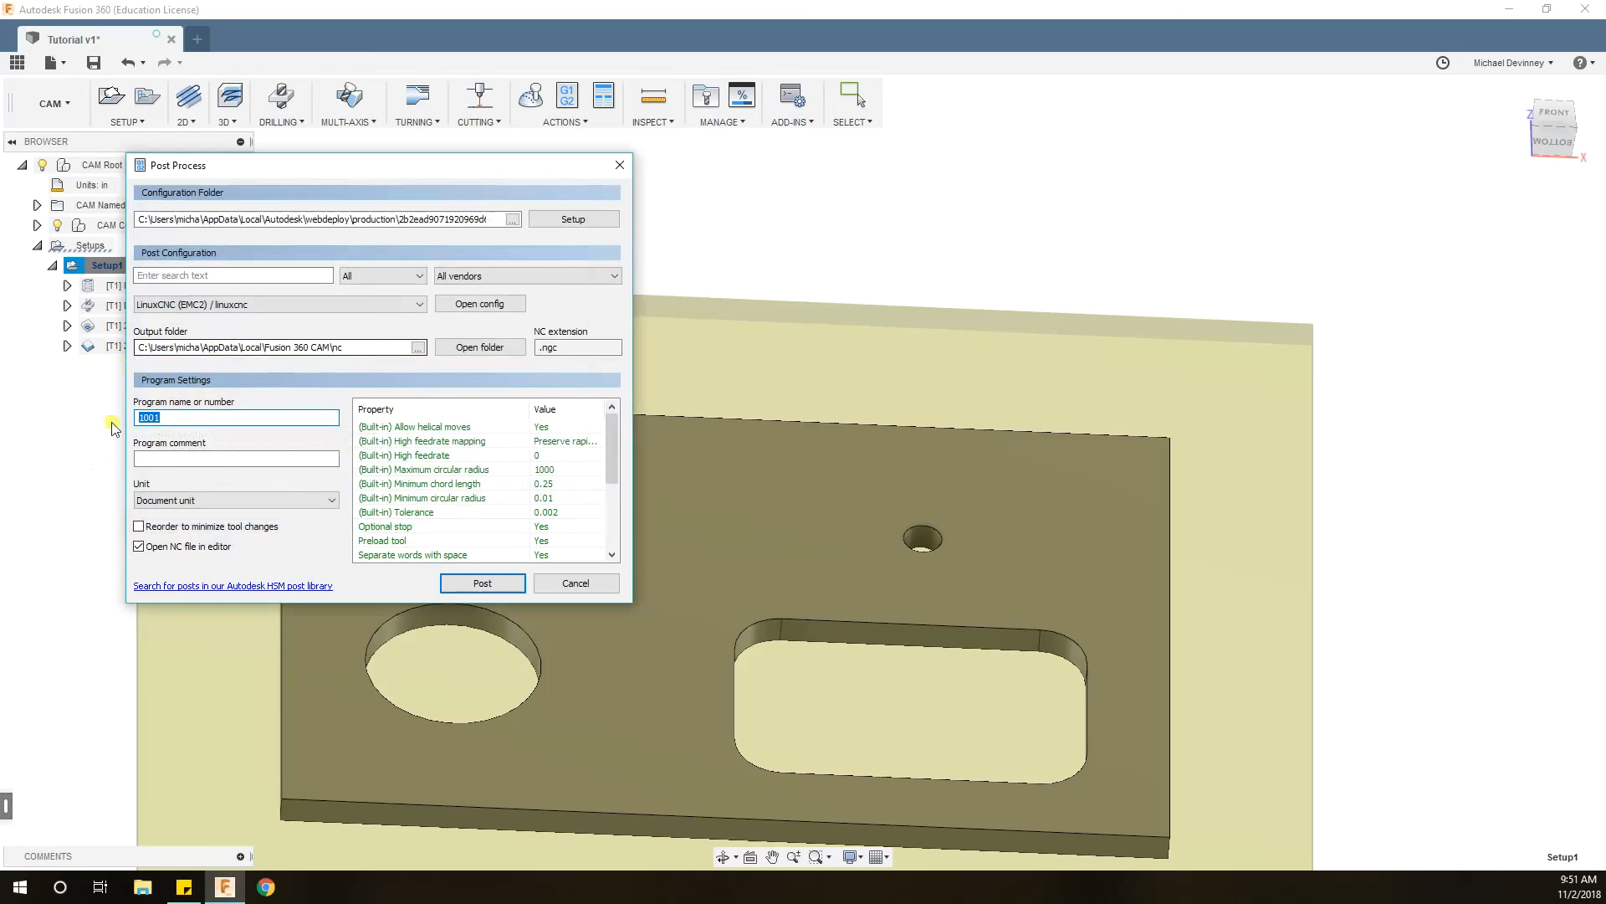
click(470, 586)
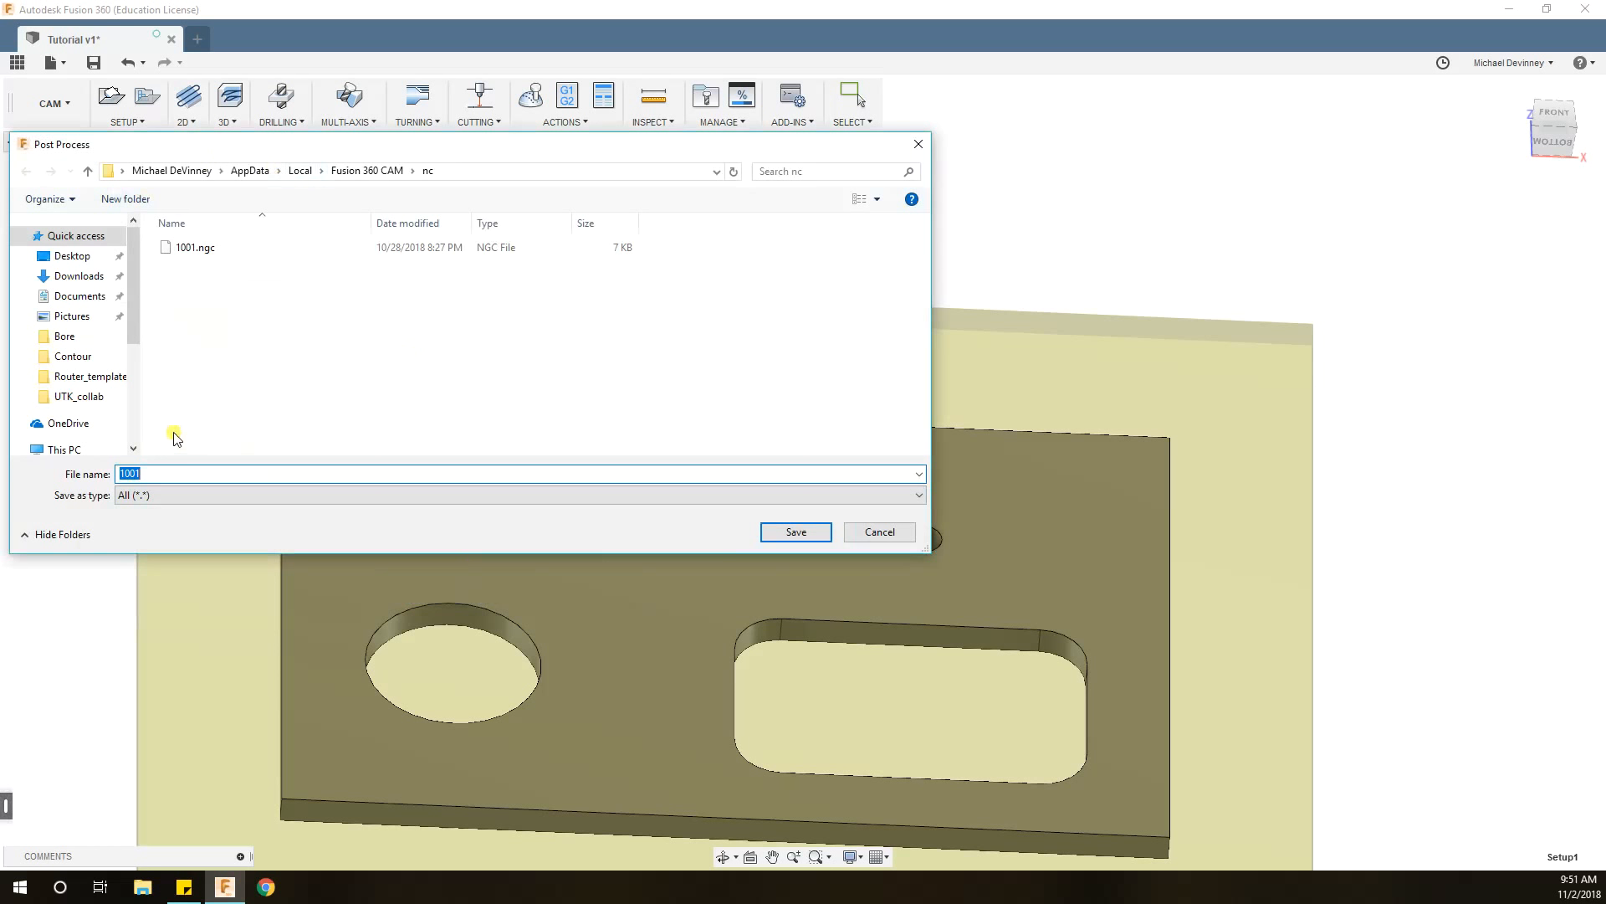
text(tutorial)
click(793, 532)
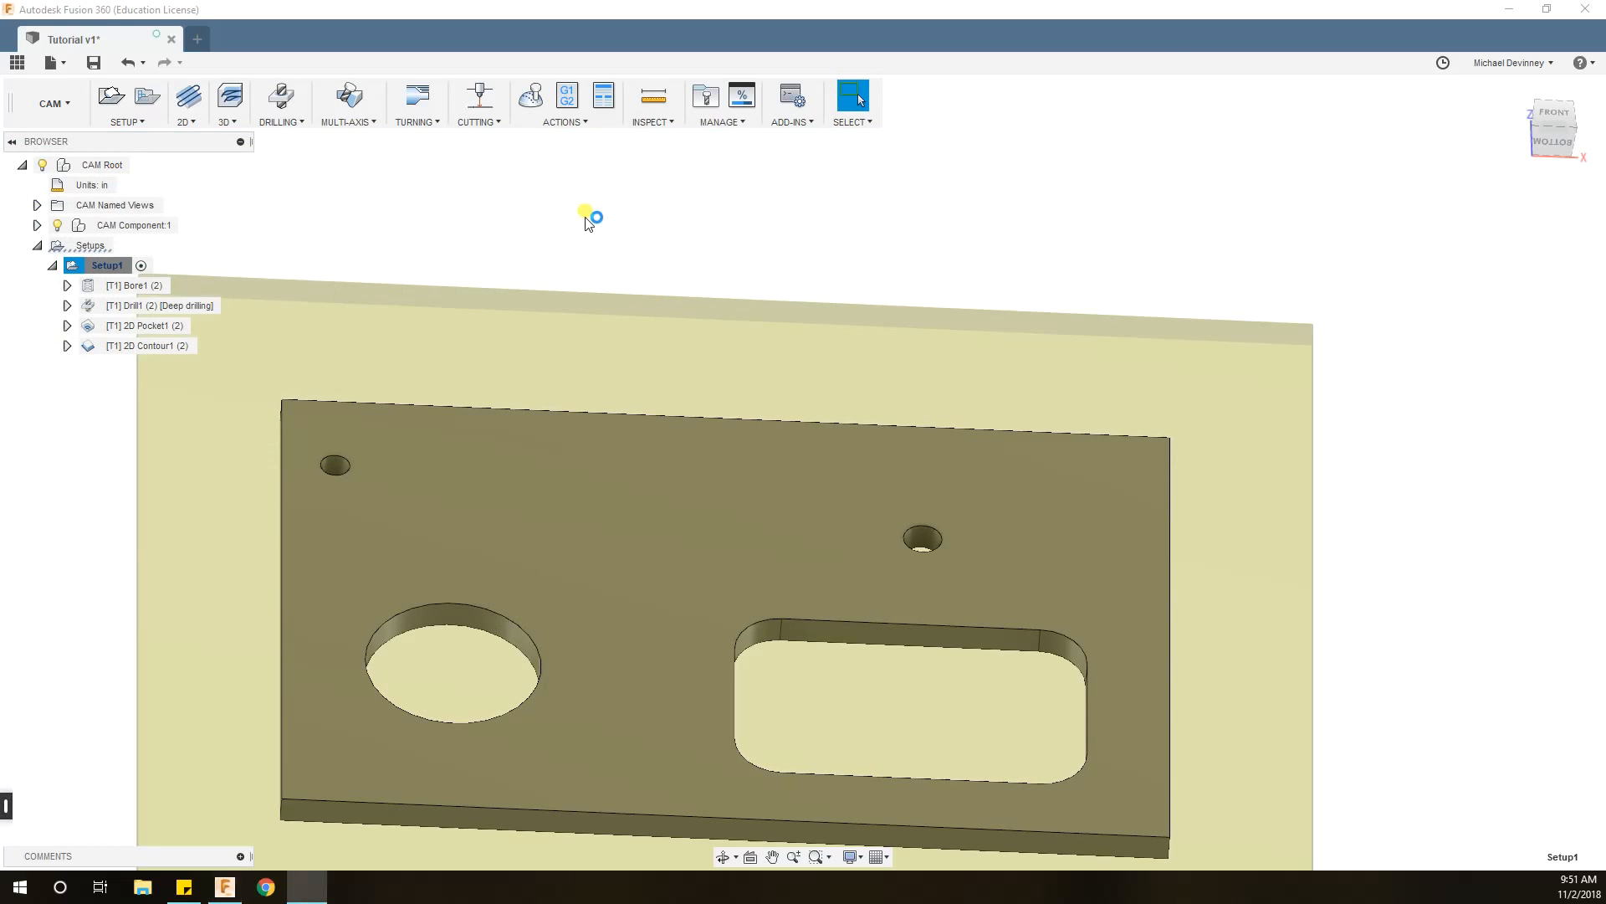
Bring the Brackets editor into view and examine the G-code in tutorial.ngc, from the header lines through to the program end.
click(528, 207)
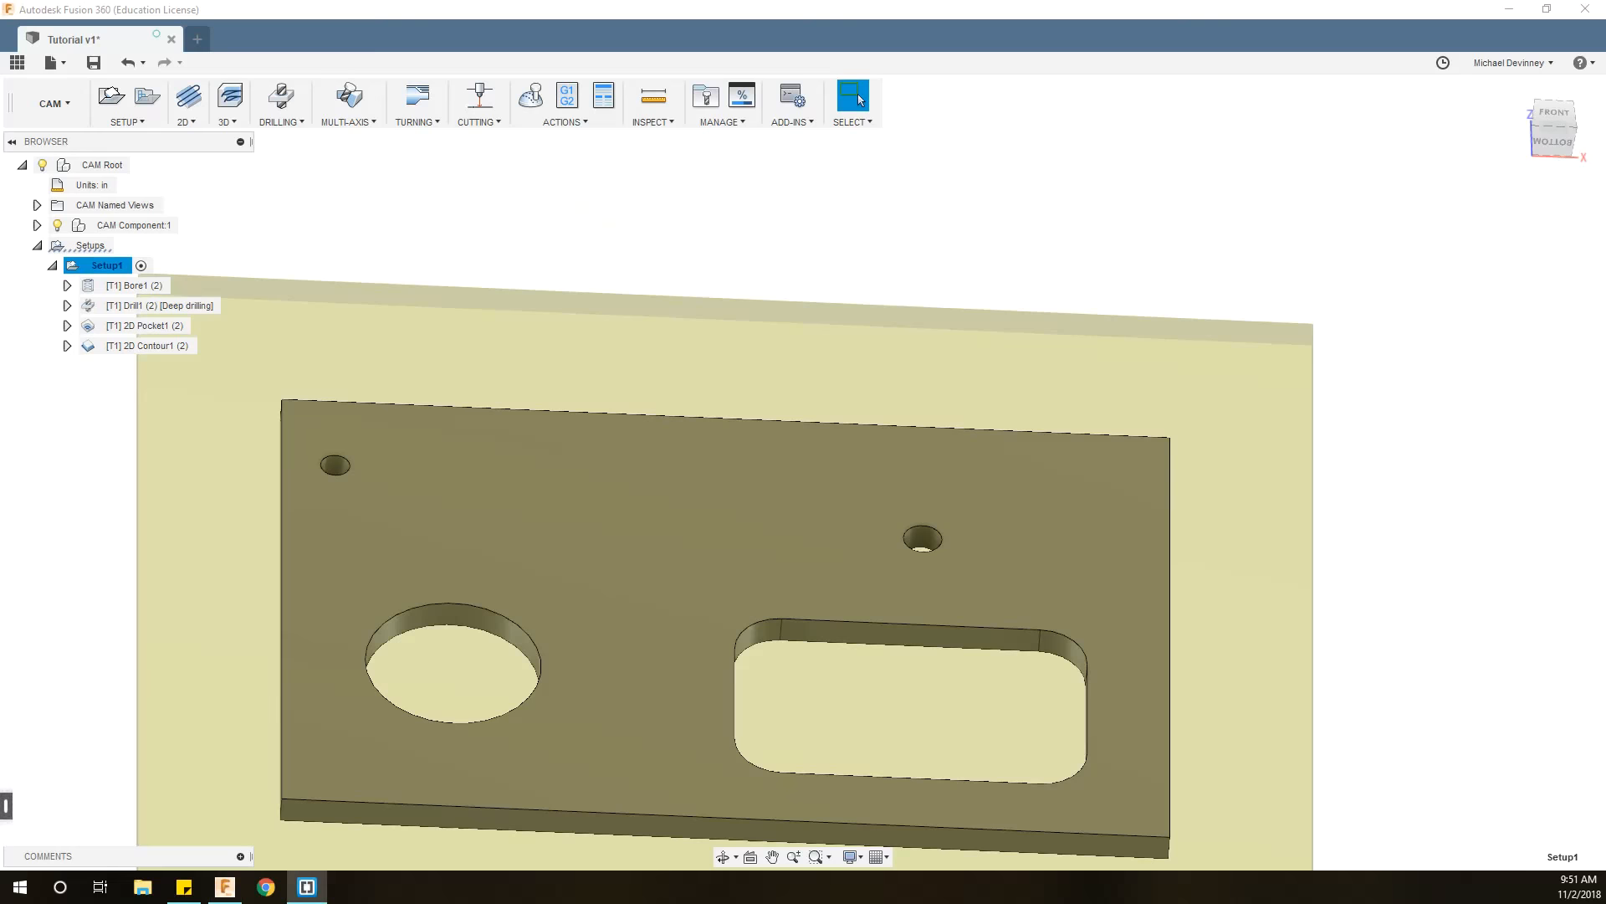
drag(0, 159, 1167, 167)
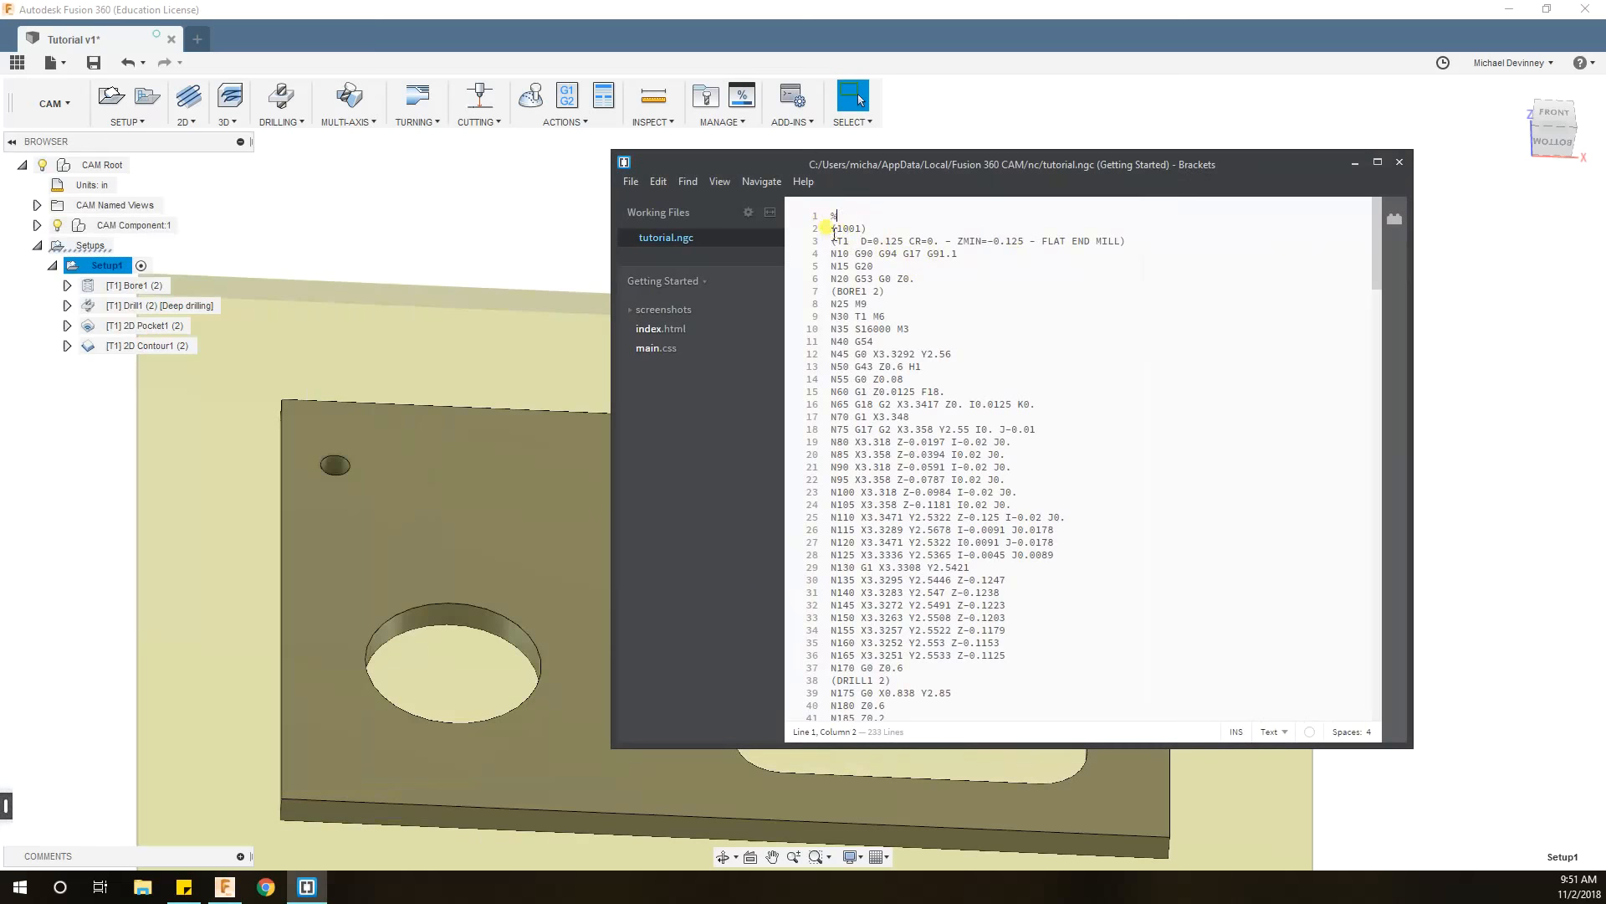
scroll(833, 234, down, 20)
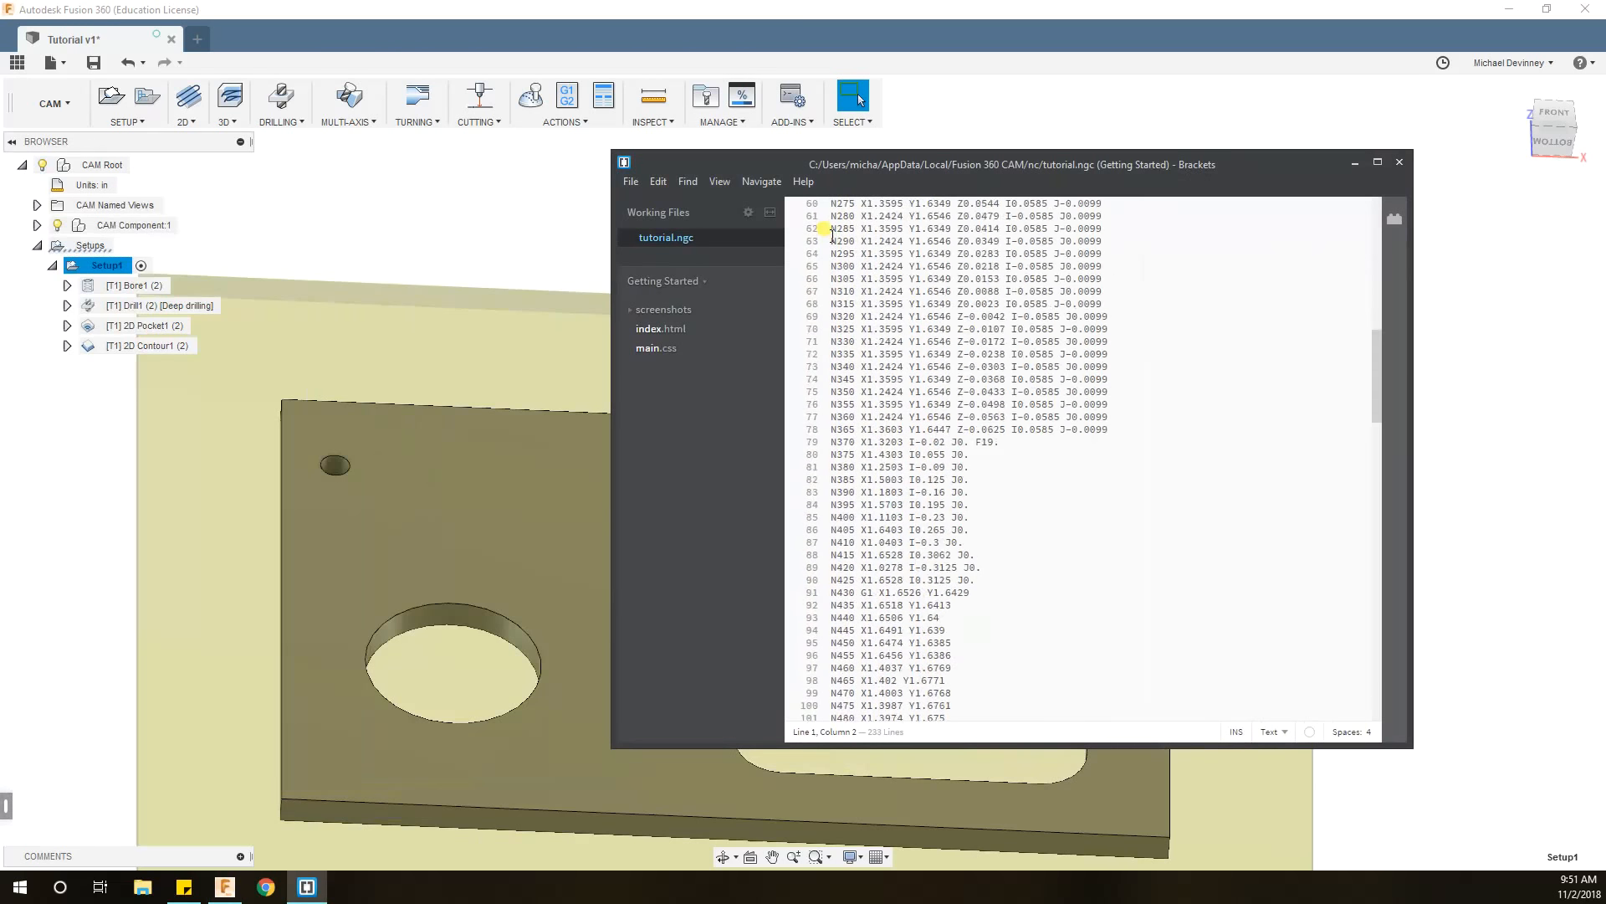
scroll(857, 268, up, 20)
scroll(858, 267, up, 9)
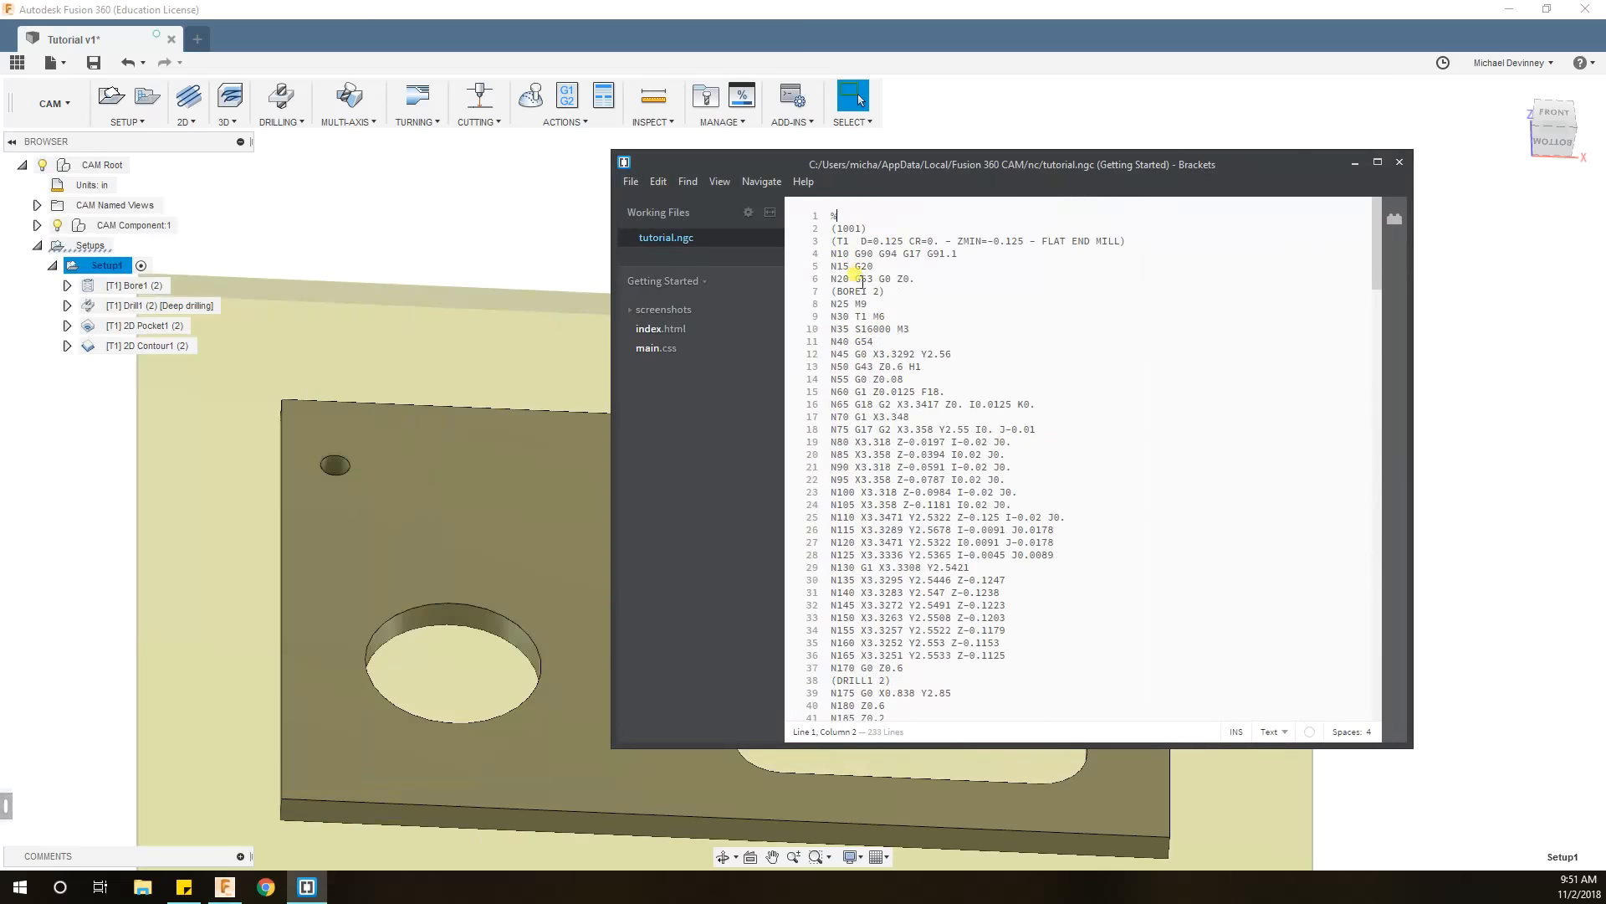
drag(831, 232, 918, 282)
scroll(916, 287, down, 20)
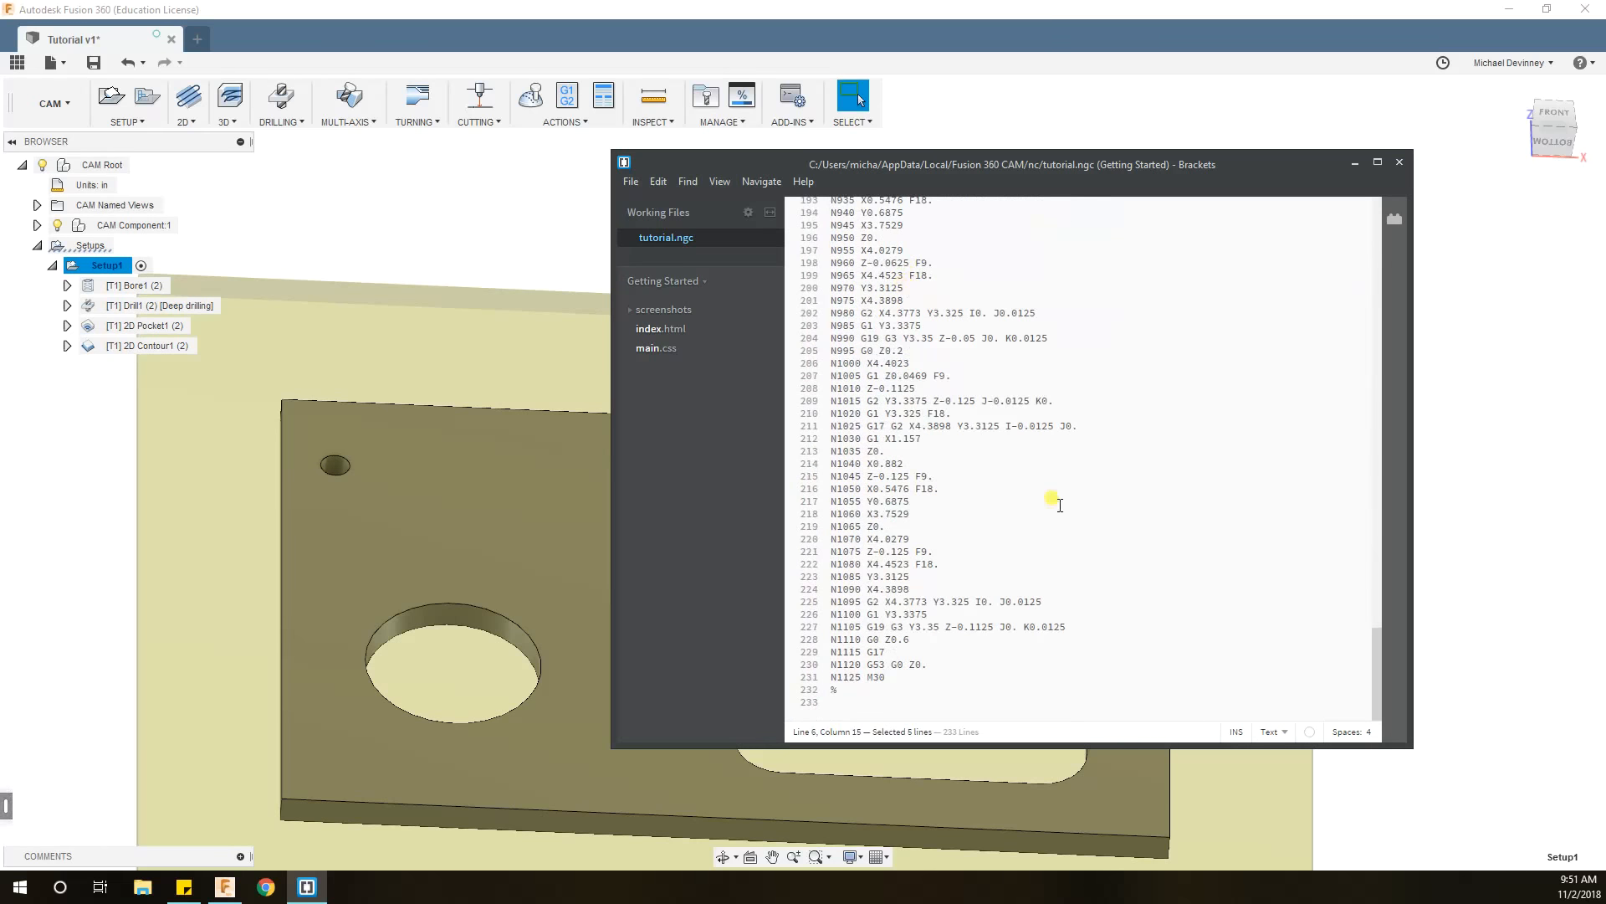
click(8, 809)
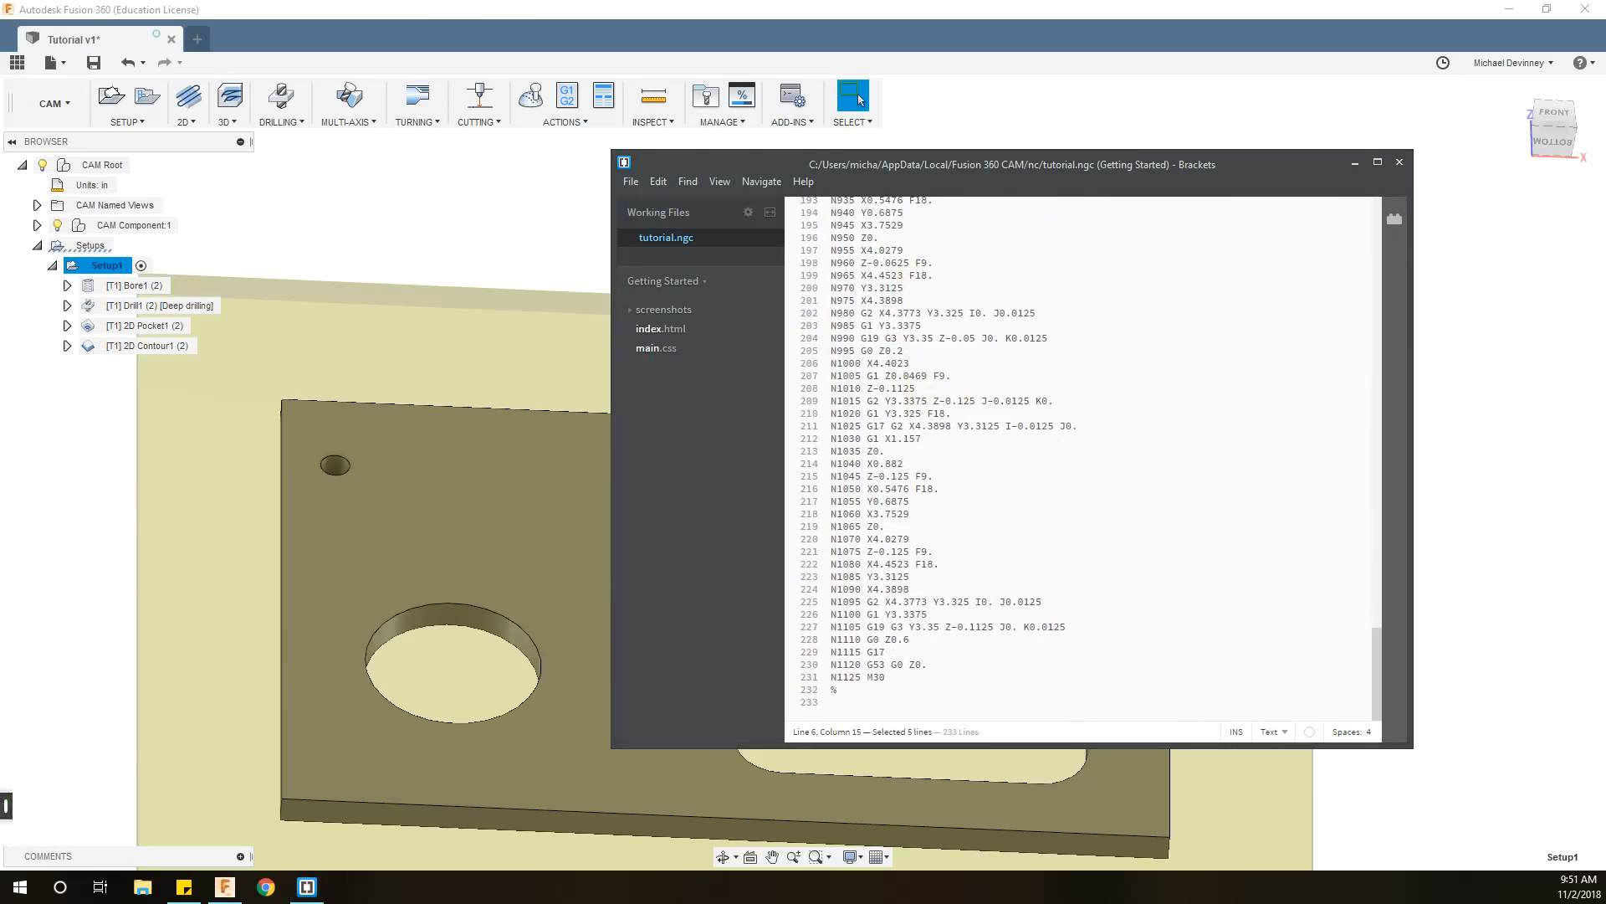